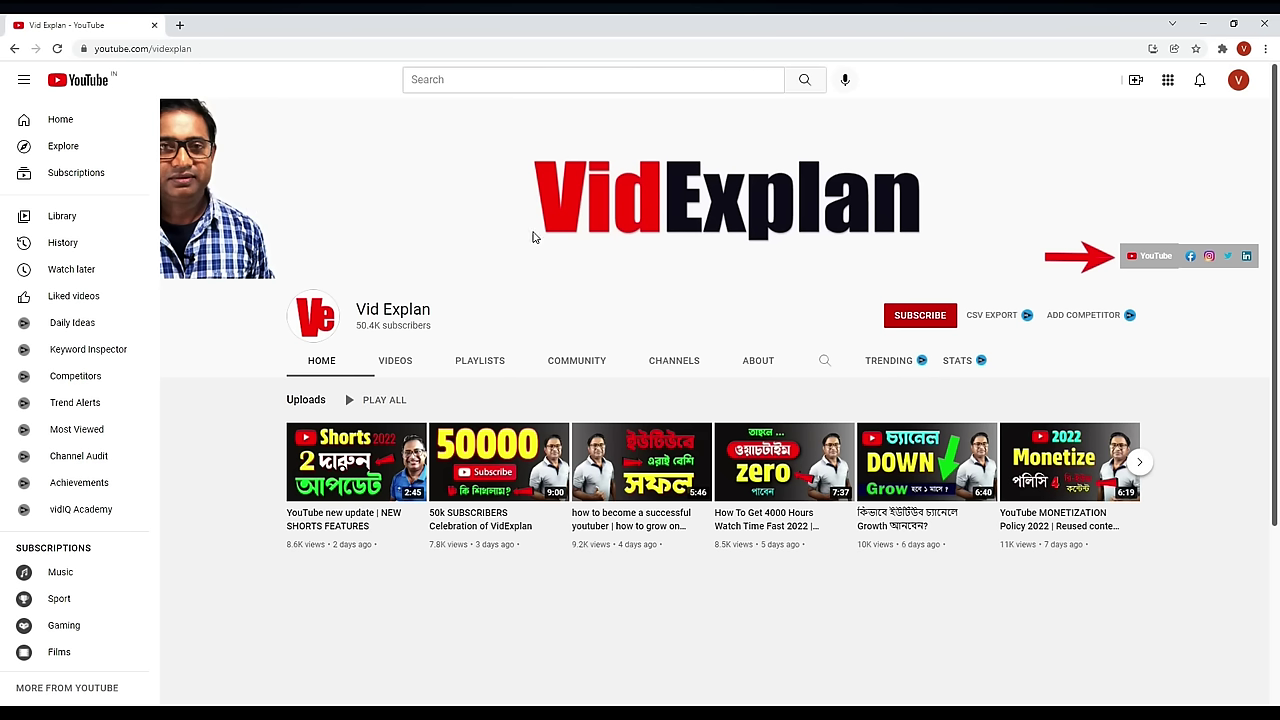
Open Google Images in a new browser tab and search for "youtube channel art"
key(ctrl+t)
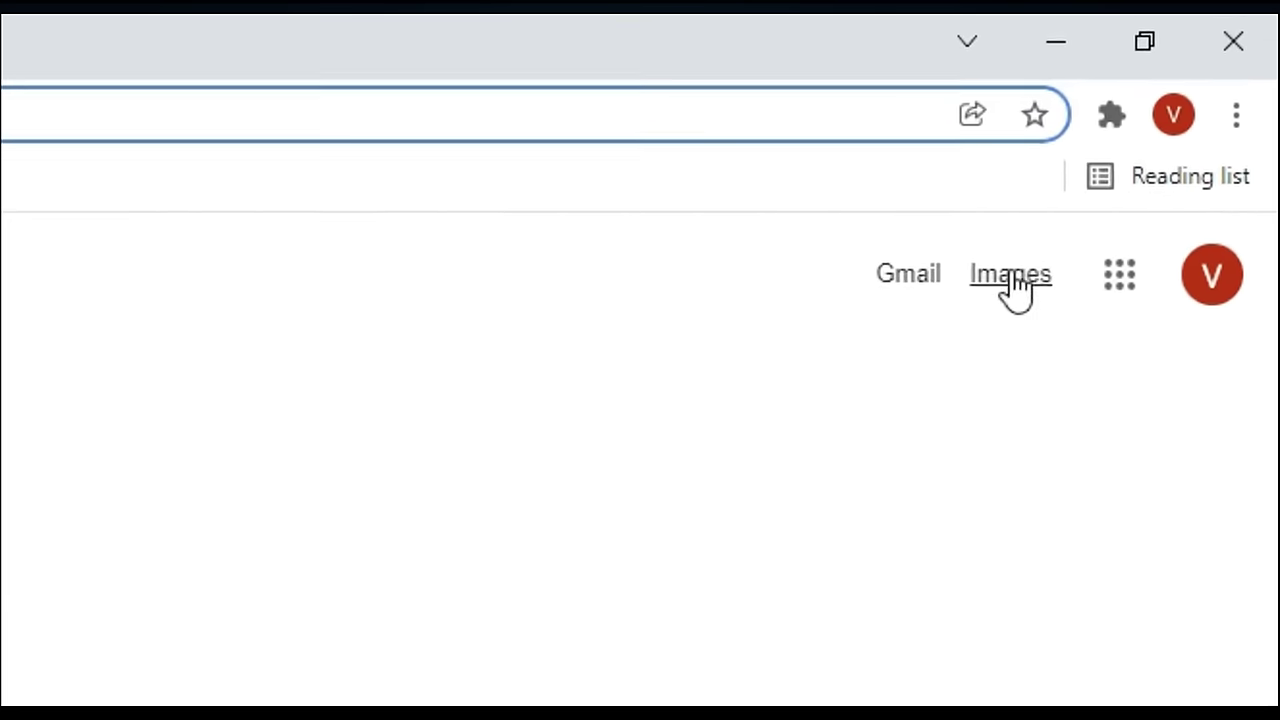
click(993, 275)
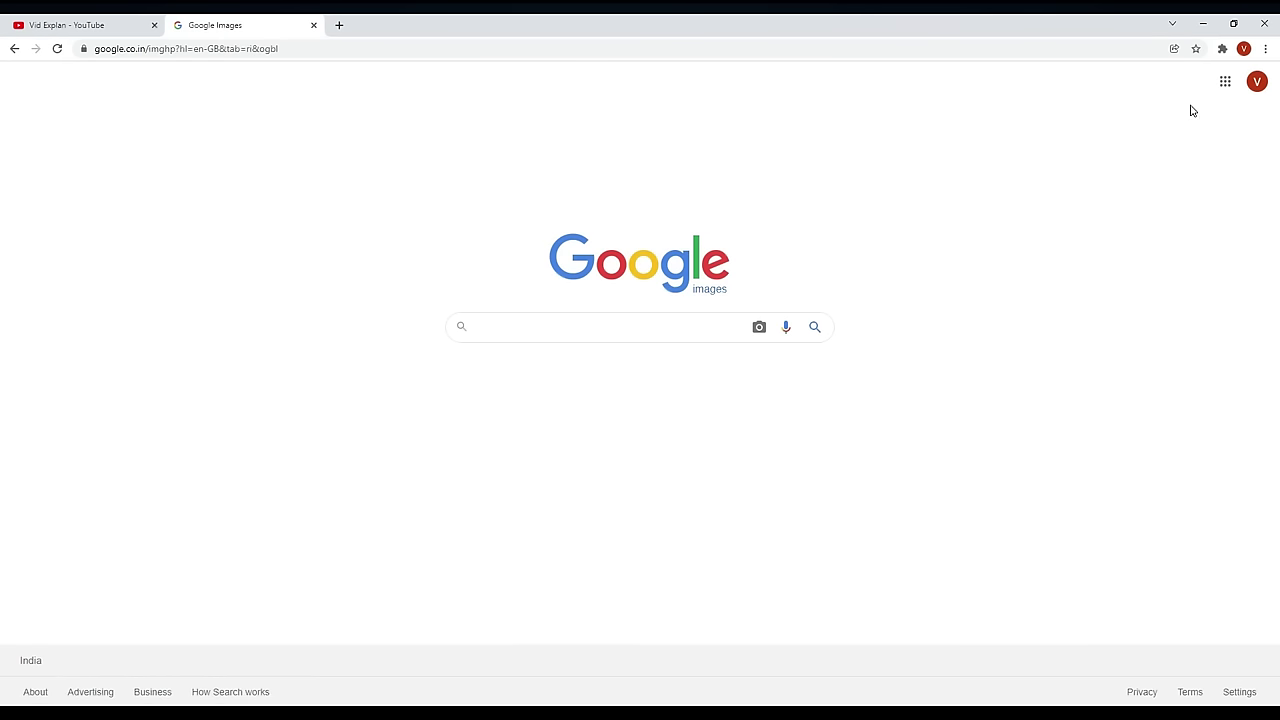
click(520, 318)
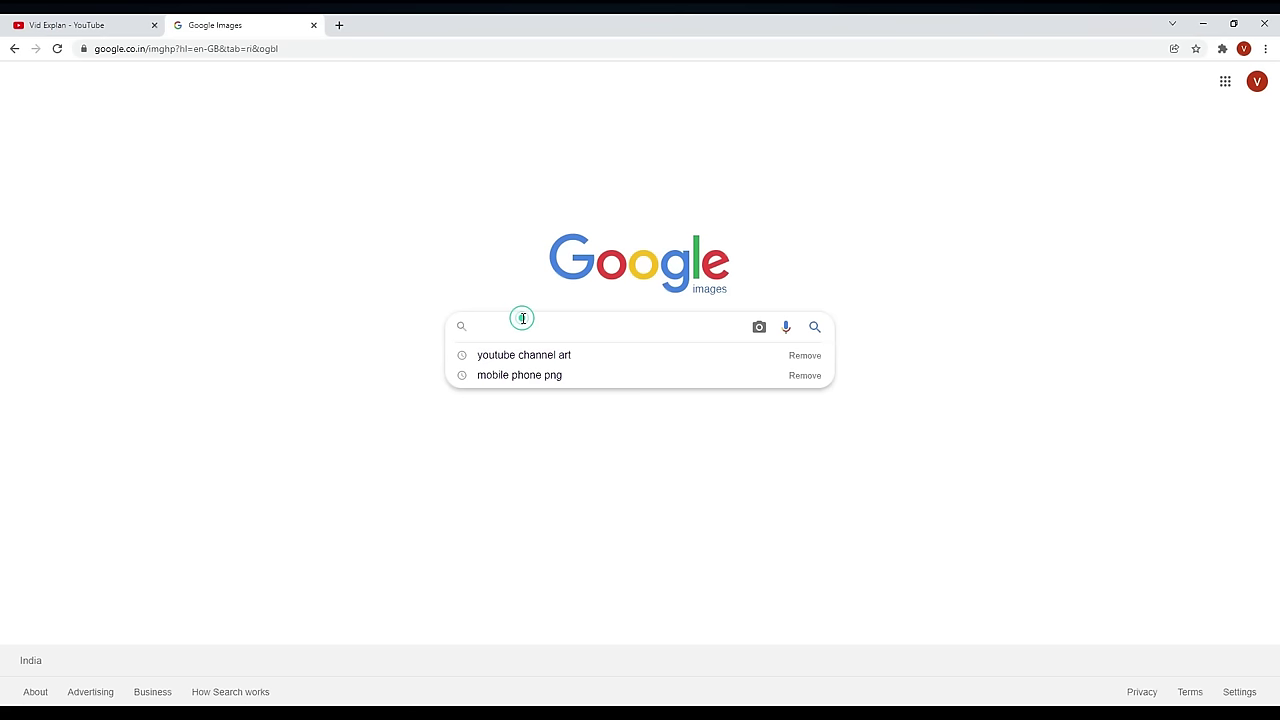
click(572, 358)
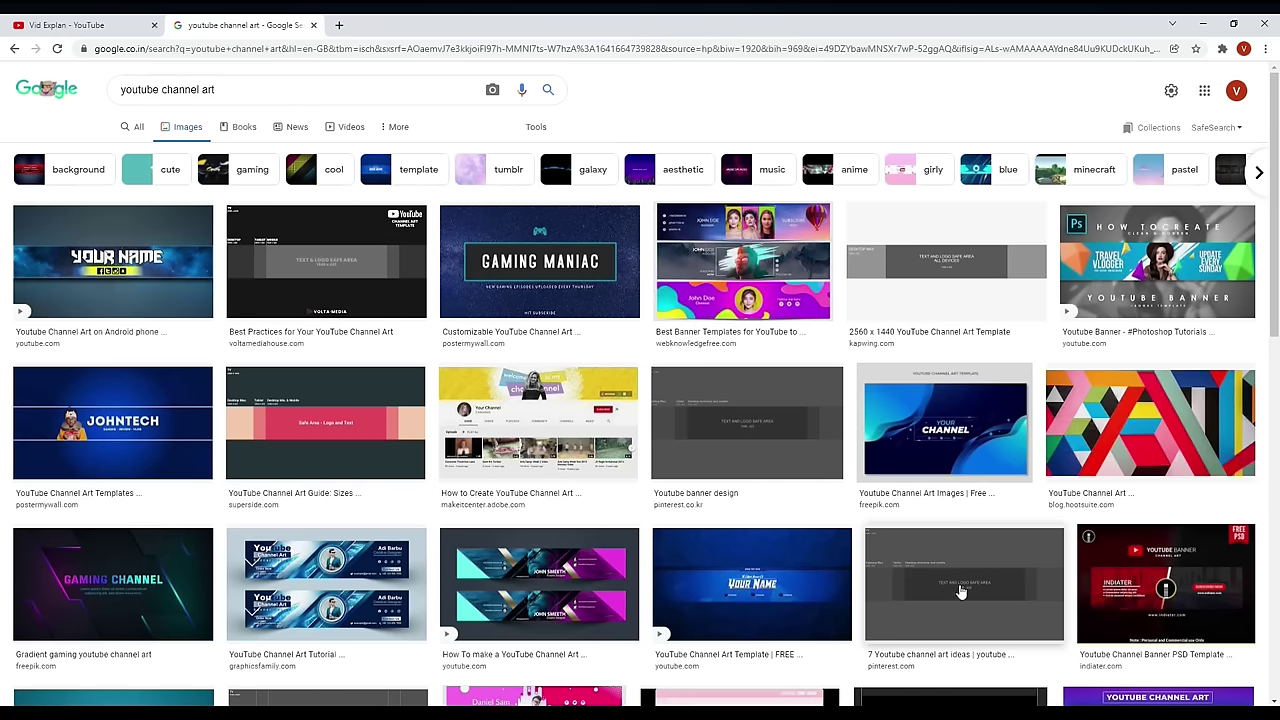
Save the 2,560 × 1,440 "Youtube banner design" safe-area template from the image results to the computer
click(746, 425)
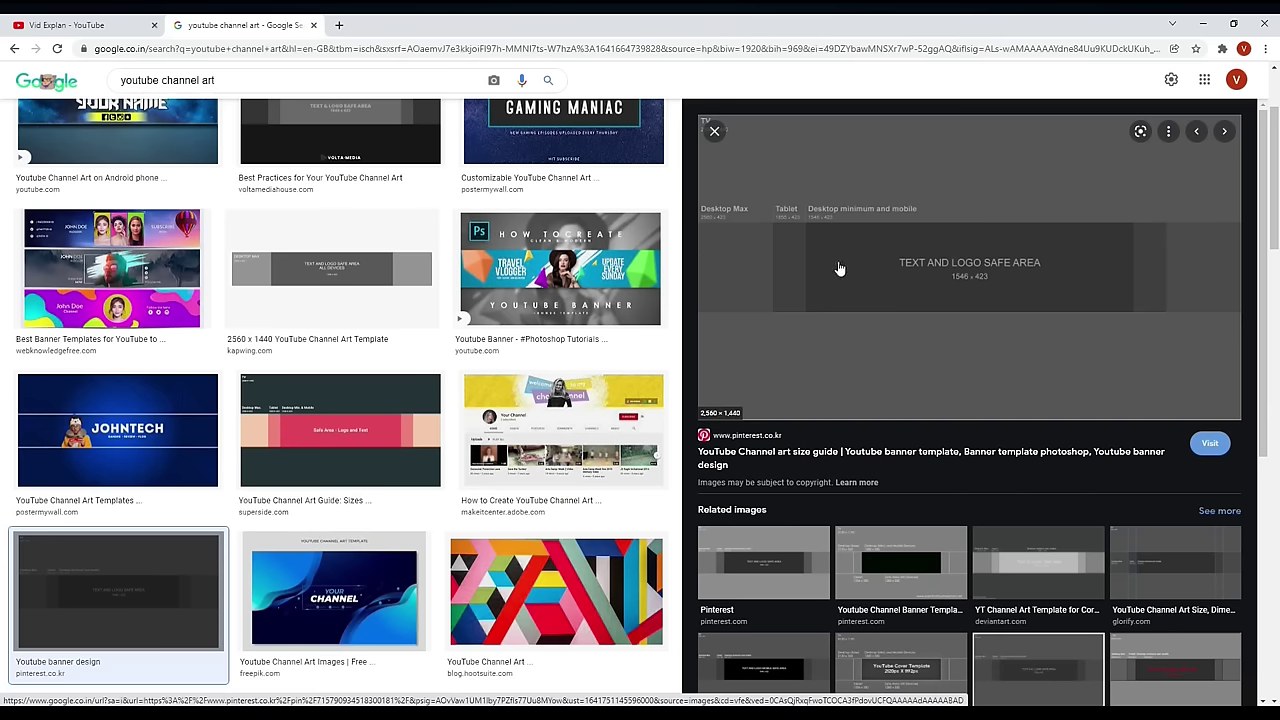
right_click(985, 258)
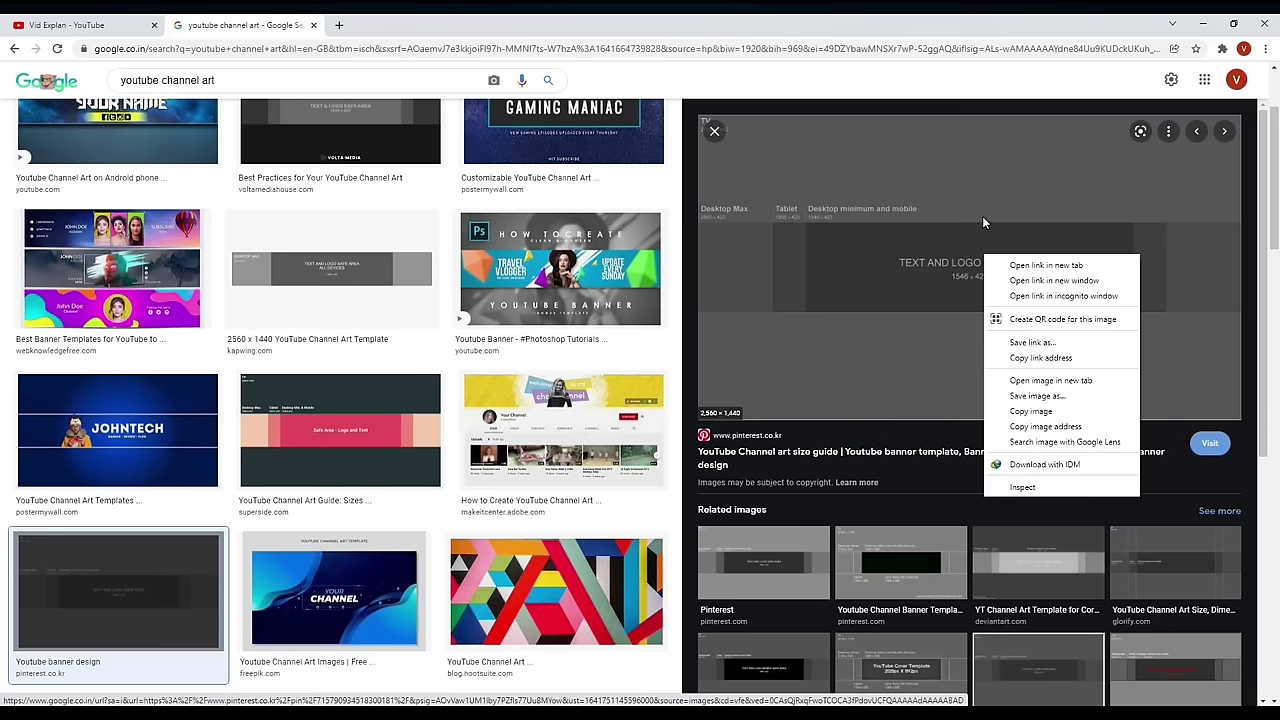
right_click(911, 242)
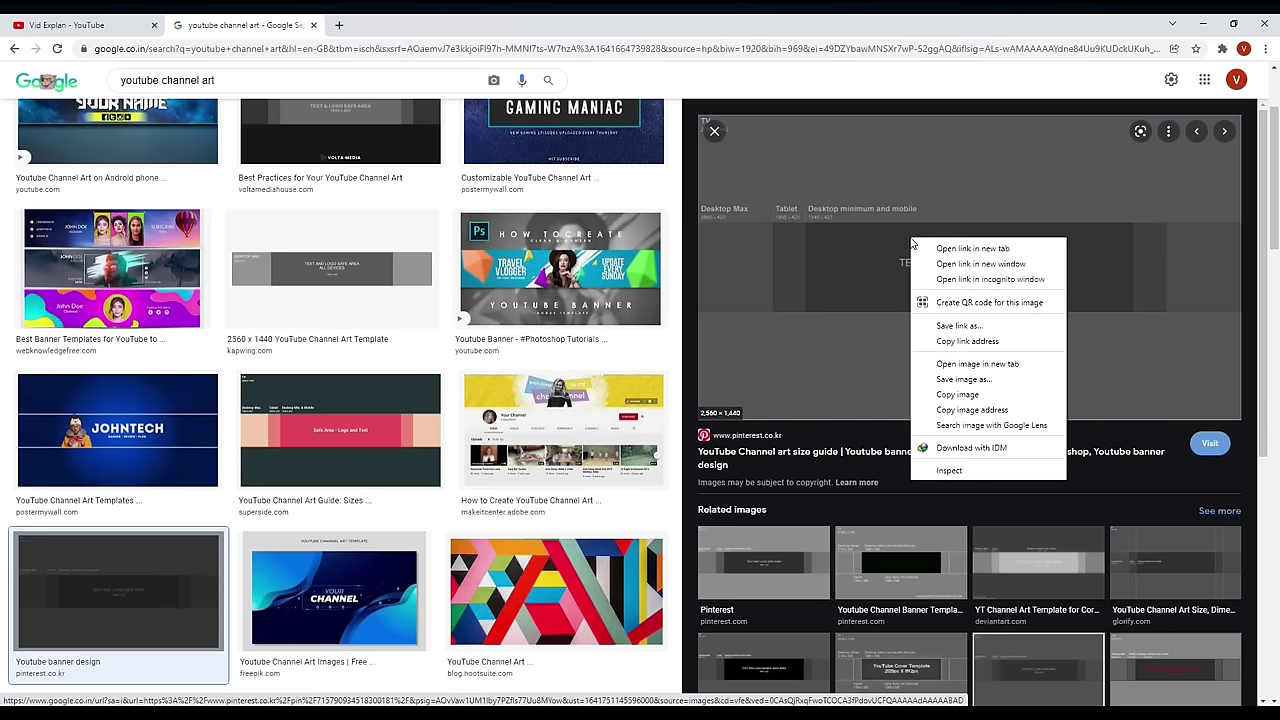
click(980, 380)
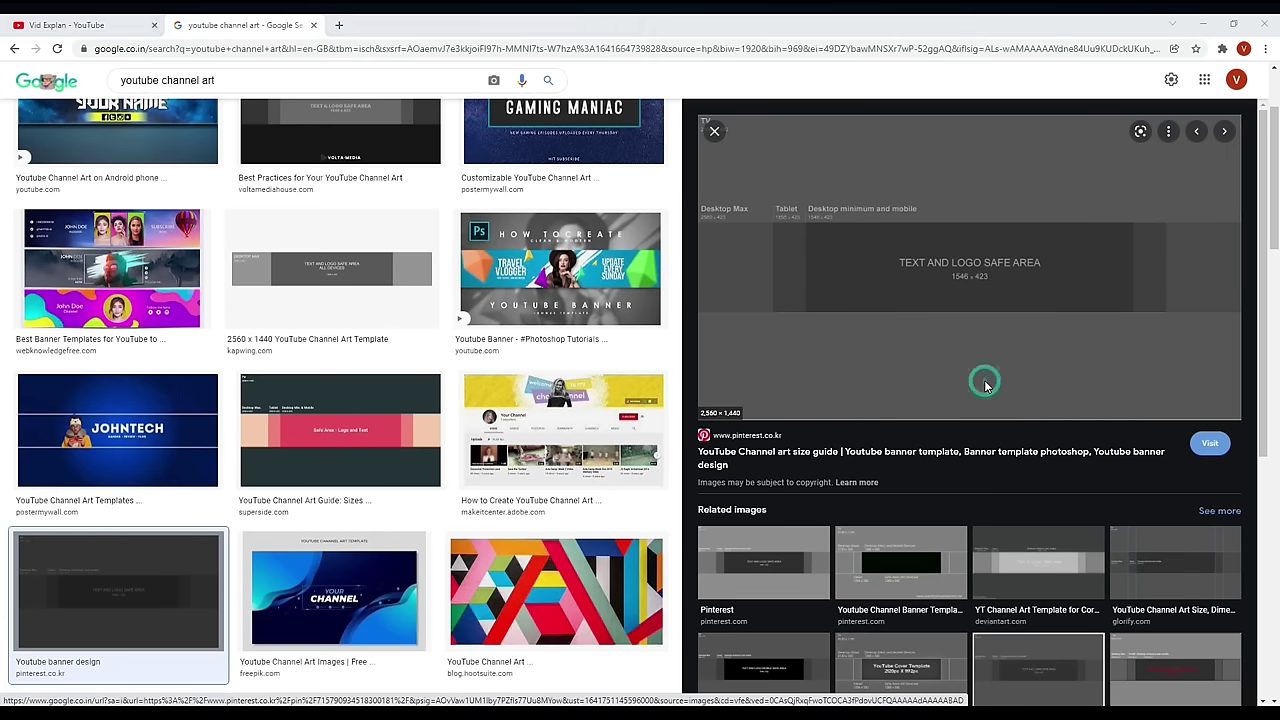
click(543, 351)
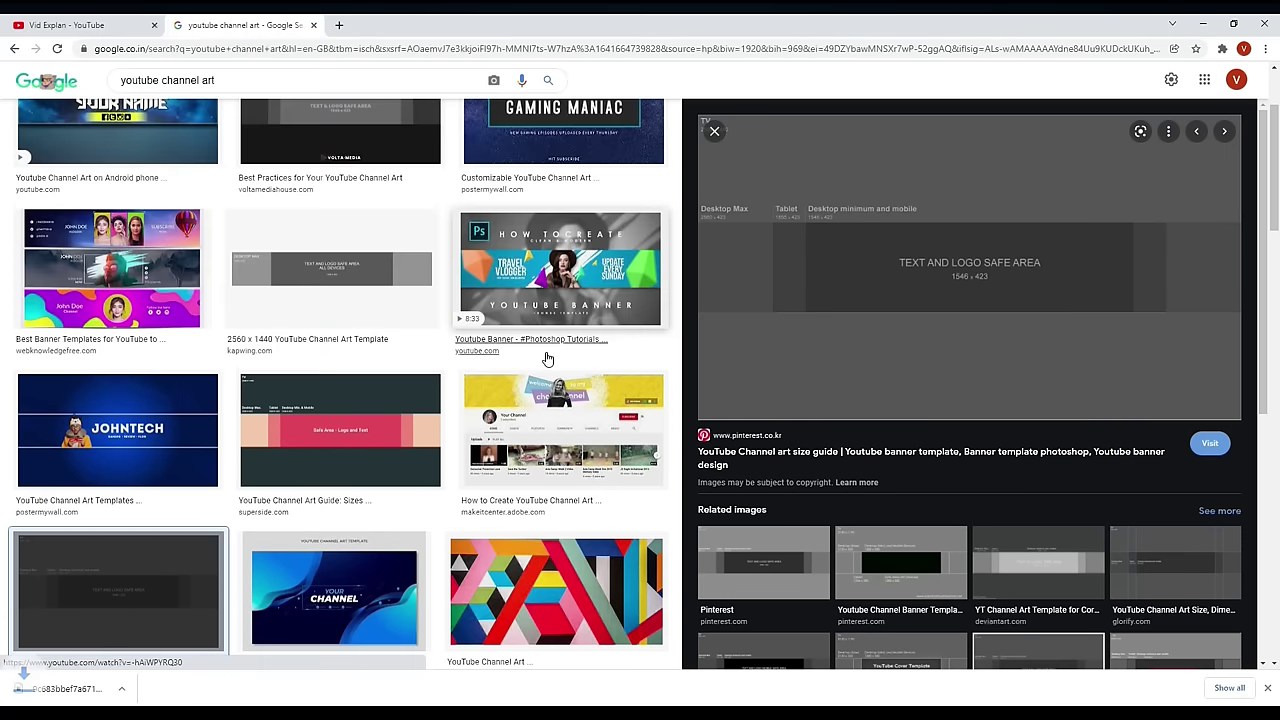
Open canva.com in a new browser tab and dismiss the Canva Pro trial offer
click(338, 26)
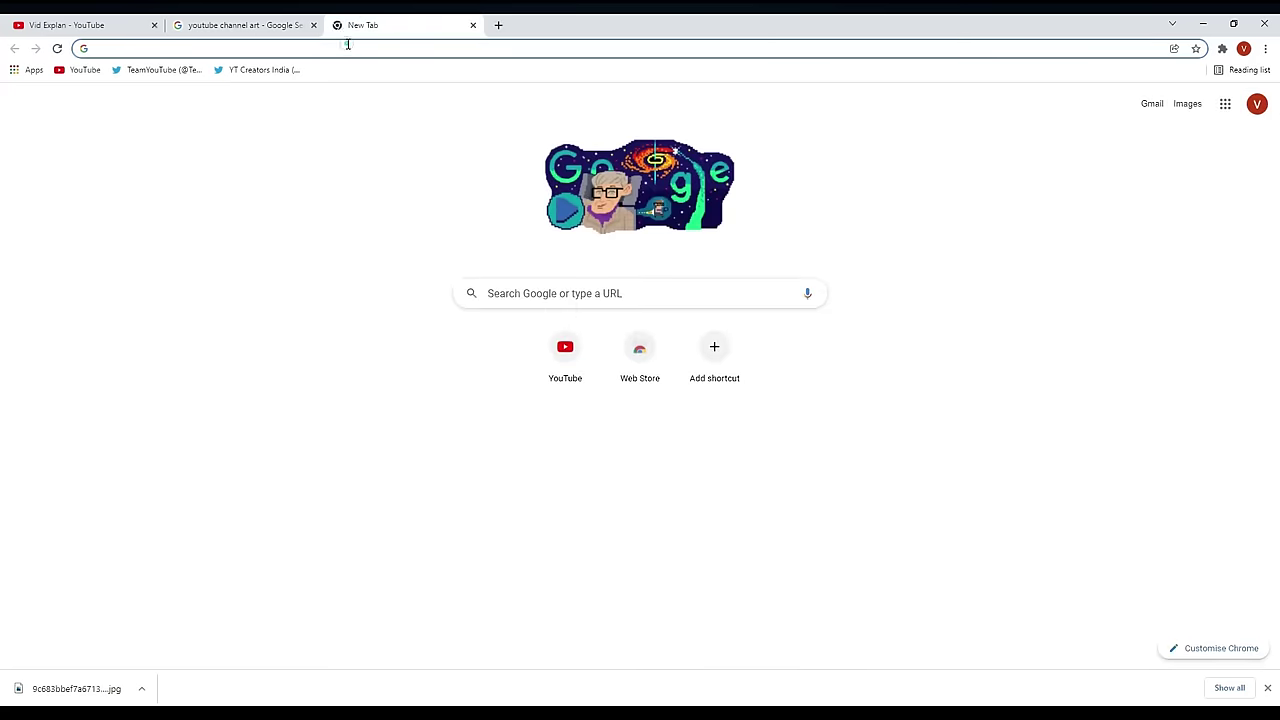
text(canva)
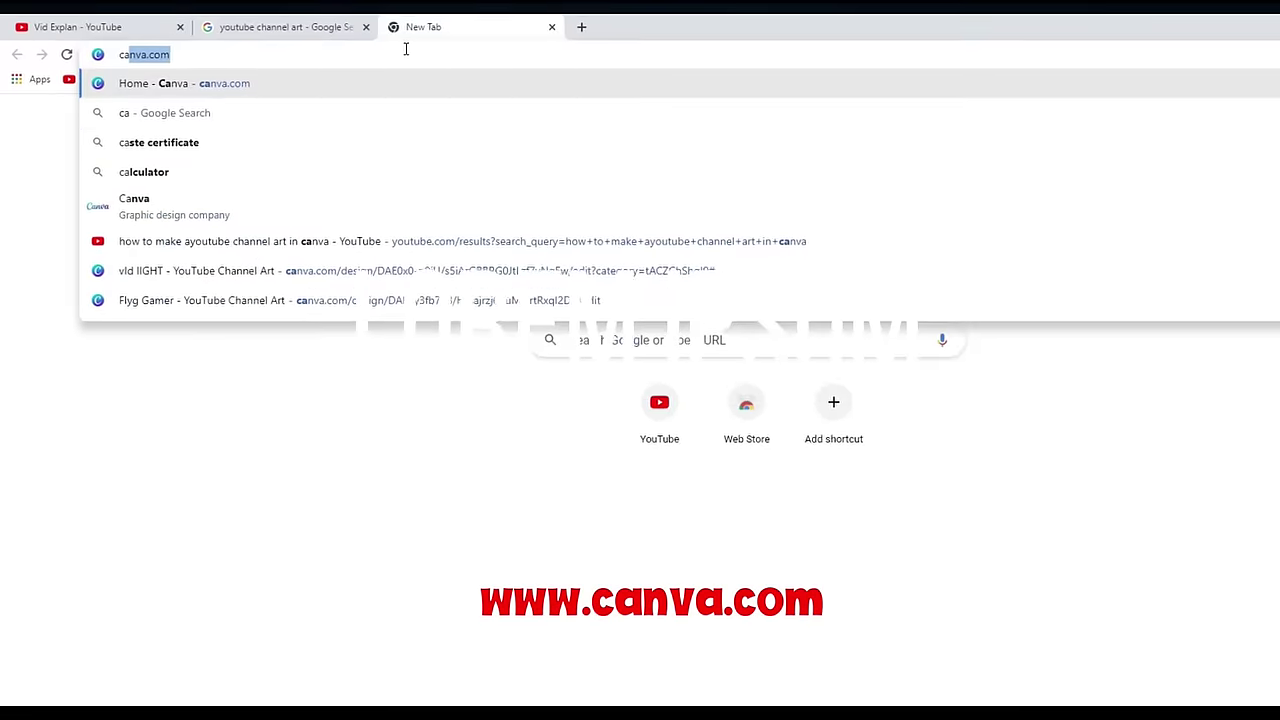
text(.com)
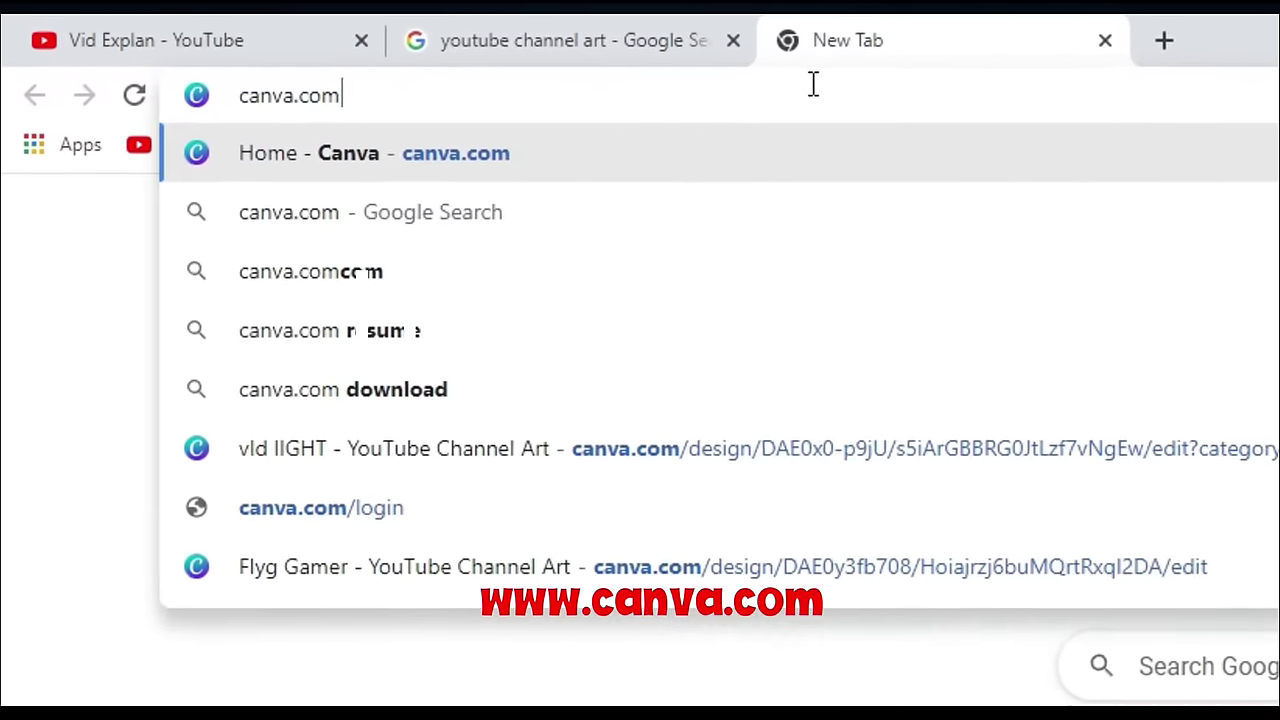
key(Return)
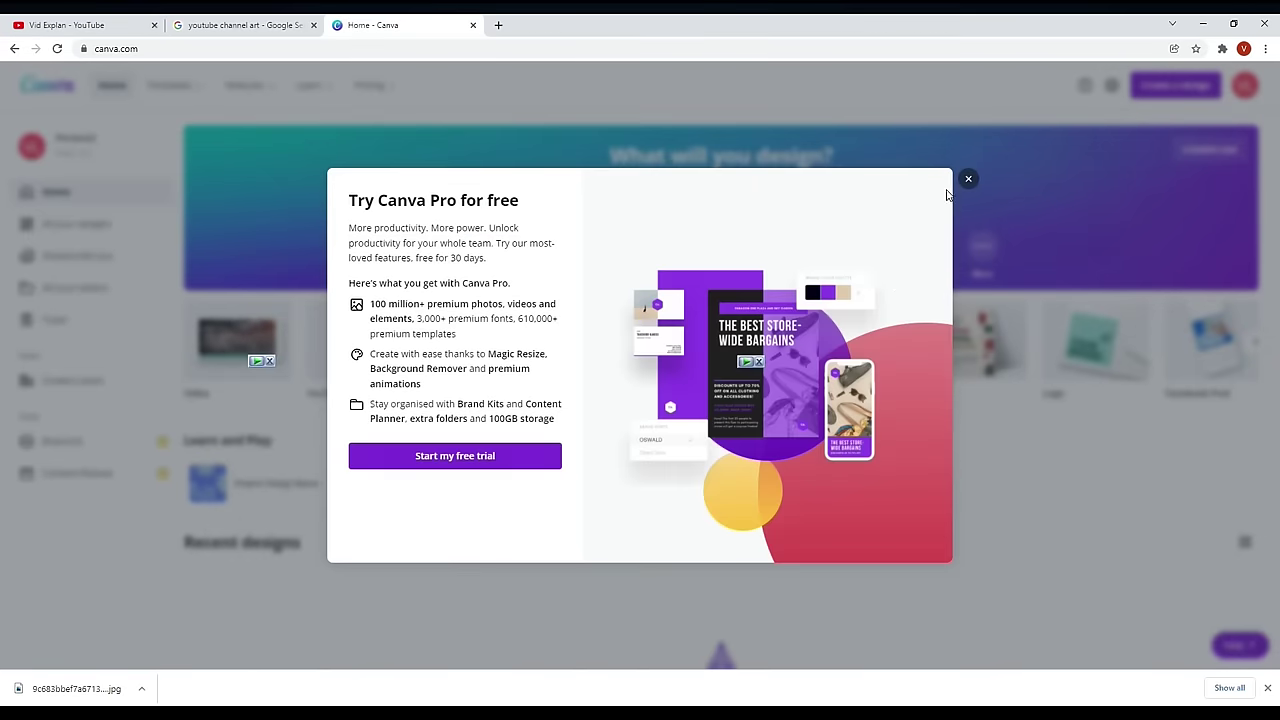
click(967, 181)
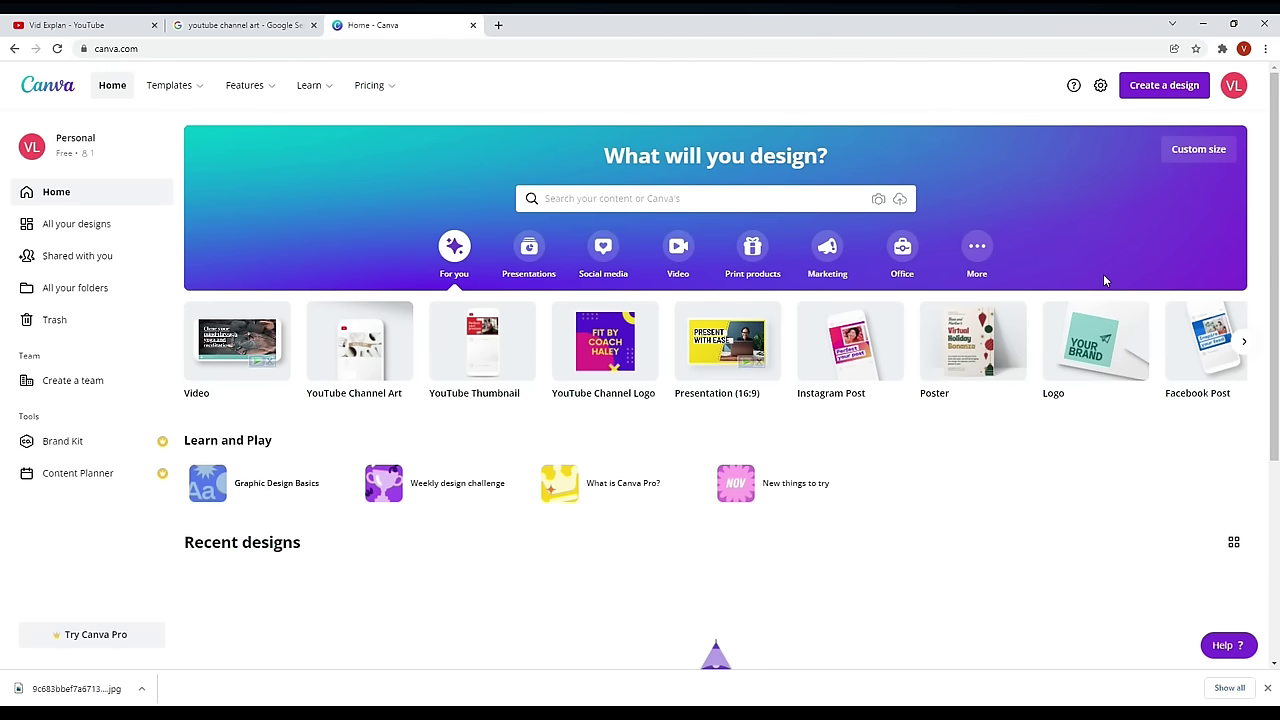
Search Canva's templates for "youtube channel art" and create a blank YouTube Channel Art design
click(588, 199)
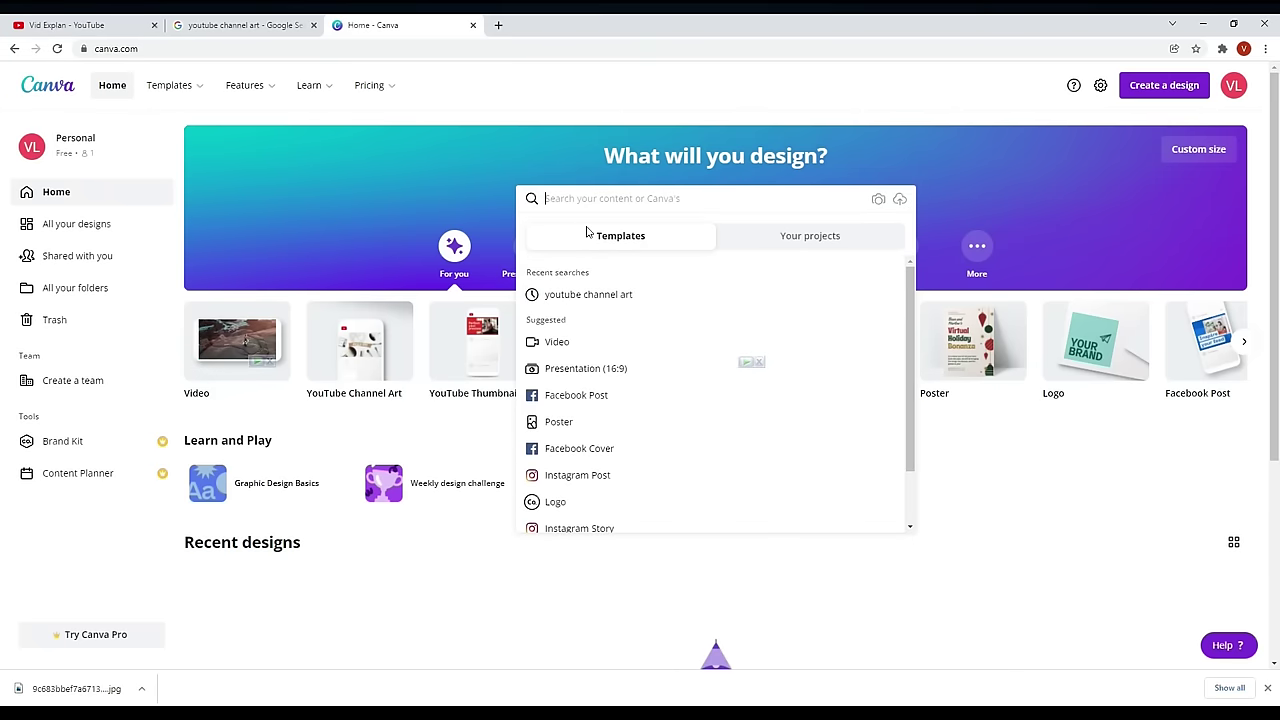
click(632, 299)
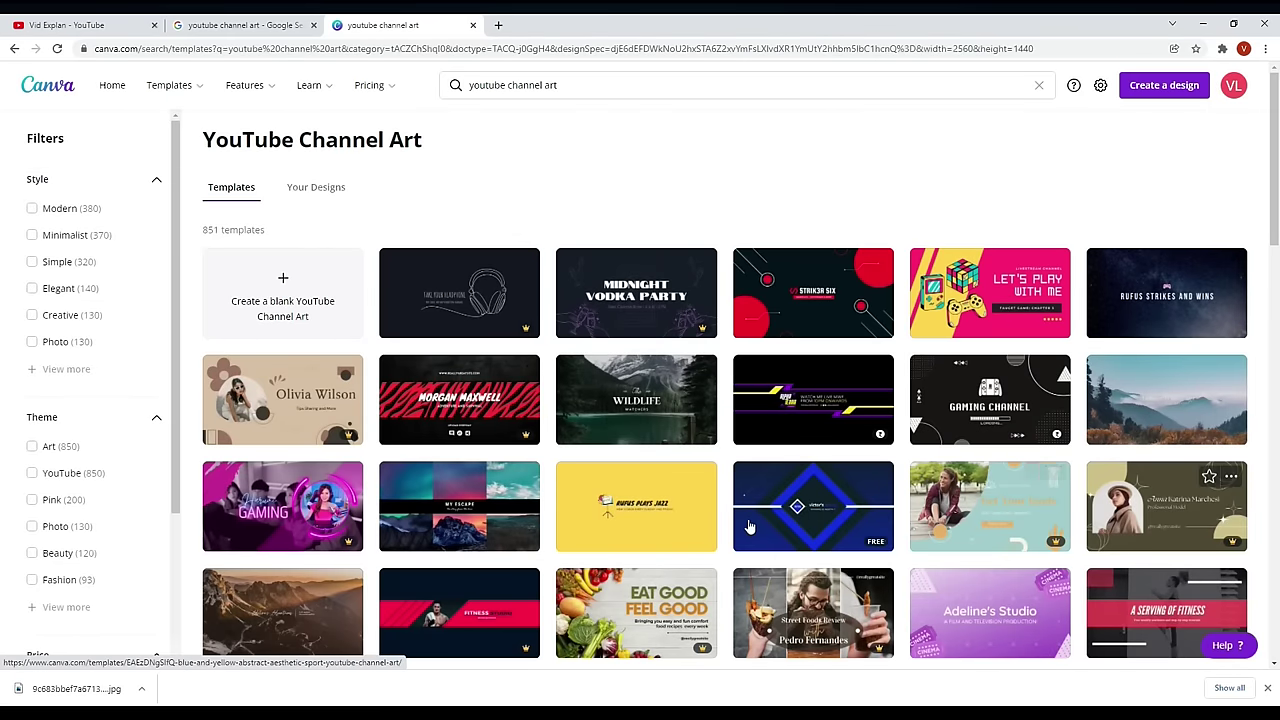
scroll(729, 514, down, 4)
scroll(729, 513, down, 4)
scroll(728, 511, up, 5)
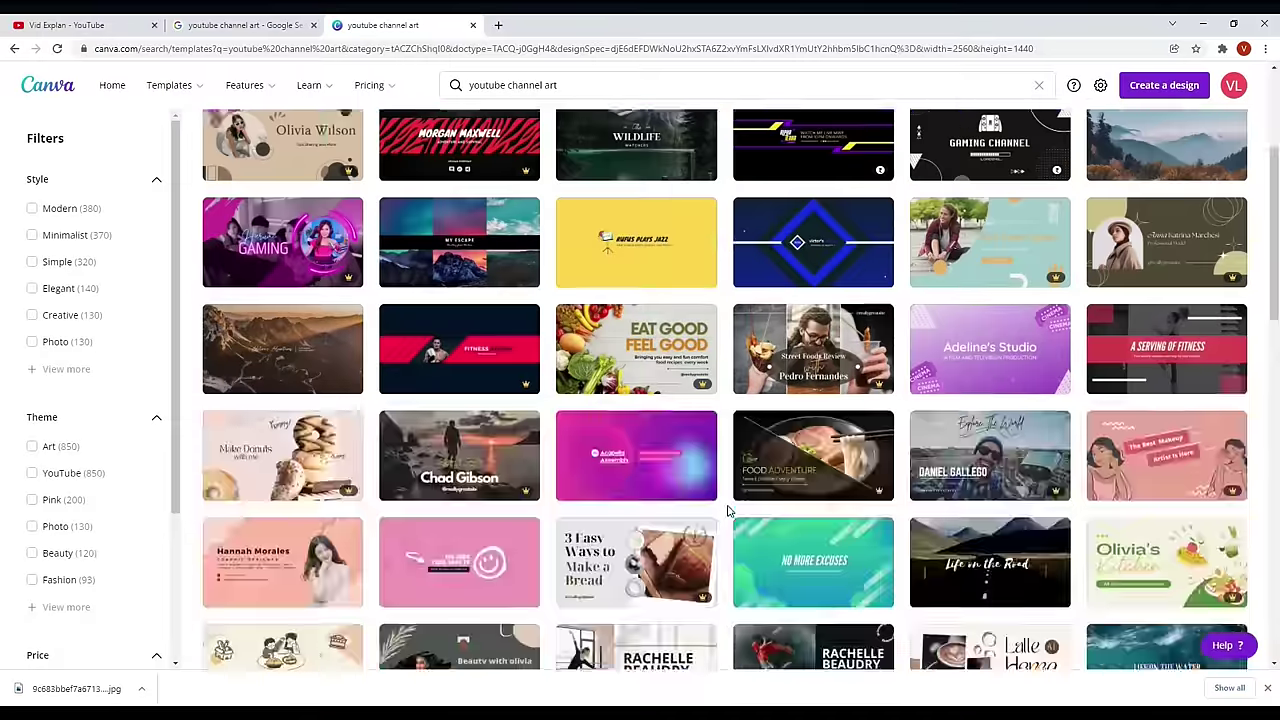
scroll(728, 511, up, 3)
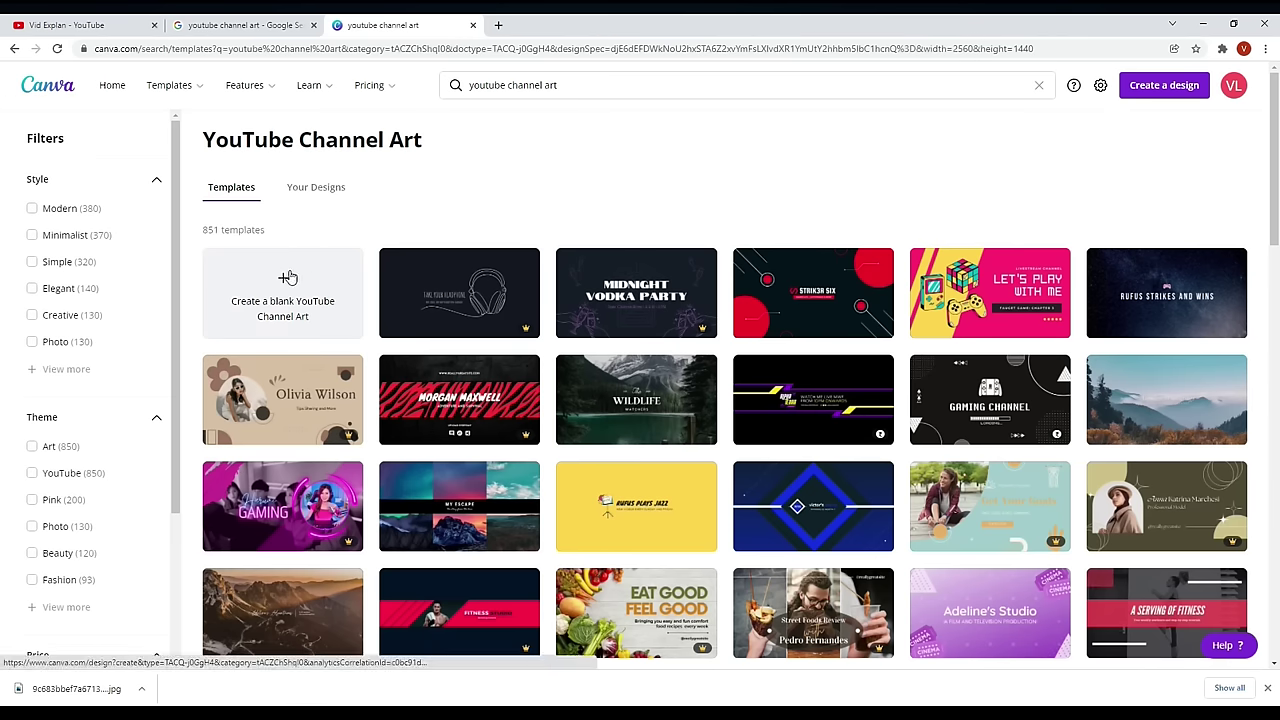
click(290, 301)
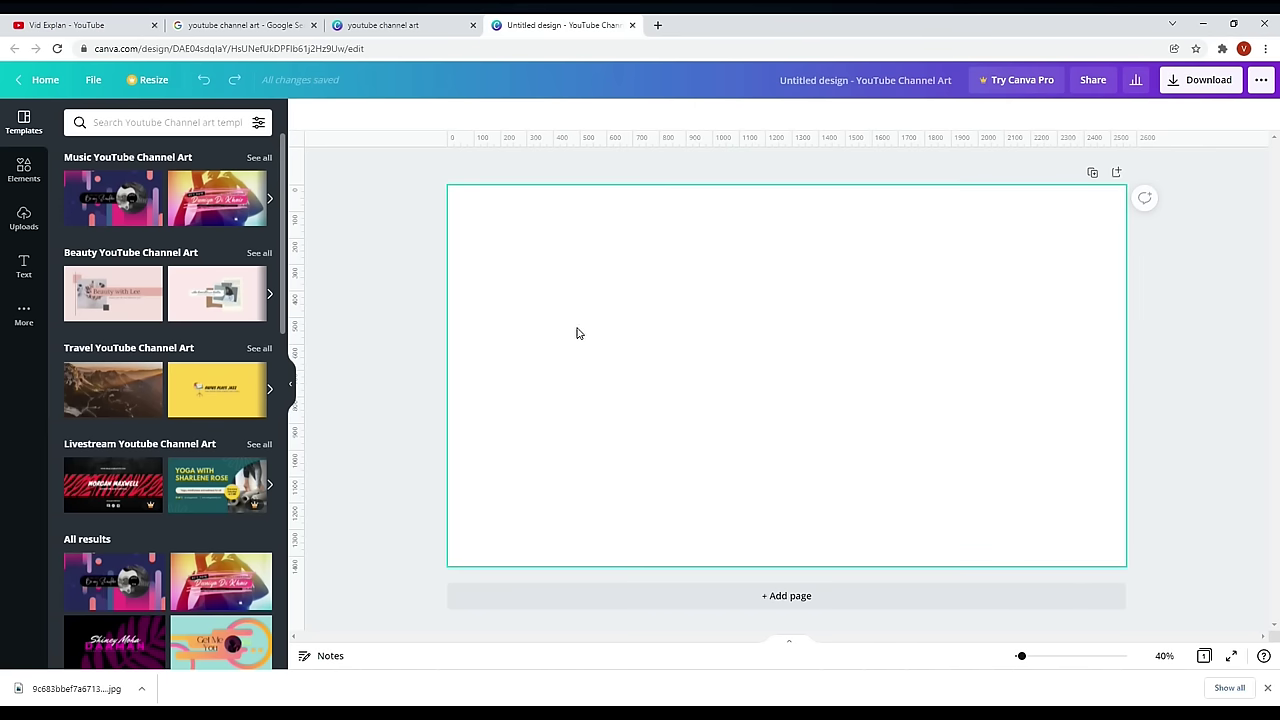
Upload the saved safe-area template image from the Desktop to the Canva uploads
click(23, 219)
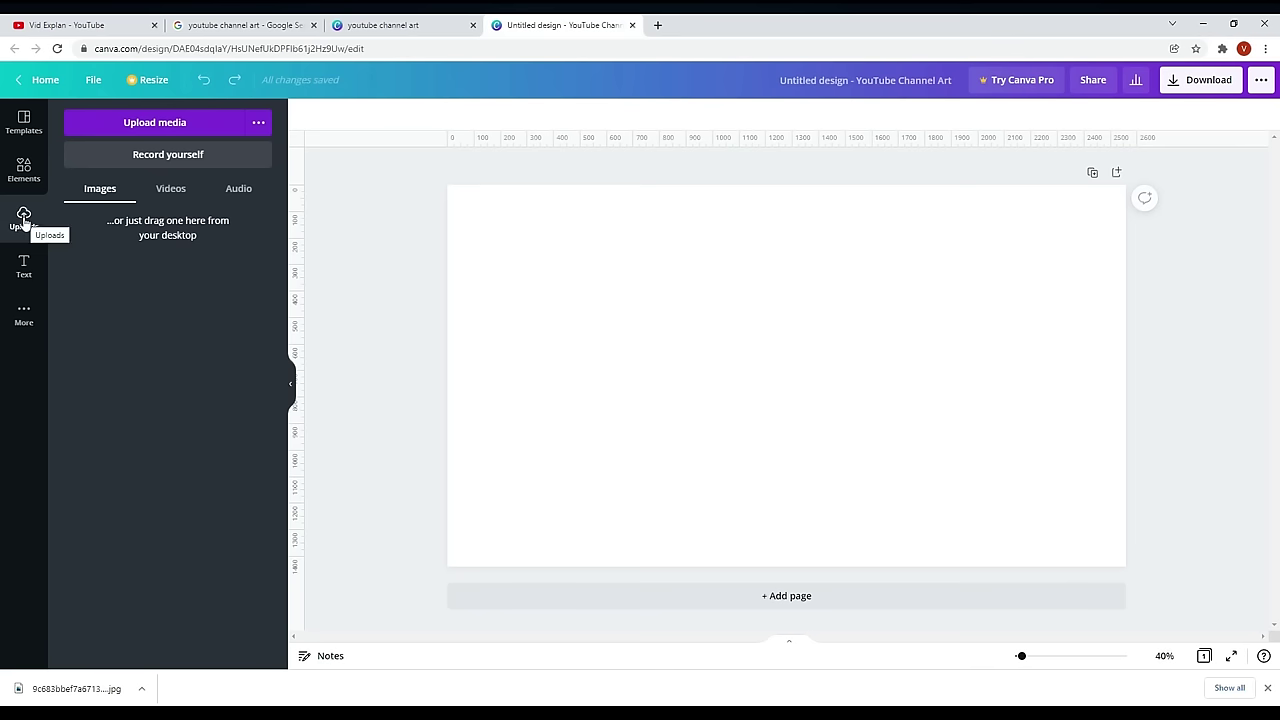
click(195, 128)
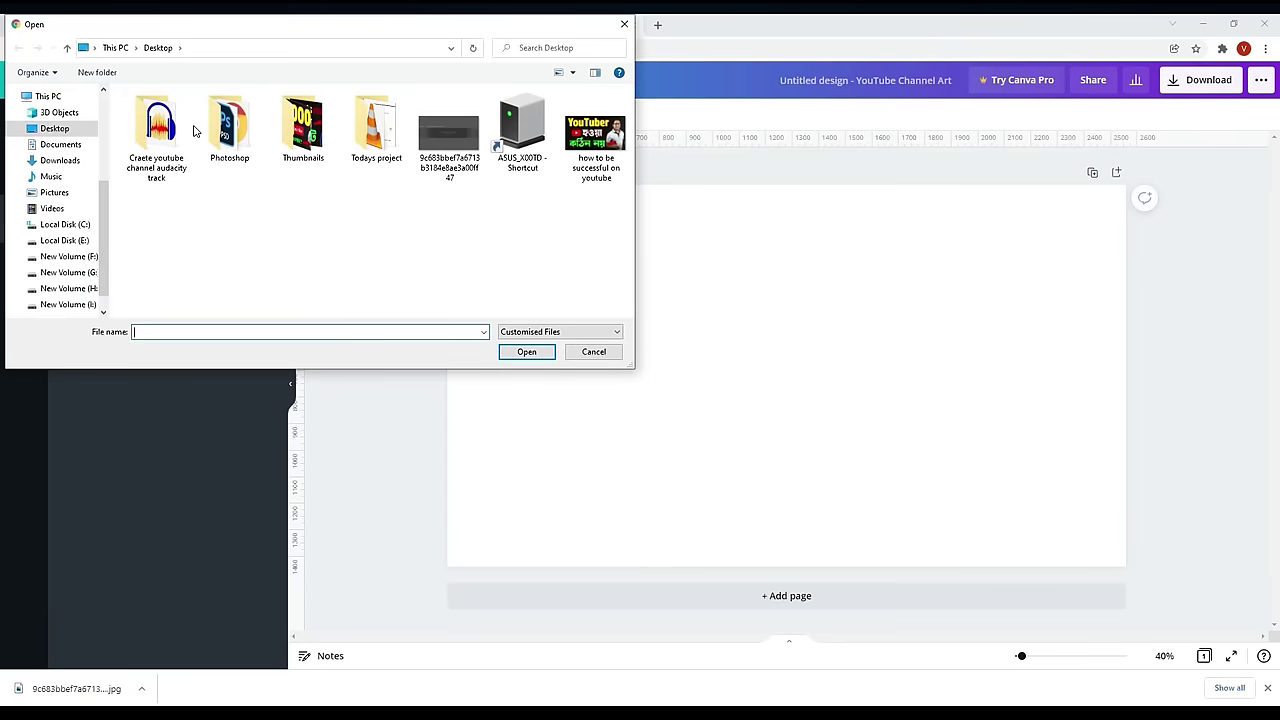
click(445, 152)
click(527, 351)
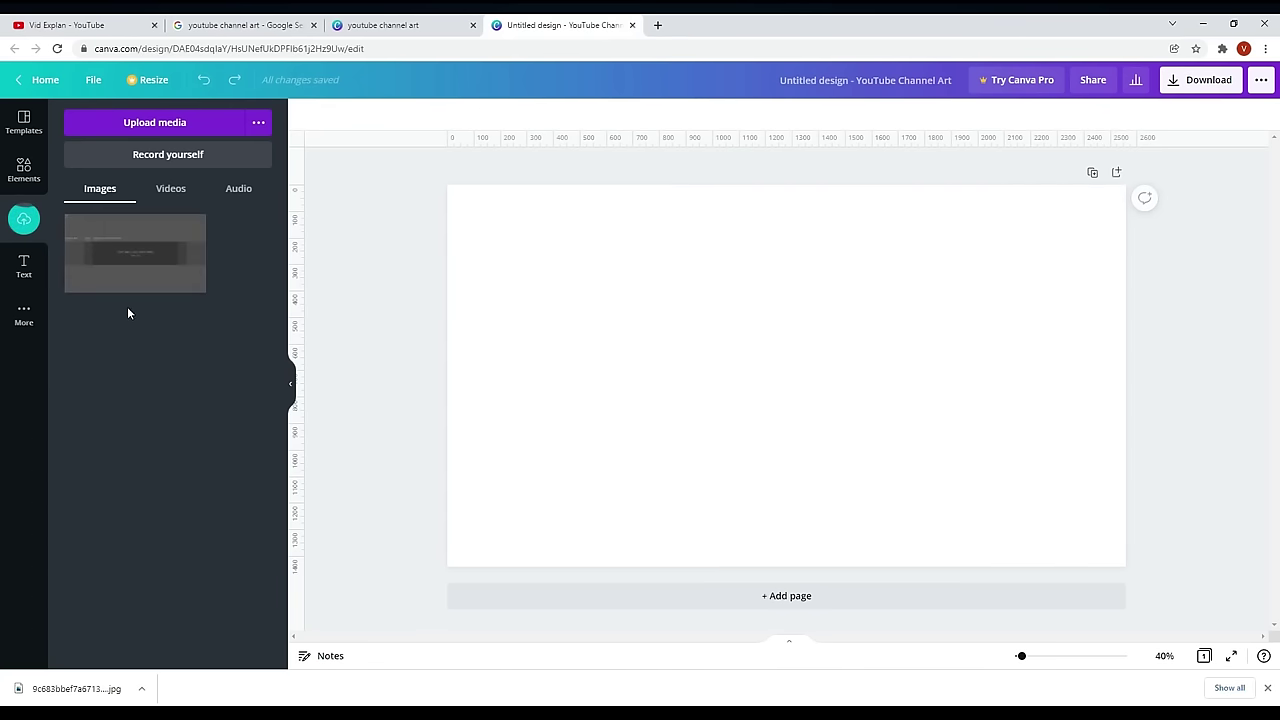
Place the uploaded safe-area template on the page and enlarge it to cover the whole canvas
click(131, 271)
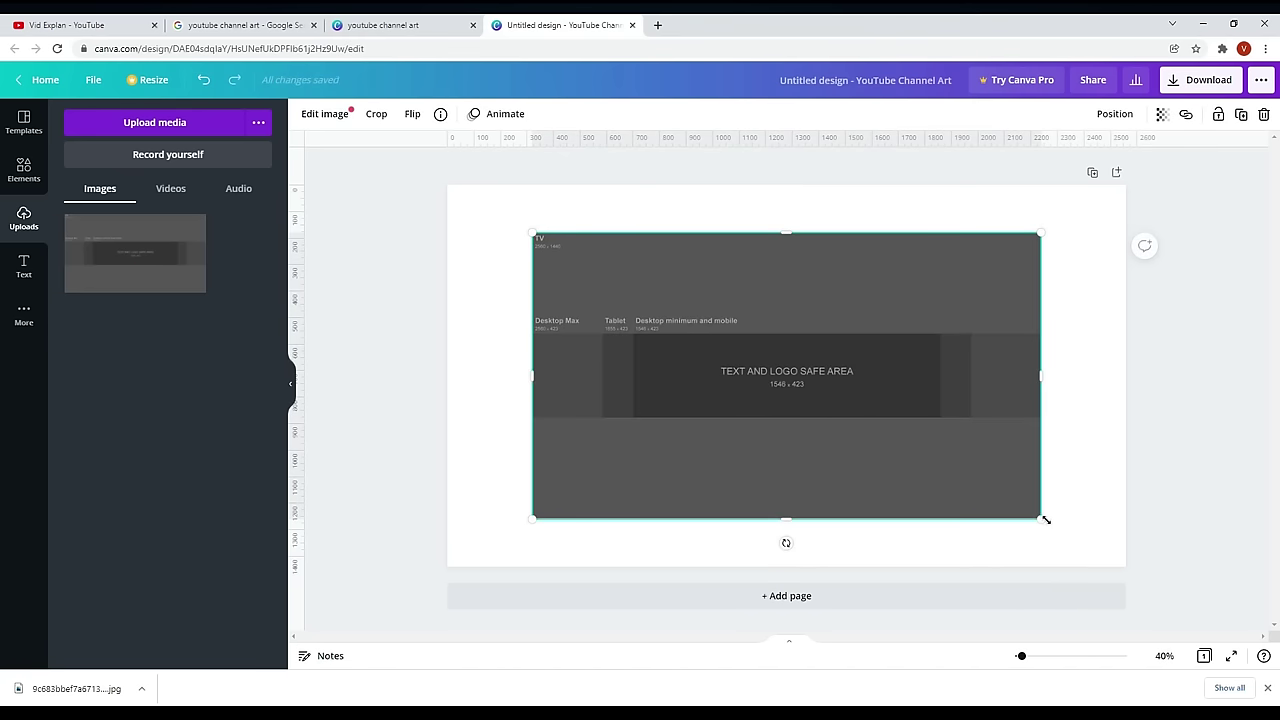
drag(1041, 520, 1126, 570)
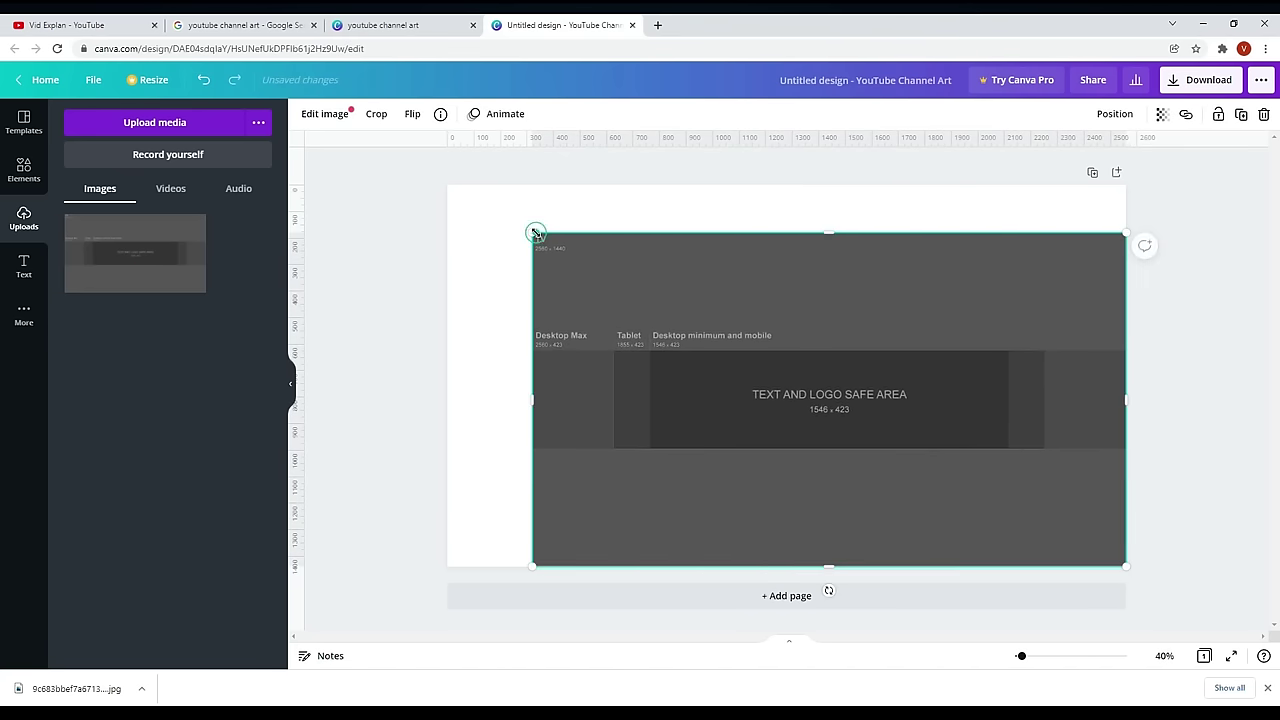
drag(536, 233, 448, 187)
click(383, 318)
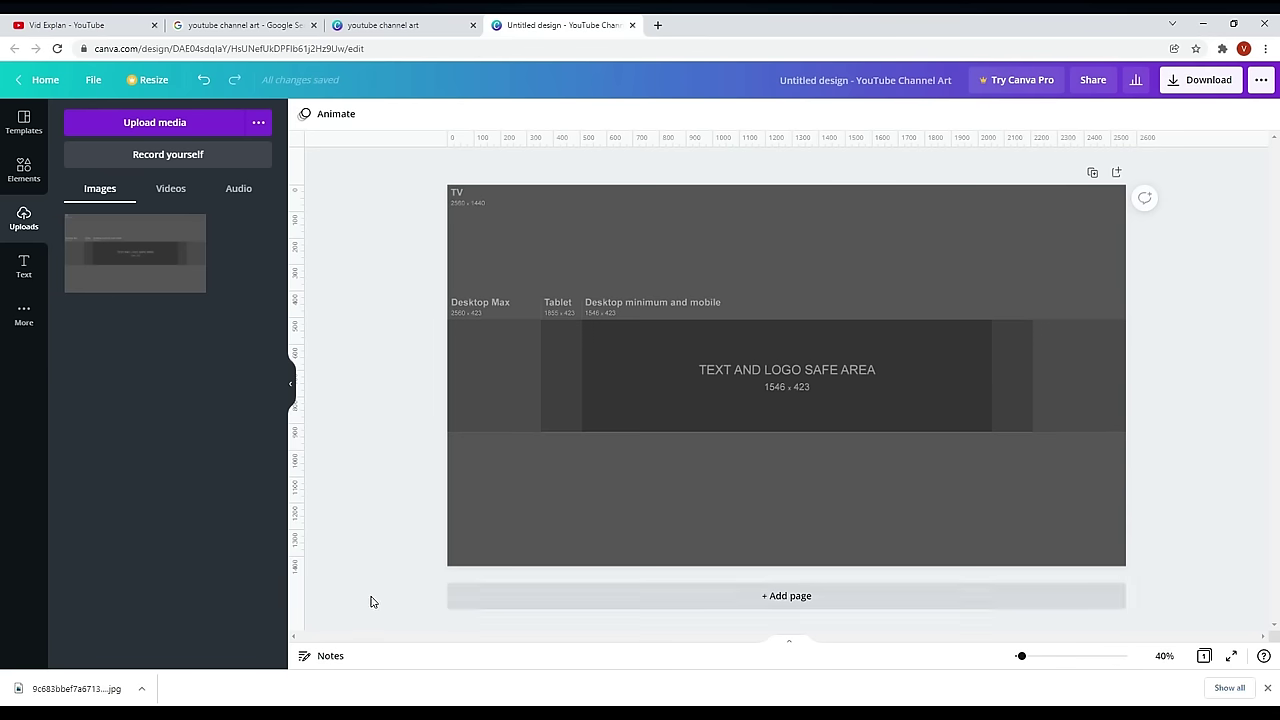
Add a square shape over the template and stretch it to all four edges of the page
click(24, 122)
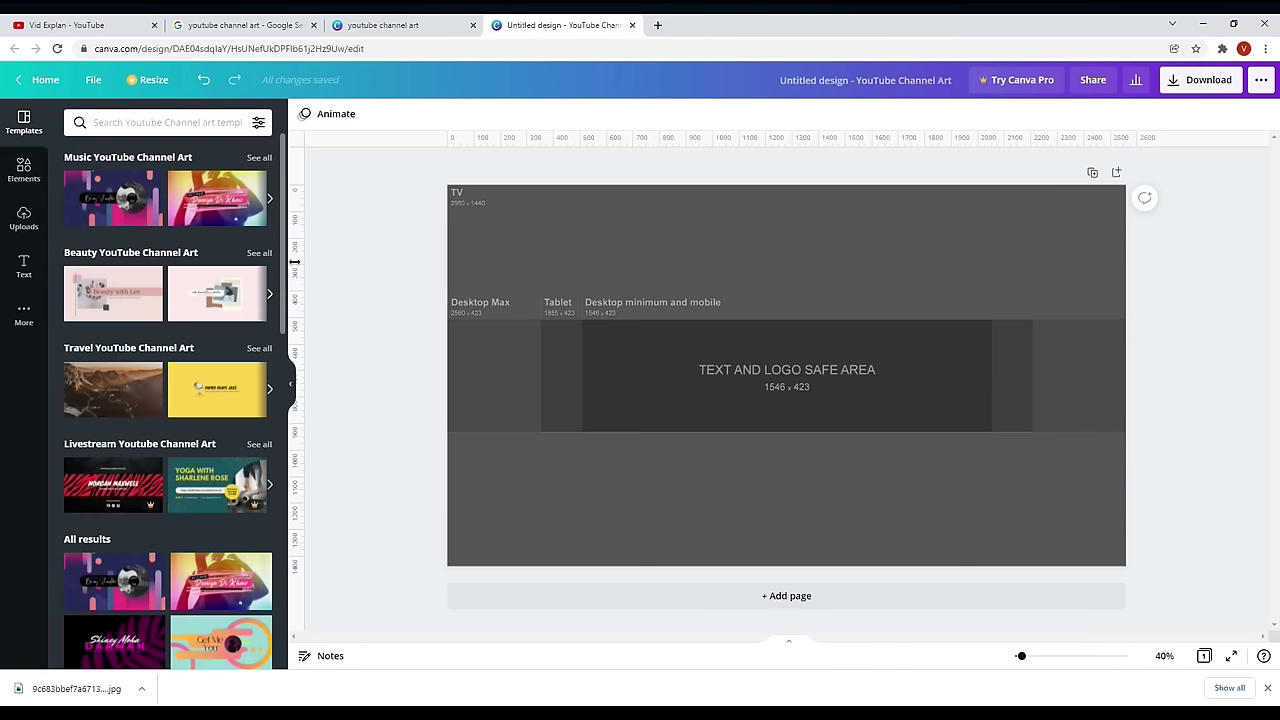
click(20, 170)
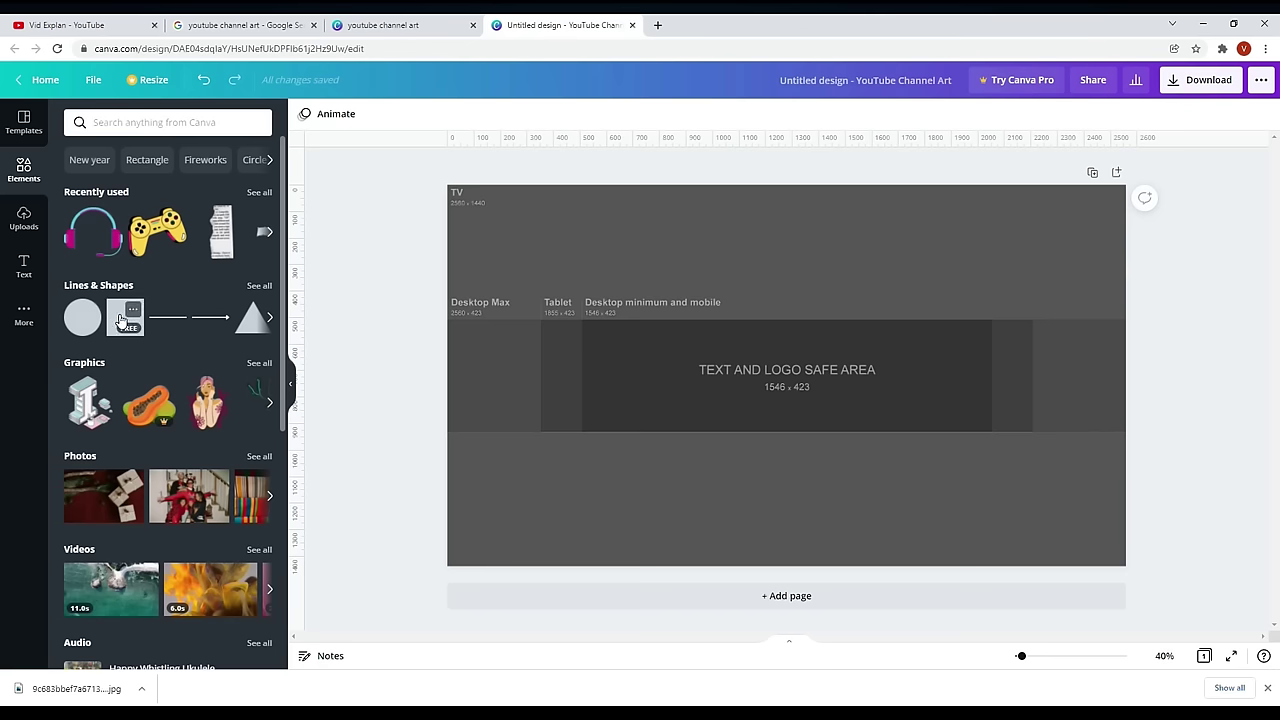
click(120, 320)
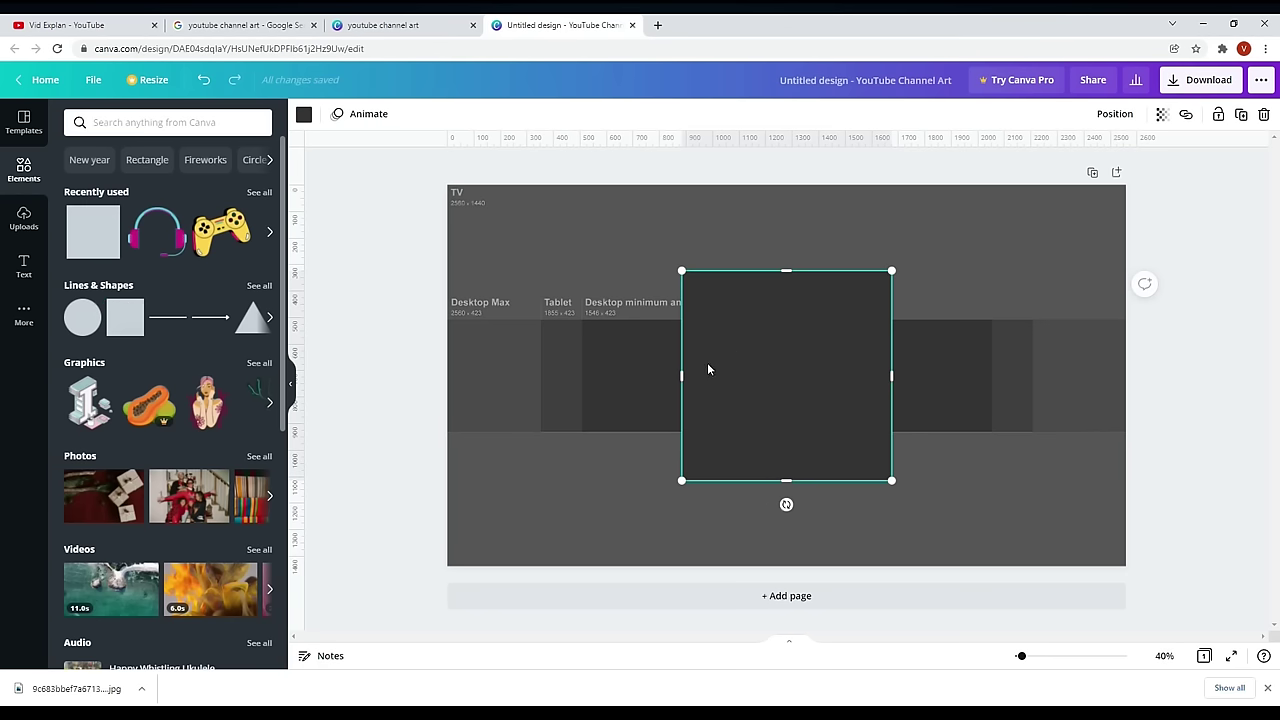
drag(681, 375, 447, 375)
drag(891, 372, 1123, 374)
drag(786, 271, 778, 183)
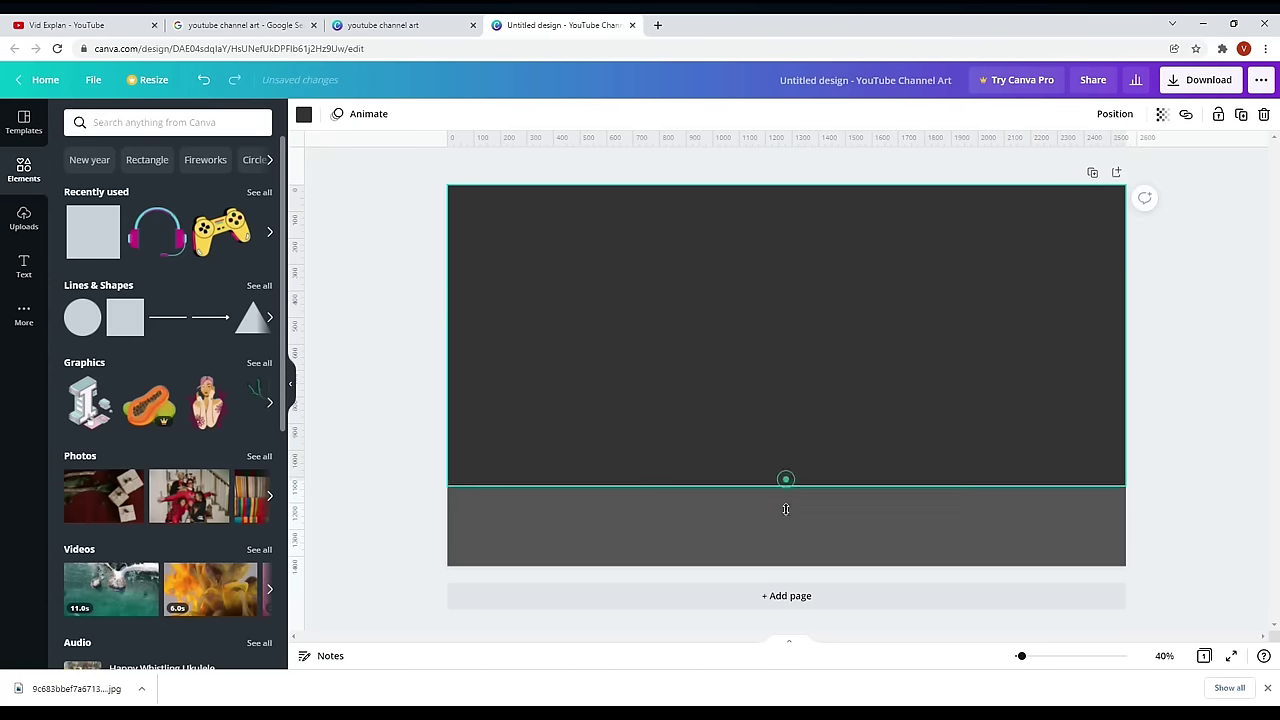
drag(786, 481, 786, 566)
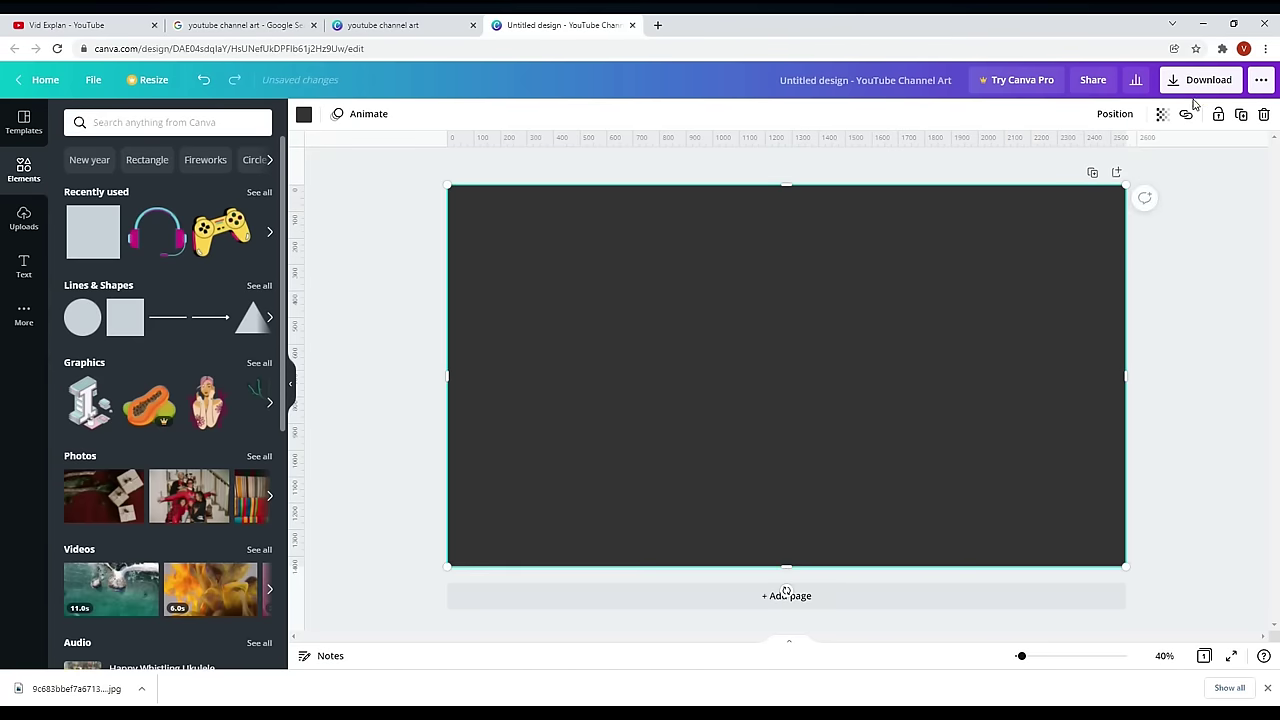
Set the full-page rectangle's transparency to 48 so the template guides show through
click(1161, 116)
drag(1076, 160, 1066, 162)
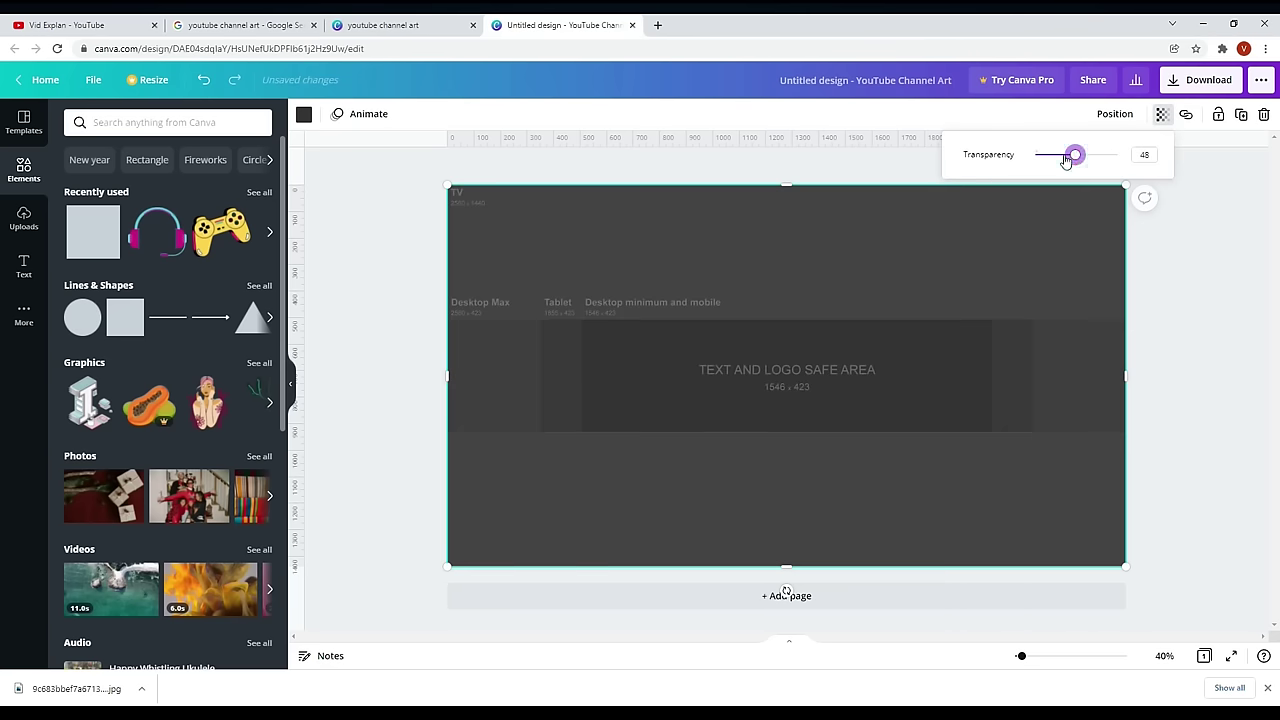
click(1201, 294)
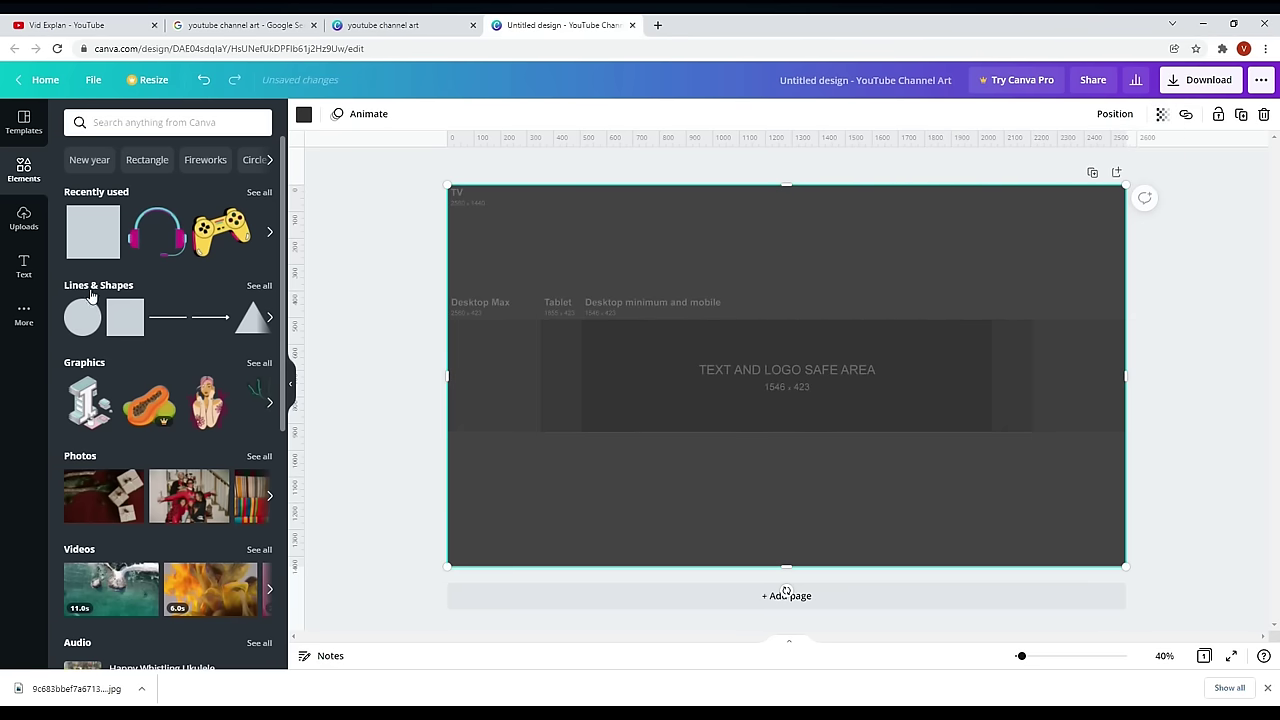
Add a second square and resize it into a full-width band covering the template's 423-pixel-high Desktop Max area
click(122, 322)
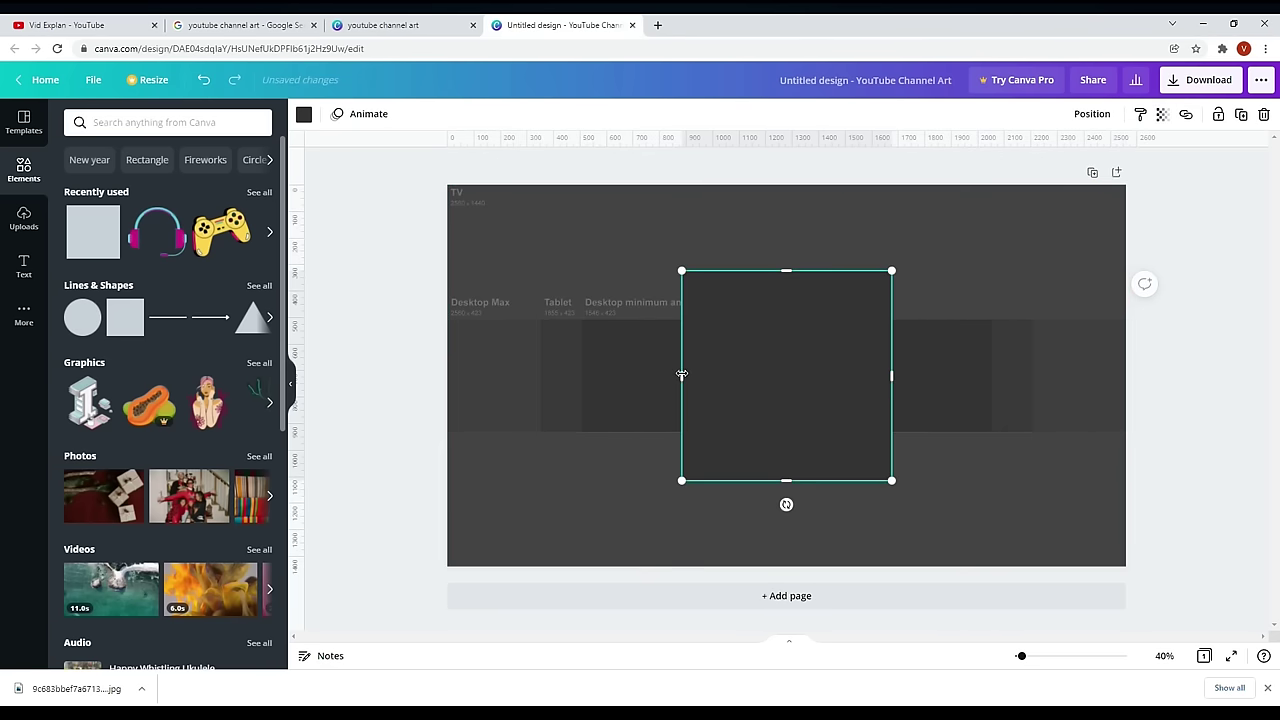
drag(650, 373, 447, 375)
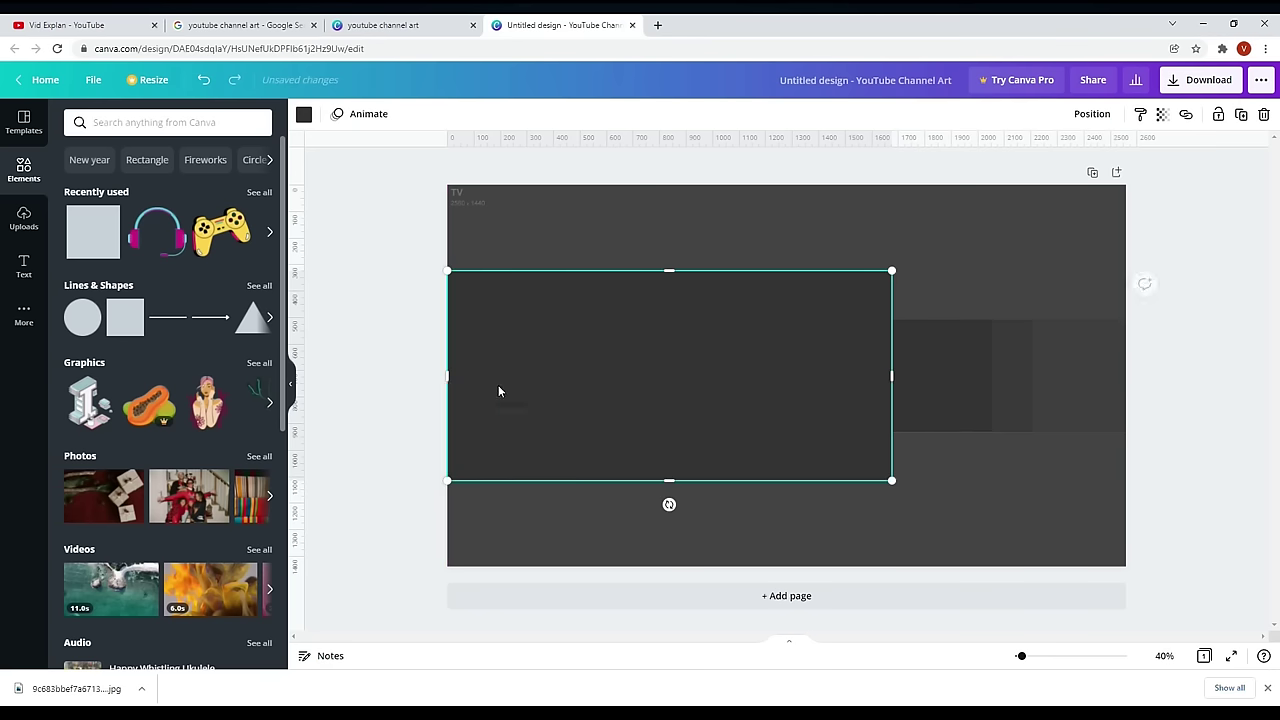
drag(894, 373, 1126, 375)
drag(785, 268, 783, 319)
drag(786, 481, 783, 430)
click(1199, 426)
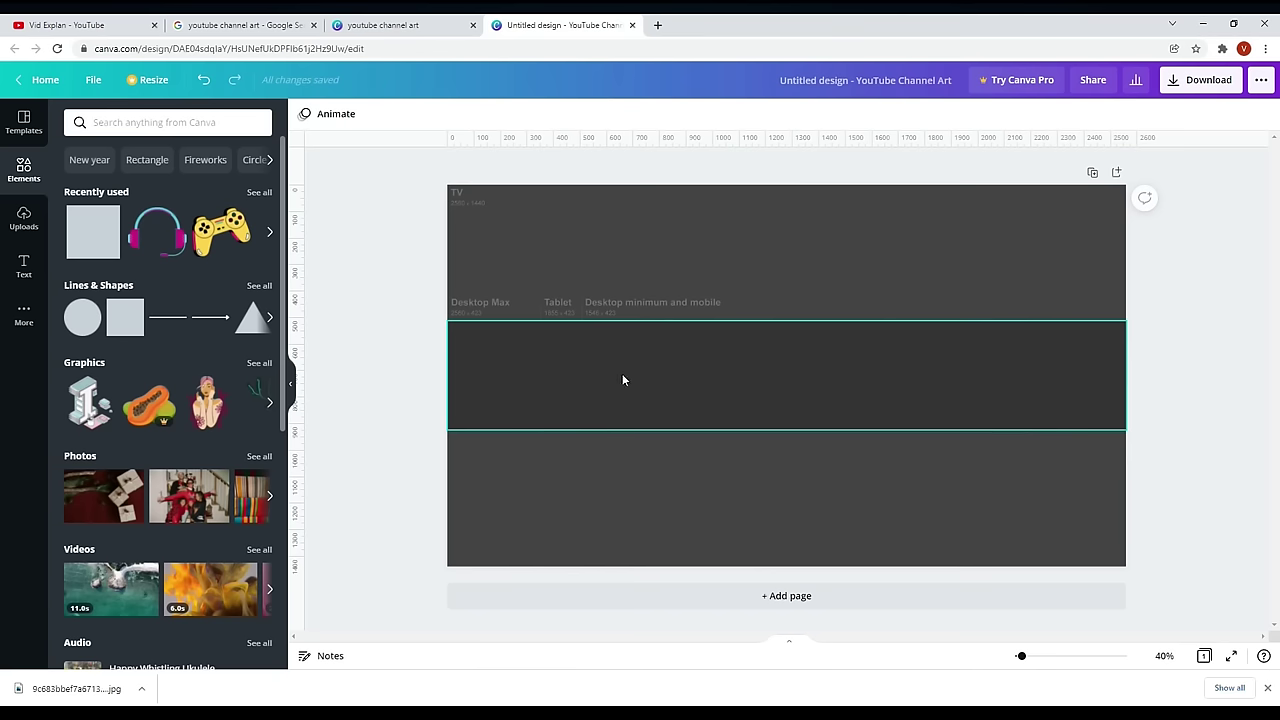
Search the elements for paper and add the wide torn white grid-paper strip to the page
click(162, 122)
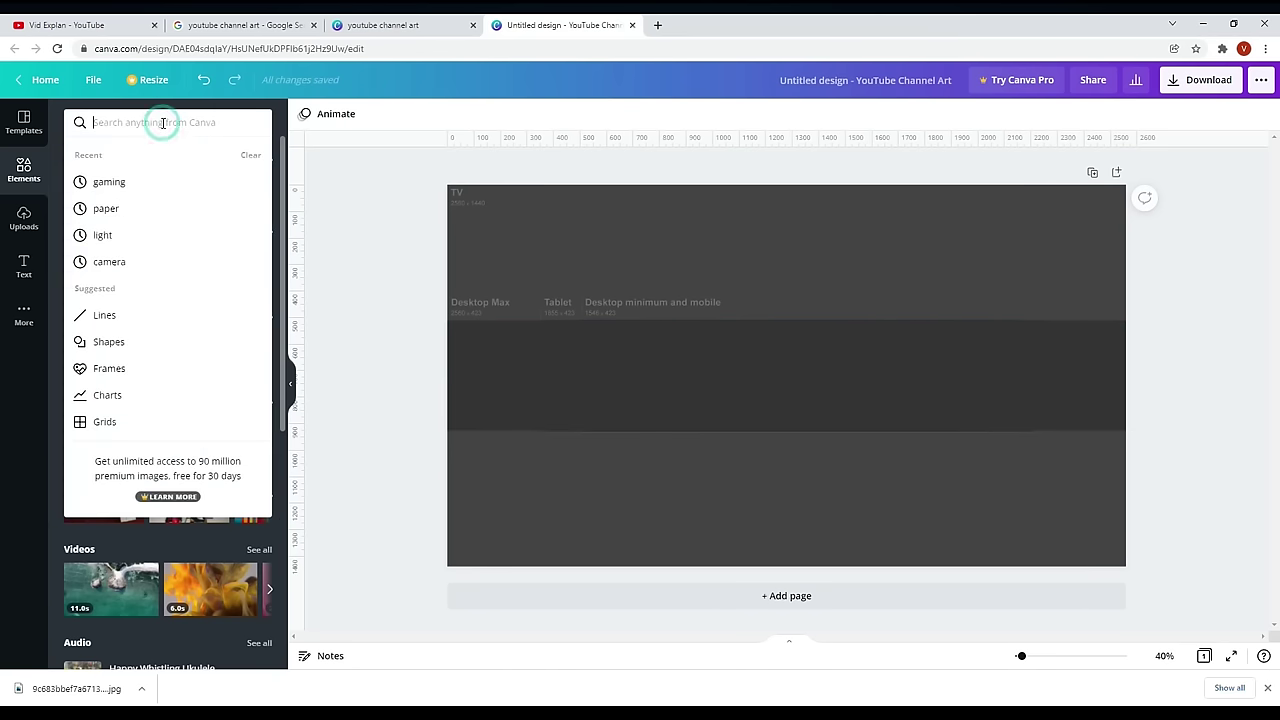
click(105, 208)
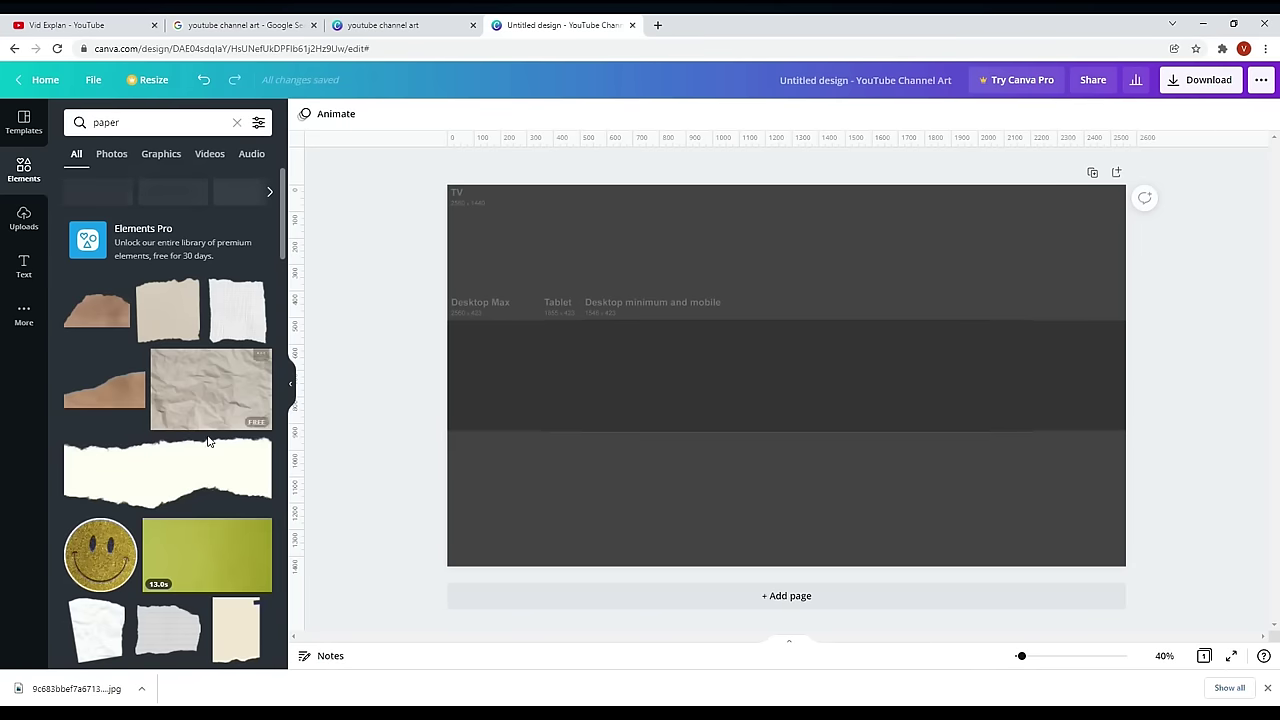
scroll(134, 443, down, 3)
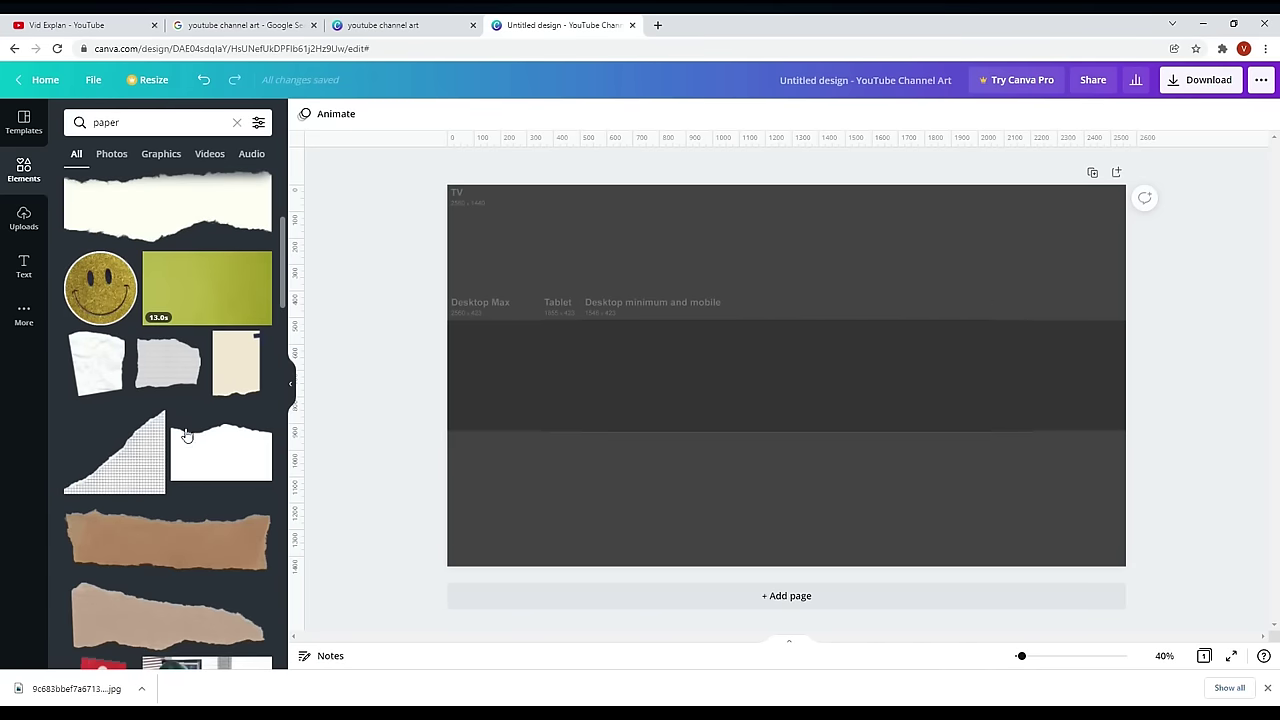
scroll(272, 342, down, 3)
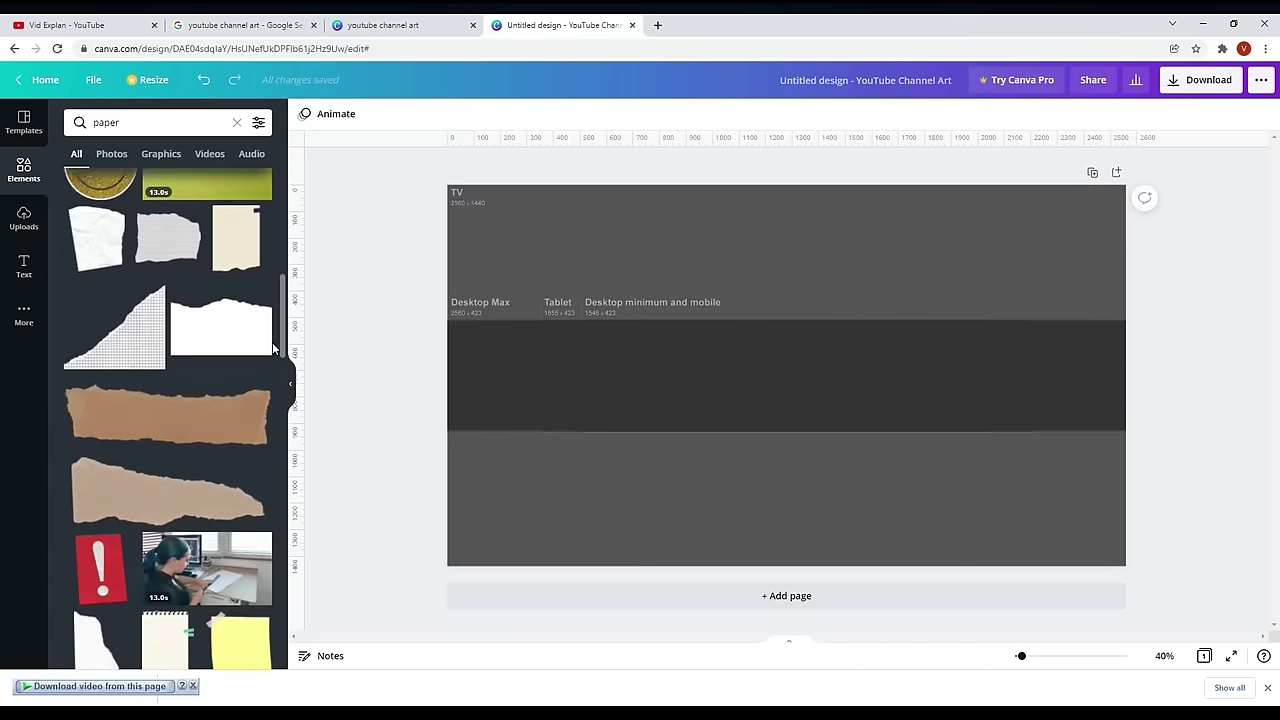
scroll(272, 342, down, 5)
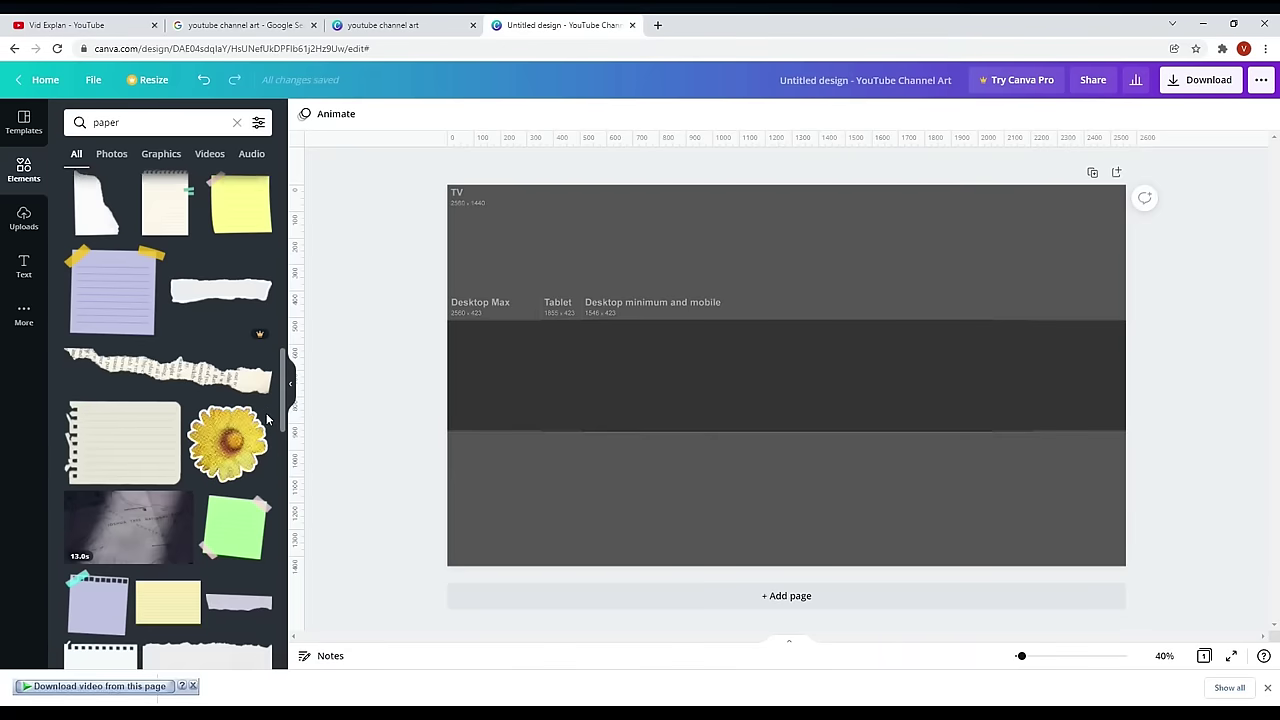
scroll(267, 420, down, 8)
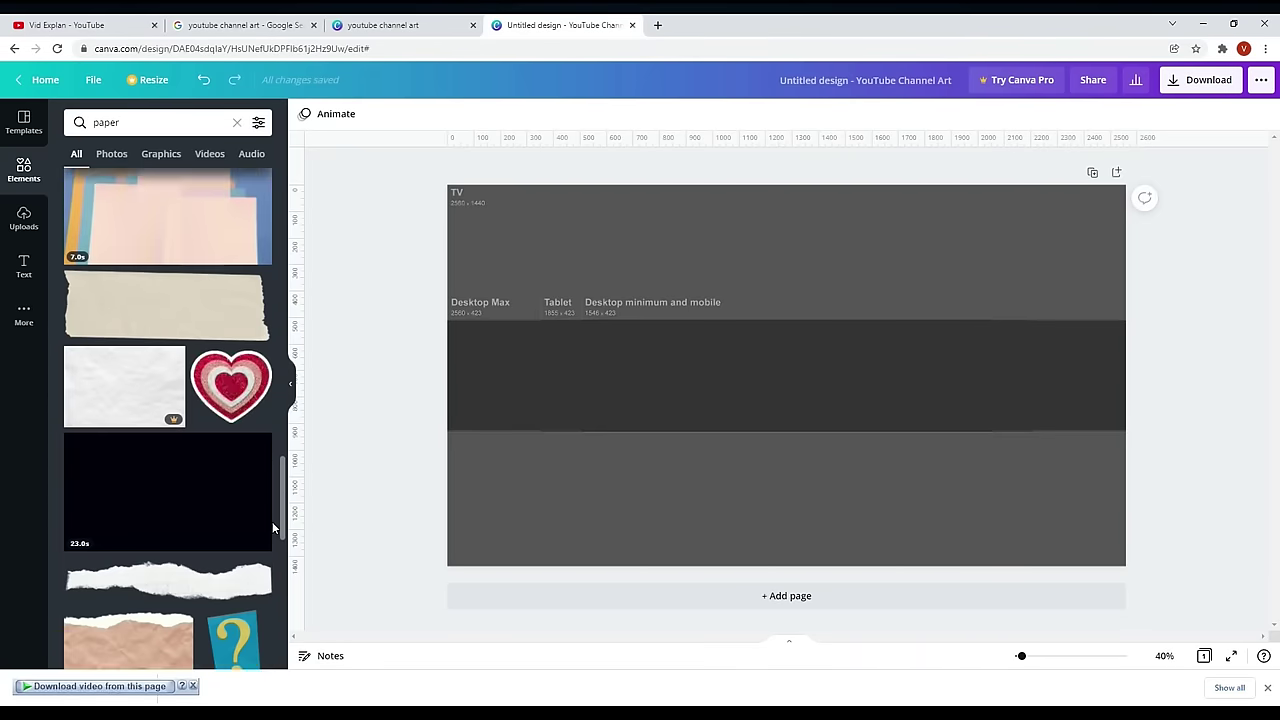
scroll(272, 530, down, 1)
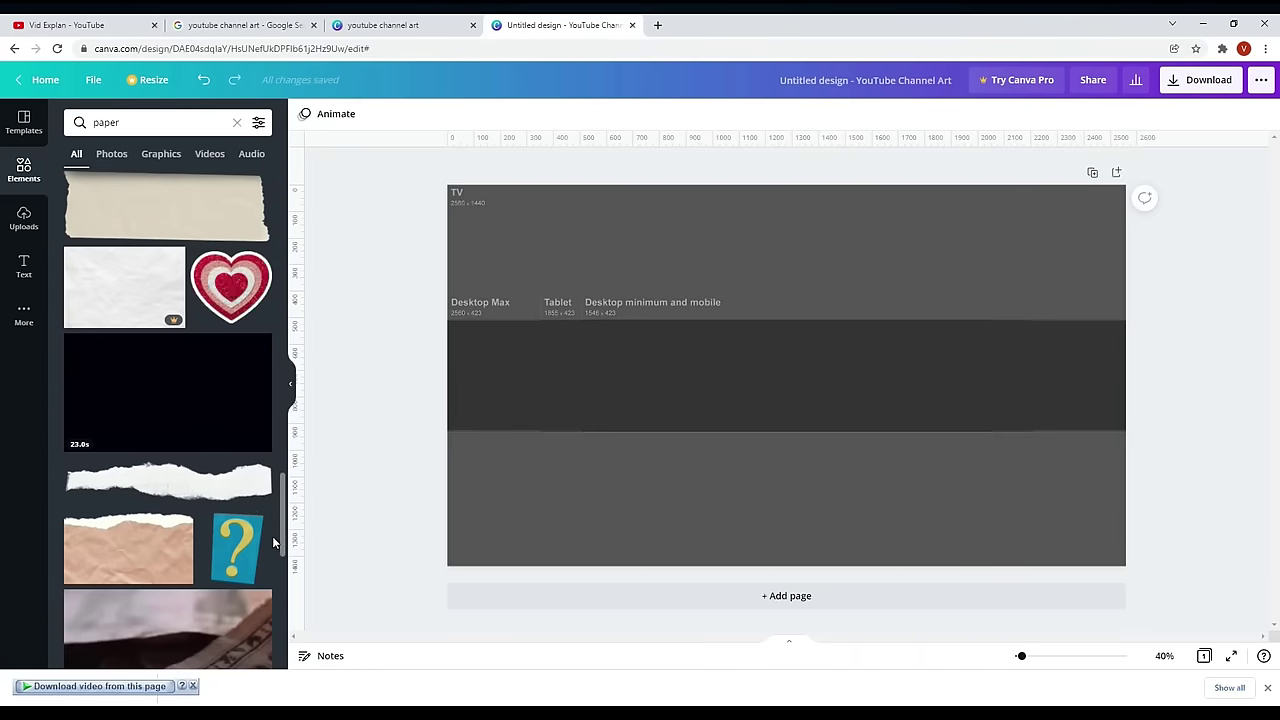
click(170, 484)
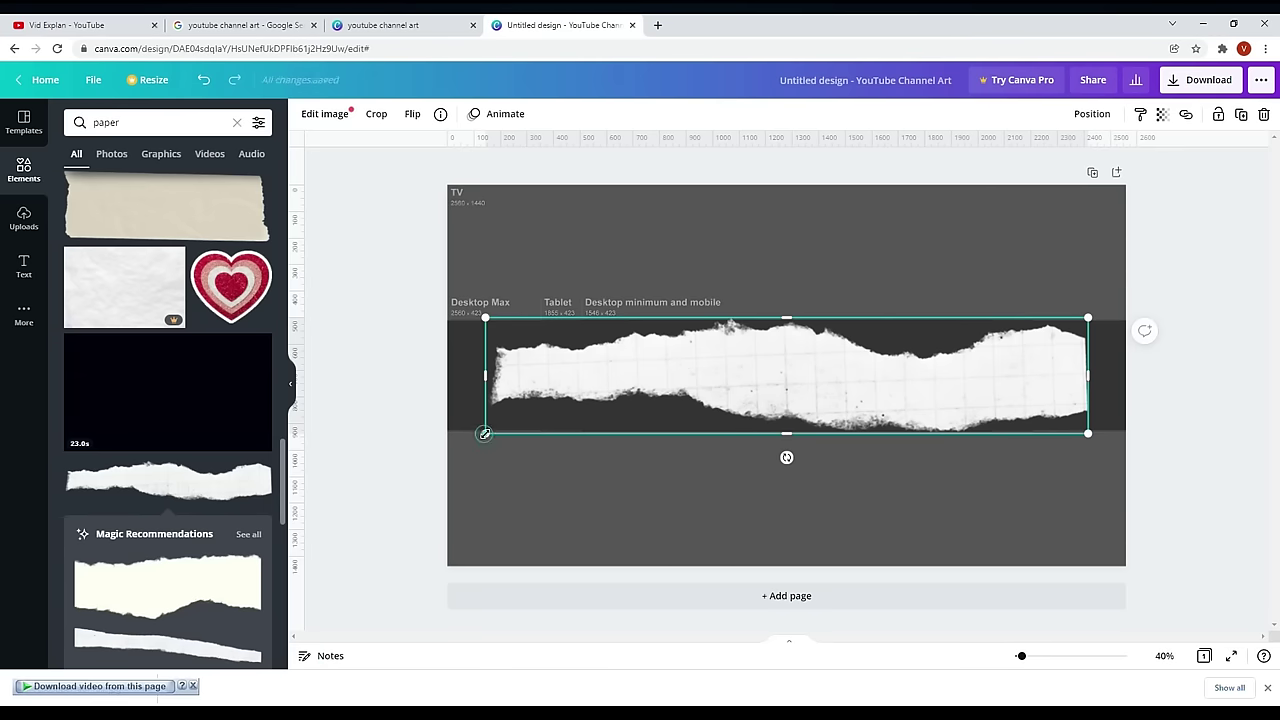
Shrink the torn paper strip slightly so it fits within the height of the dark centre band
drag(484, 433, 520, 430)
click(891, 464)
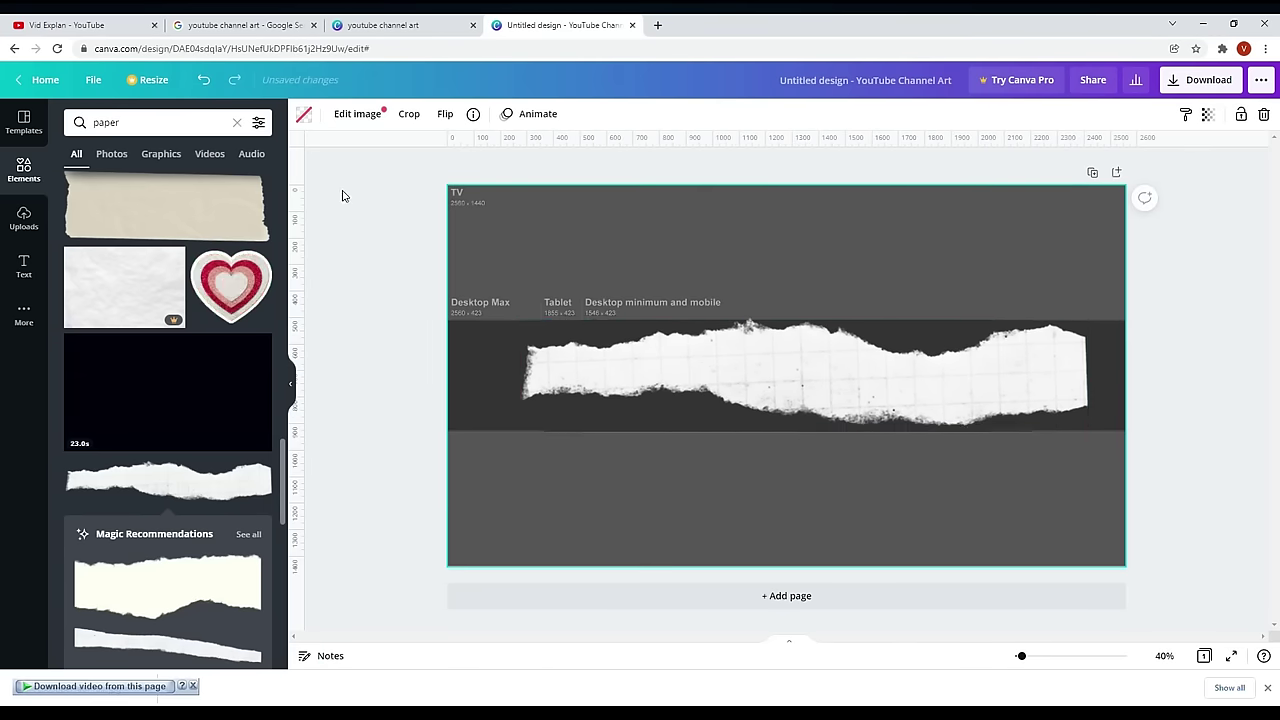
click(654, 371)
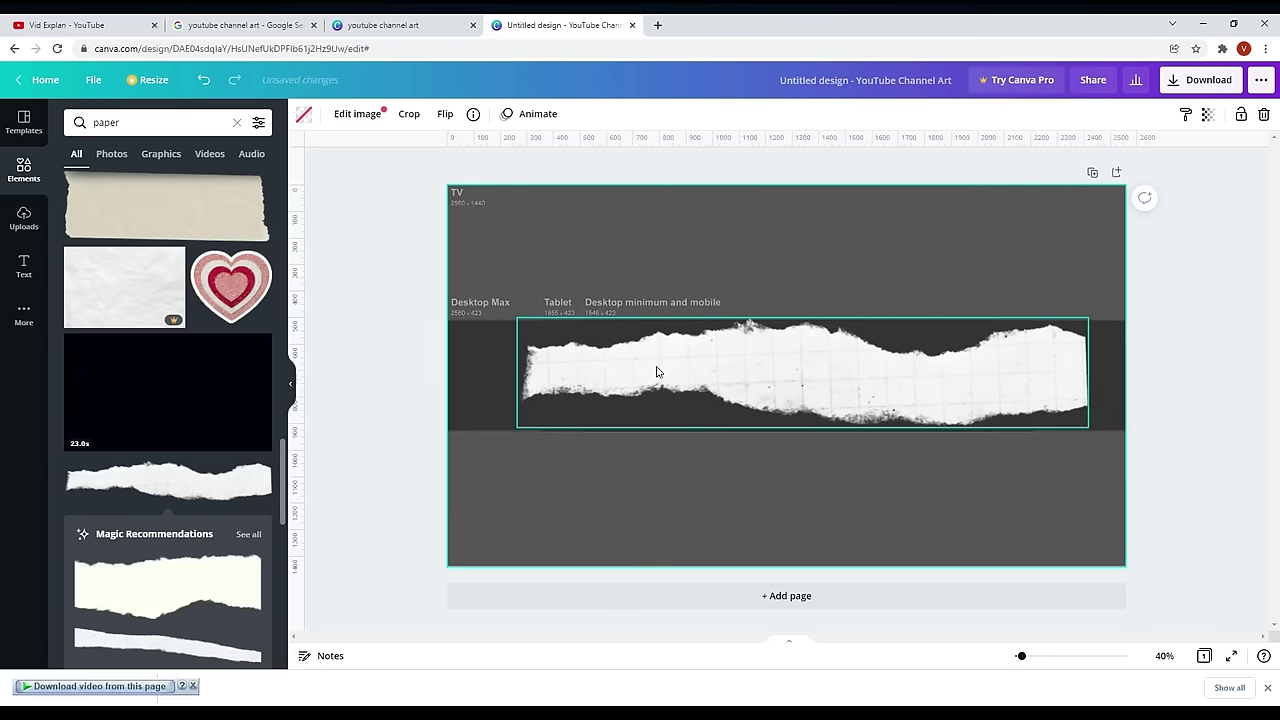
click(398, 293)
Add the blue and red FREE DELIVERY text style from the recently used text designs
click(25, 266)
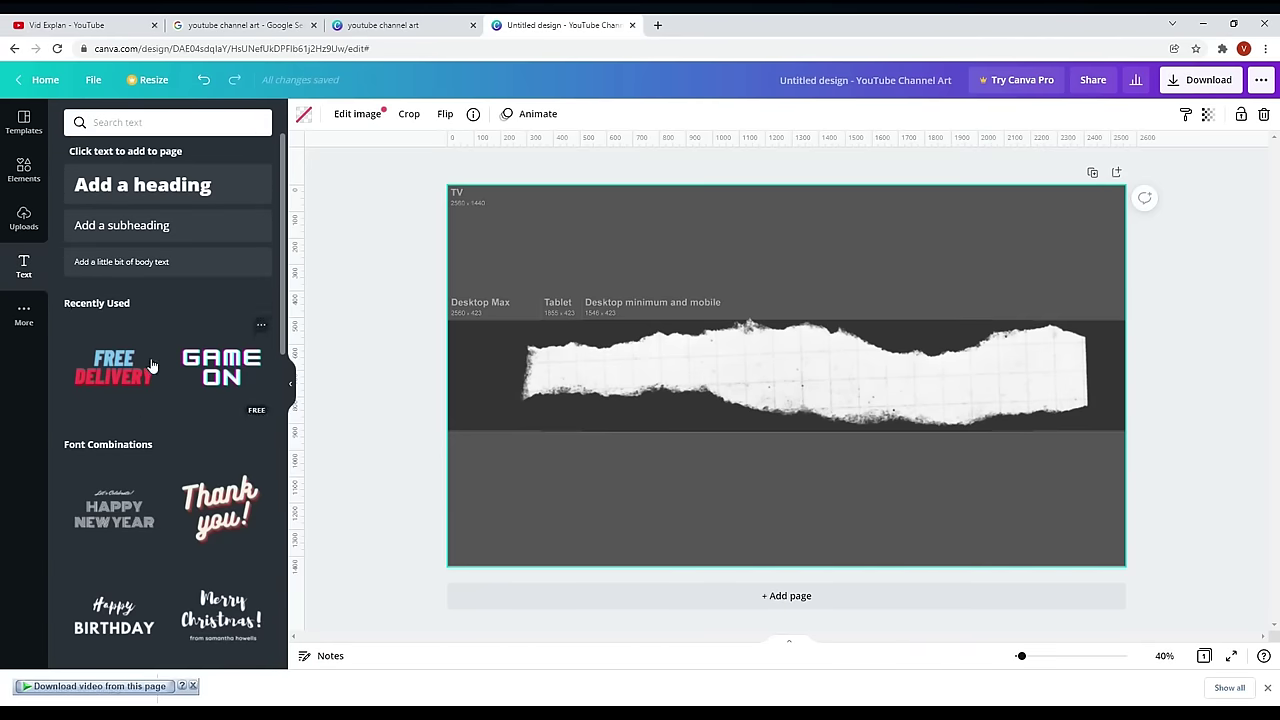
scroll(166, 400, down, 8)
scroll(166, 396, up, 8)
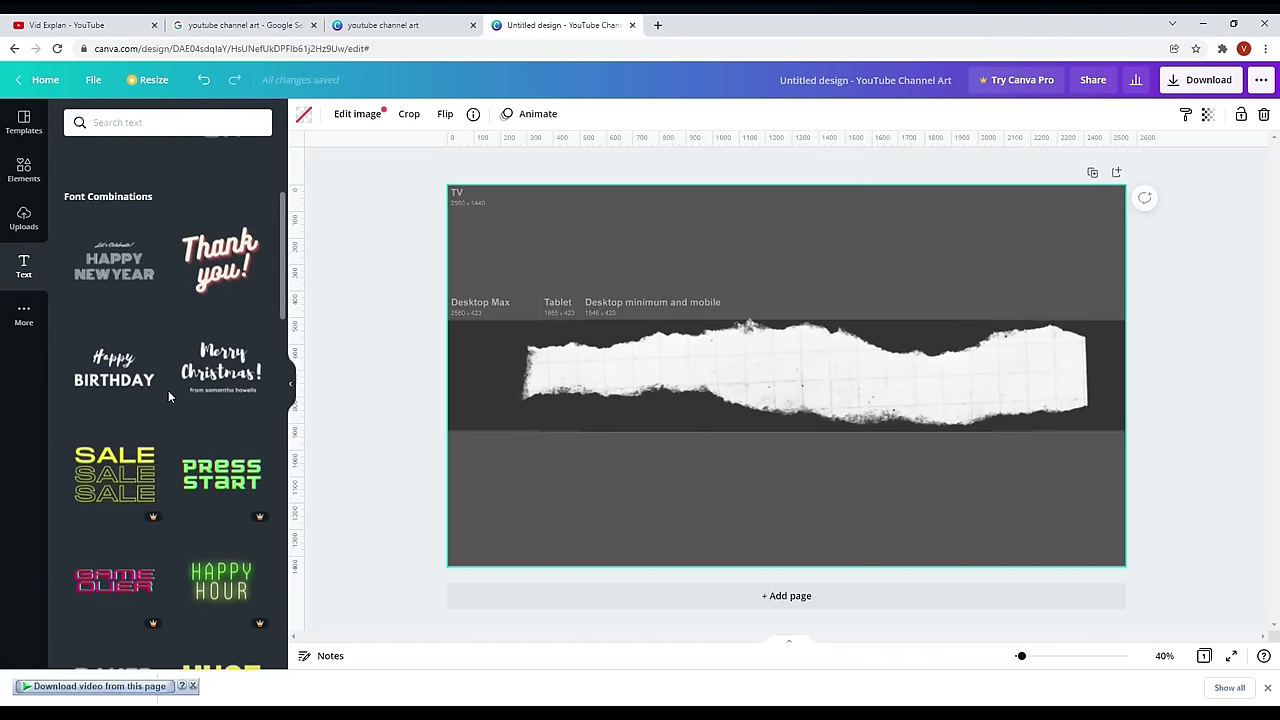
click(114, 367)
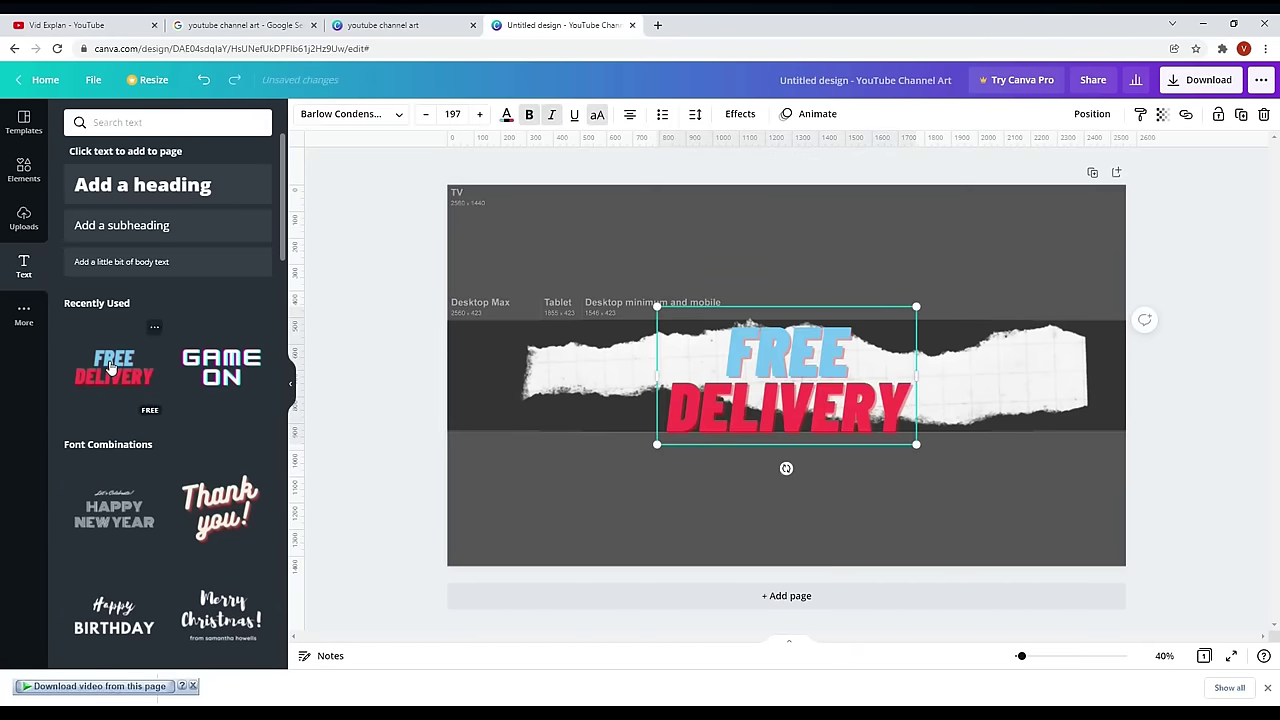
Replace FREE with FLYG and DELIVERY with GAMER, and remove the line break between the two words
double_click(734, 355)
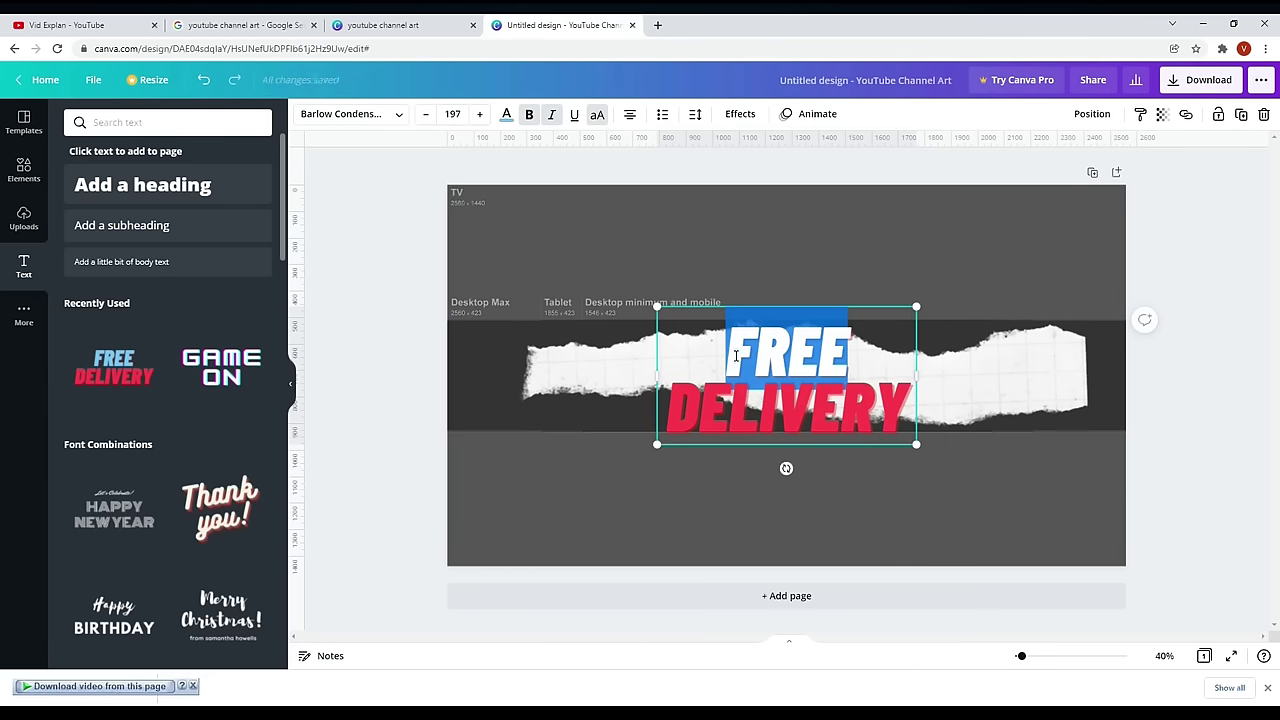
text(FLYG)
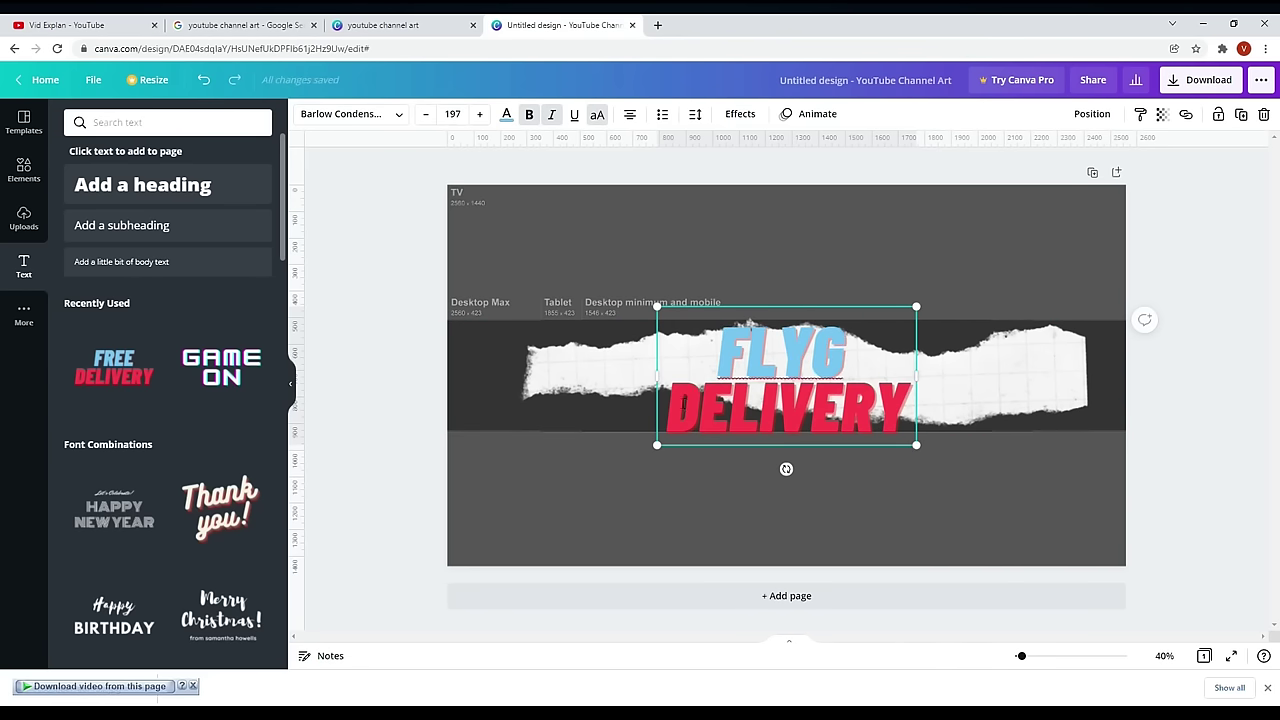
drag(666, 408, 1146, 446)
text(GAMER)
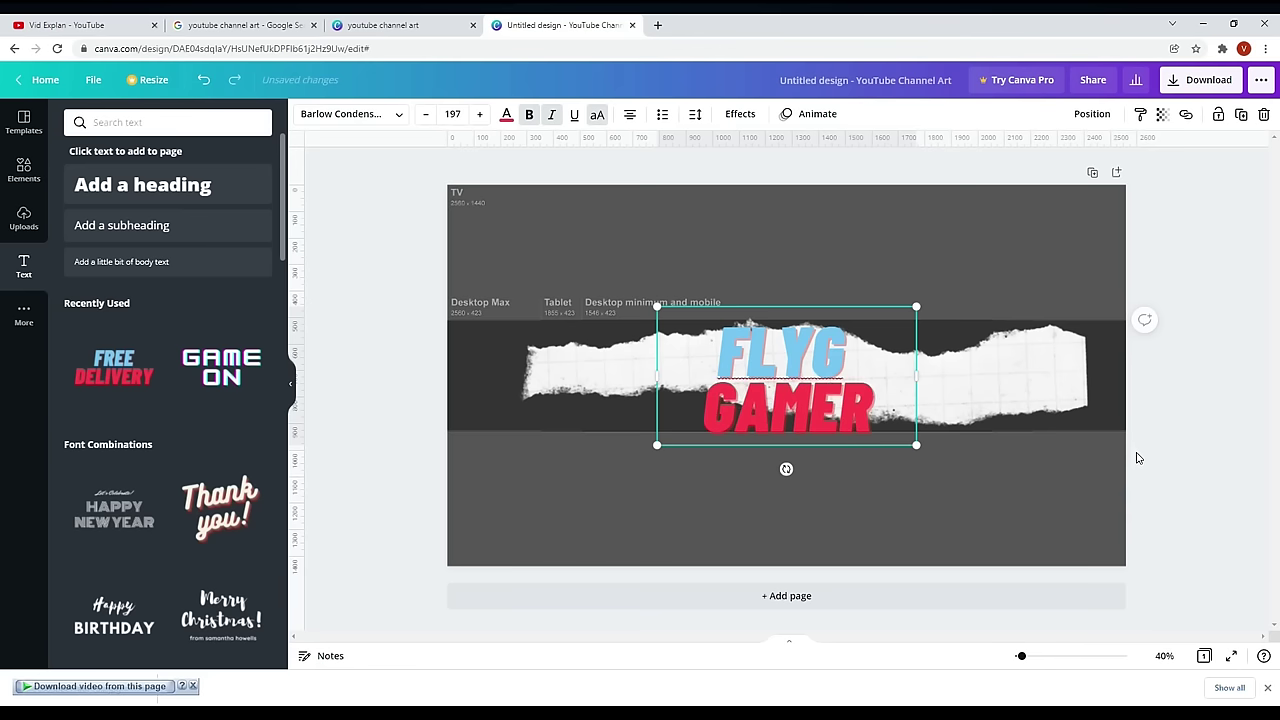
click(706, 418)
key(BackSpace)
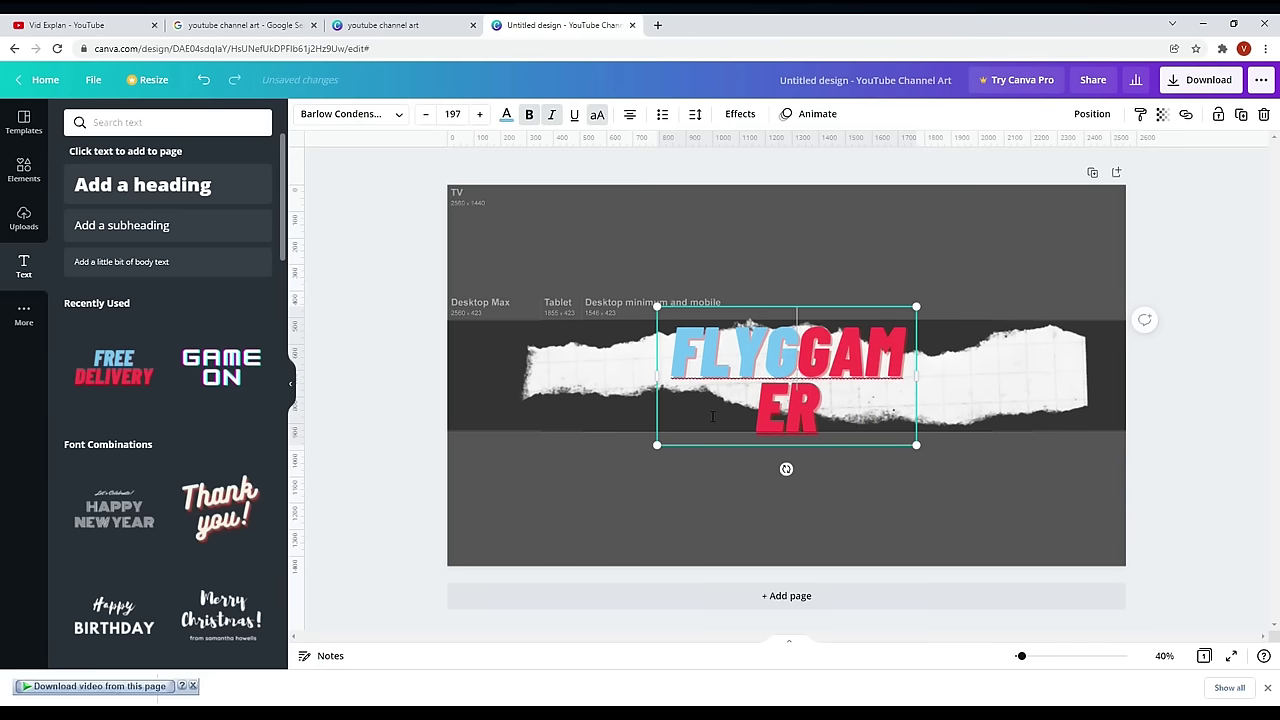
Resize the FLYG GAMER title to fit on a single line at about size 111 and place it on the middle of the paper strip
drag(916, 444, 971, 474)
drag(971, 400, 1000, 360)
drag(888, 353, 864, 373)
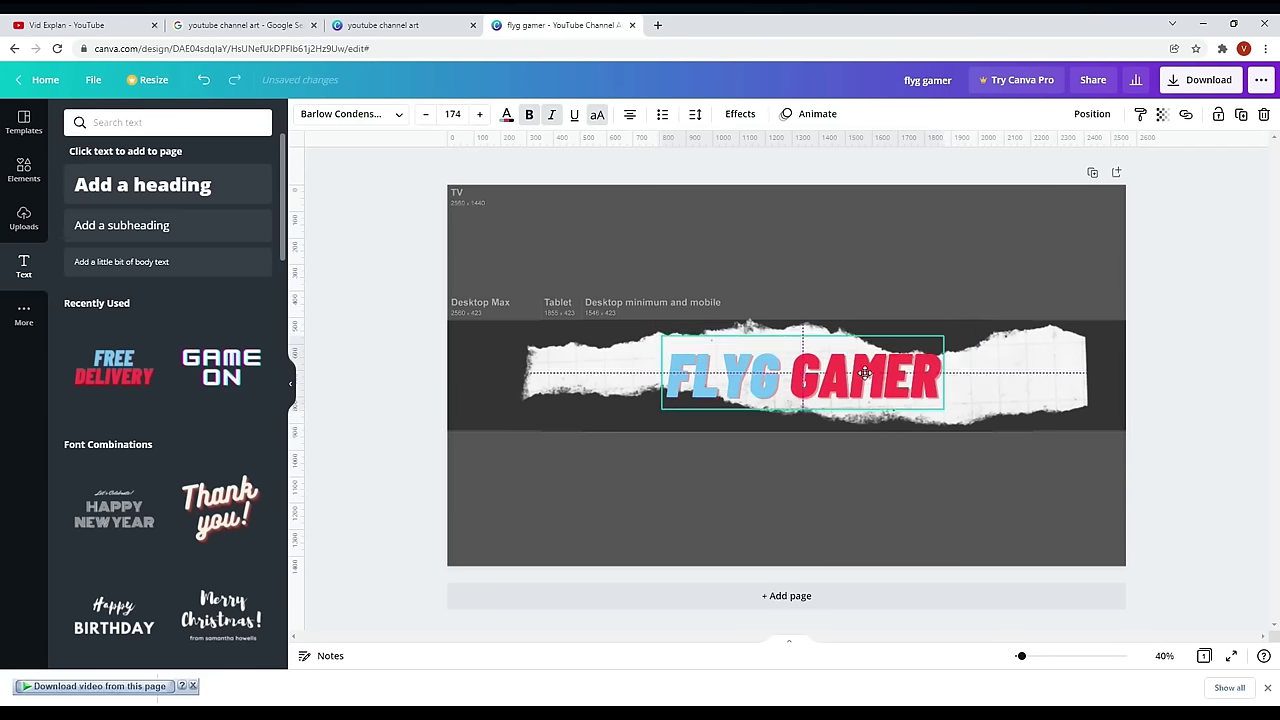
click(862, 378)
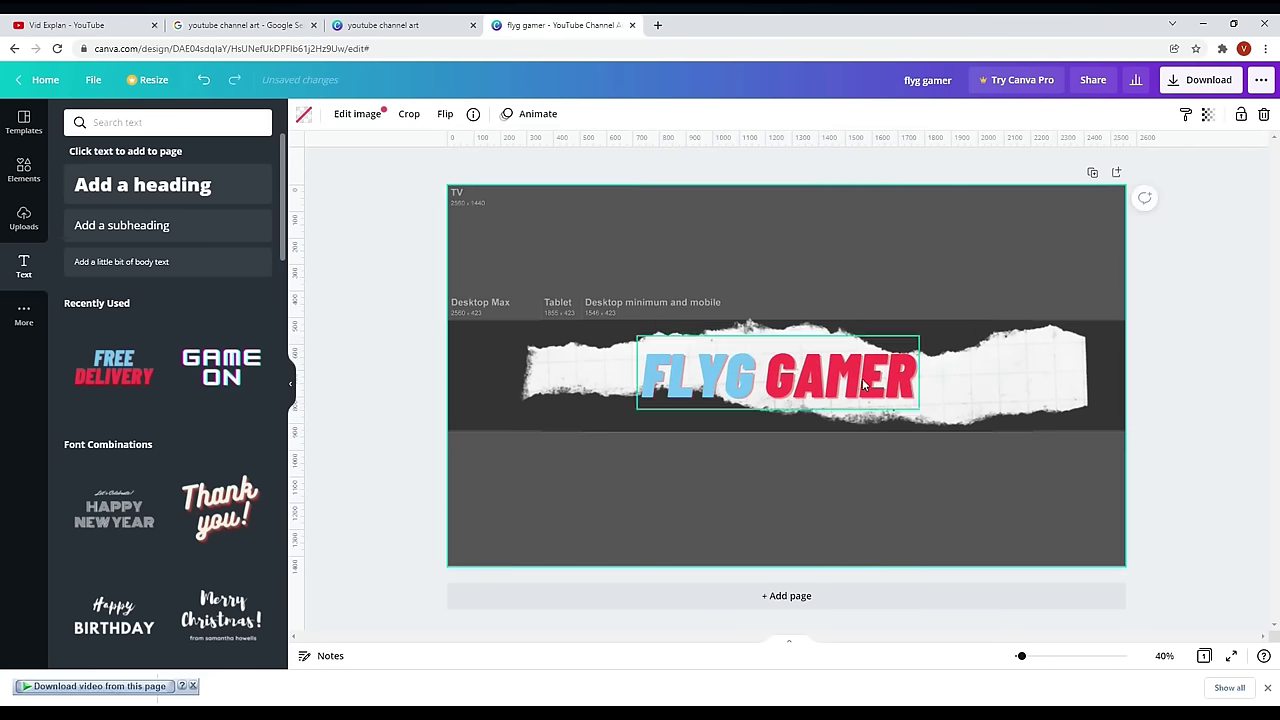
Search the elements library for game graphics using the term game
click(24, 170)
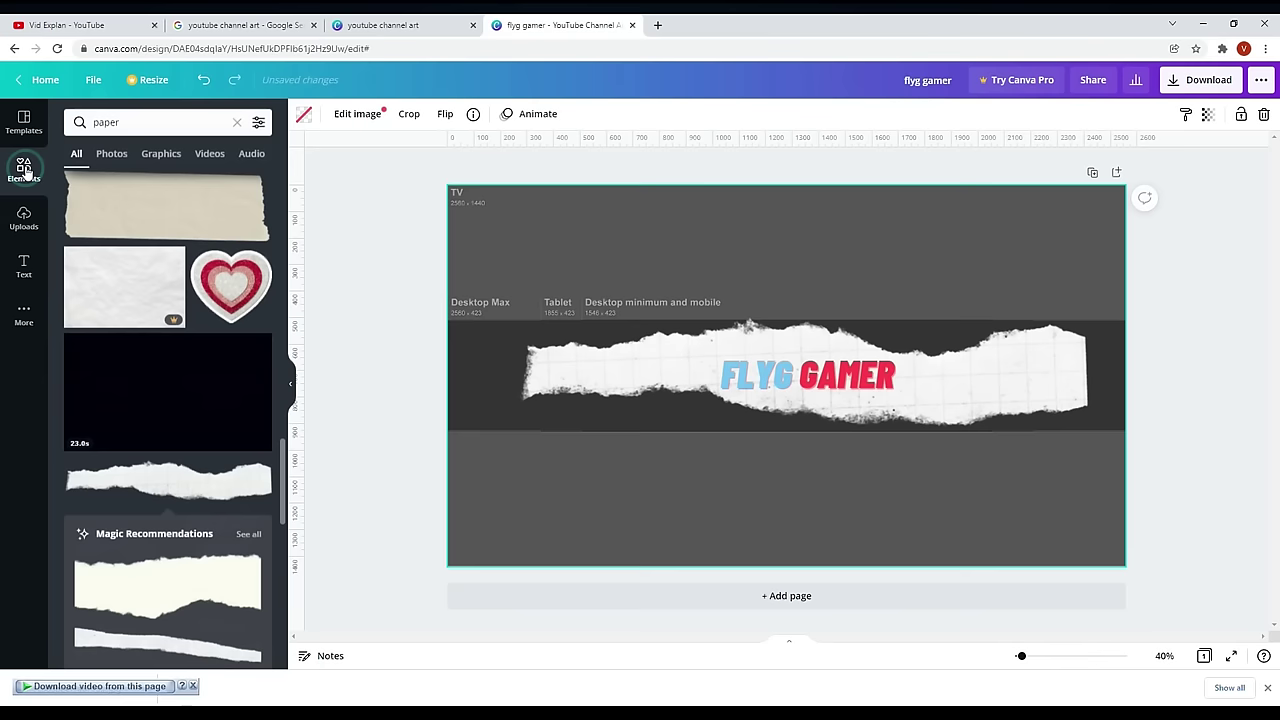
click(138, 122)
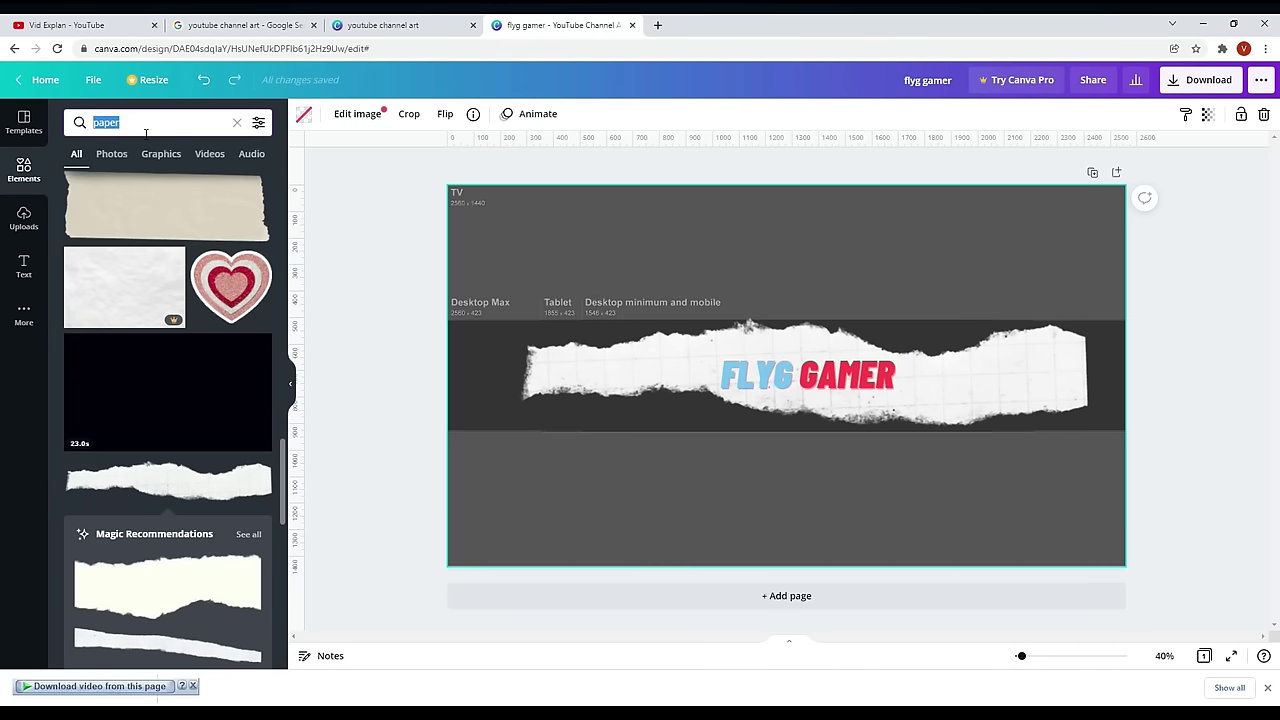
text(game)
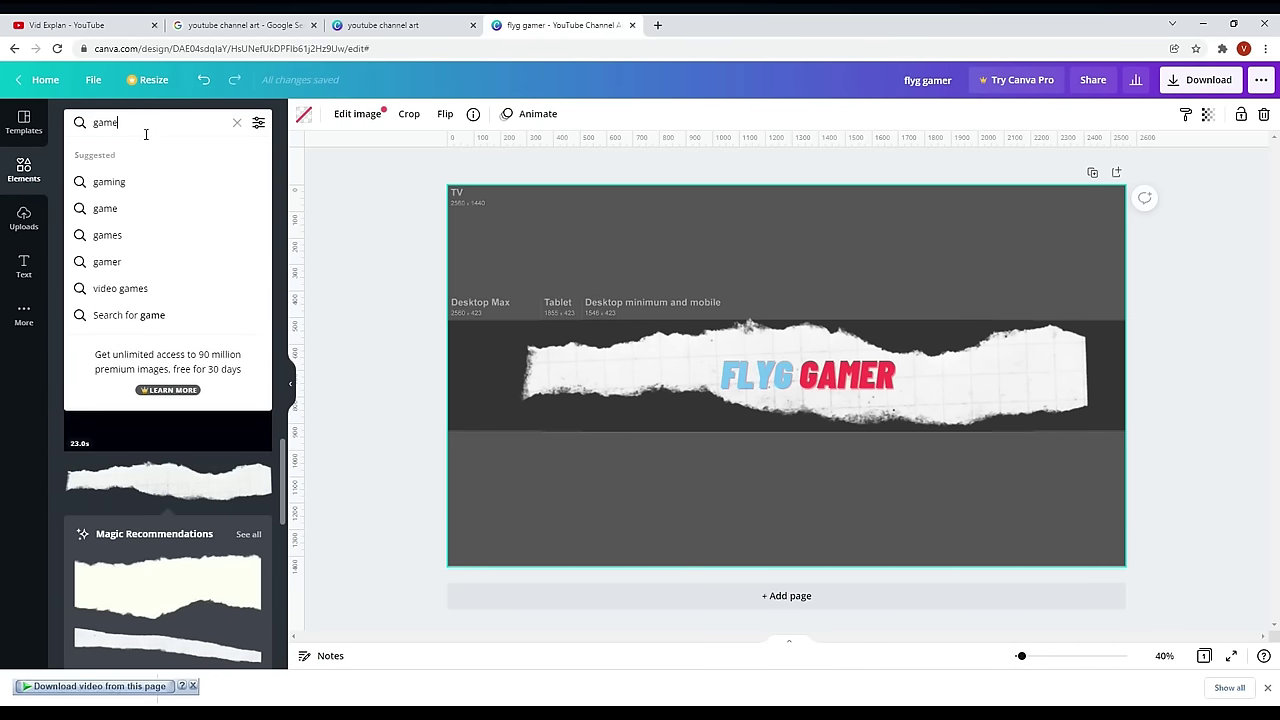
key(Return)
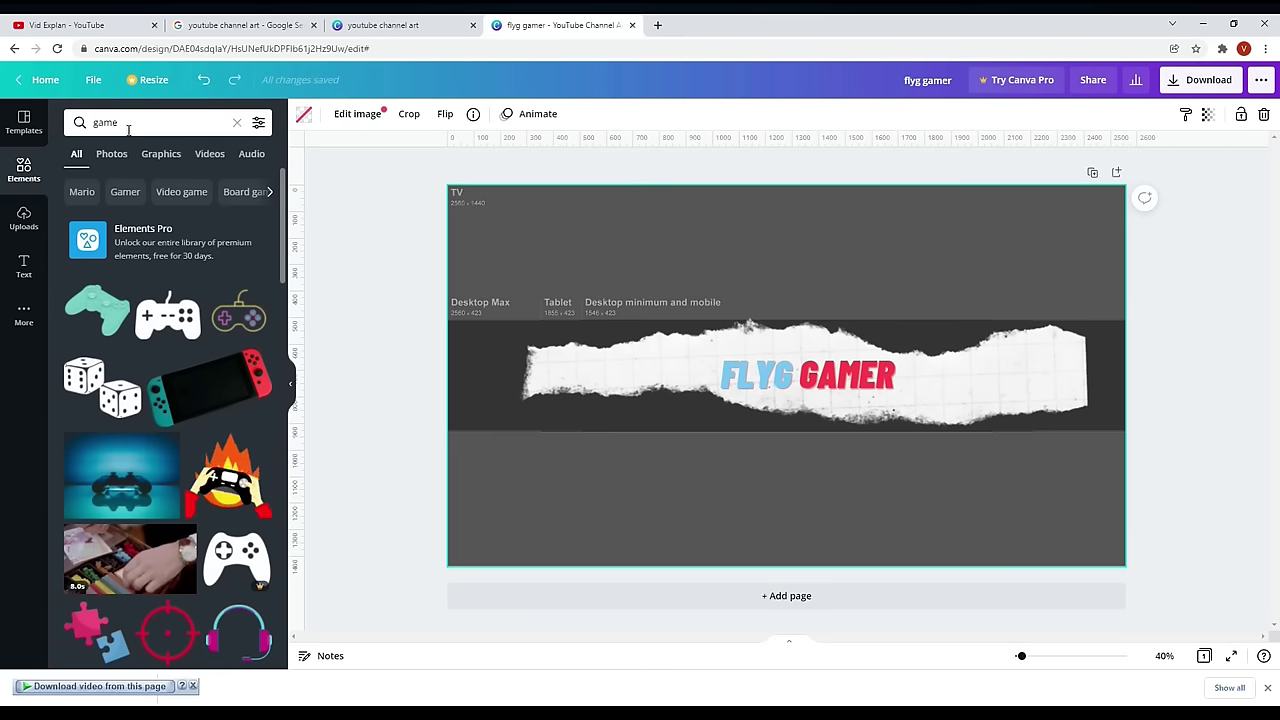
Add the wired game controller graphic, scale it down and place it just after the word GAMER
scroll(218, 458, down, 5)
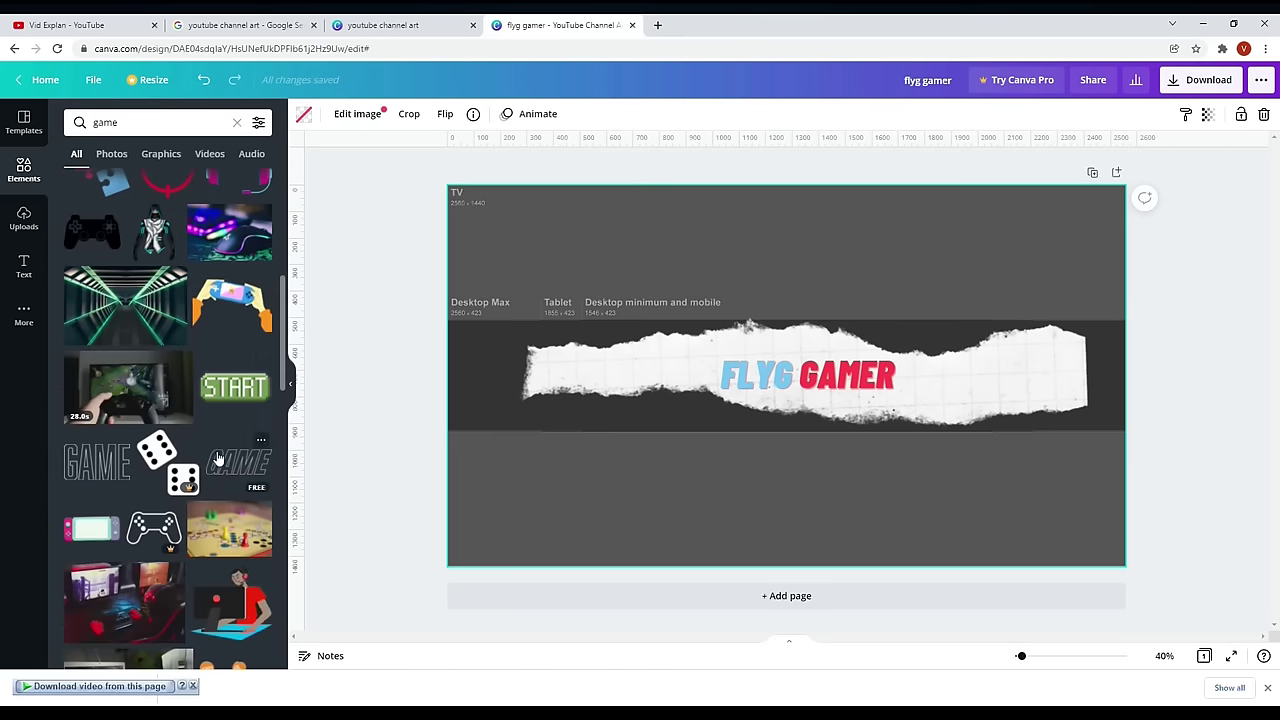
scroll(218, 458, down, 5)
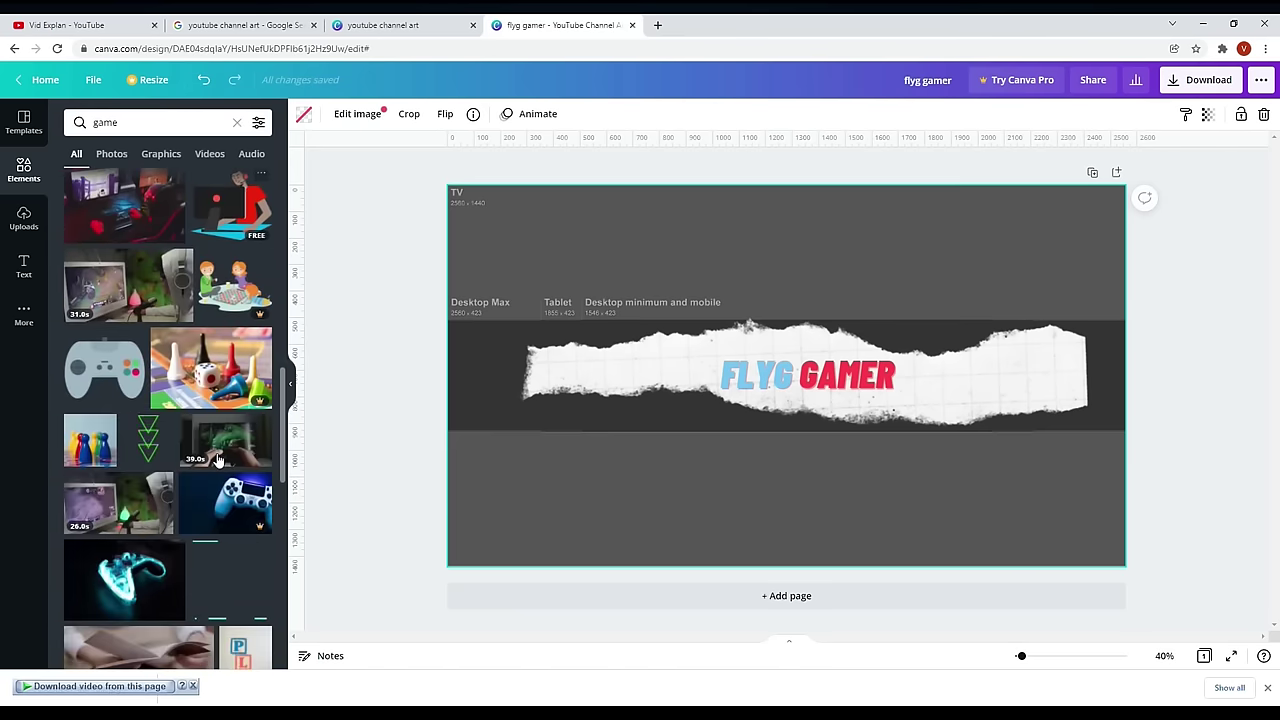
scroll(218, 458, up, 5)
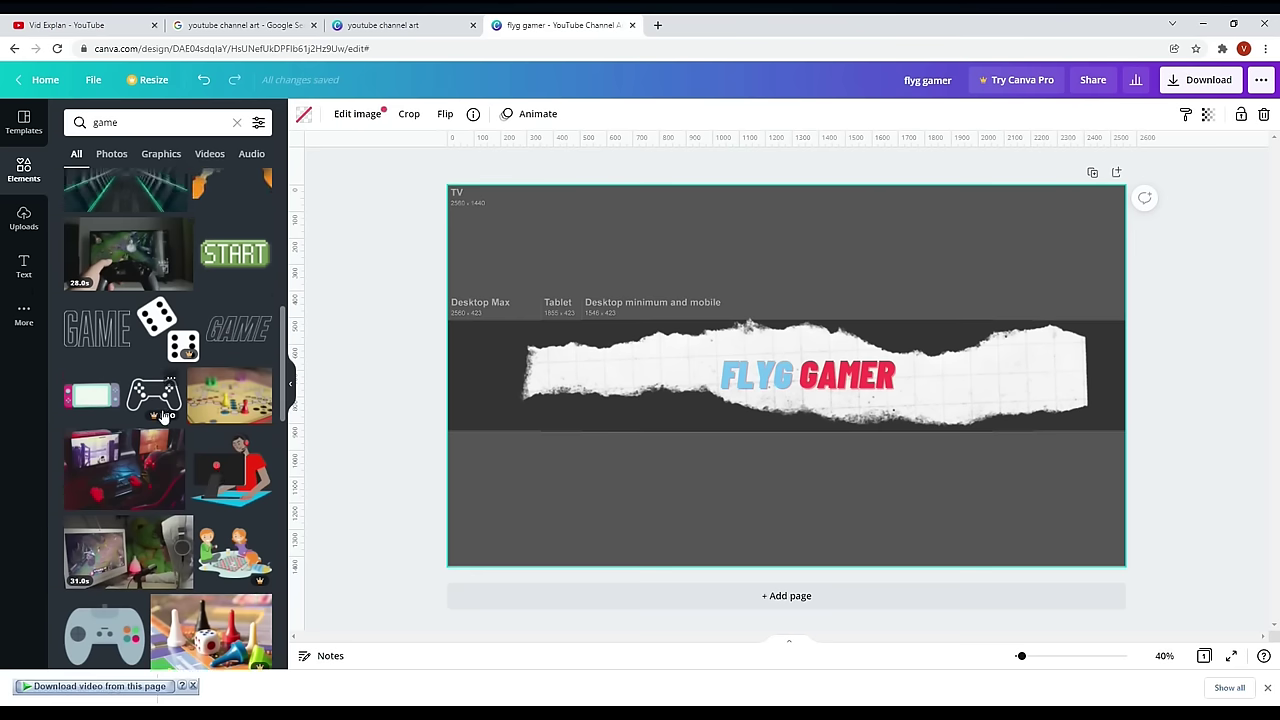
scroll(219, 571, down, 3)
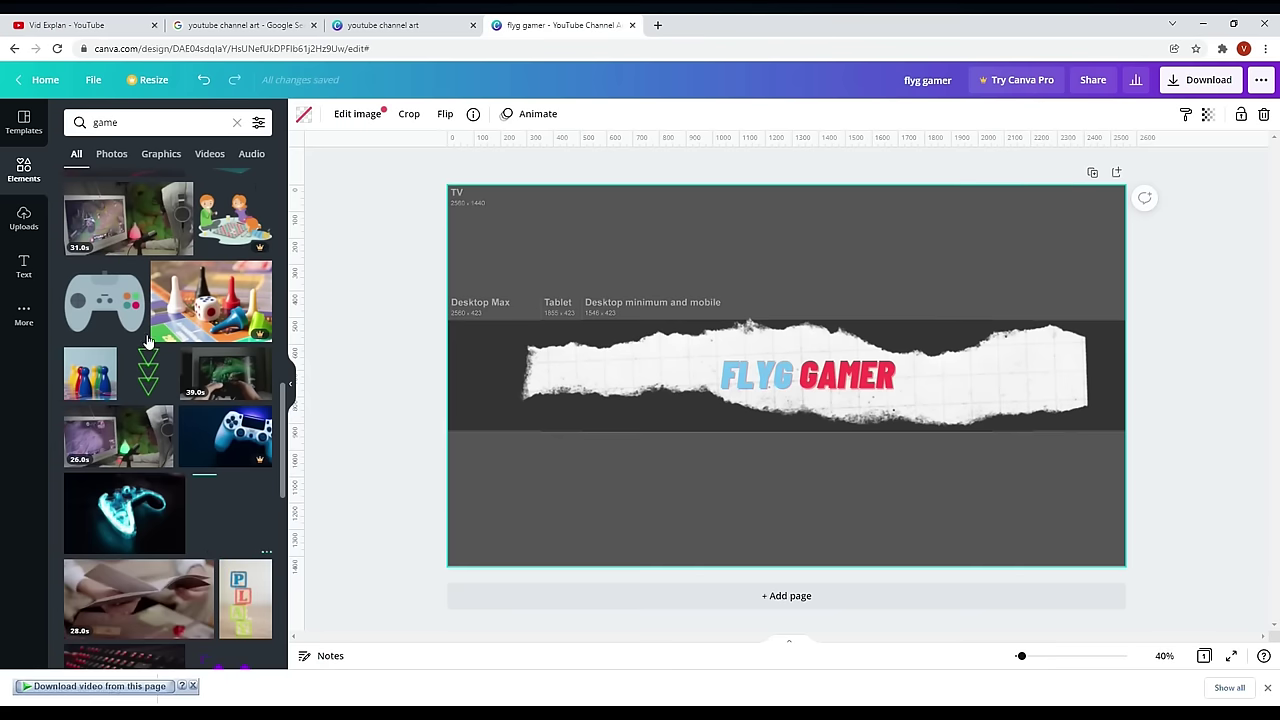
scroll(147, 341, down, 12)
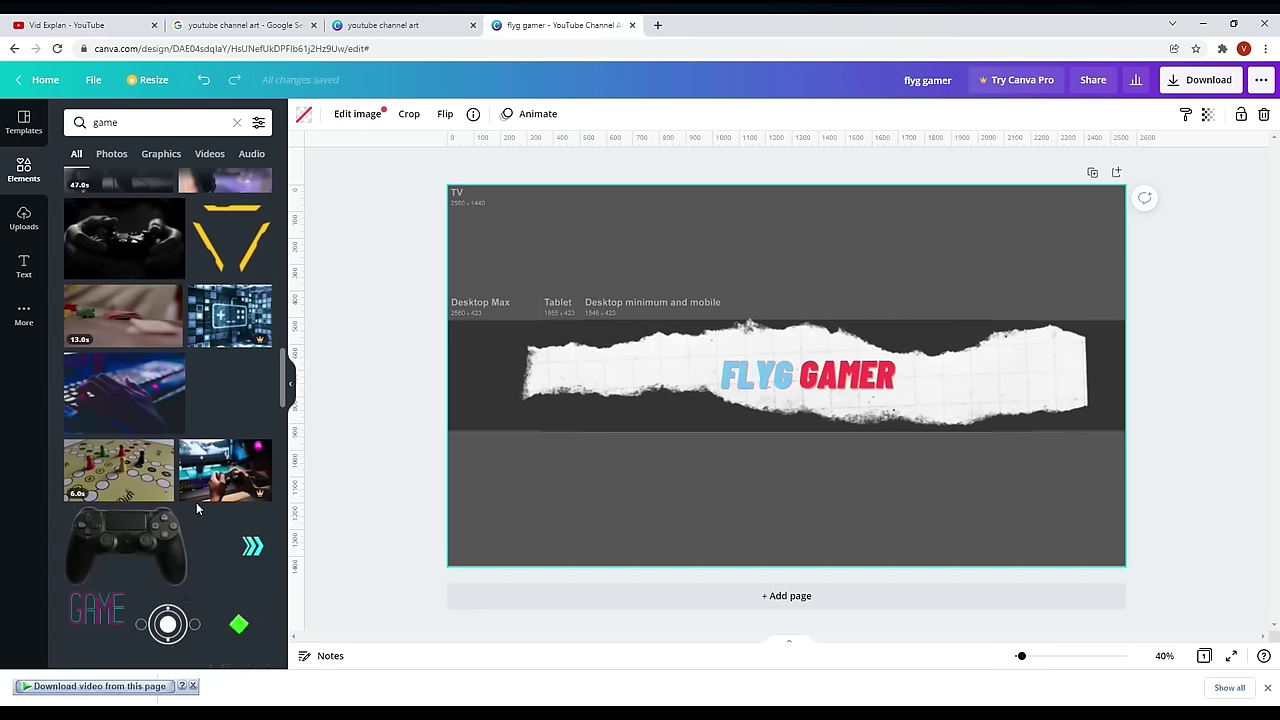
scroll(196, 510, down, 5)
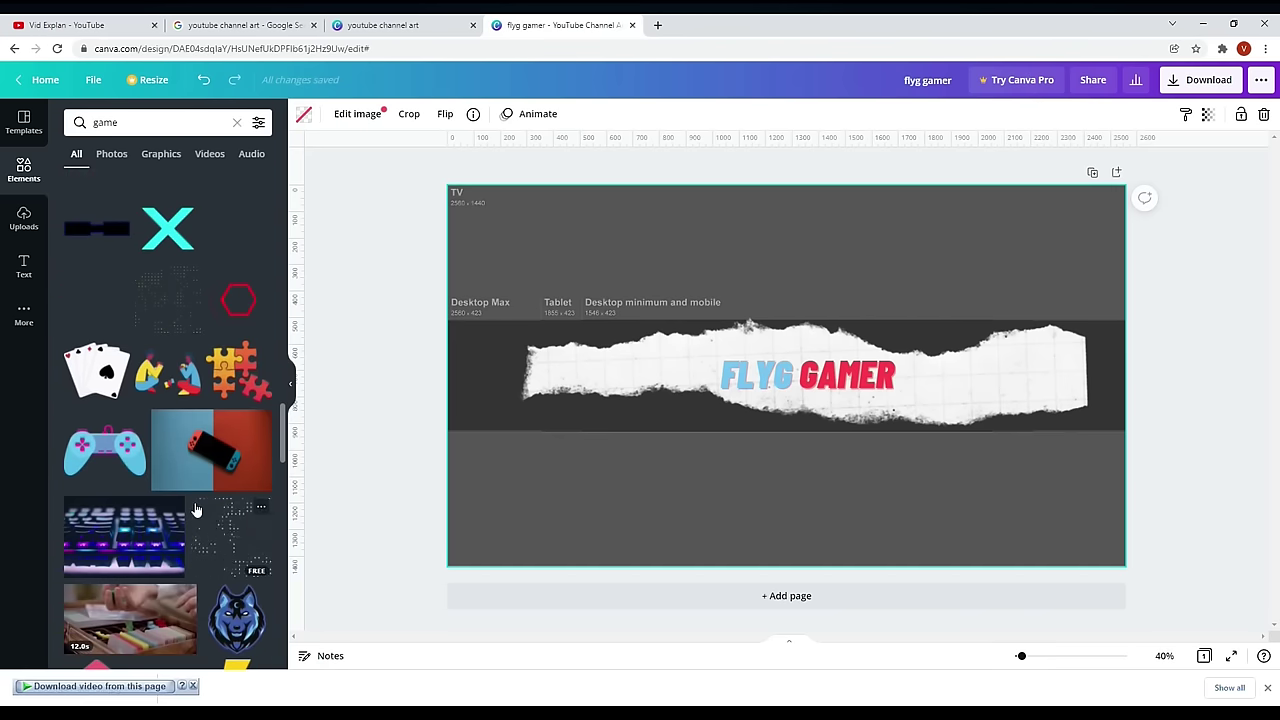
scroll(196, 510, up, 20)
click(166, 315)
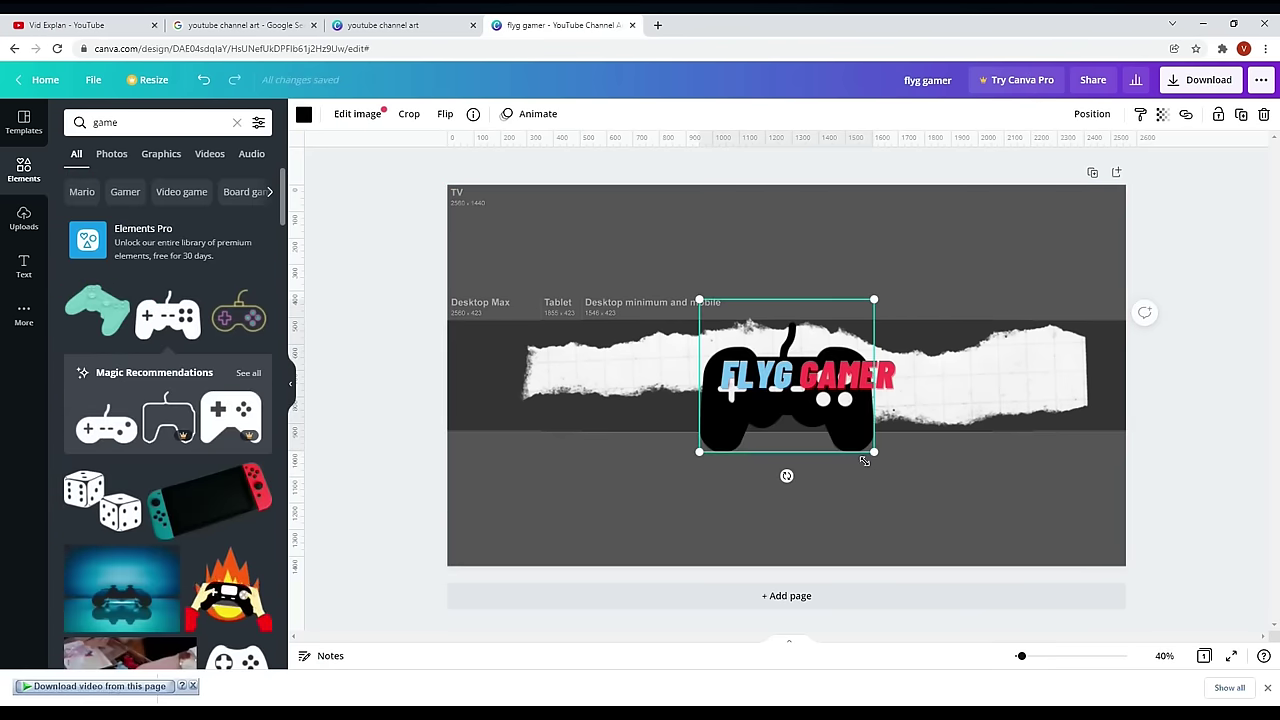
drag(864, 460, 958, 360)
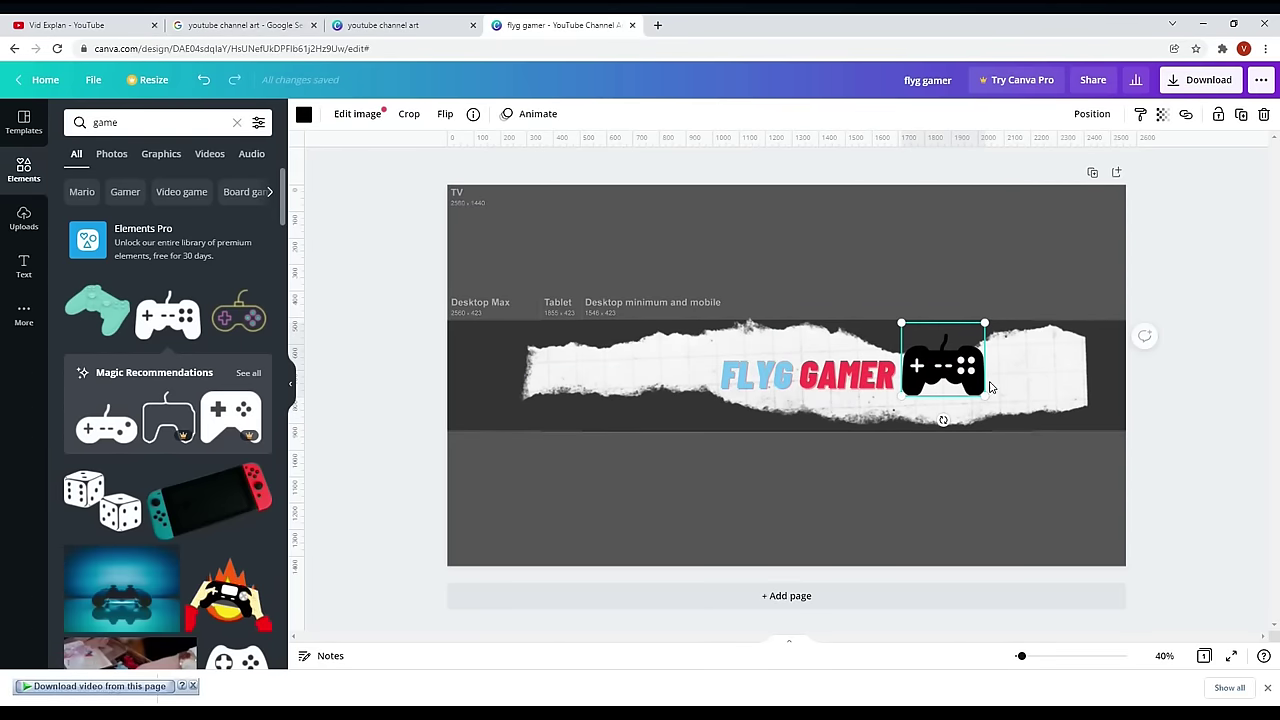
click(974, 510)
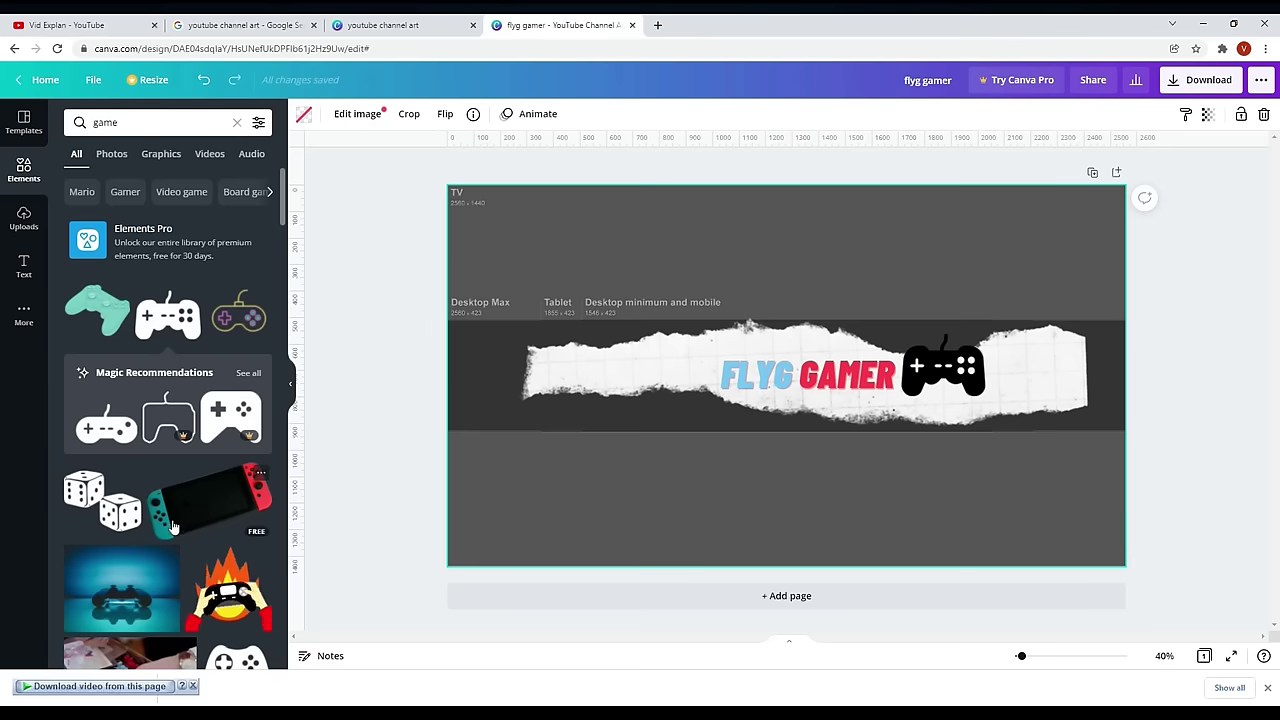
Add the pair of dice graphic, scale it down and place it on the paper just before the word FLYG
click(118, 517)
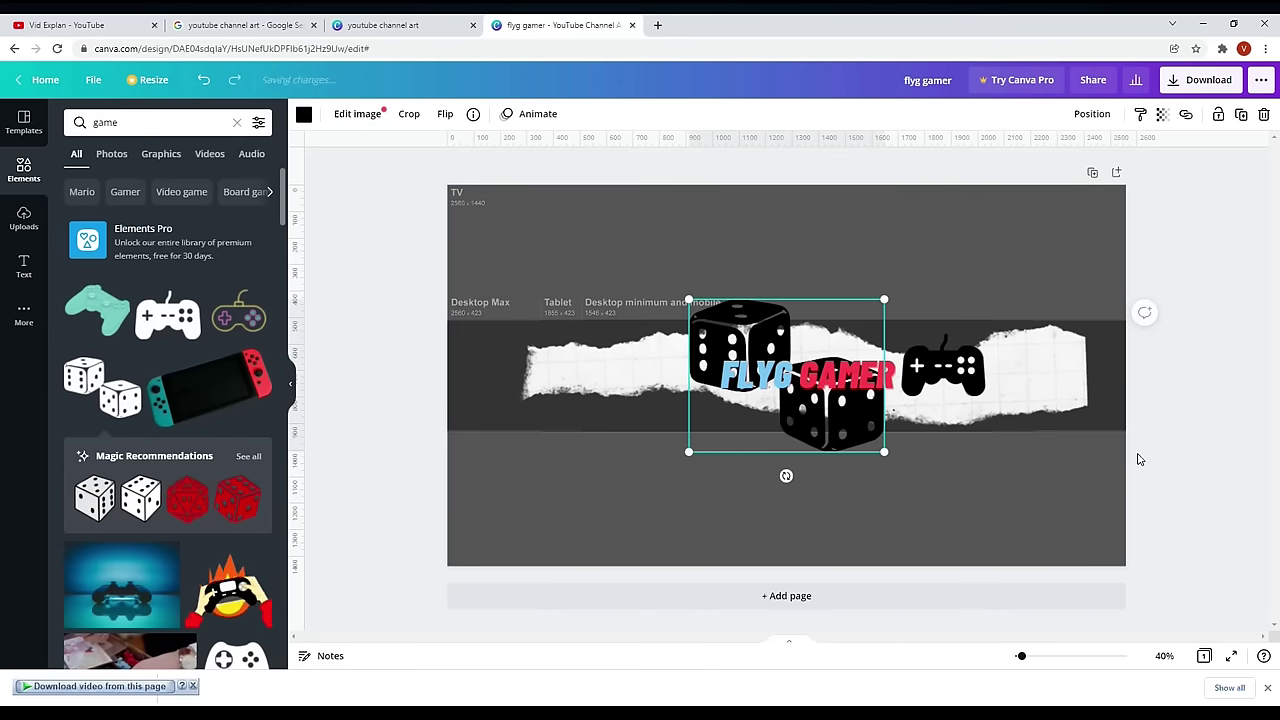
drag(889, 445, 683, 357)
click(744, 497)
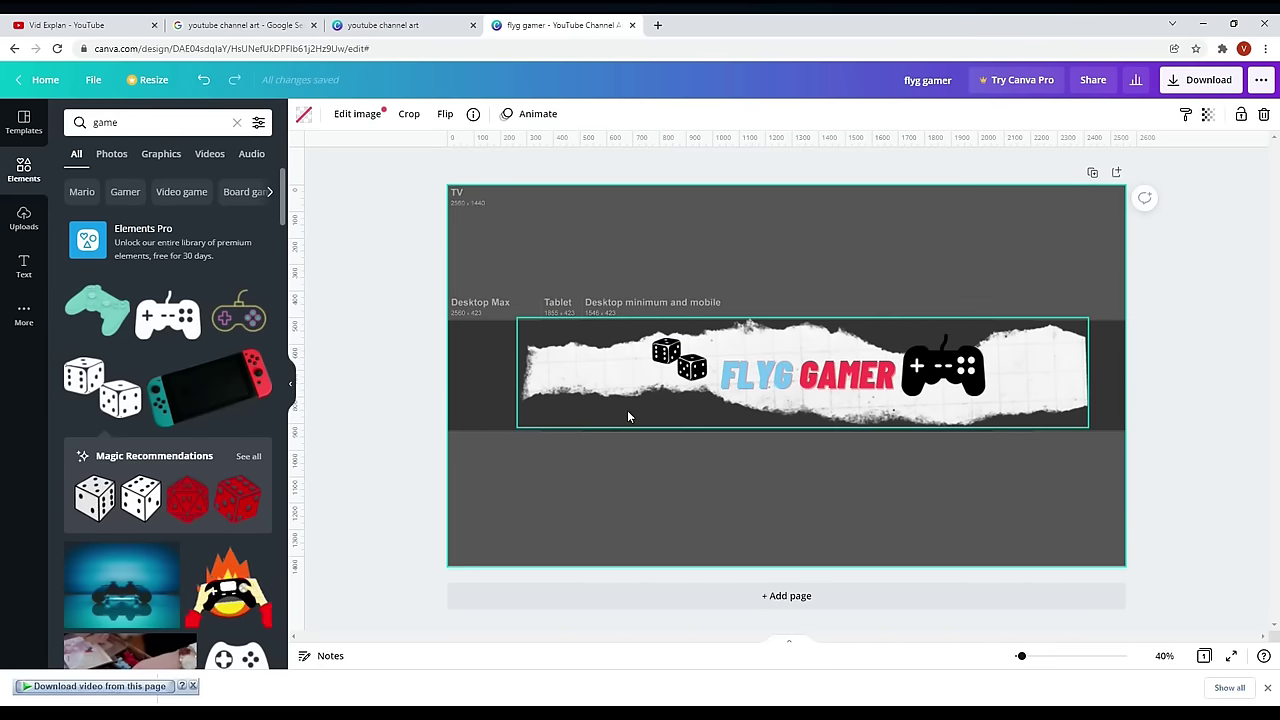
click(730, 380)
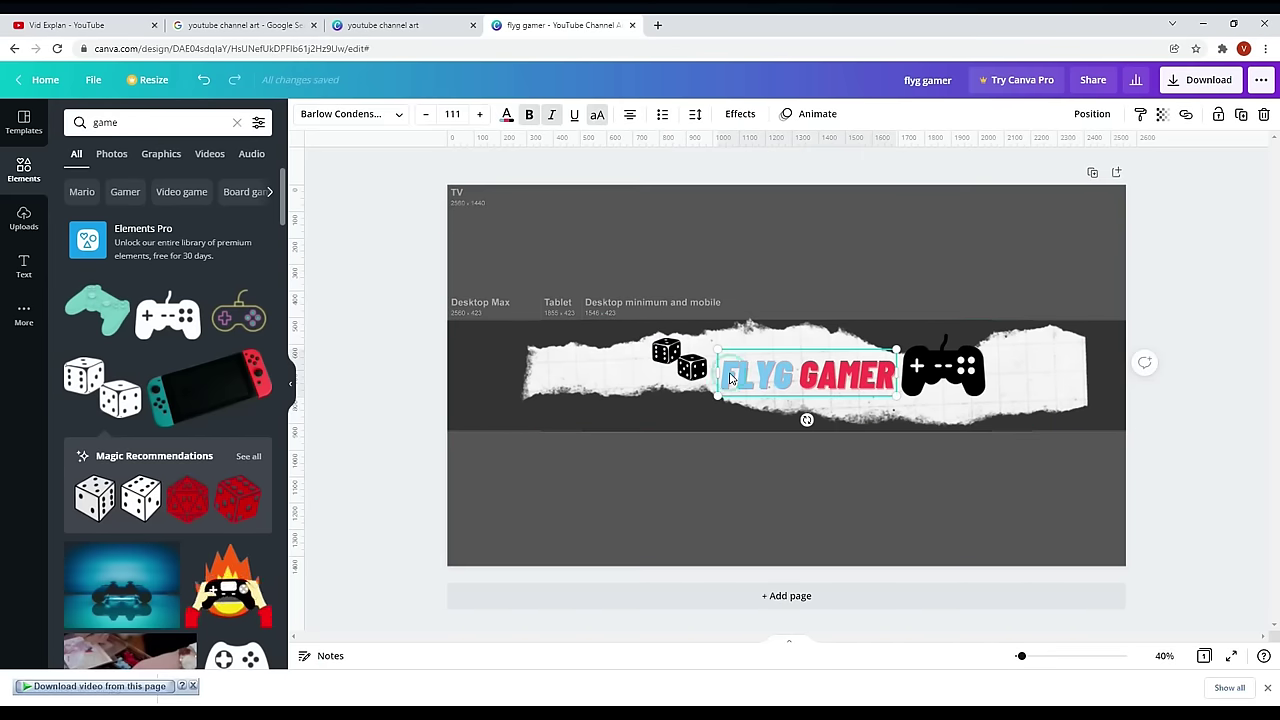
Recolour the whole FLYG GAMER title in the bright red from the default colours
click(506, 114)
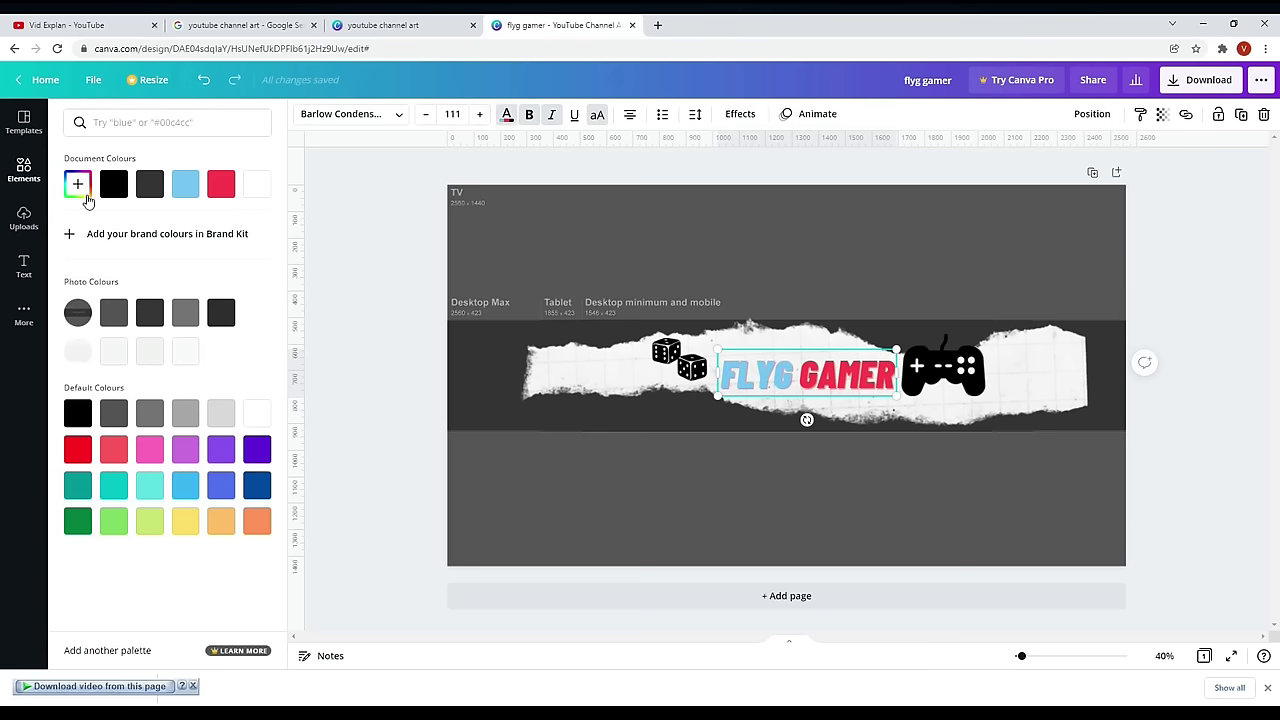
click(222, 184)
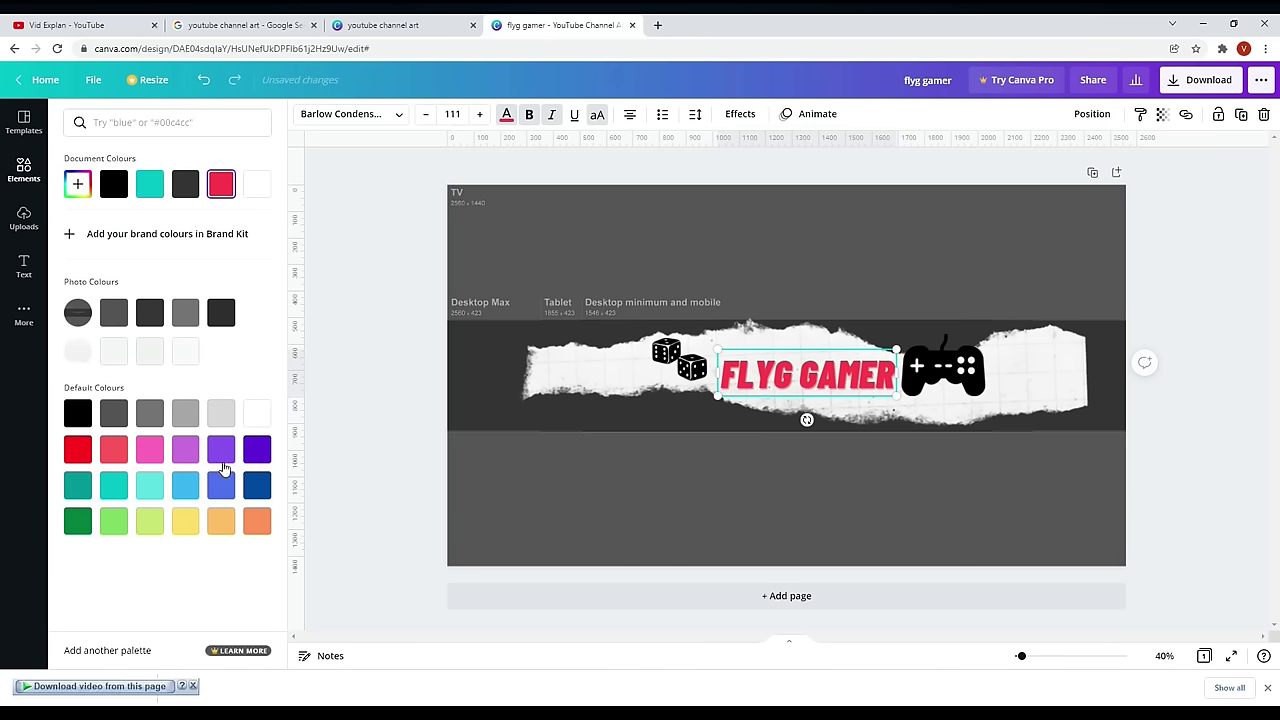
click(258, 451)
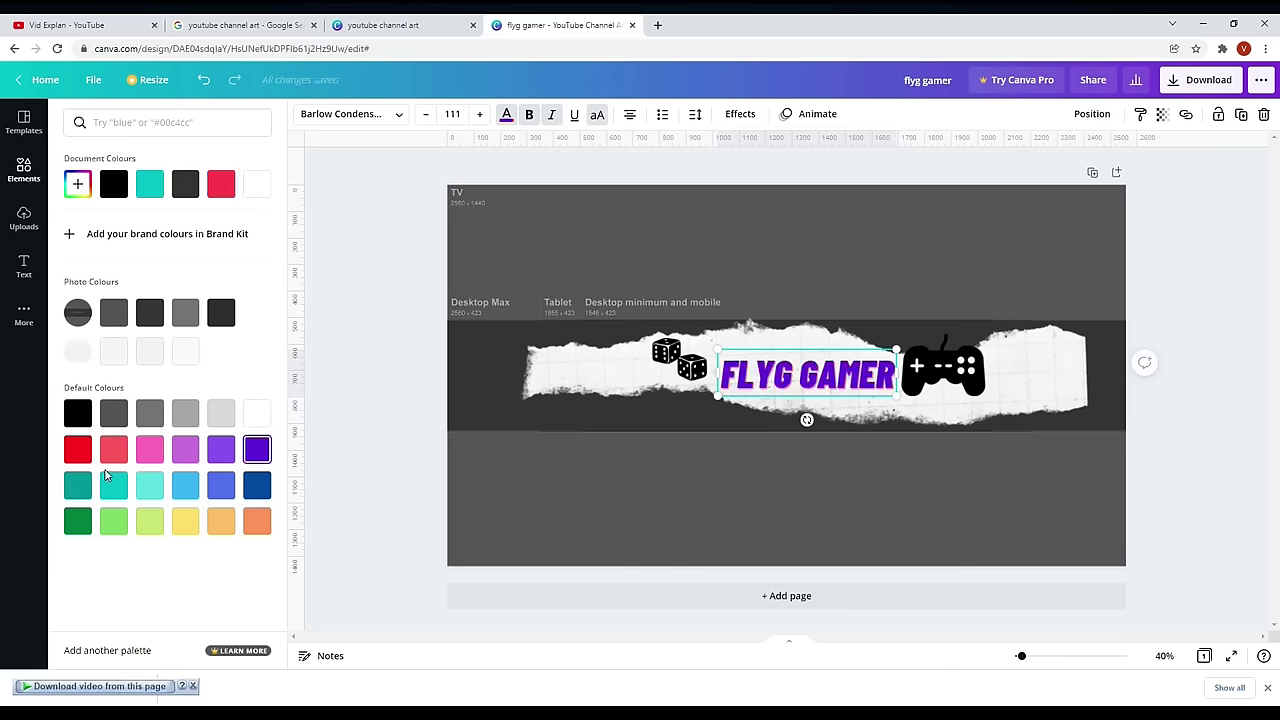
click(77, 450)
click(108, 455)
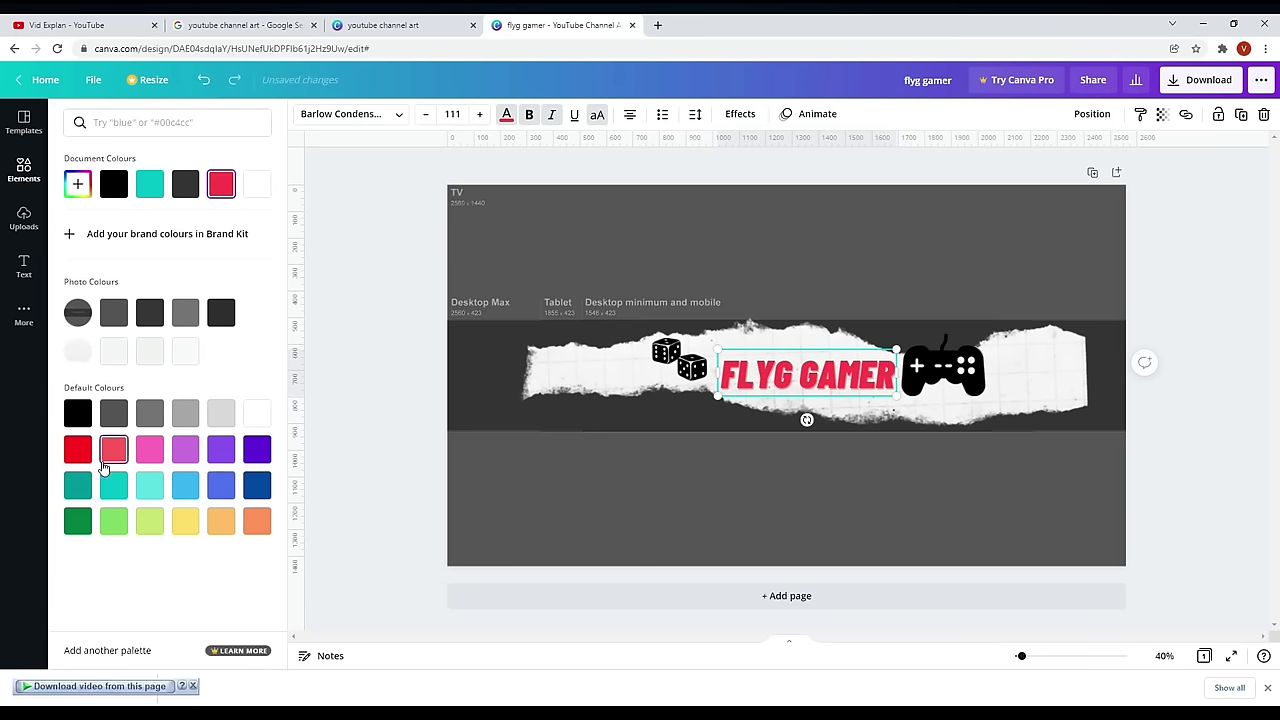
click(258, 452)
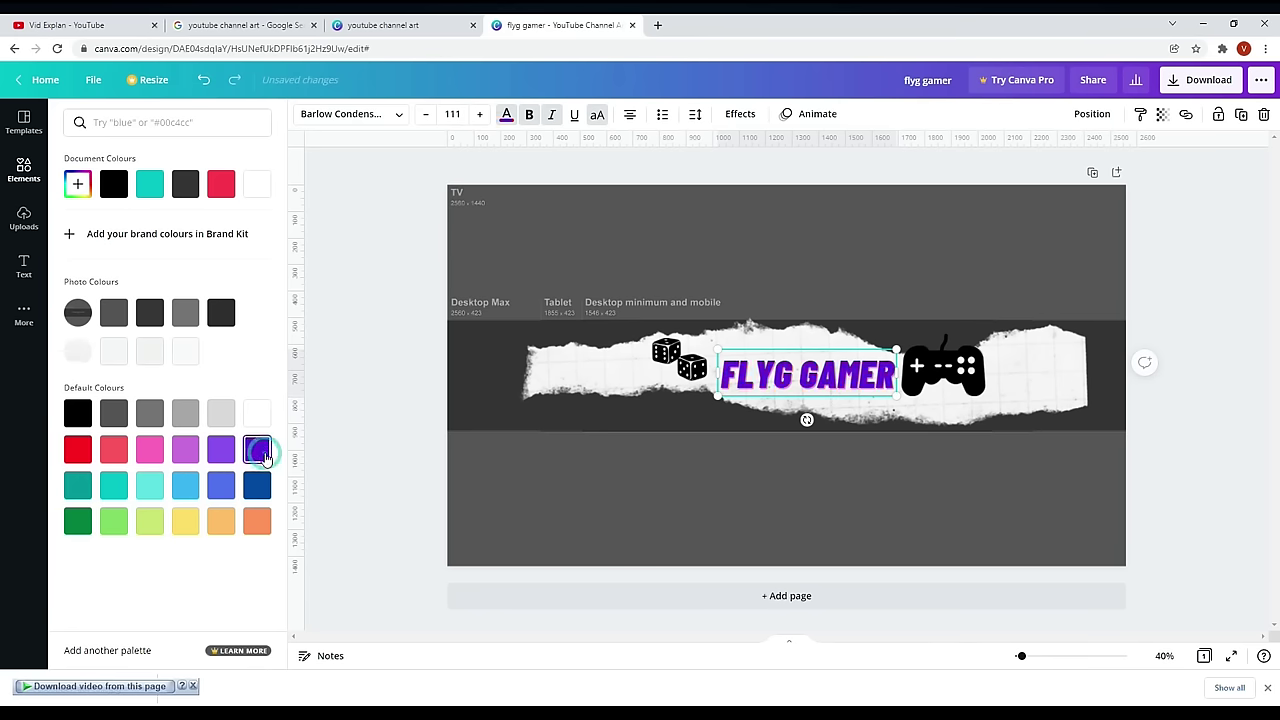
click(76, 455)
Recolour the dark band behind the torn paper with the medium-light grey from the default colours
click(460, 420)
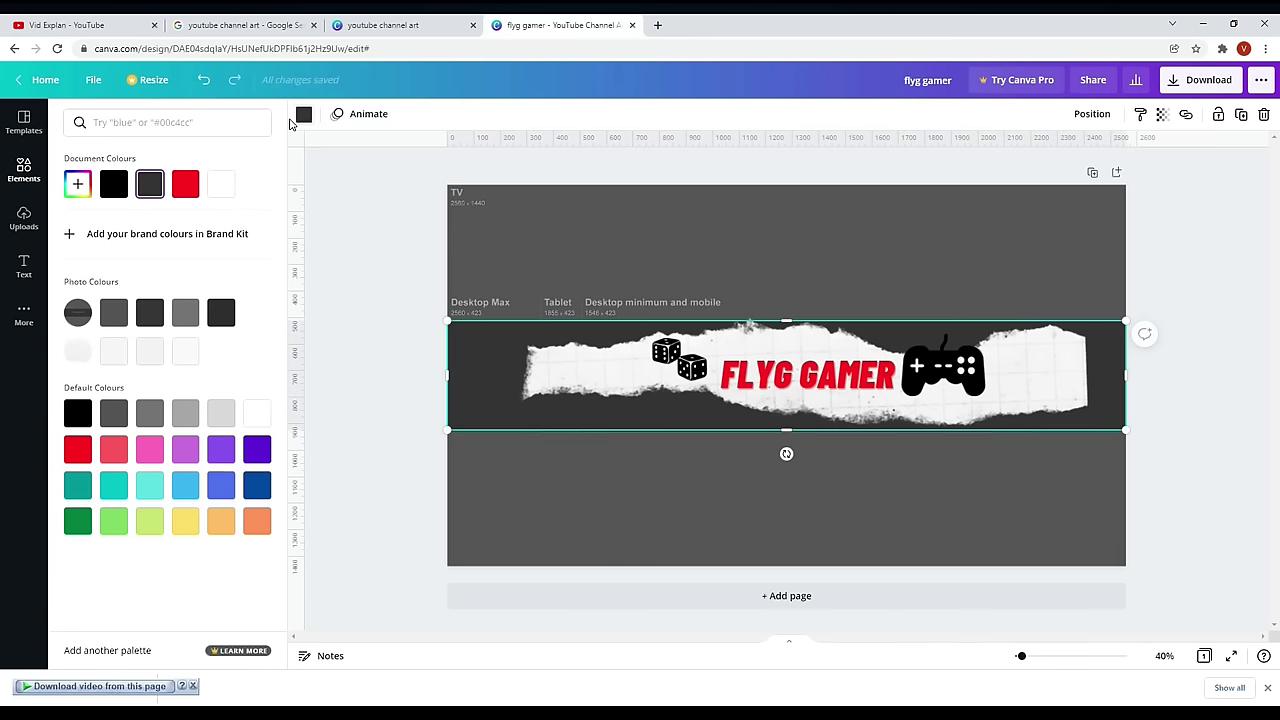
click(304, 116)
click(183, 414)
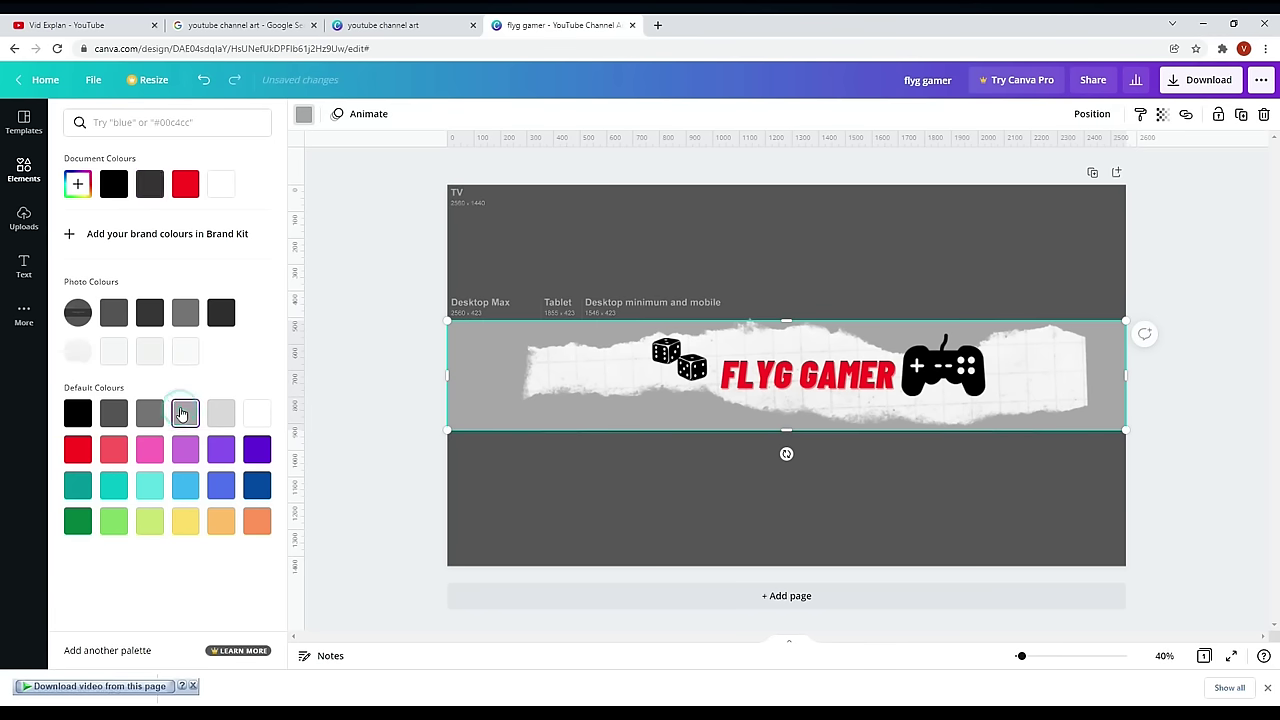
click(603, 519)
click(403, 466)
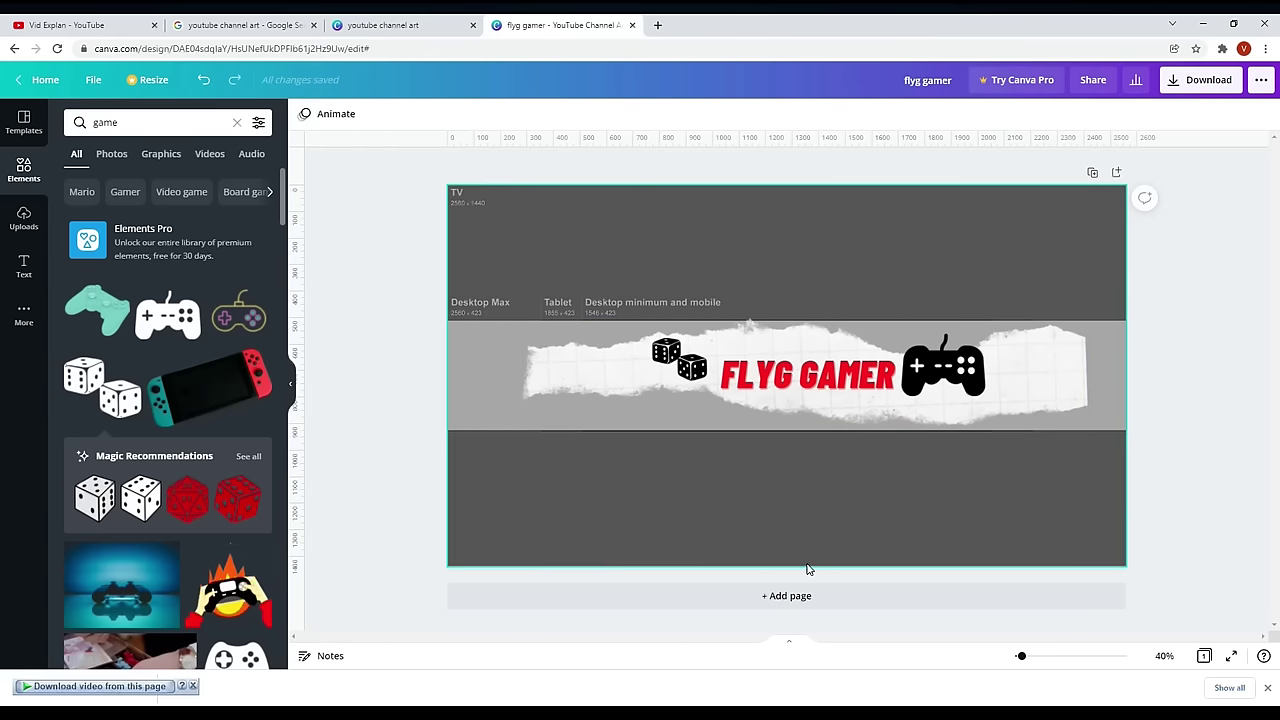
Set the transparency value of the full-page grey rectangle to 100 to hide the template's guide labels
click(749, 257)
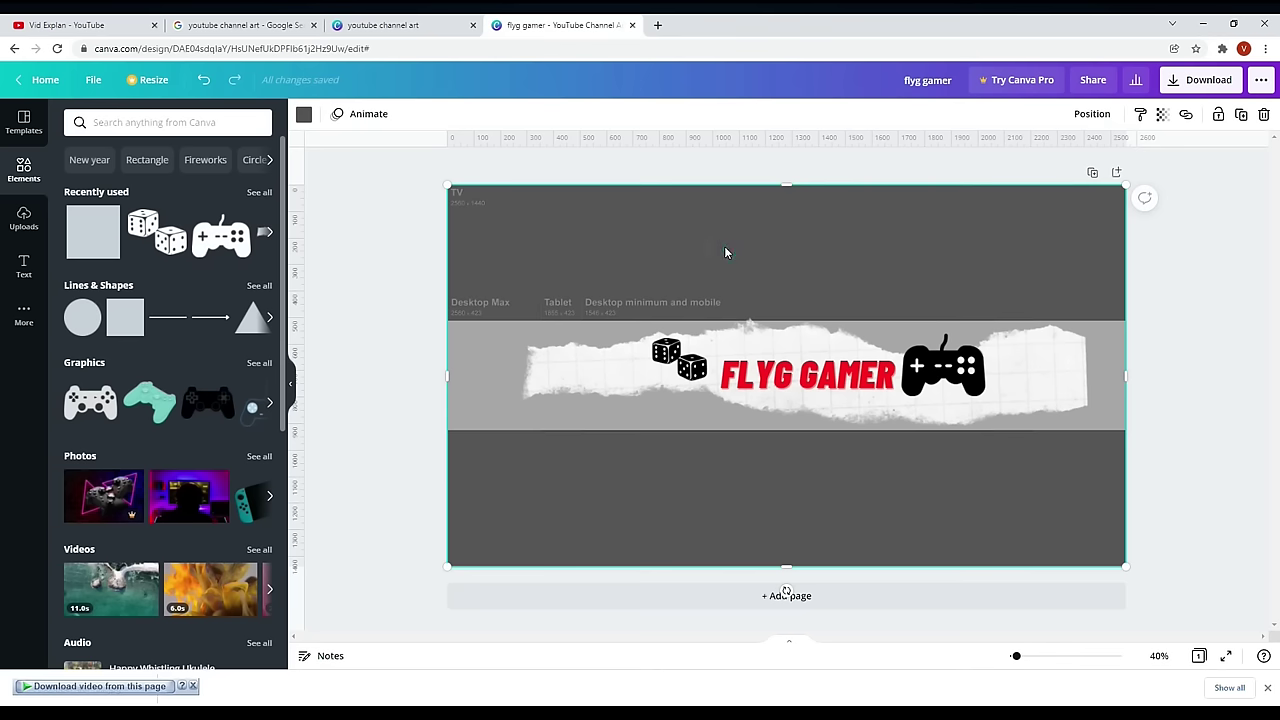
click(1163, 116)
drag(1088, 157, 1044, 169)
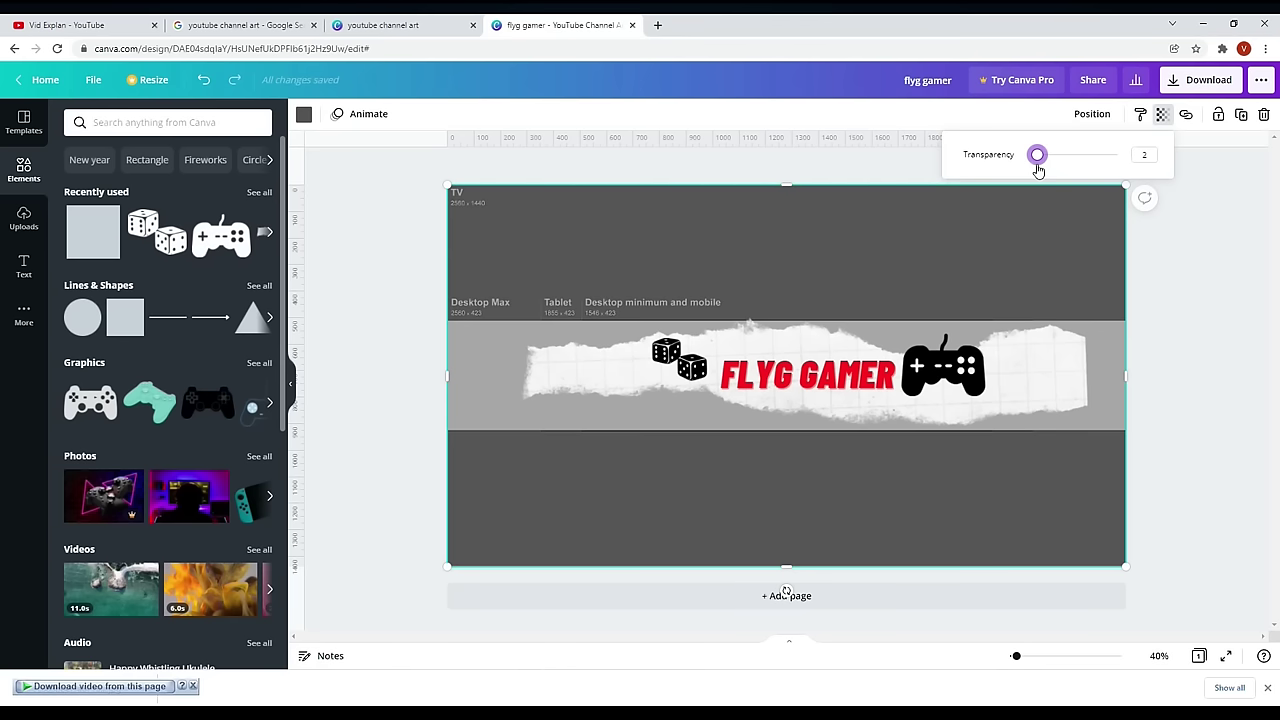
drag(1038, 170, 1119, 170)
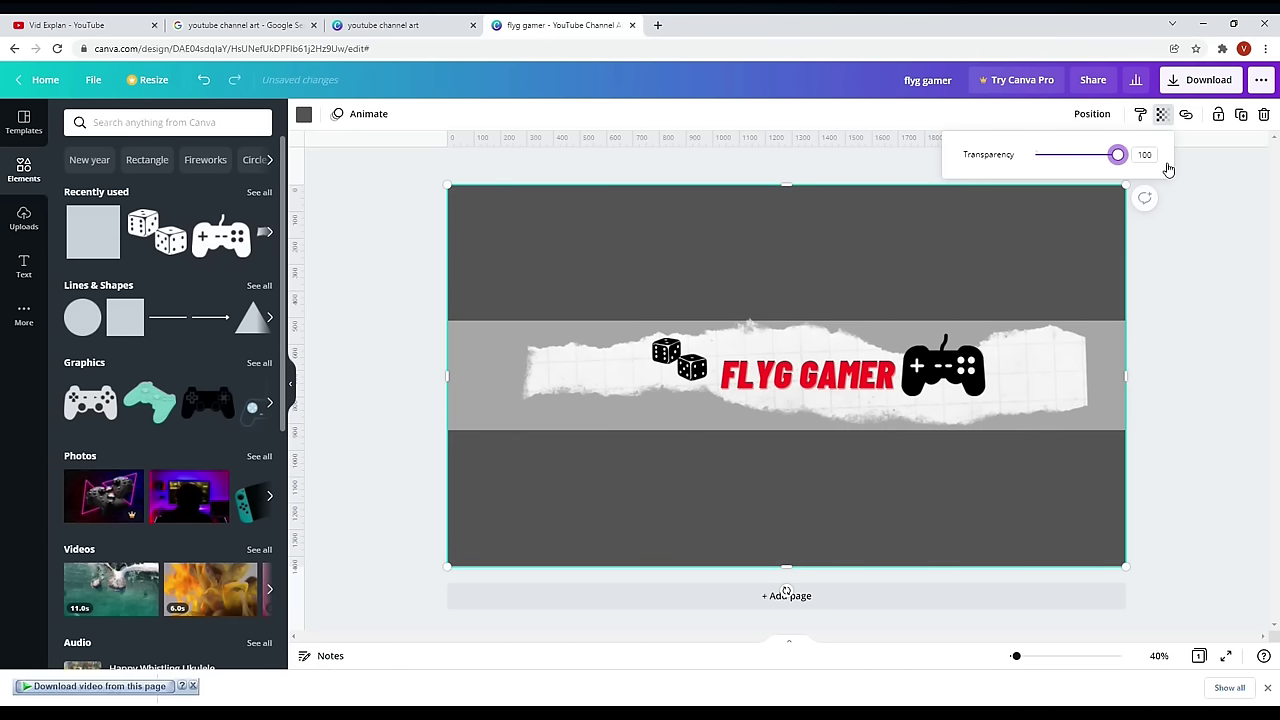
click(1210, 266)
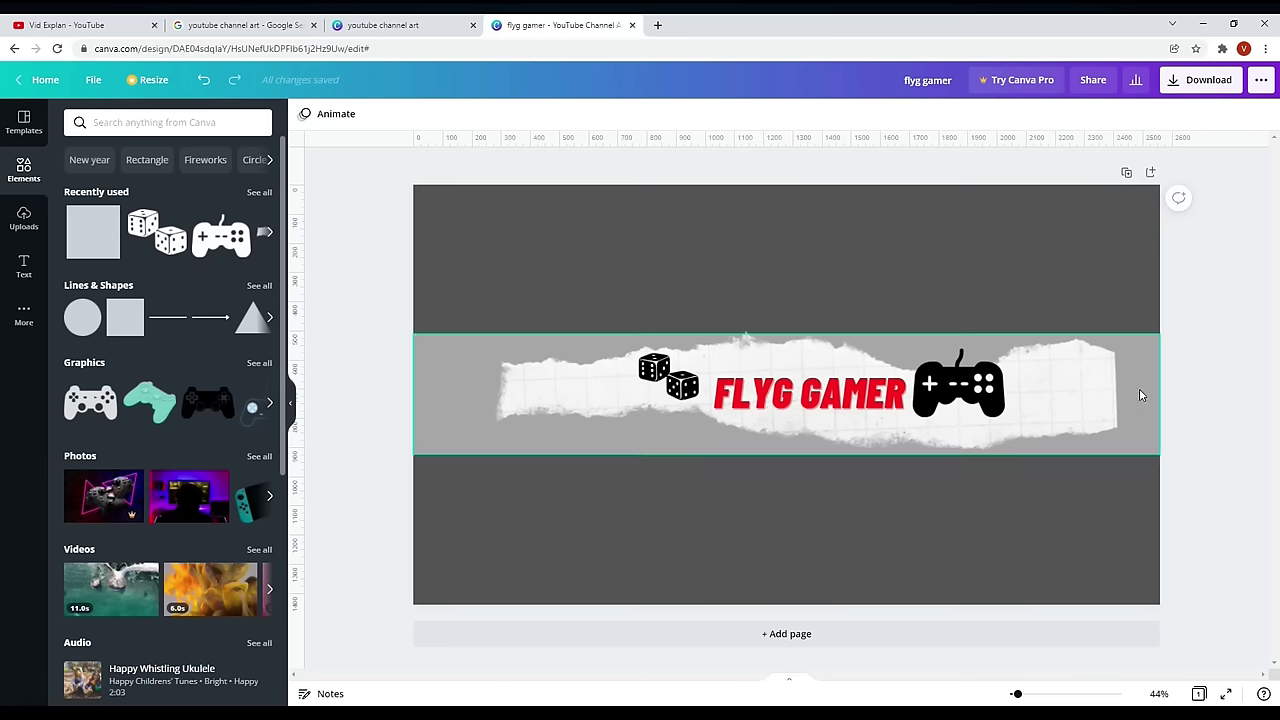
Download the finished channel art as a PNG file
click(1197, 84)
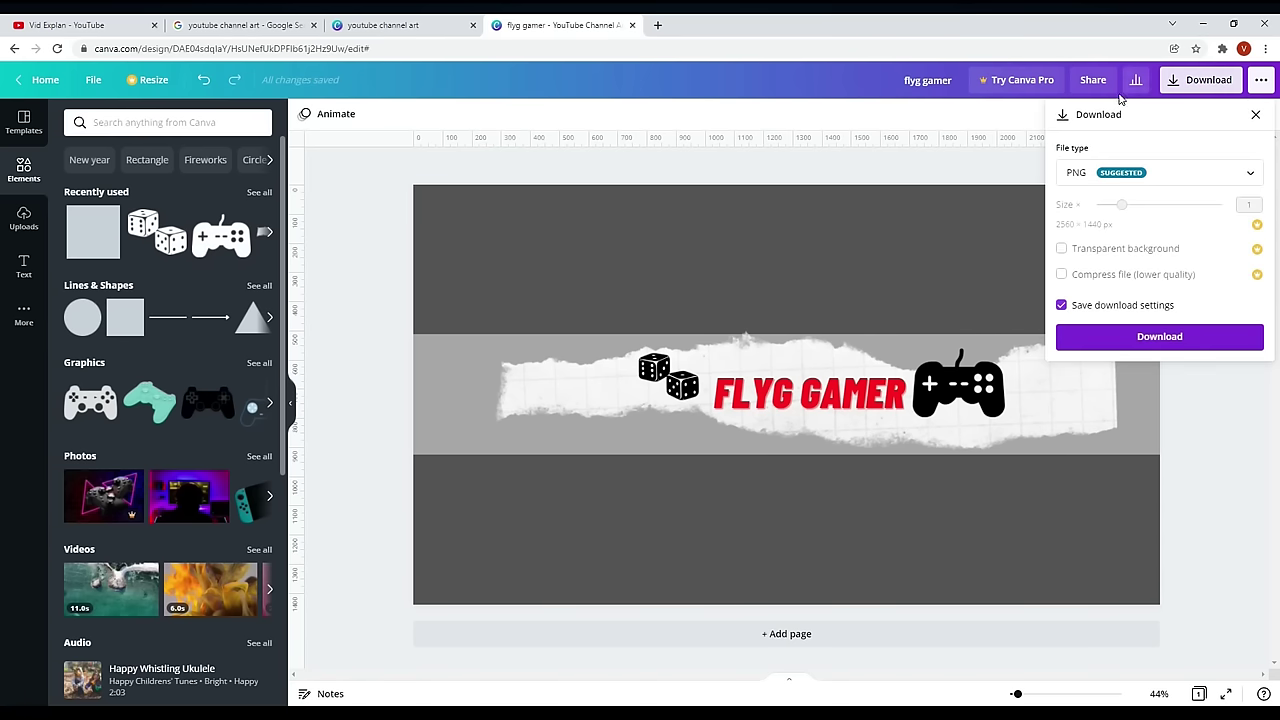
click(1165, 176)
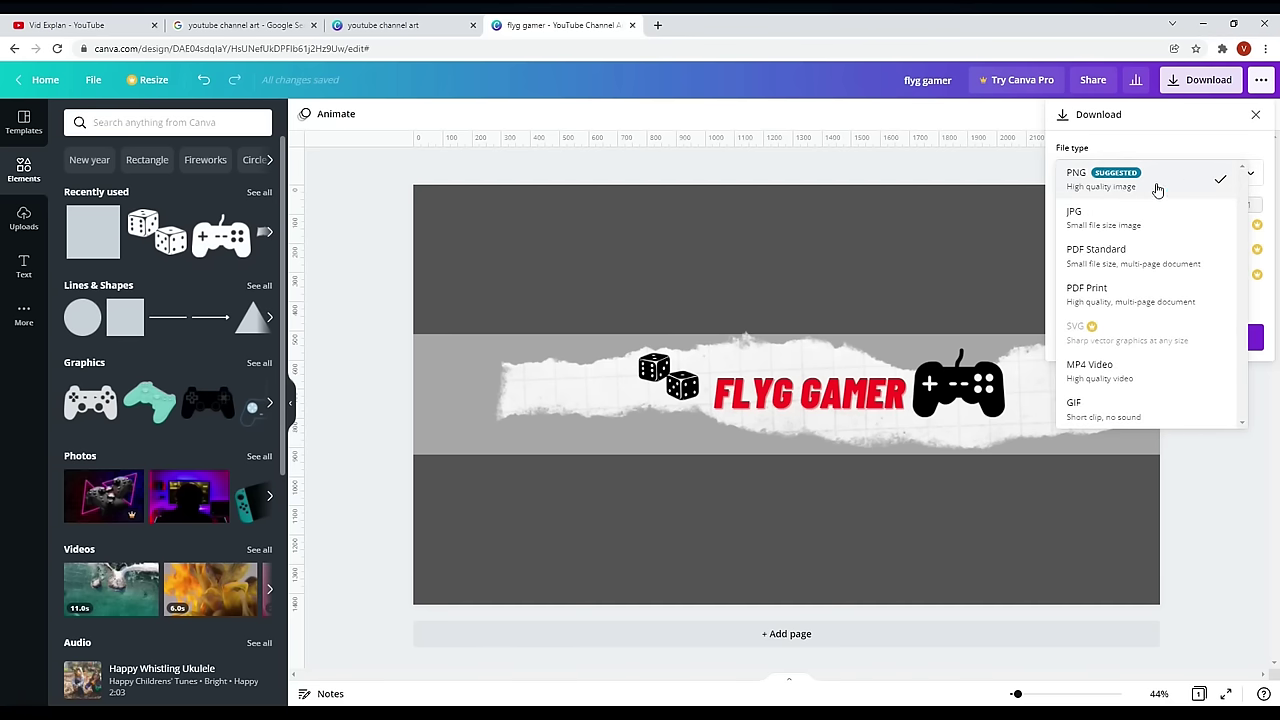
click(1157, 190)
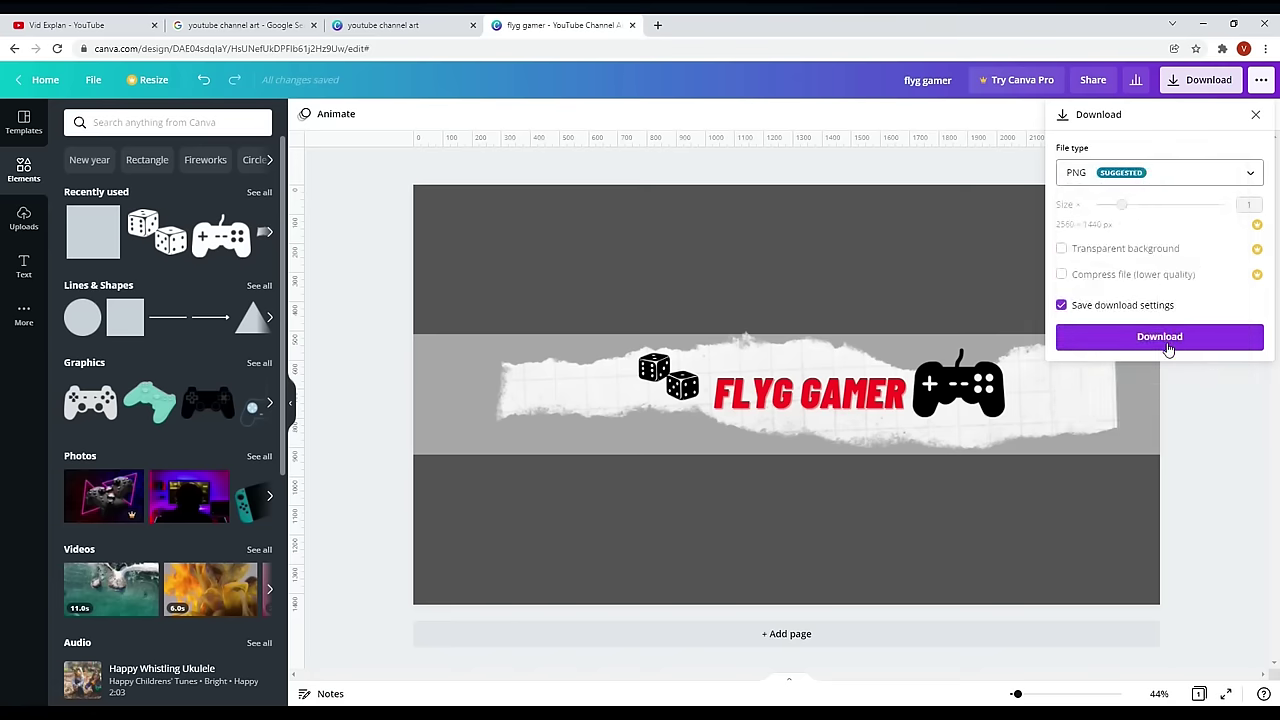
click(1160, 338)
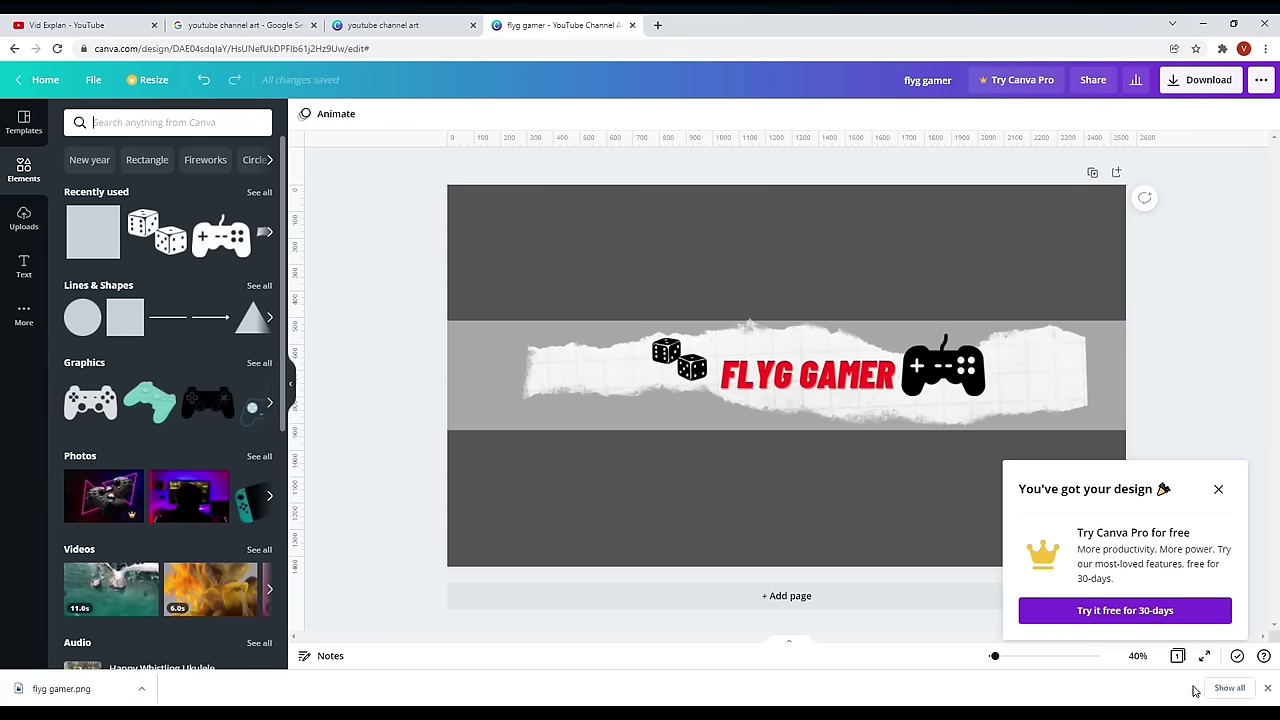
Open the browser's downloads list and show the flyg gamer PNG in its folder
click(1229, 689)
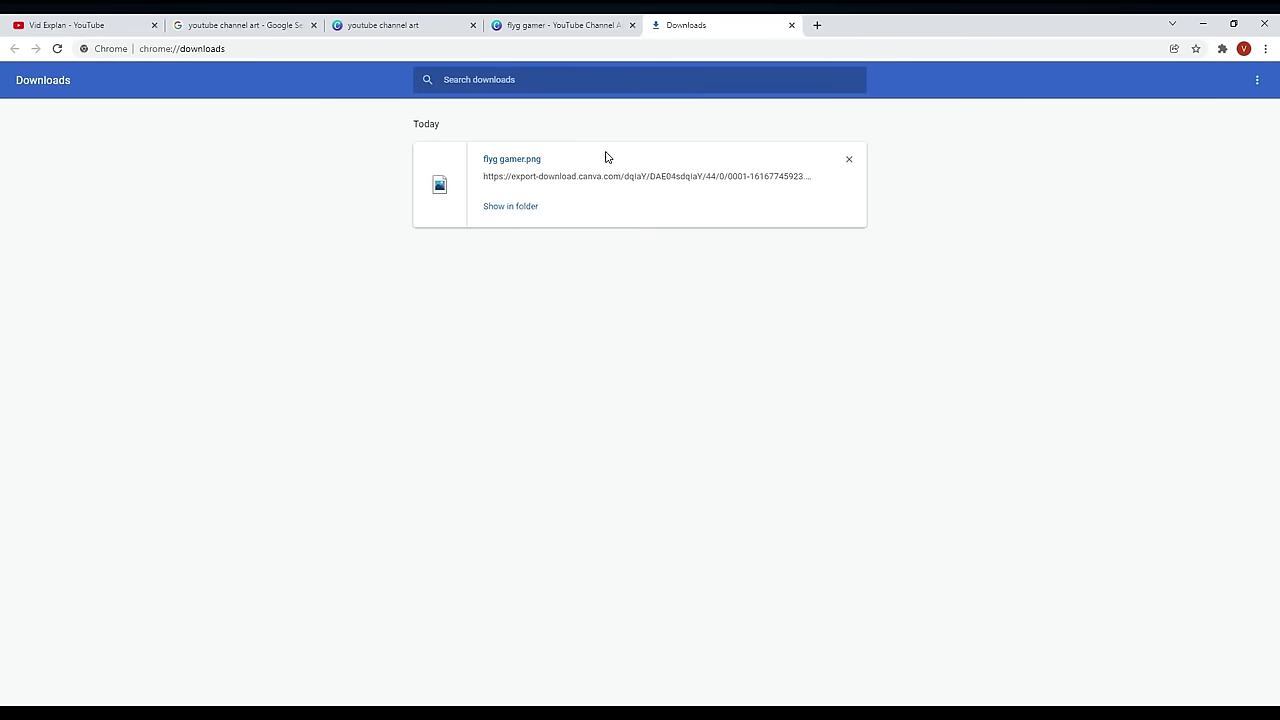
click(517, 208)
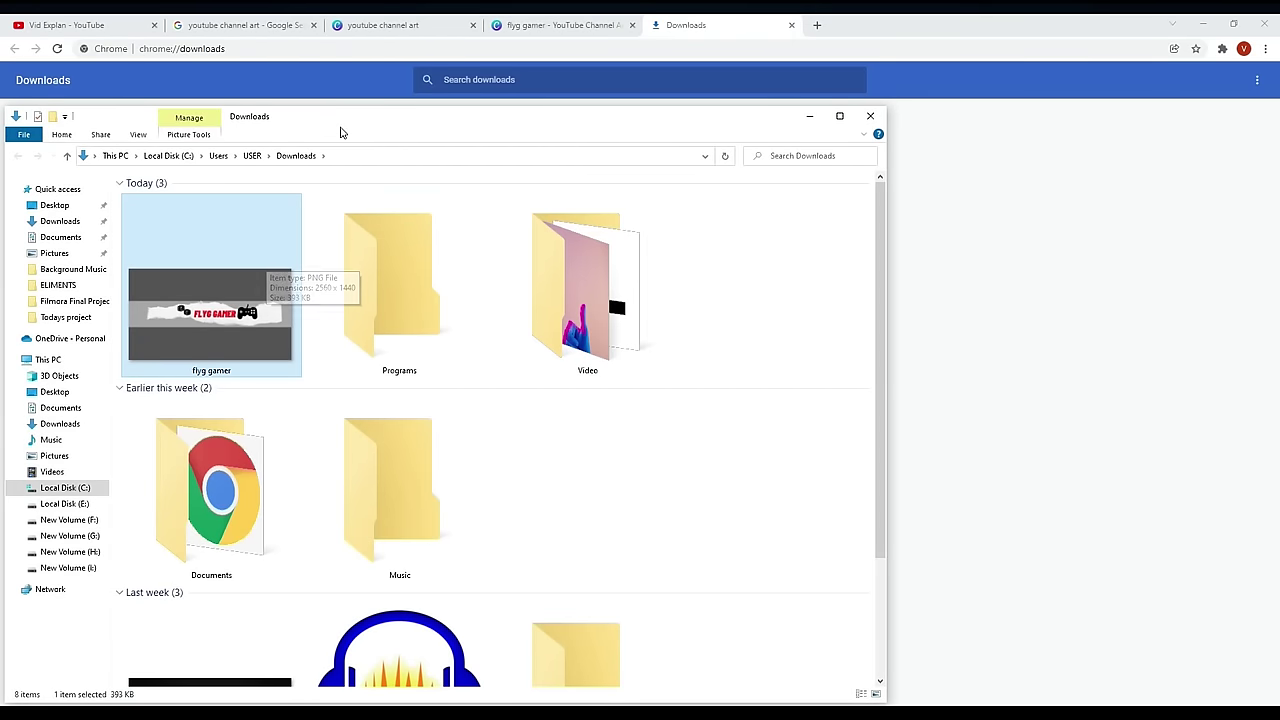
drag(334, 126, 547, 117)
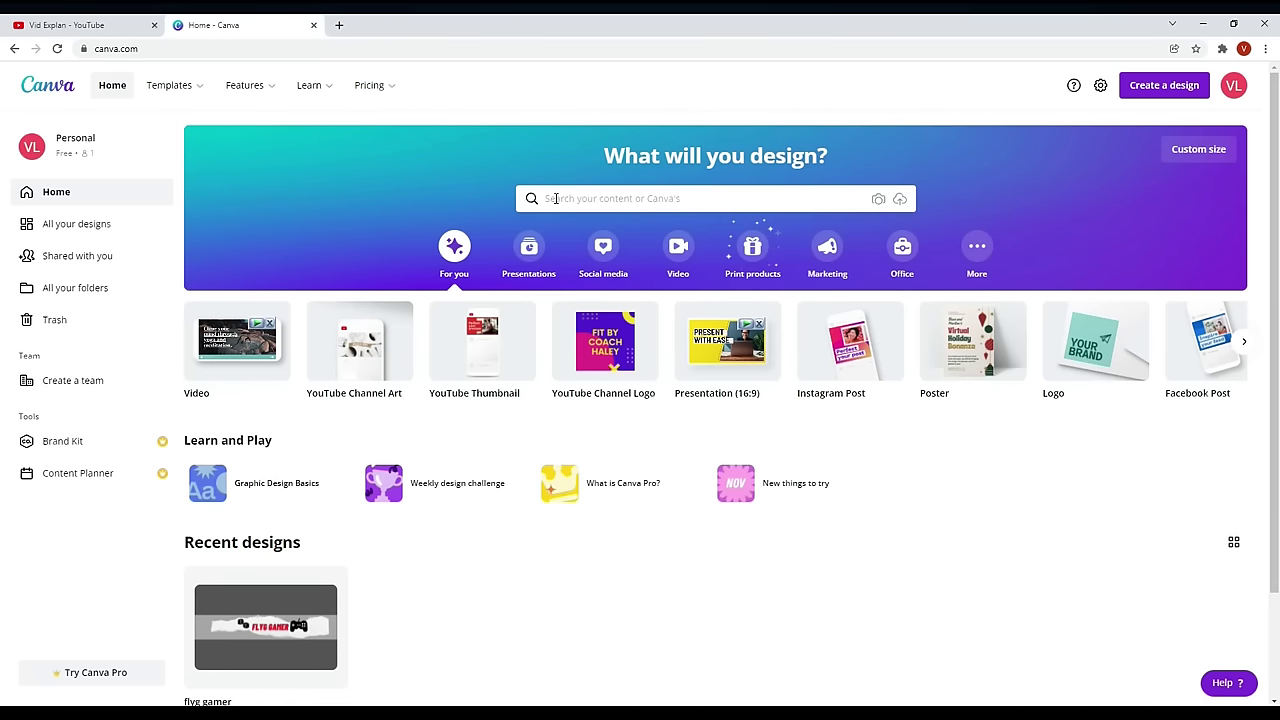
On the Canva home page, search for youtube channel logo and open the suggested YouTube Channel Logo 800 × 800 px category
click(556, 198)
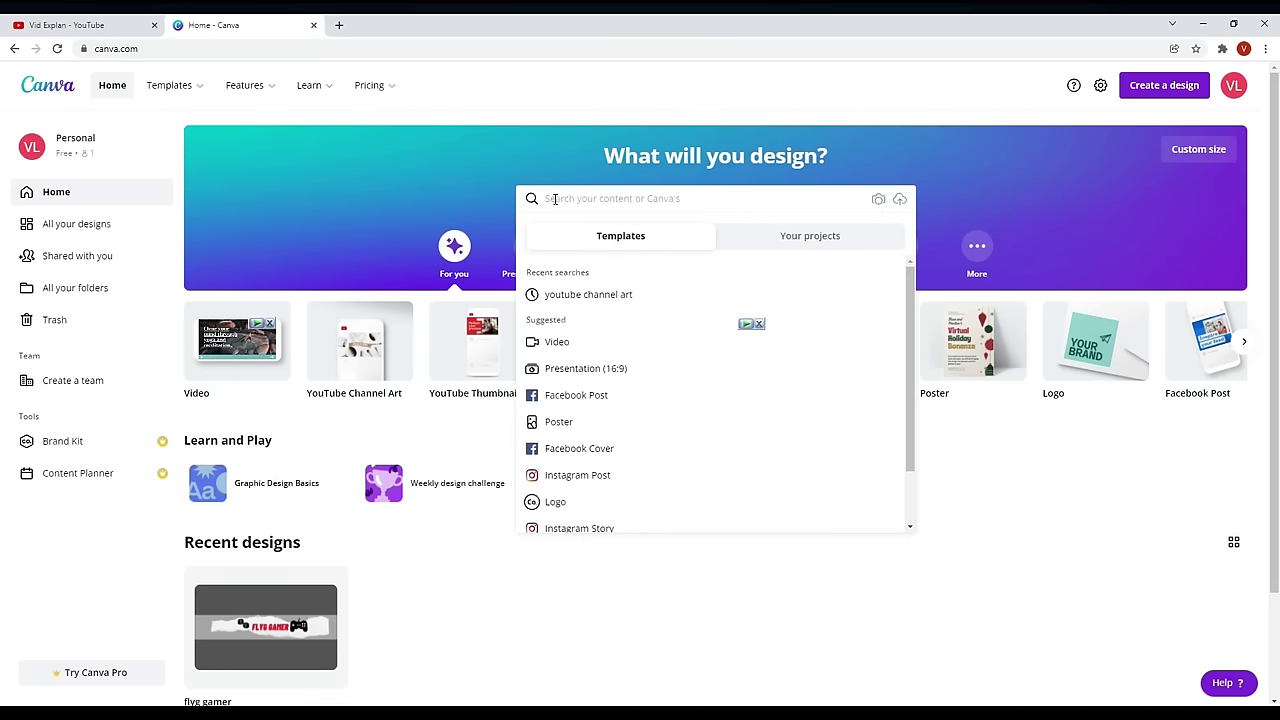
text(yo)
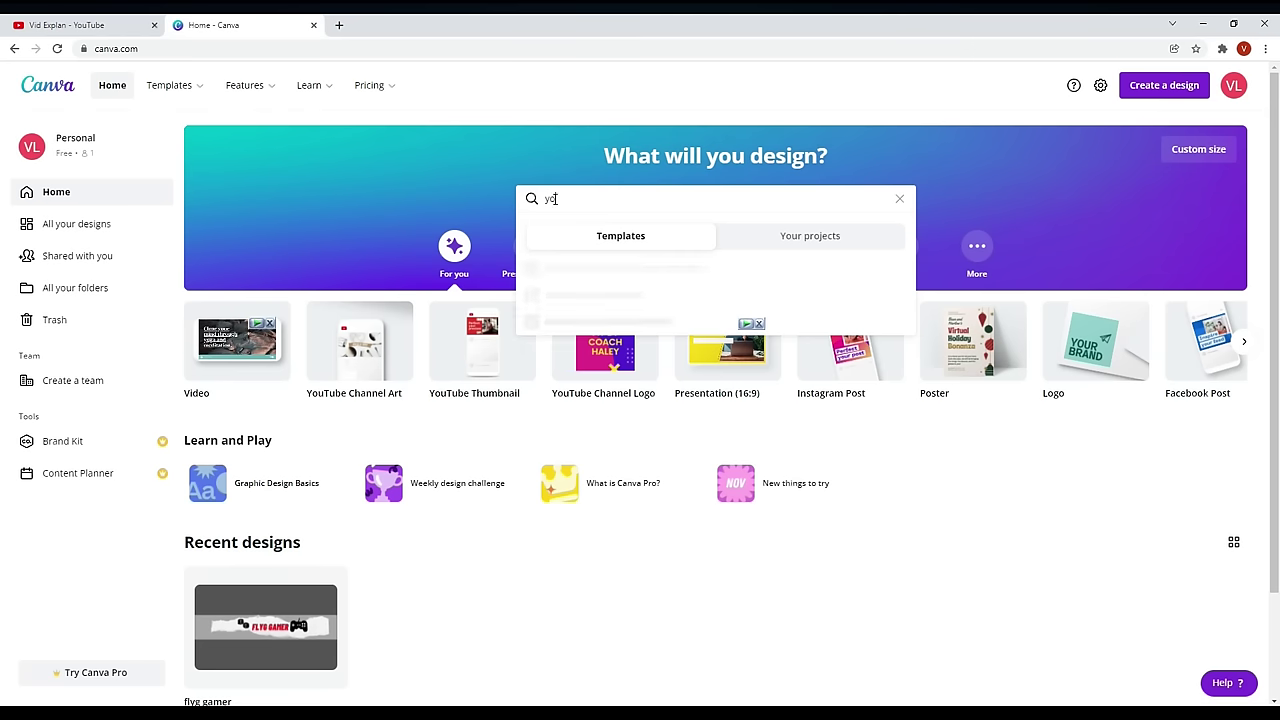
text(utube channel logo)
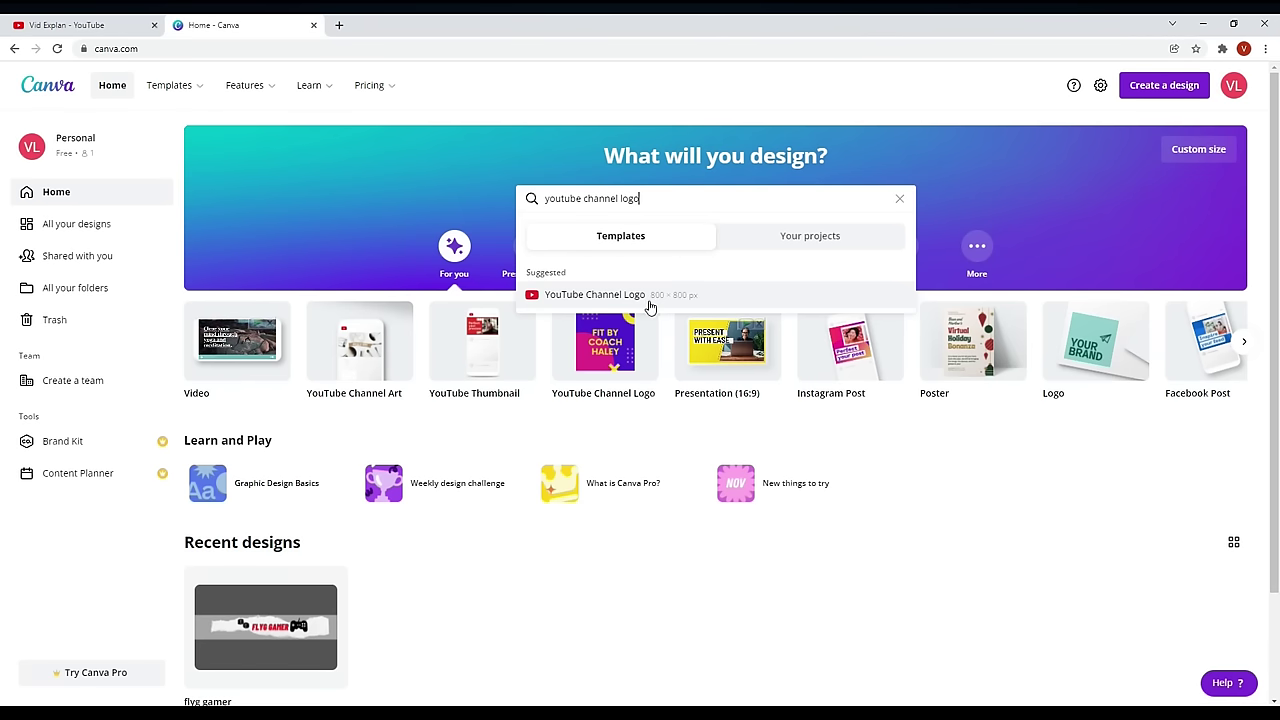
click(635, 295)
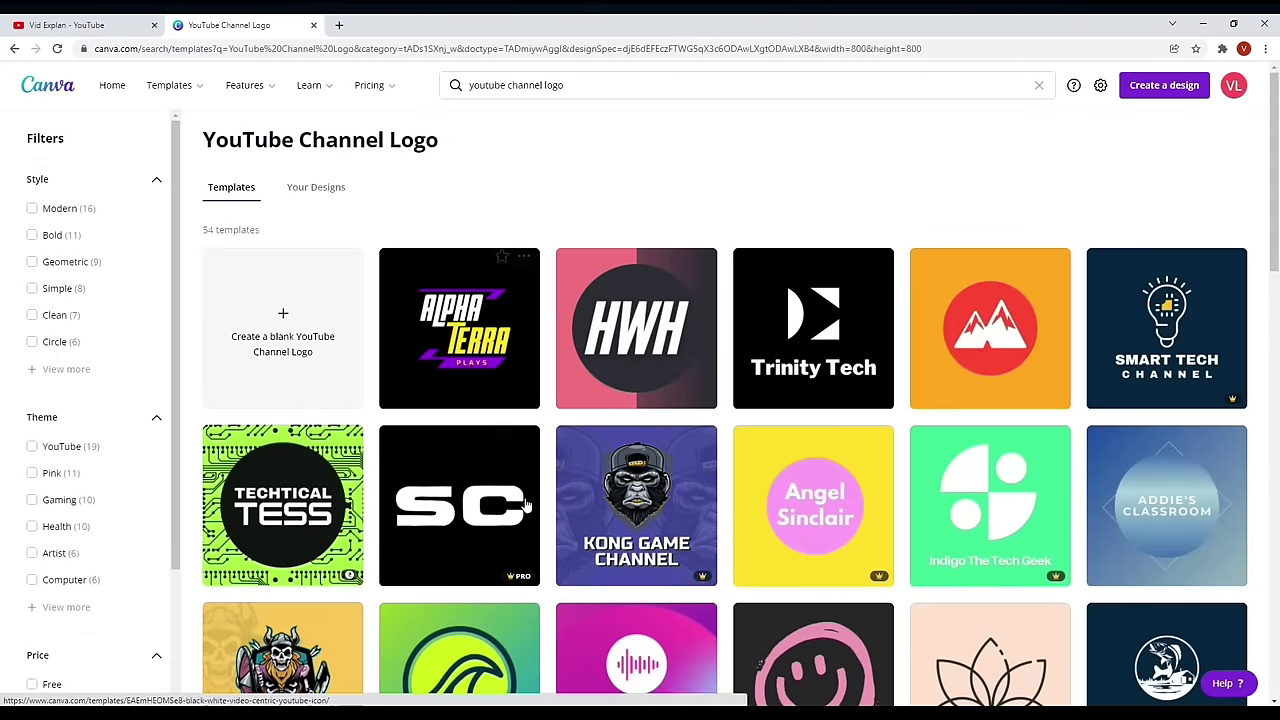
Look through the logo templates and create a blank YouTube Channel Logo design
scroll(929, 534, down, 8)
scroll(931, 540, up, 8)
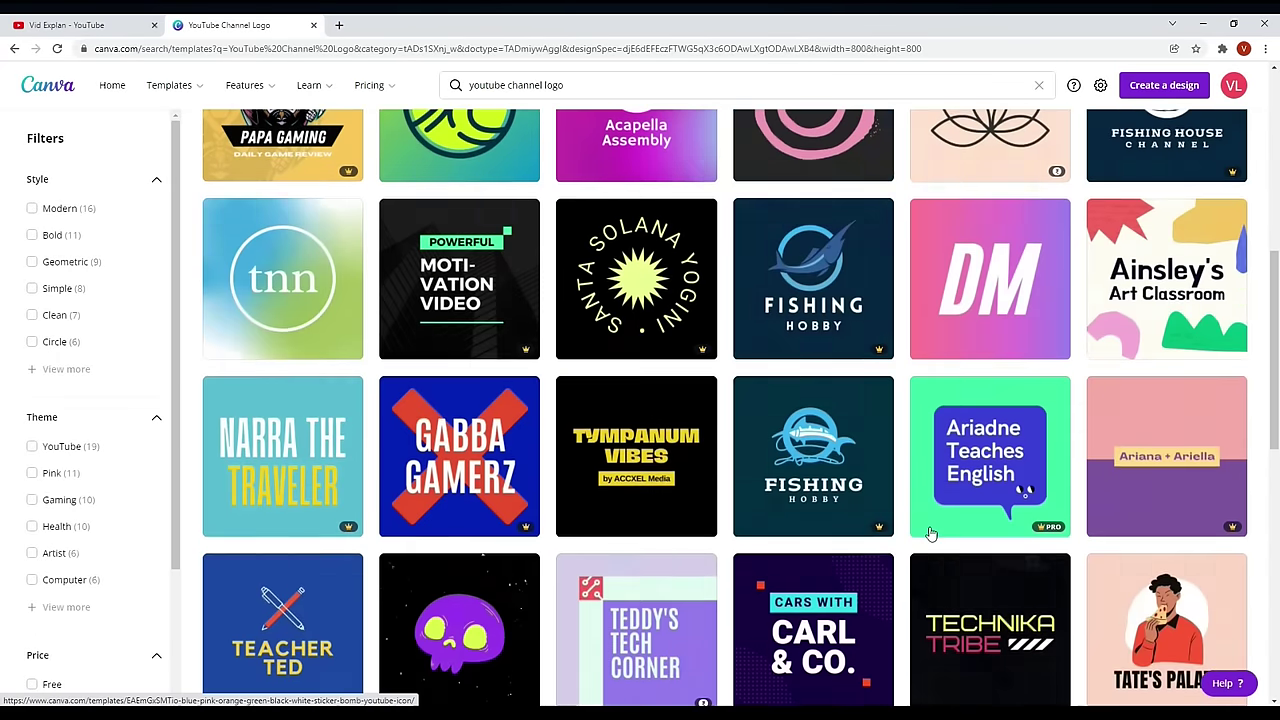
scroll(919, 516, up, 2)
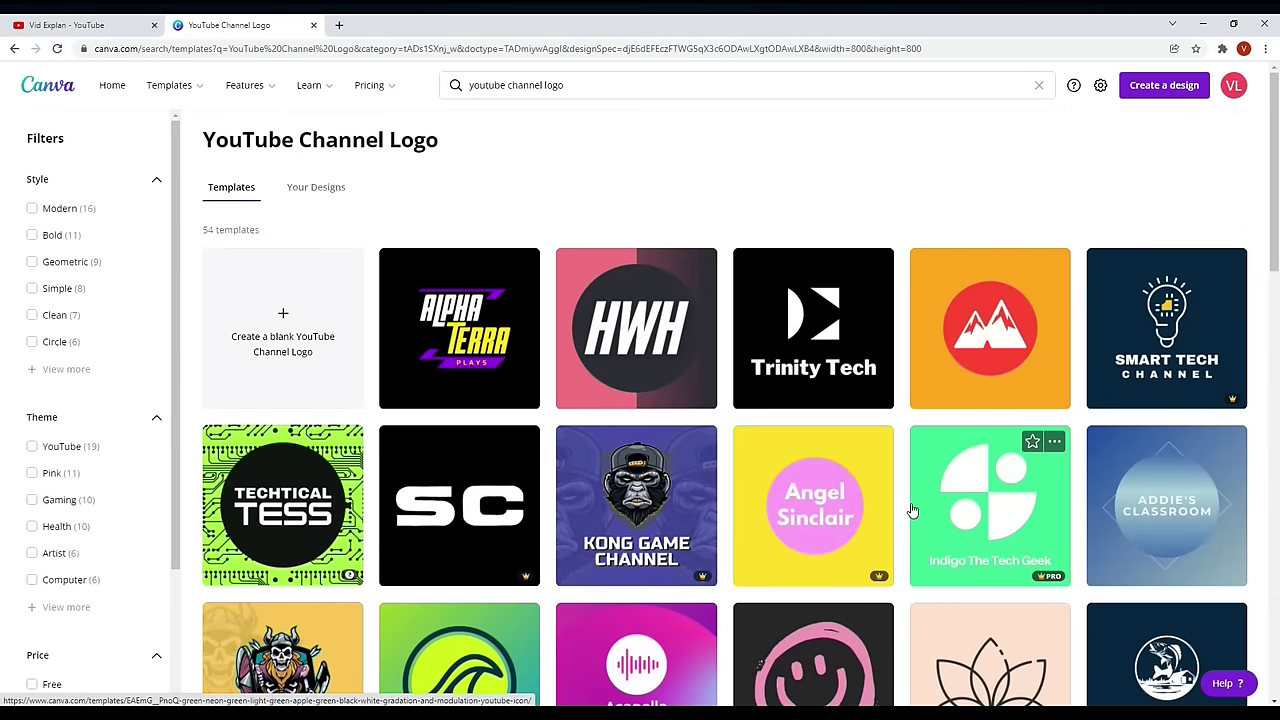
click(284, 318)
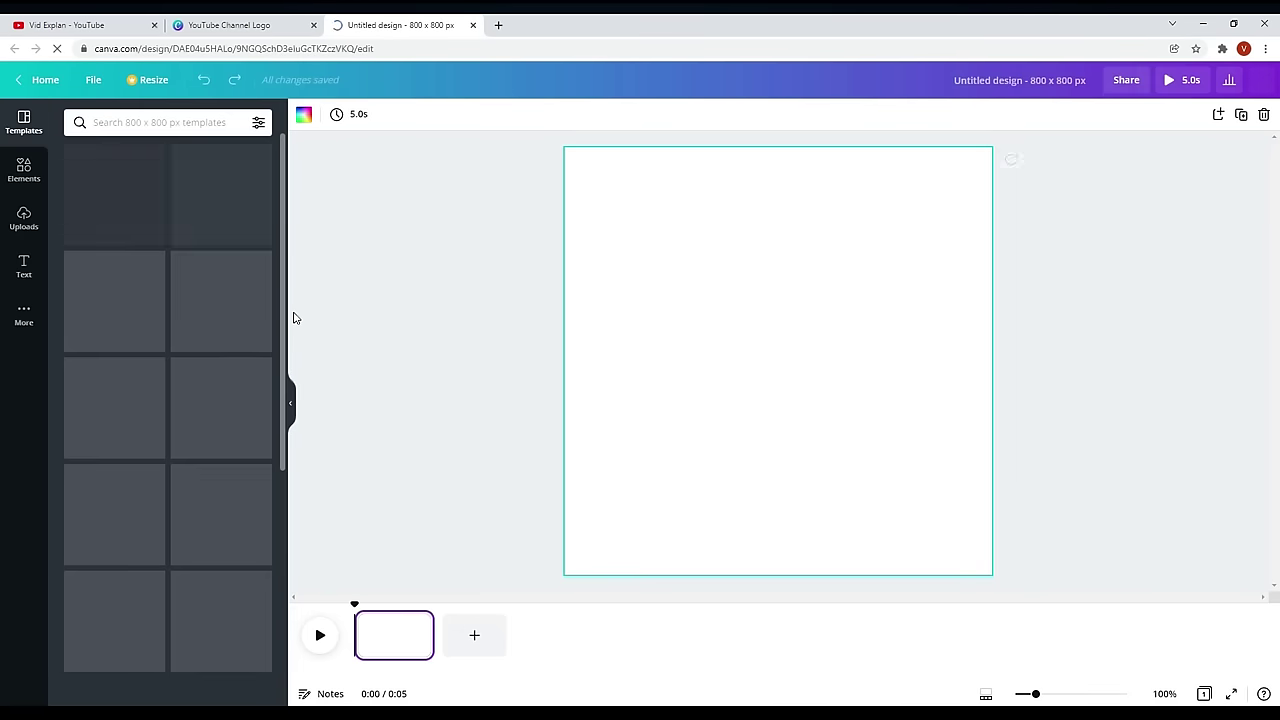
click(536, 502)
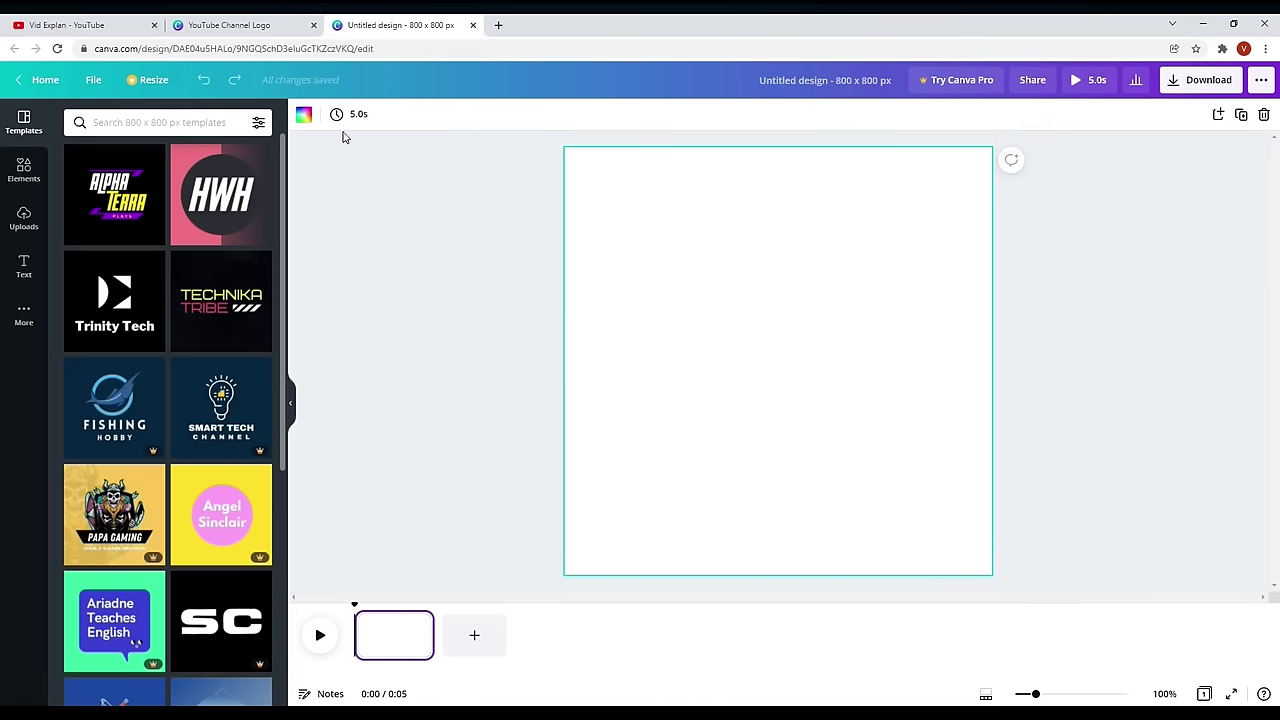
Add the recently used square shape and enlarge it to cover the entire 800 × 800 px page
click(23, 172)
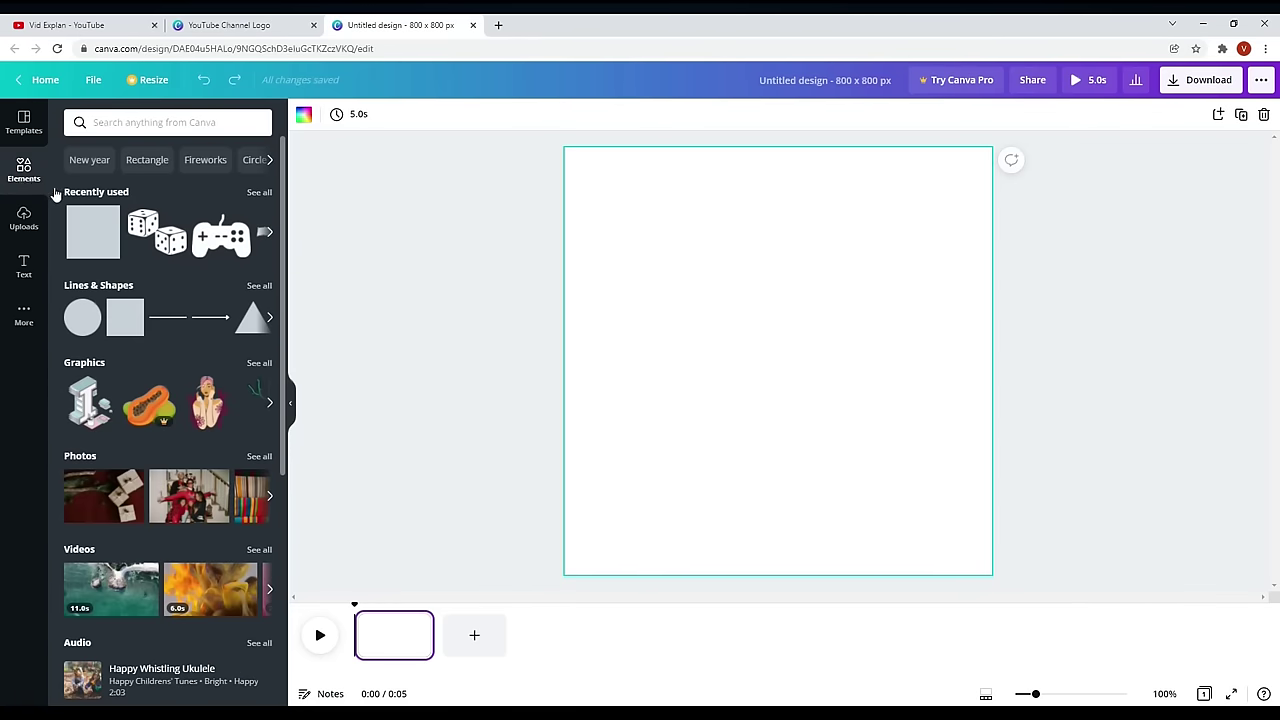
click(93, 230)
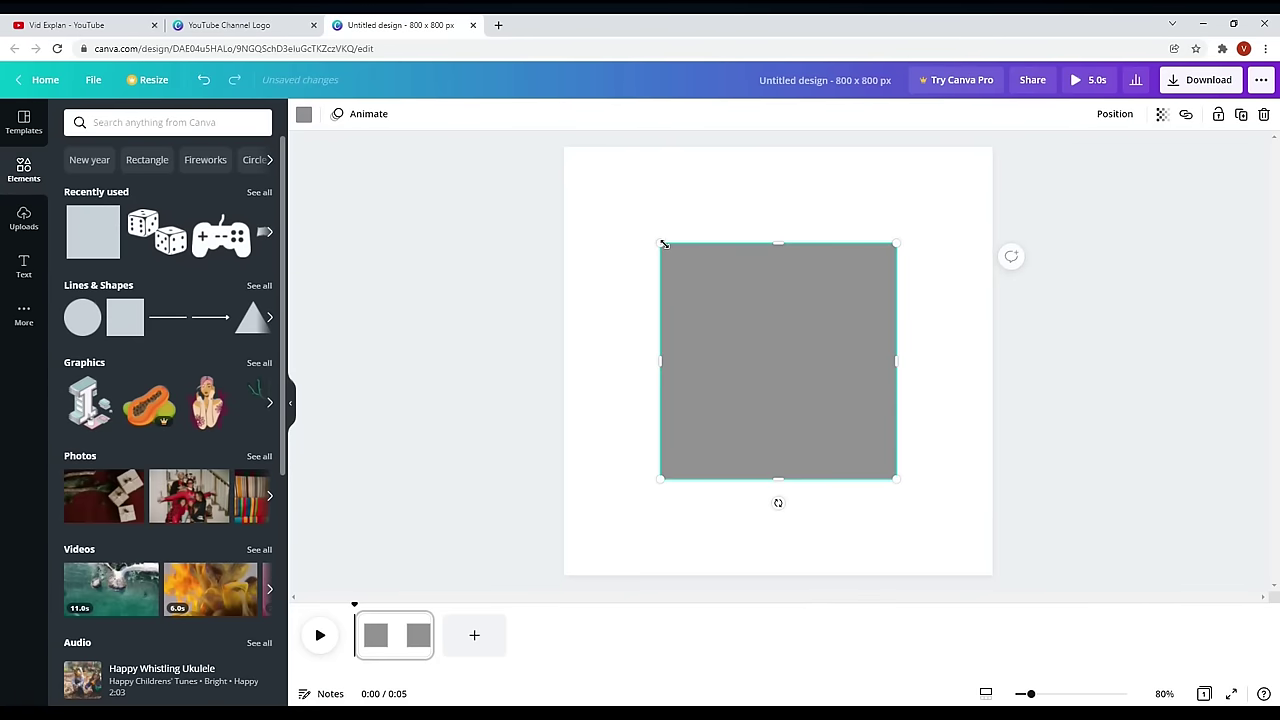
drag(661, 244, 564, 147)
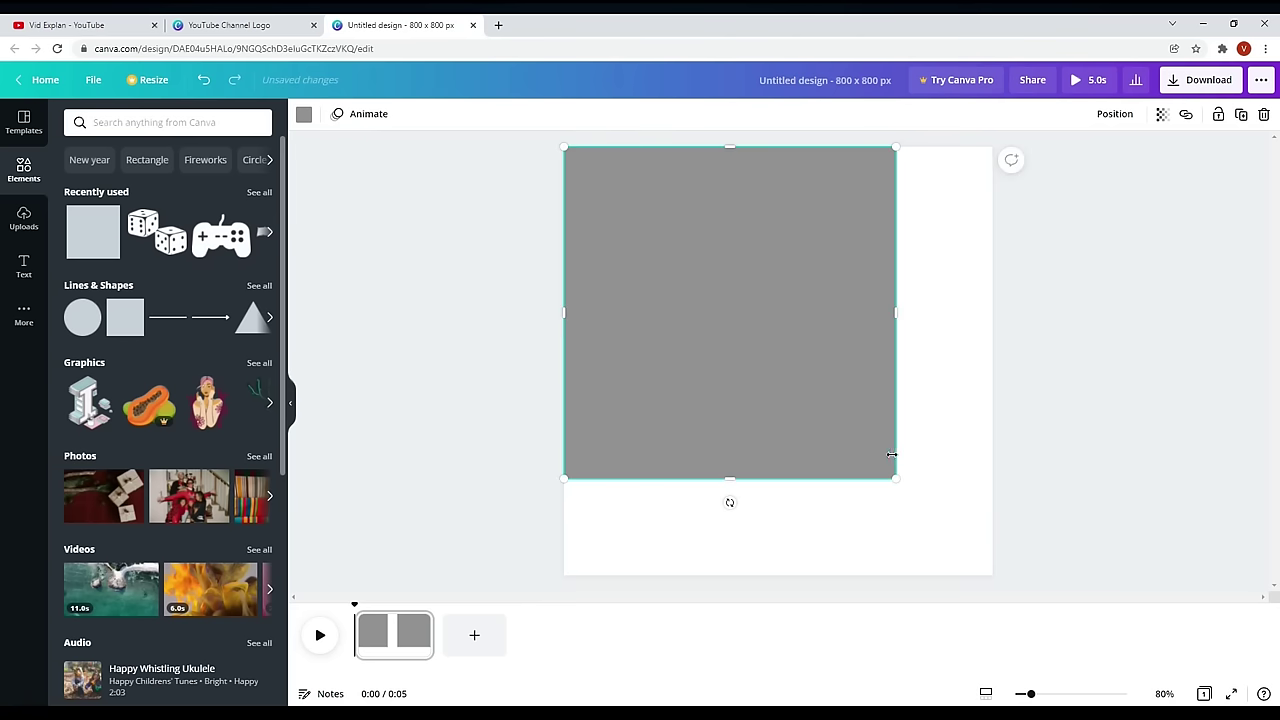
drag(894, 479, 992, 575)
Fill the page-covering square with white and deselect it
click(304, 114)
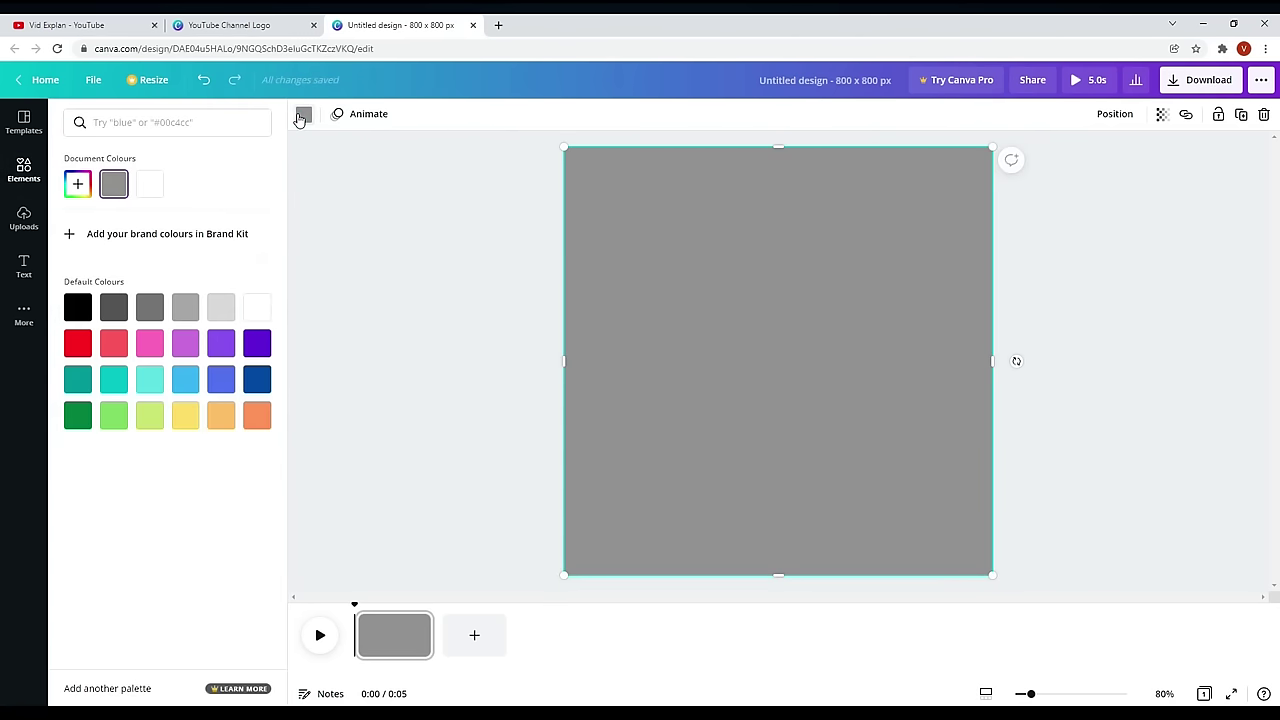
click(258, 310)
click(490, 317)
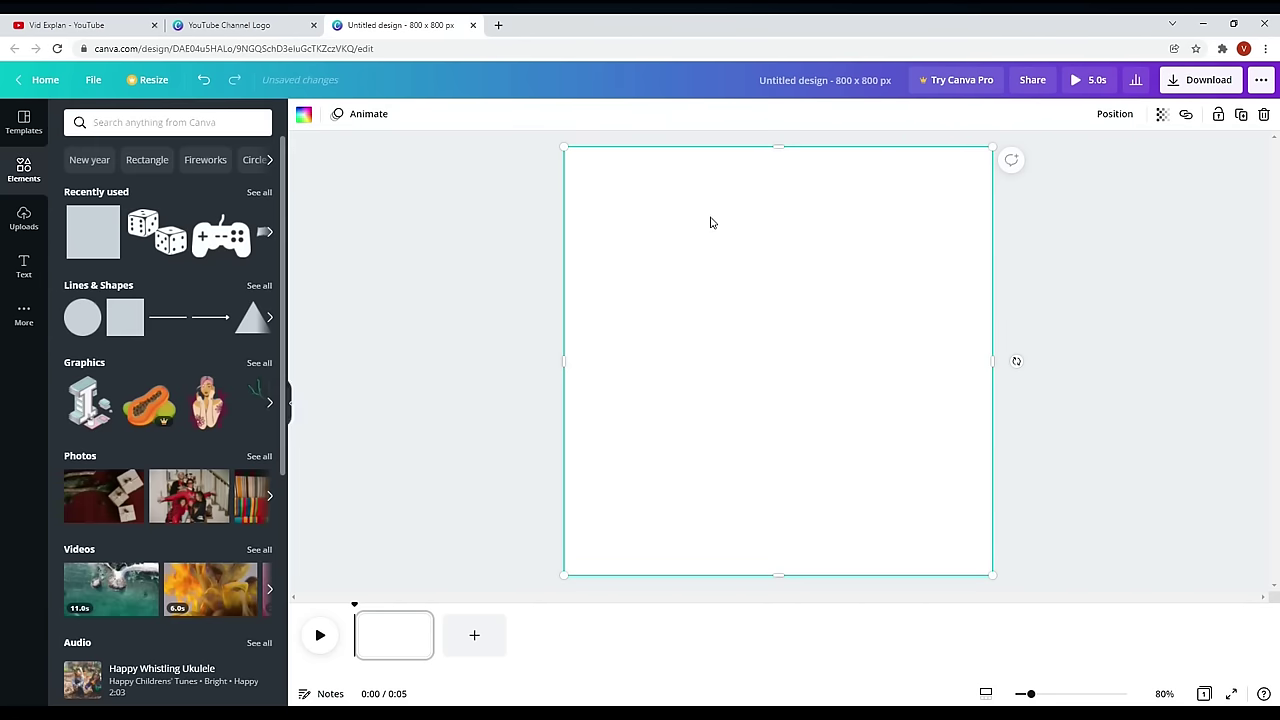
click(409, 254)
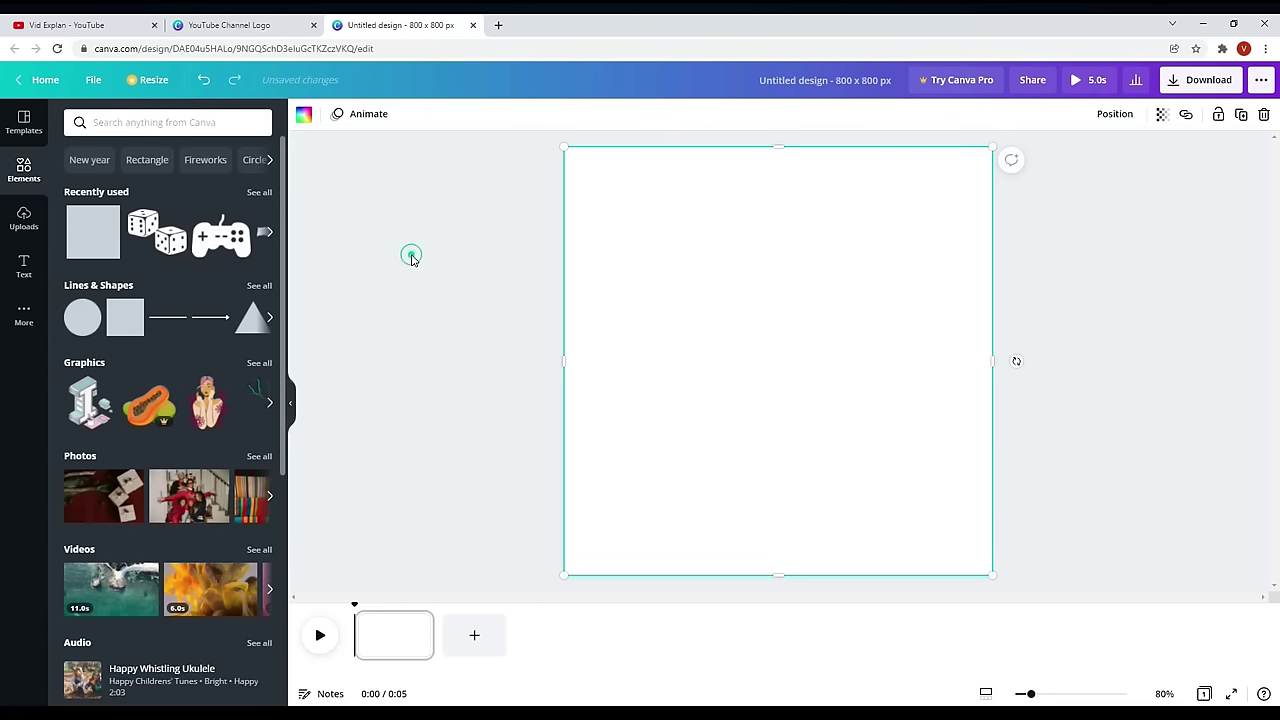
Add the recently used FREE DELIVERY text combination to the page and move it slightly above the centre
click(24, 266)
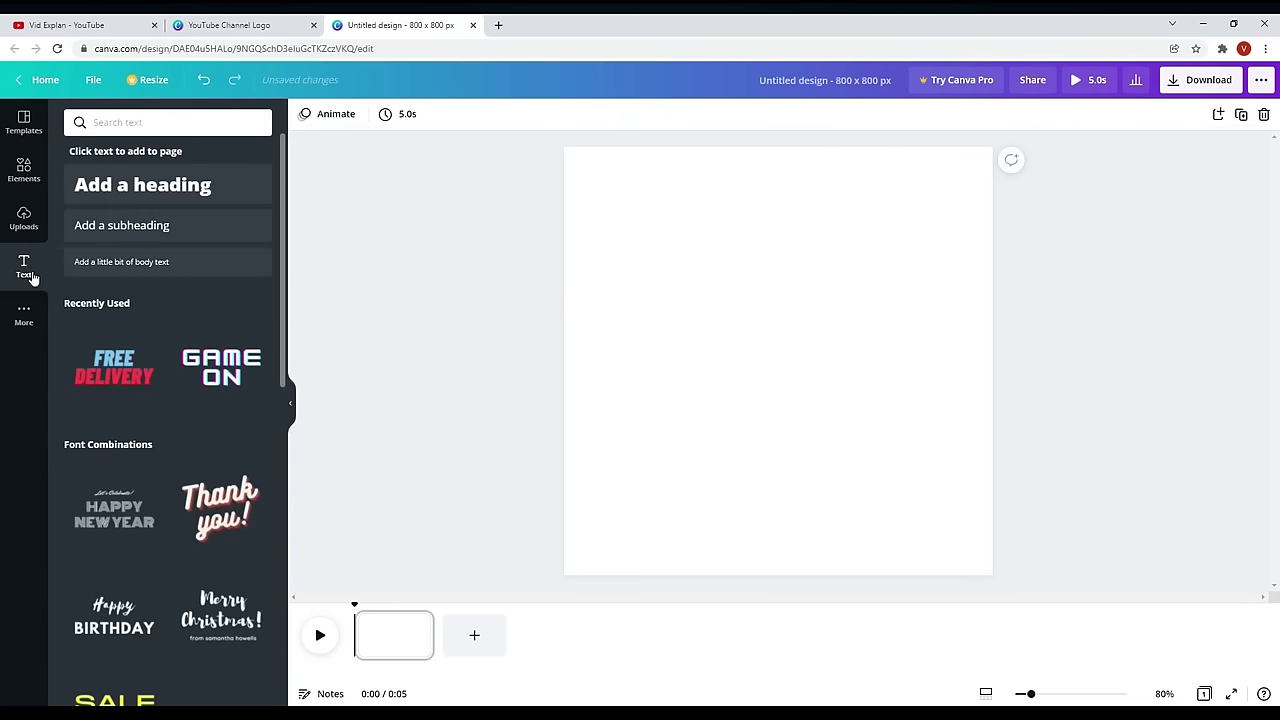
click(116, 368)
drag(748, 347, 742, 319)
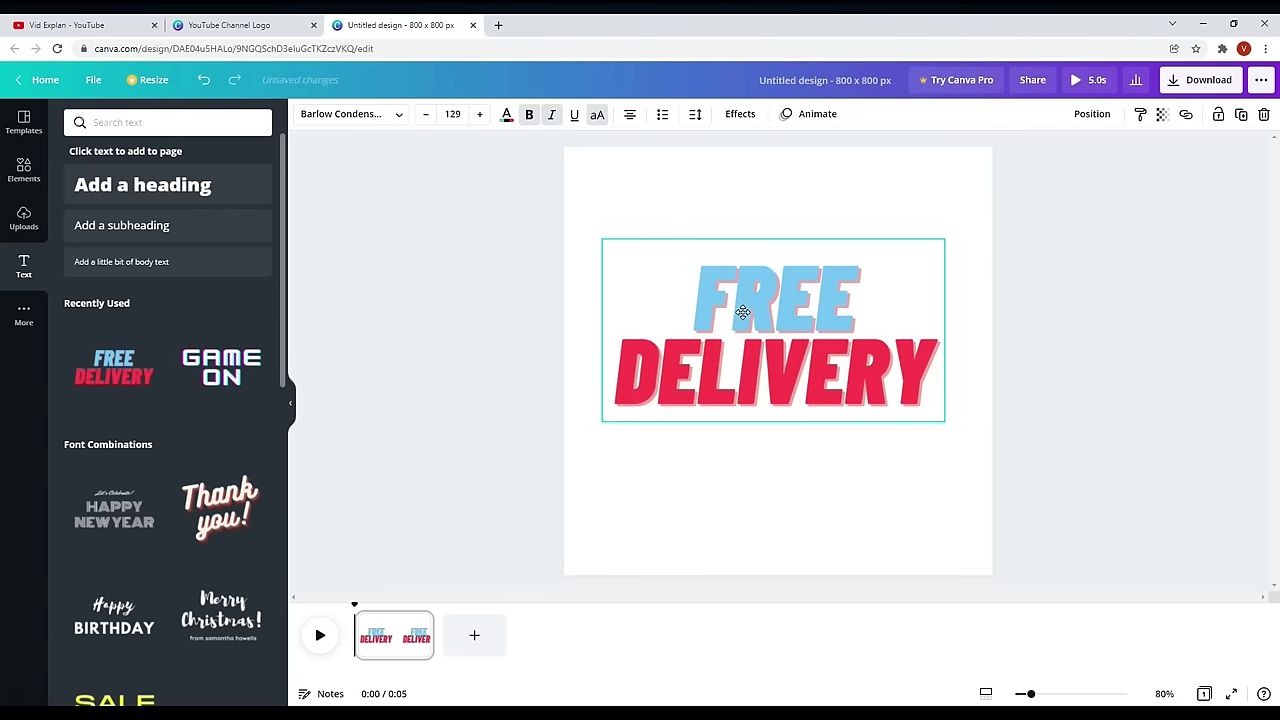
Replace FREE with F and DELIVERY with G, and bring both letters onto one line separated by a space
double_click(708, 310)
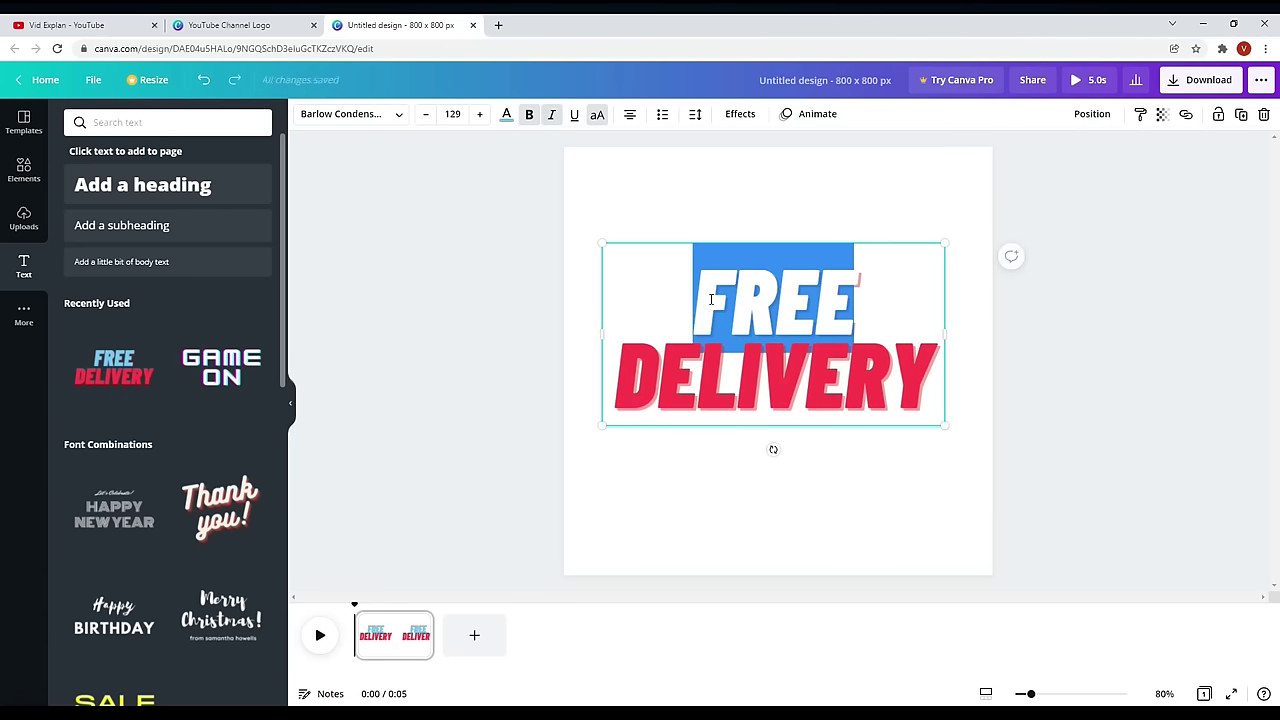
text(F)
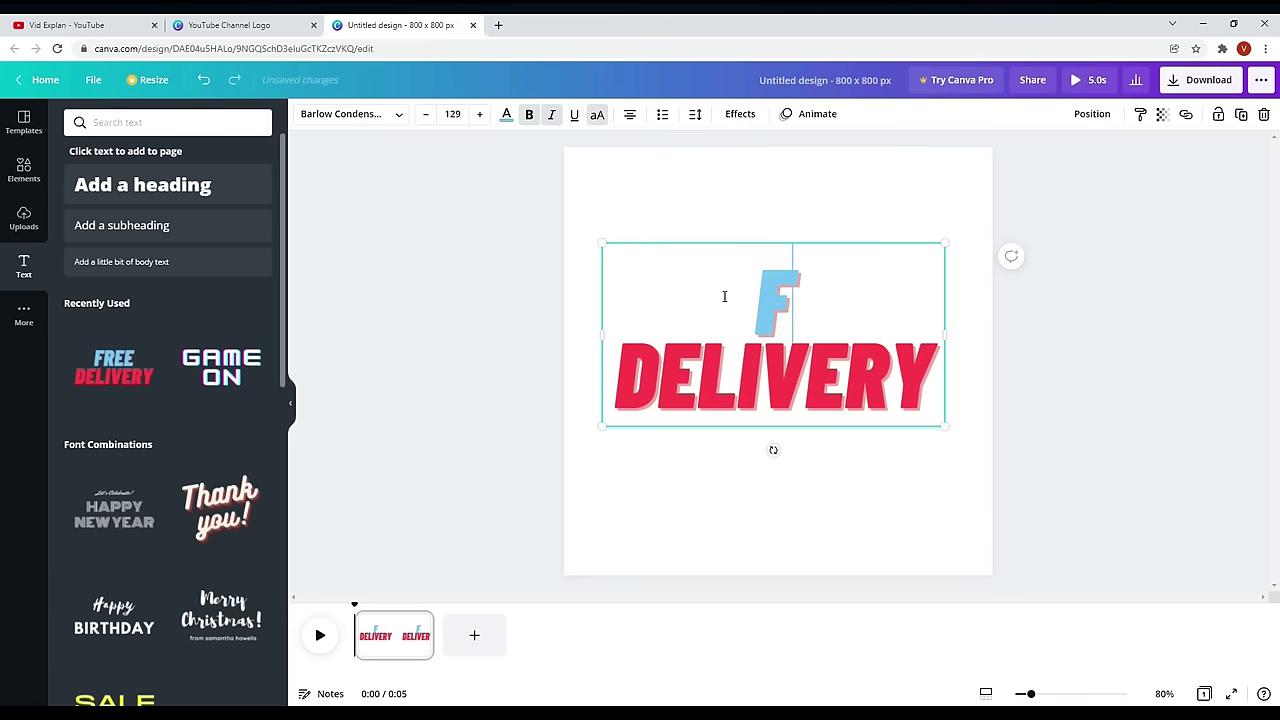
double_click(632, 376)
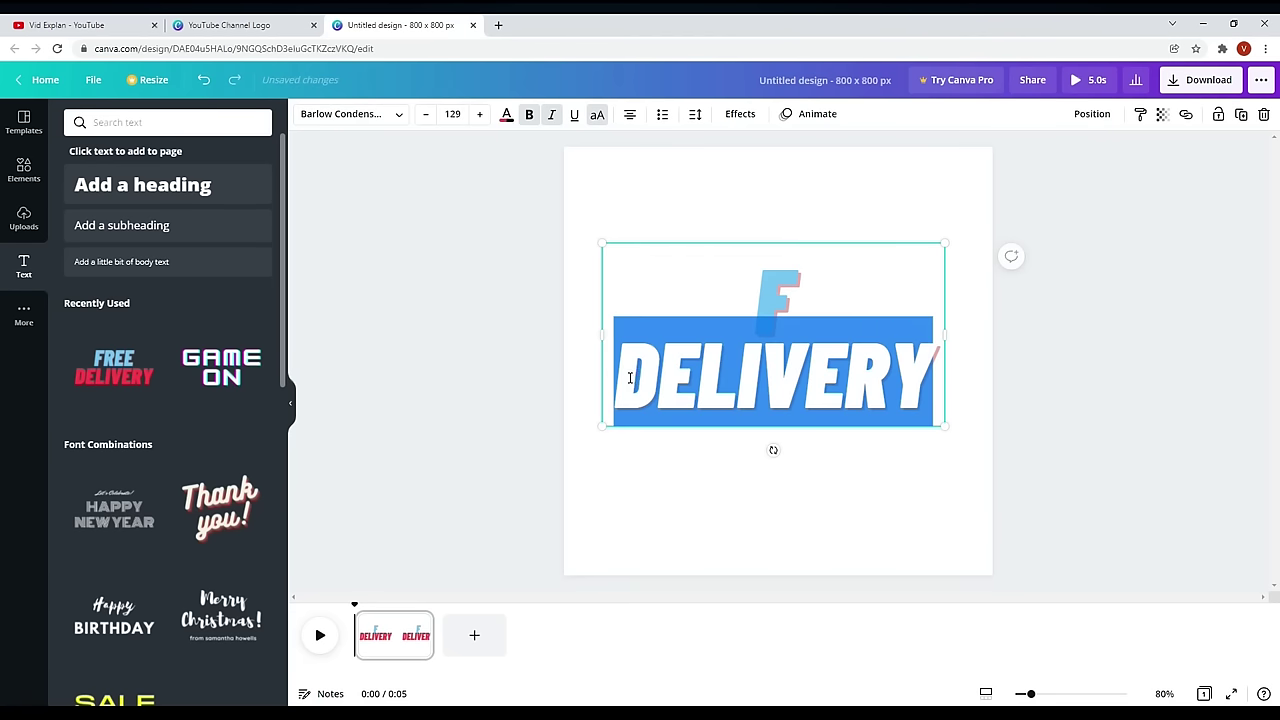
text(G)
click(751, 385)
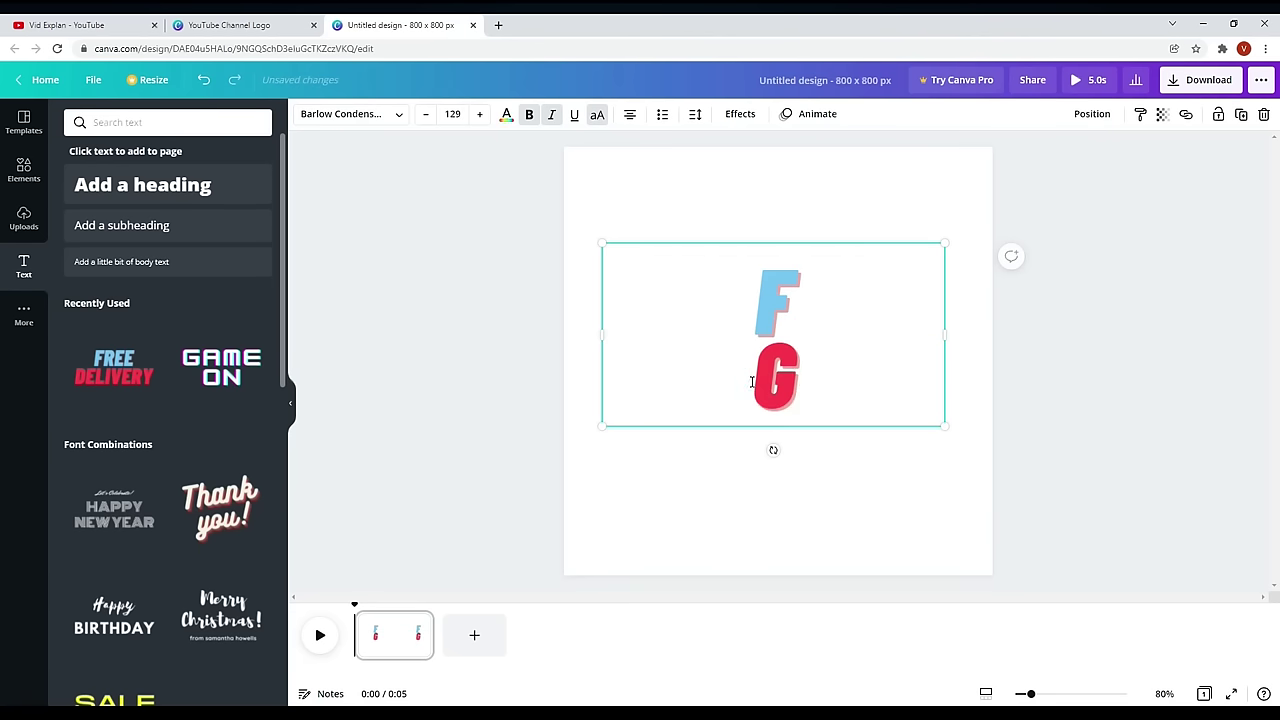
key(BackSpace)
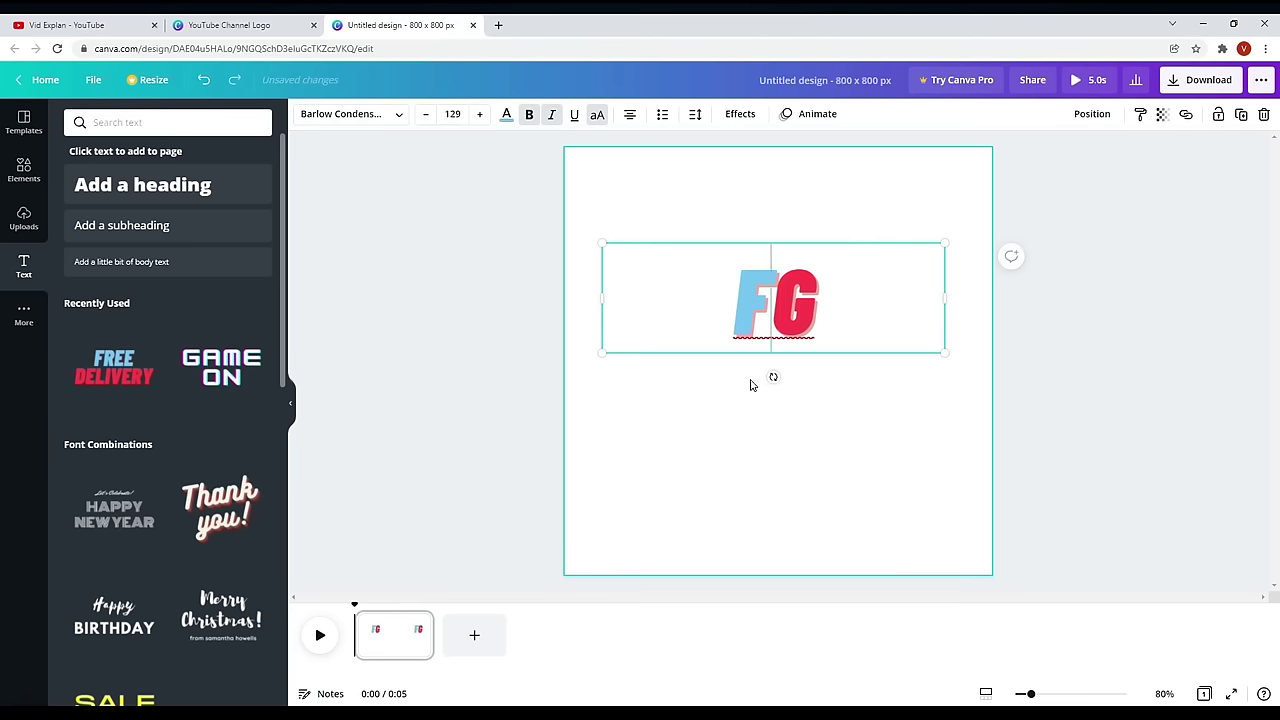
click(899, 388)
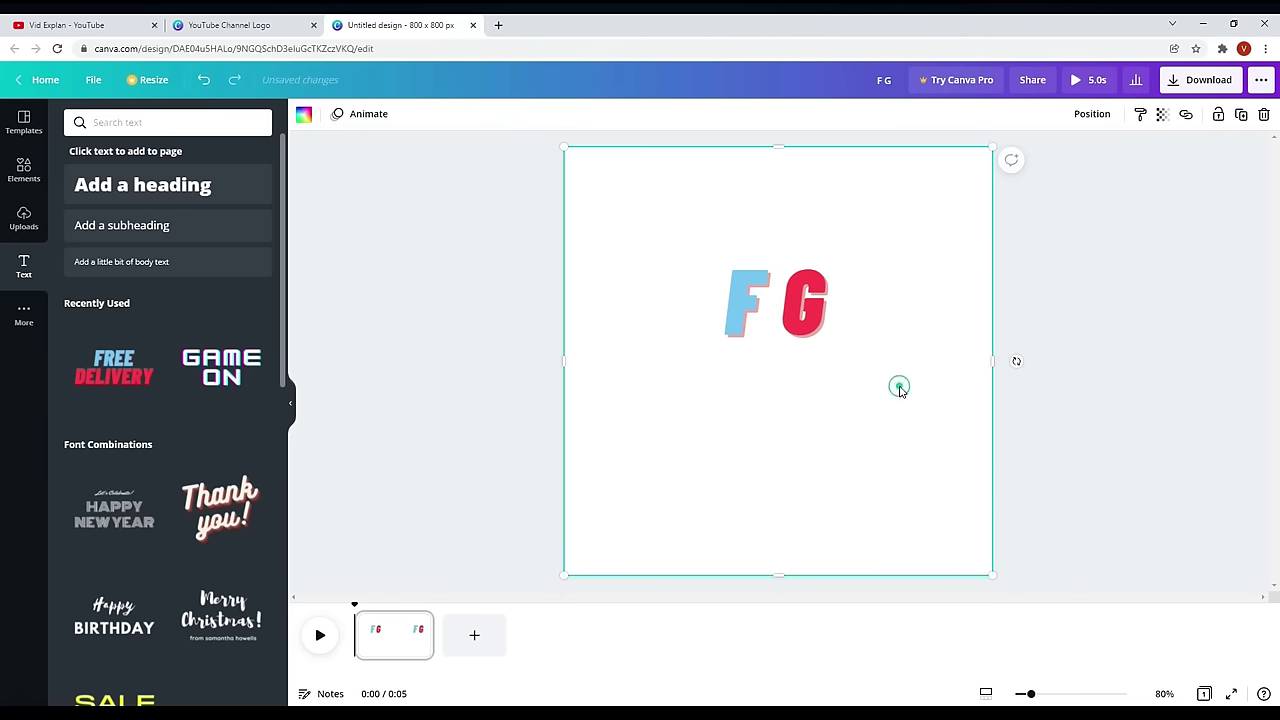
Enlarge the F G text to a font size of about 546 so the letters nearly span the page width
click(820, 310)
drag(600, 352, 300, 470)
drag(1031, 693, 1023, 695)
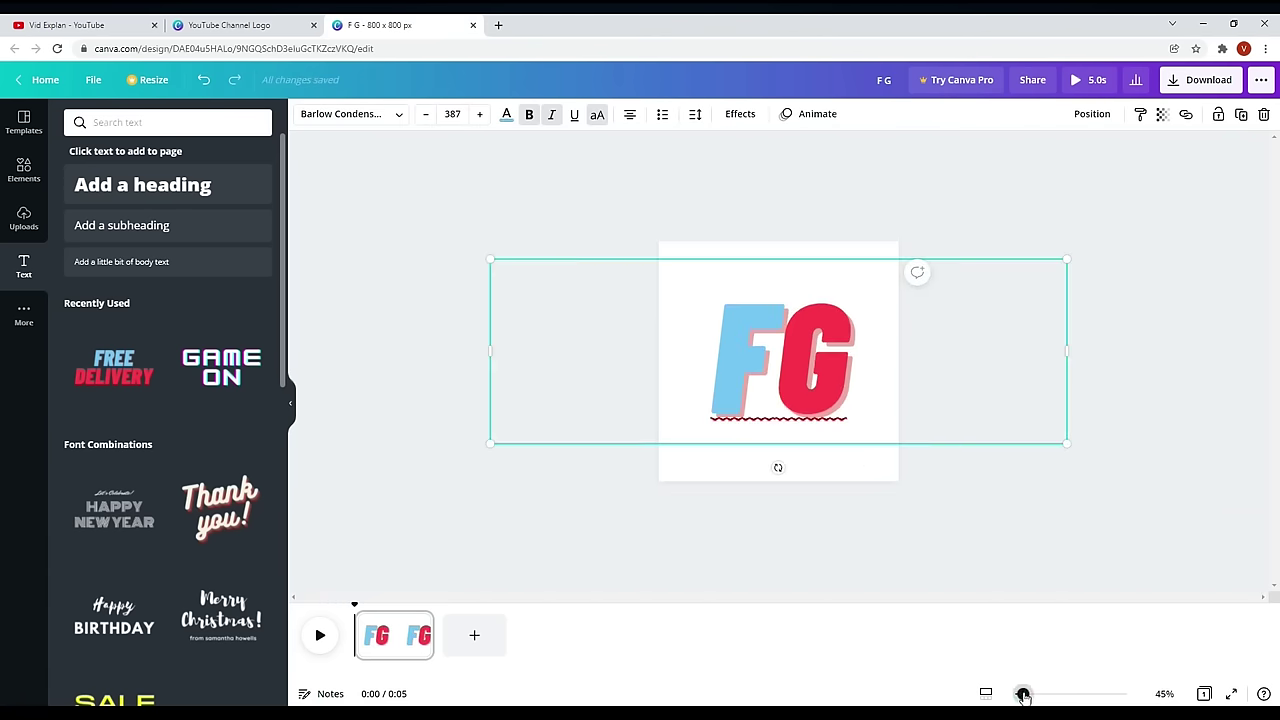
drag(1067, 443, 1171, 480)
click(766, 180)
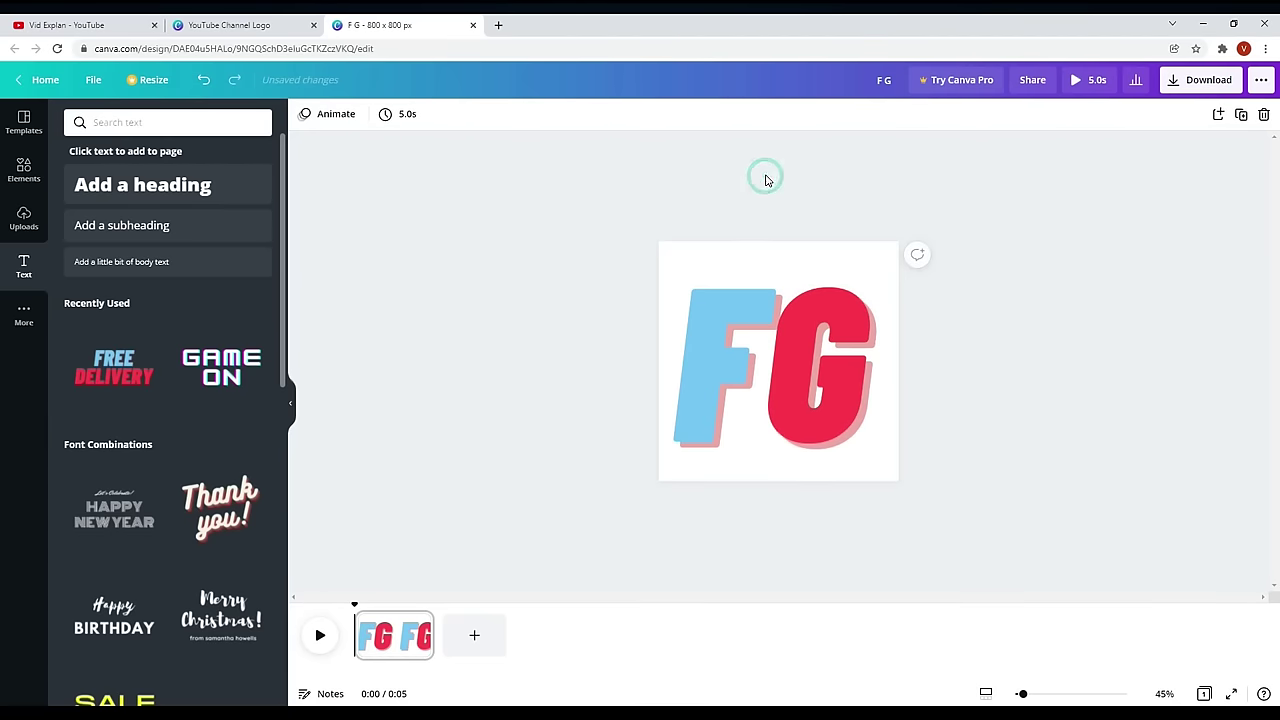
Add the recently used pair of dice graphic and place it over the lower middle of the F G letters
click(24, 170)
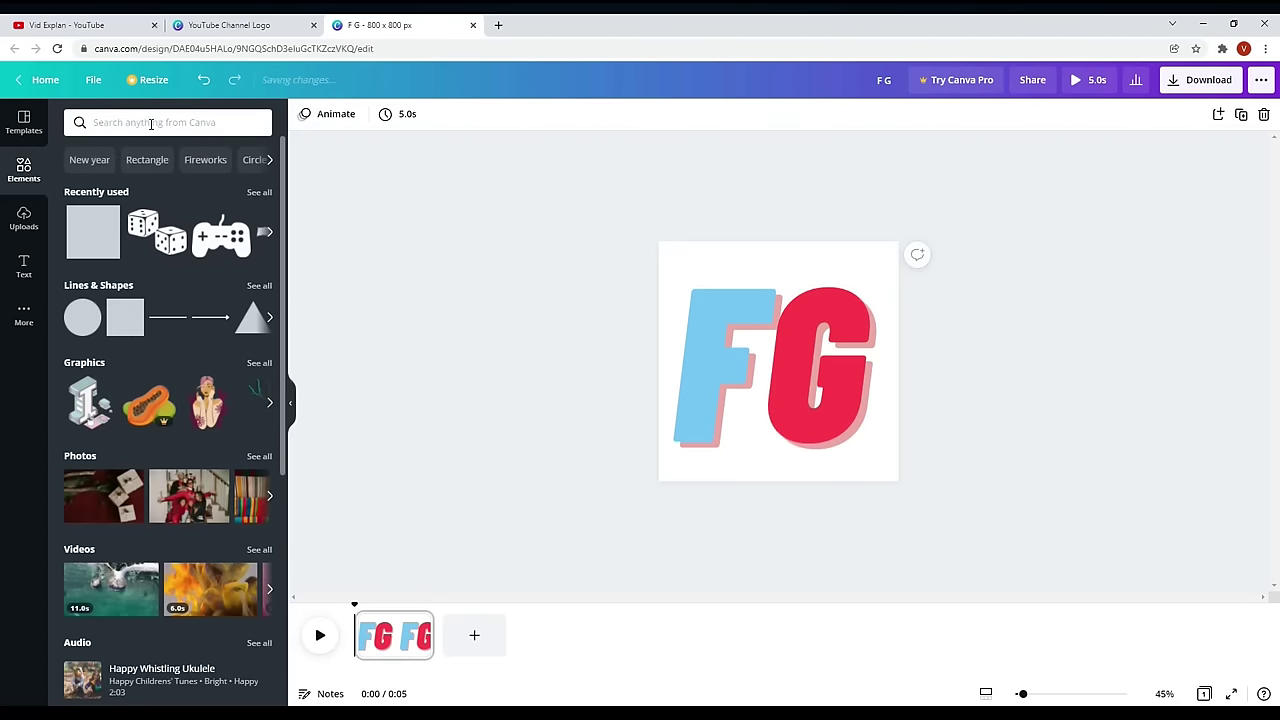
click(147, 227)
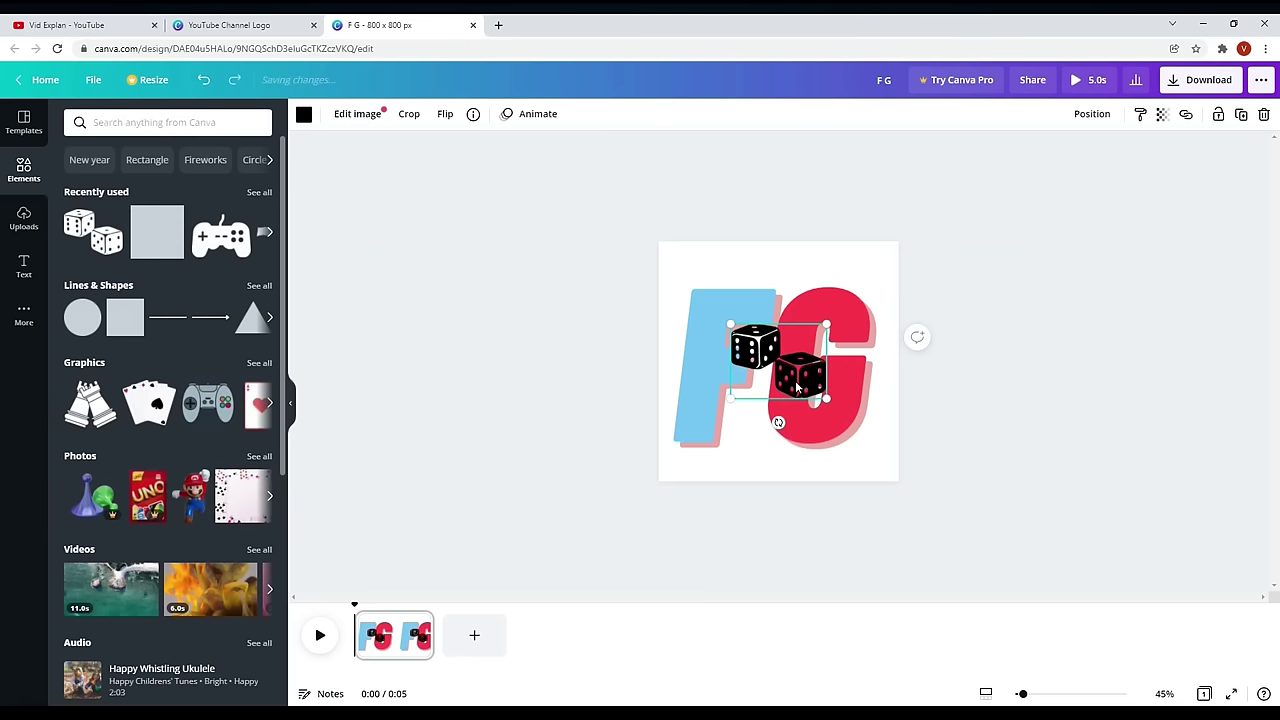
drag(787, 375, 790, 449)
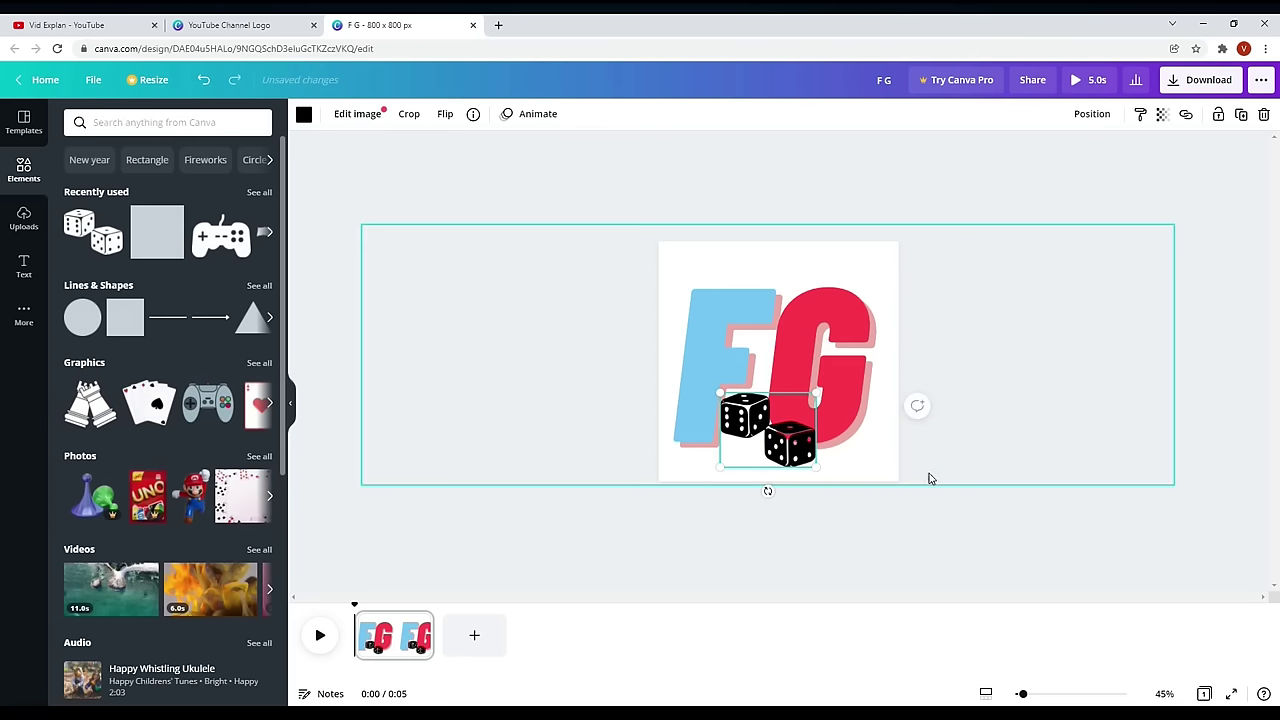
click(984, 472)
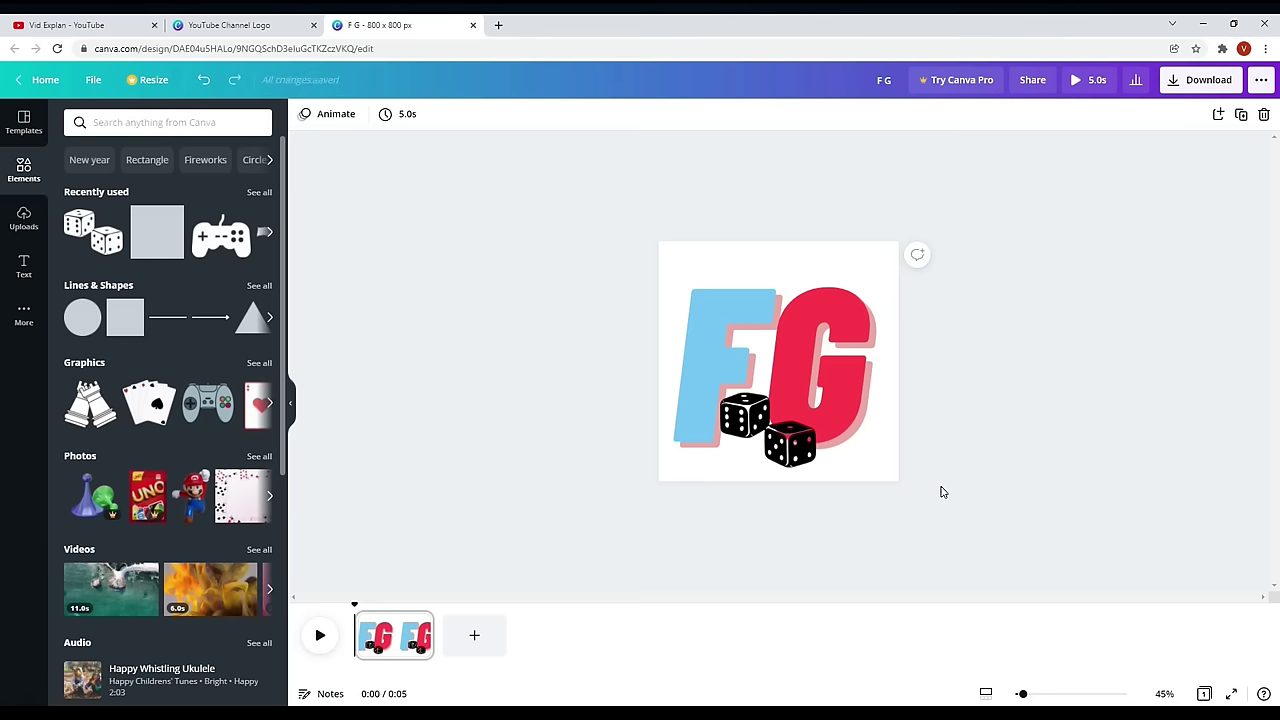
Recolour the whole F G text in the same red as the G
click(731, 357)
click(733, 352)
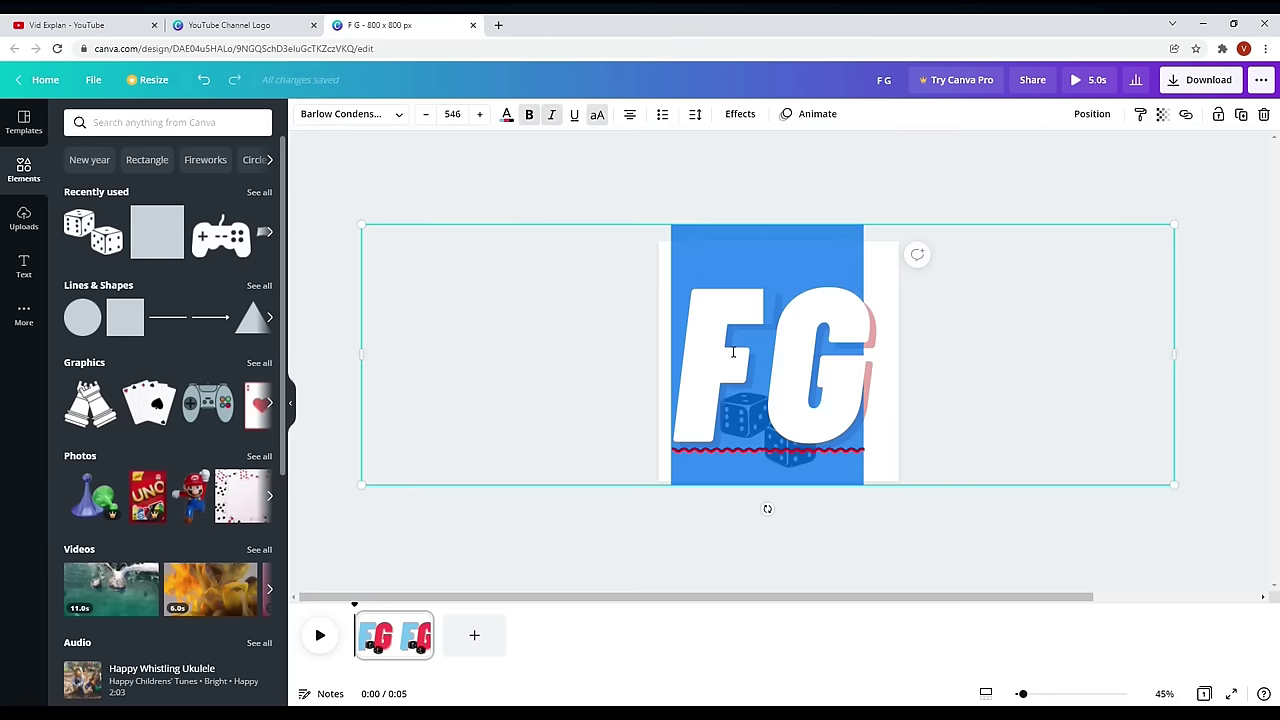
click(506, 113)
click(185, 183)
key(Escape)
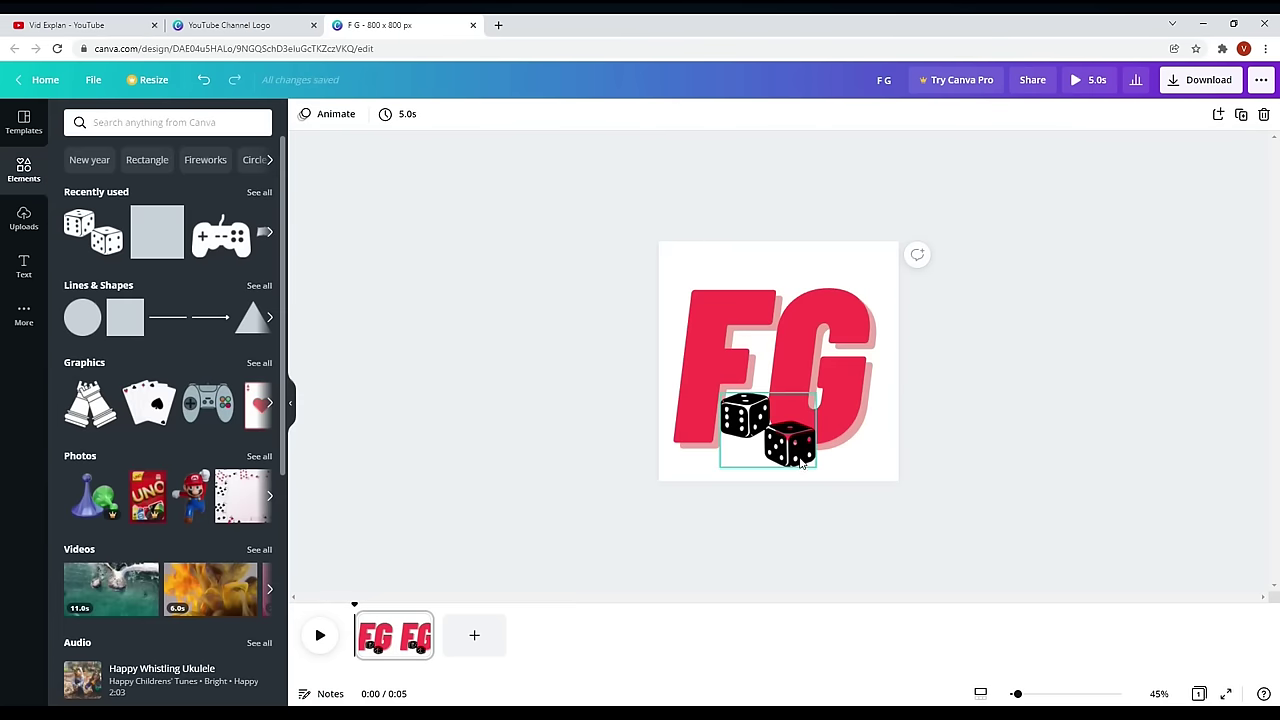
Download the logo as a PNG and show the downloaded F G.png in its folder
click(1183, 82)
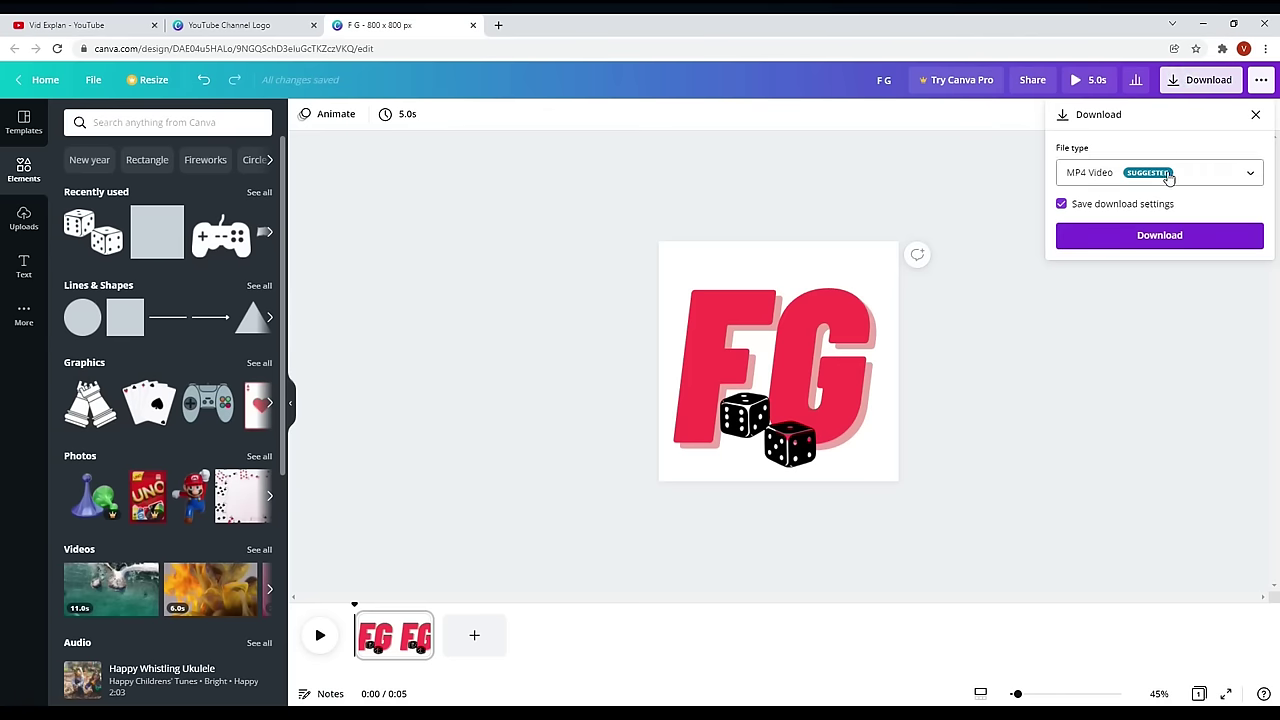
click(1100, 173)
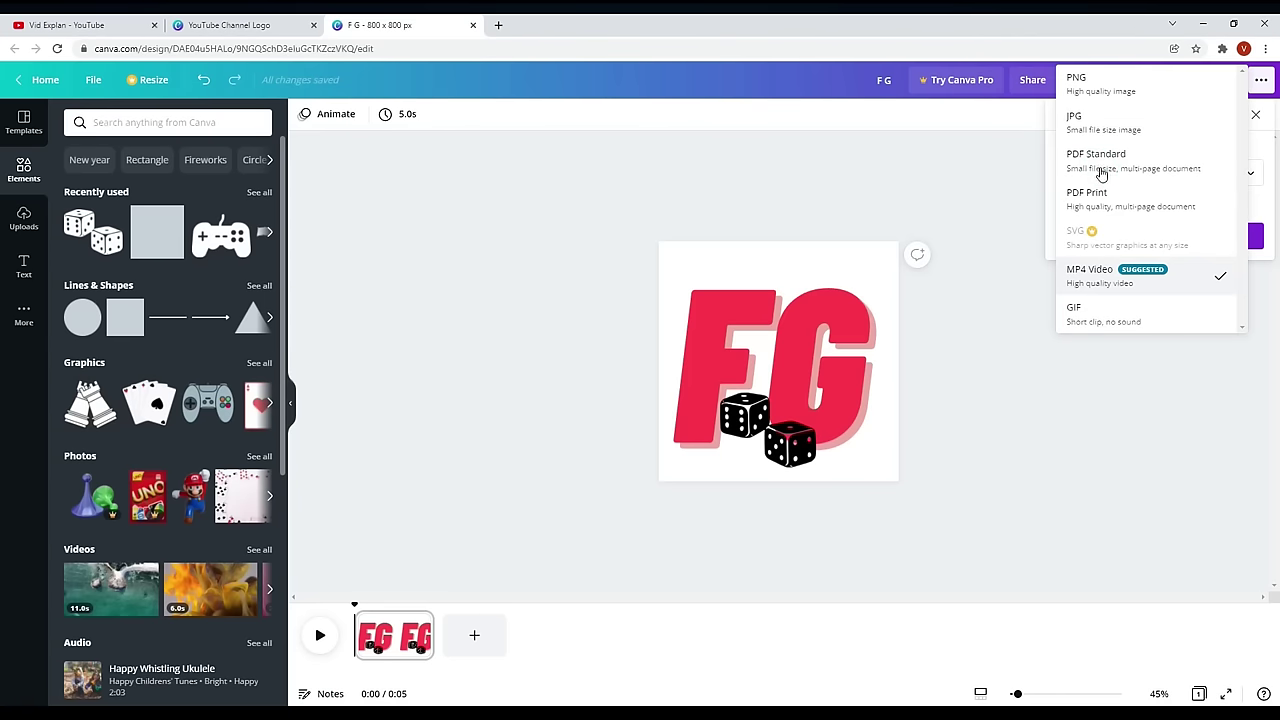
click(1091, 86)
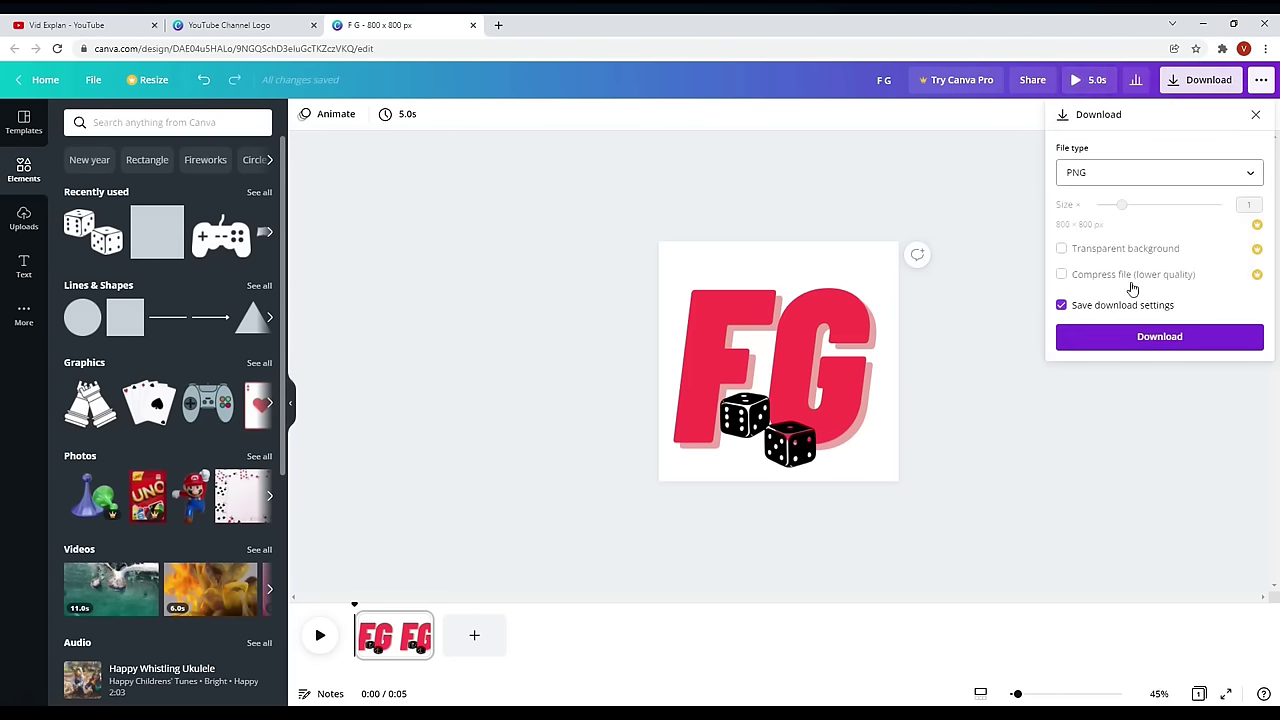
click(1151, 339)
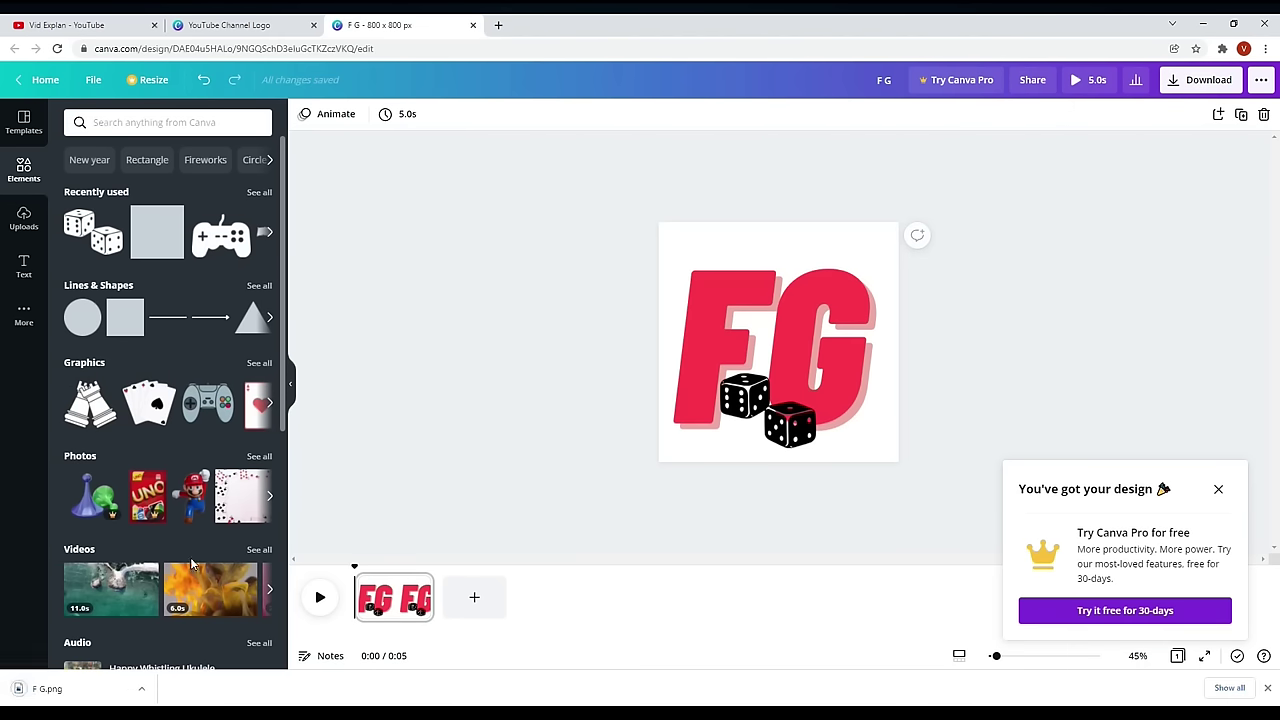
click(1229, 689)
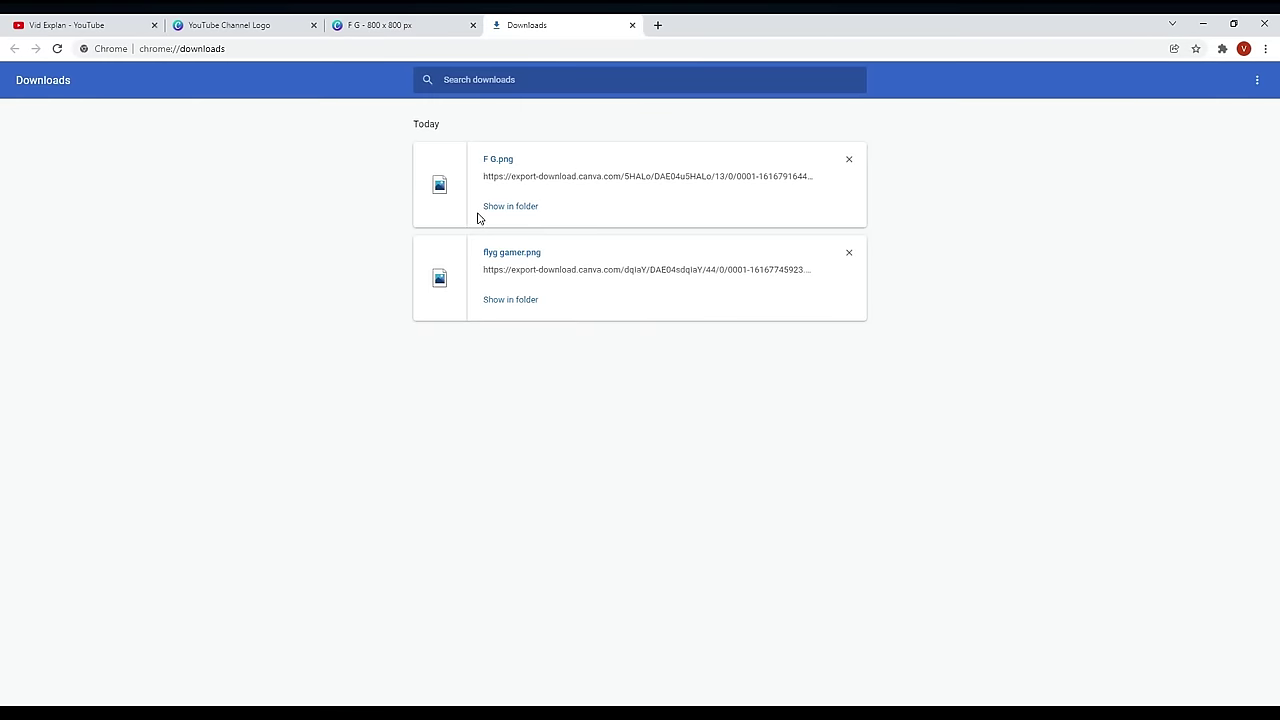
click(497, 206)
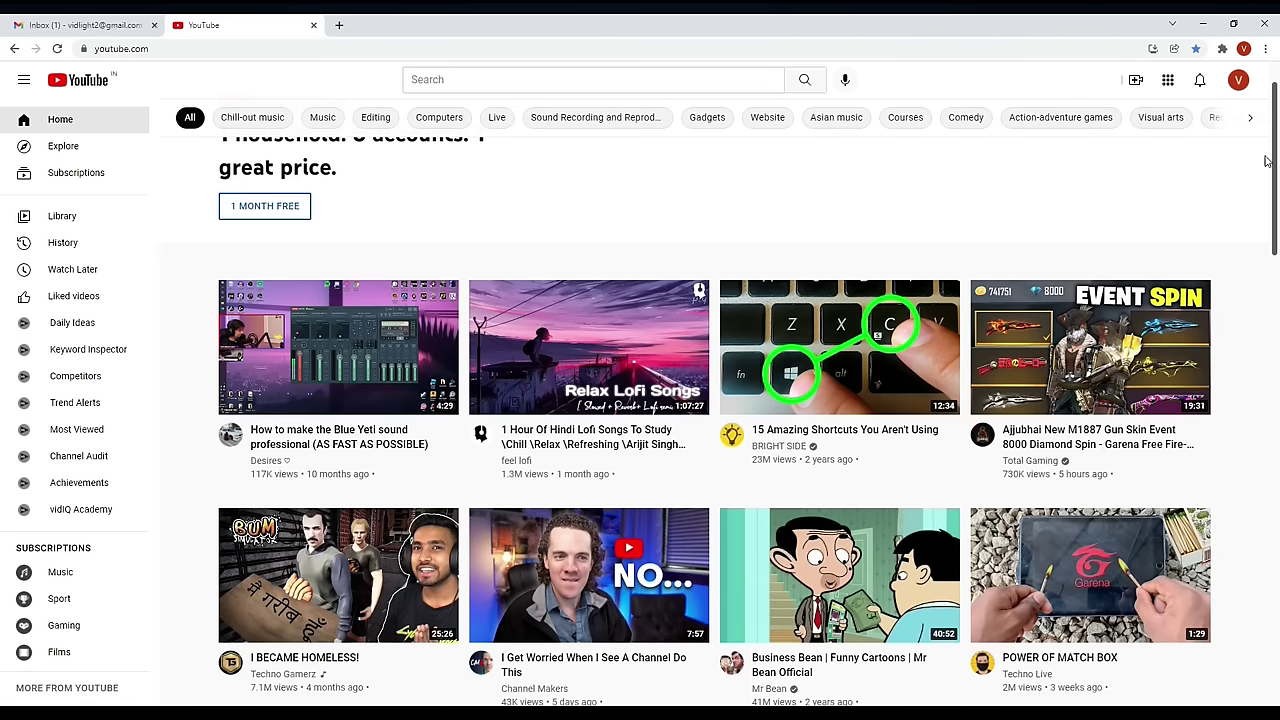
Create a channel on YouTube with the F G image from the Desktop as its picture, keeping the suggested name
click(1241, 82)
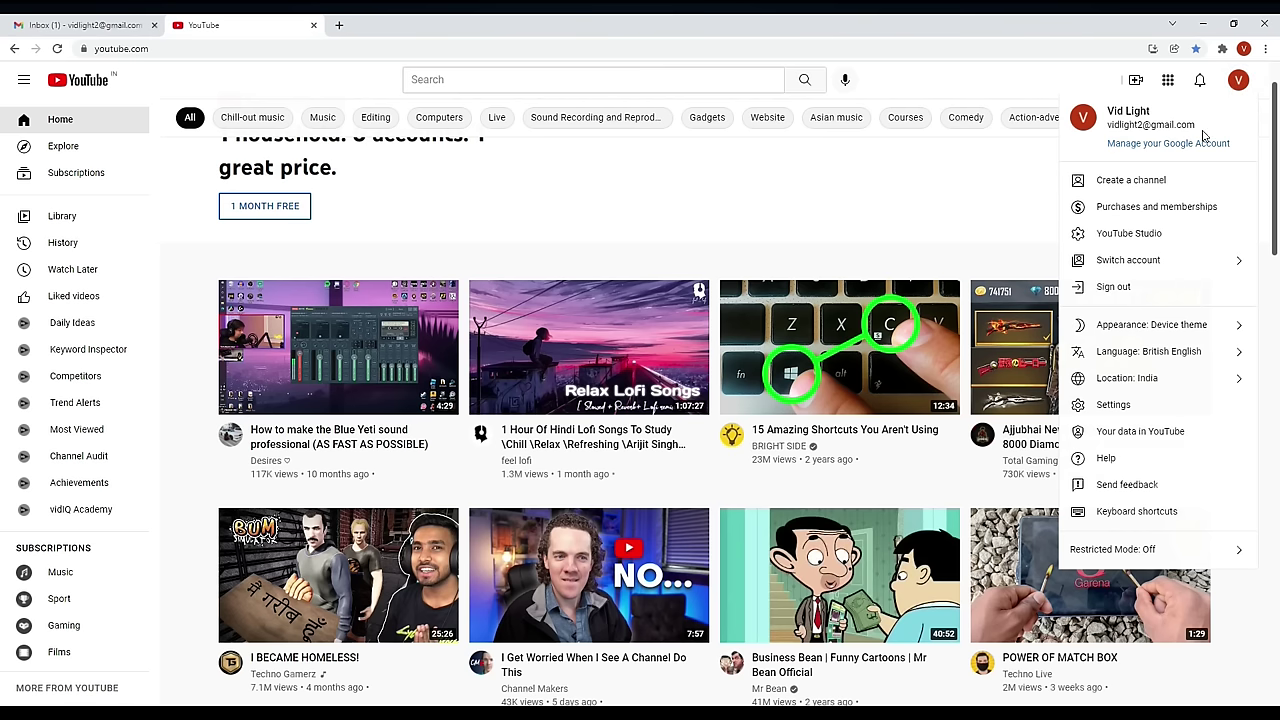
click(1131, 183)
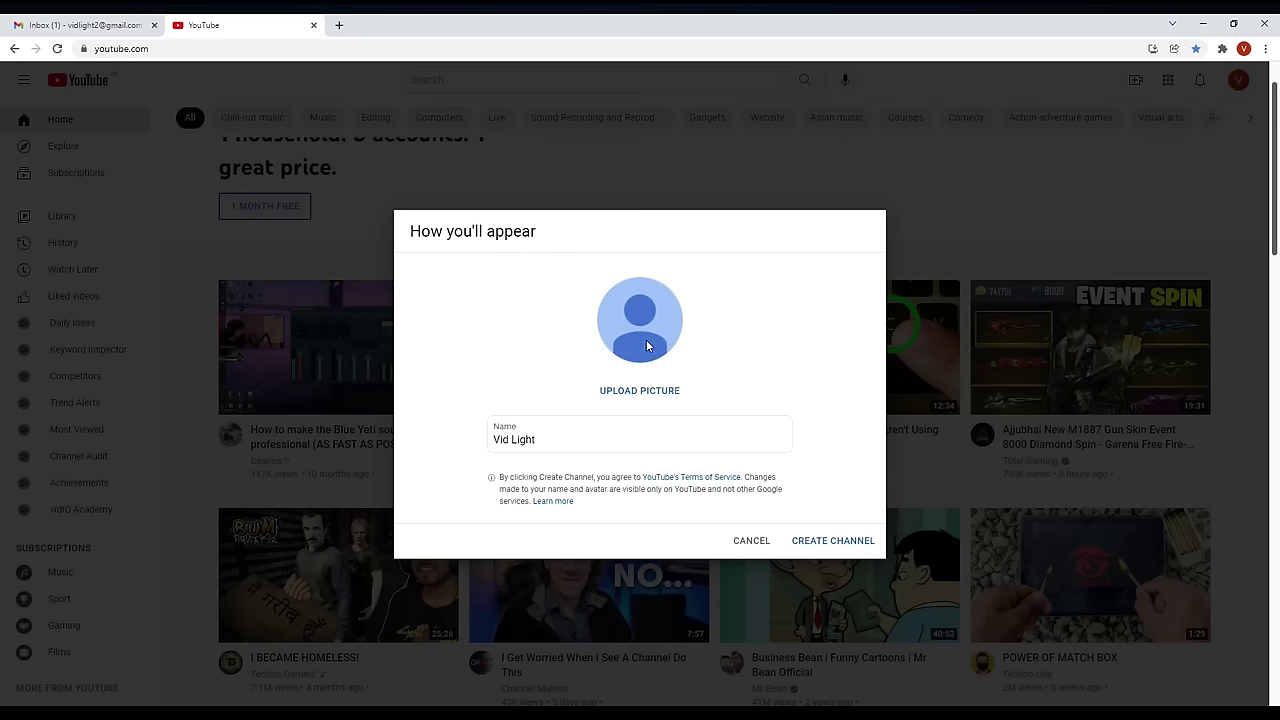
click(640, 393)
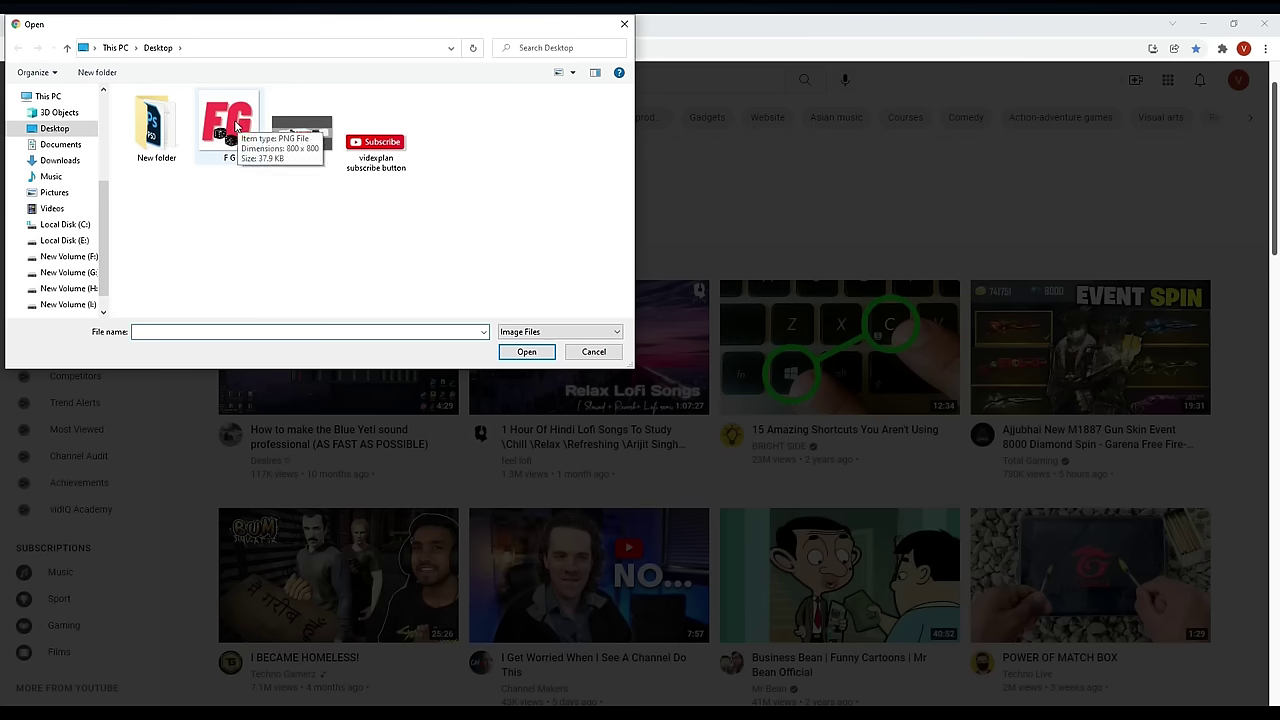
click(231, 129)
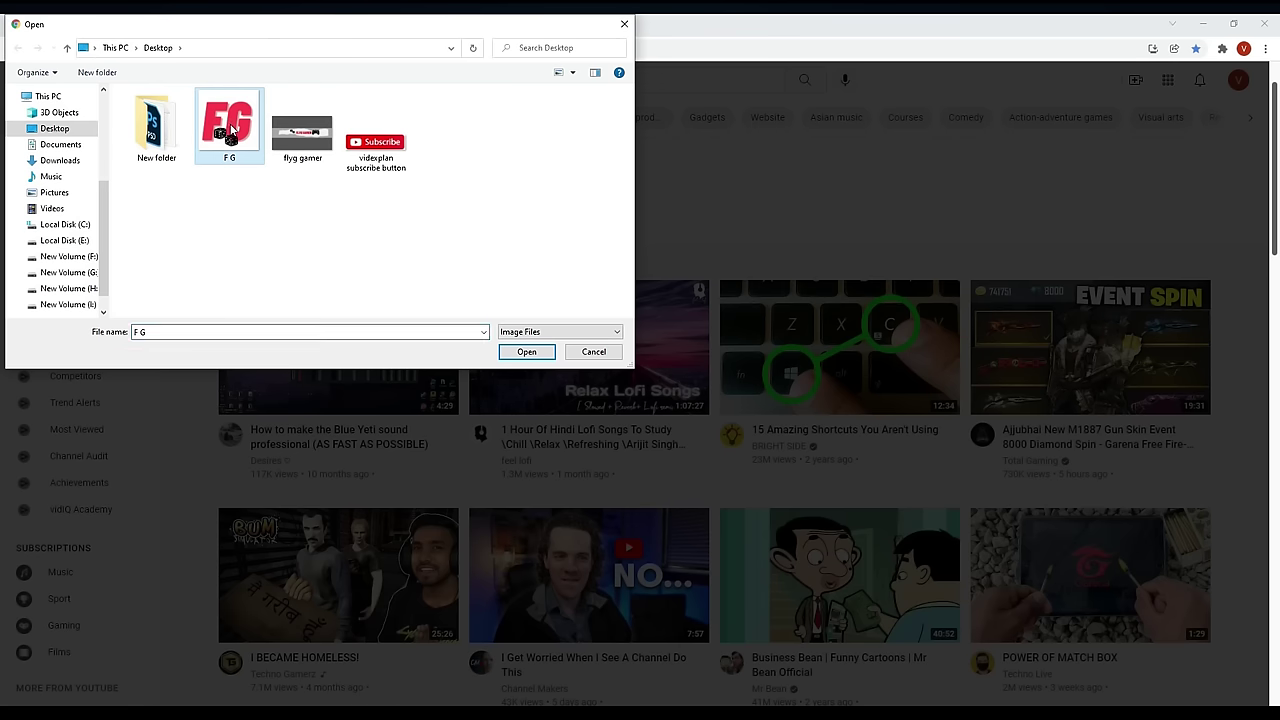
click(527, 353)
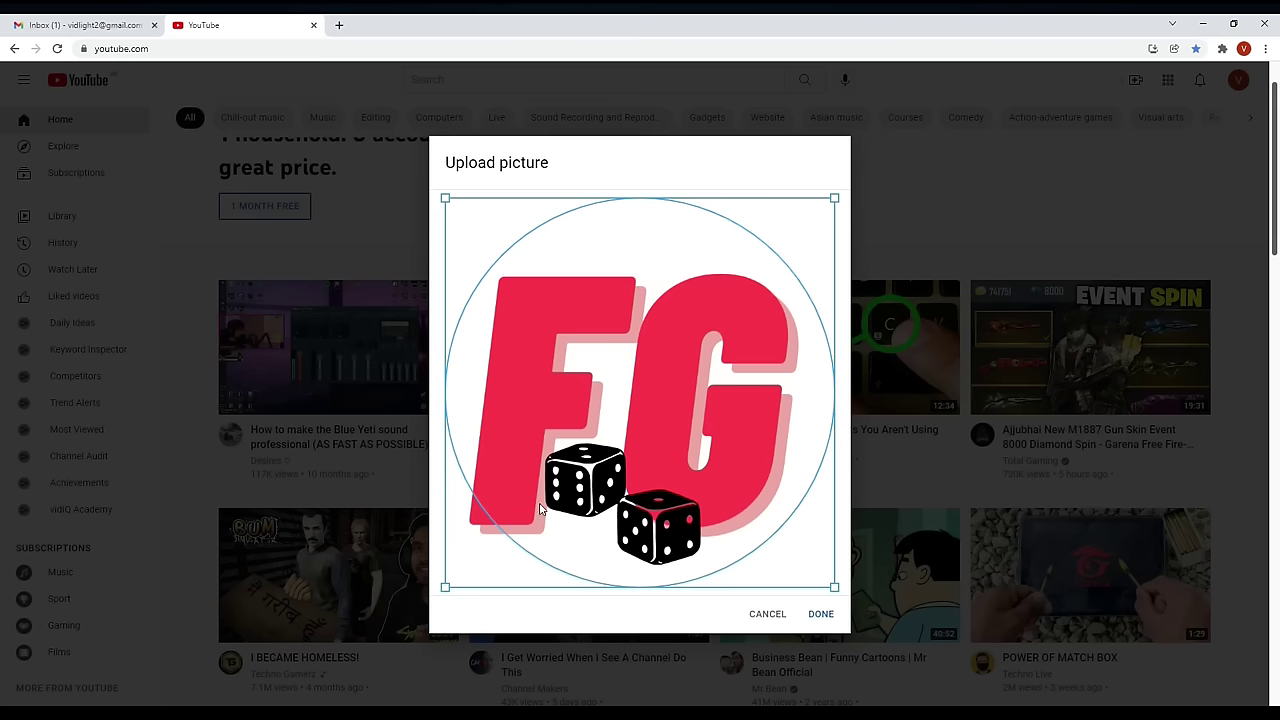
click(821, 618)
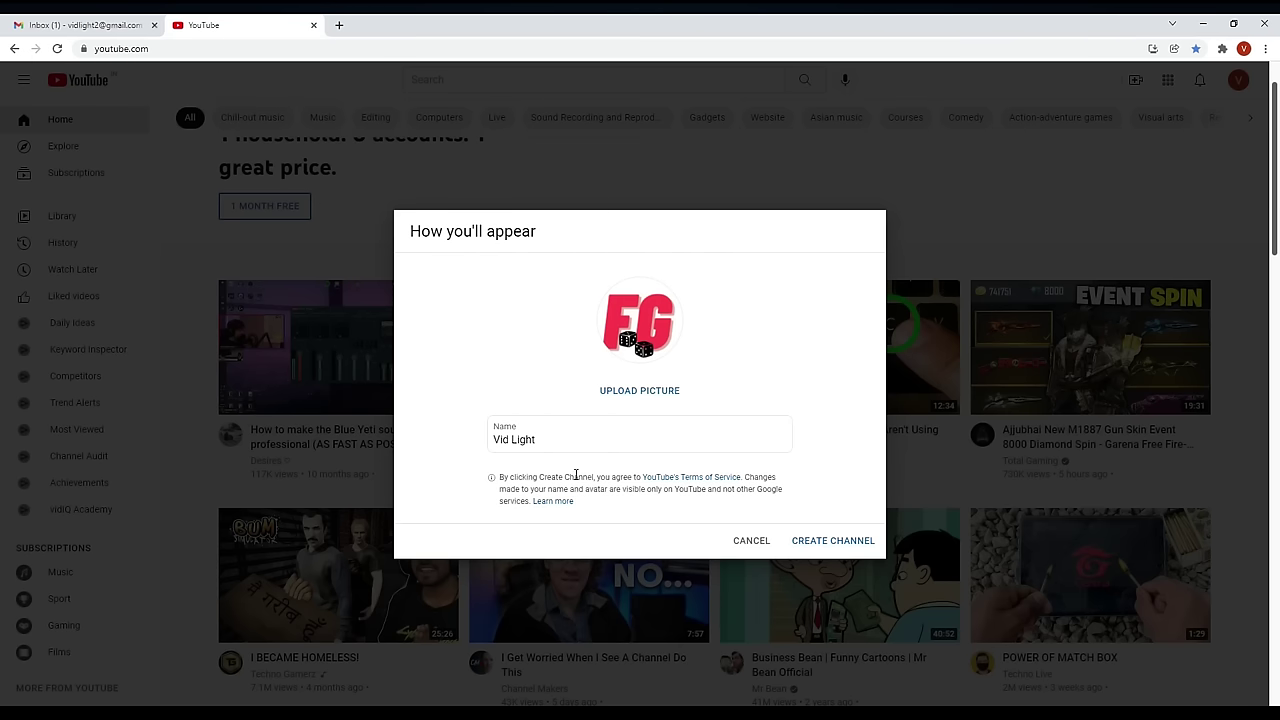
click(824, 542)
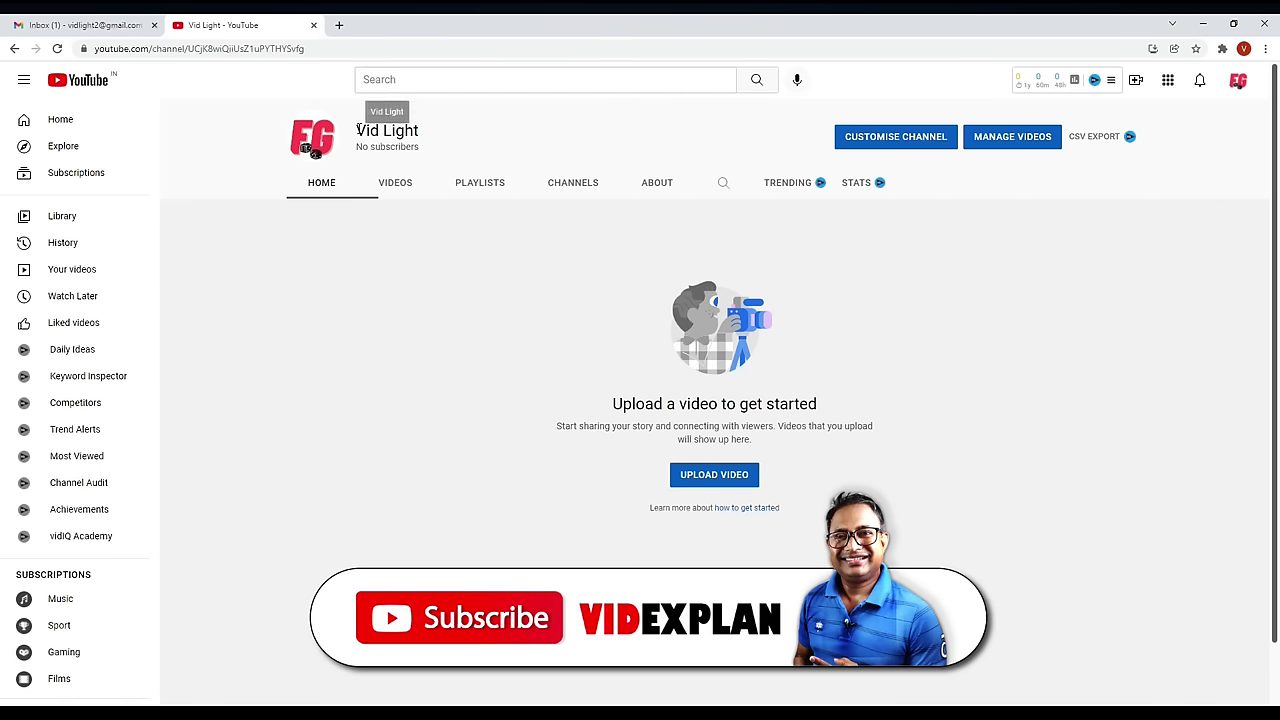
drag(358, 130, 422, 133)
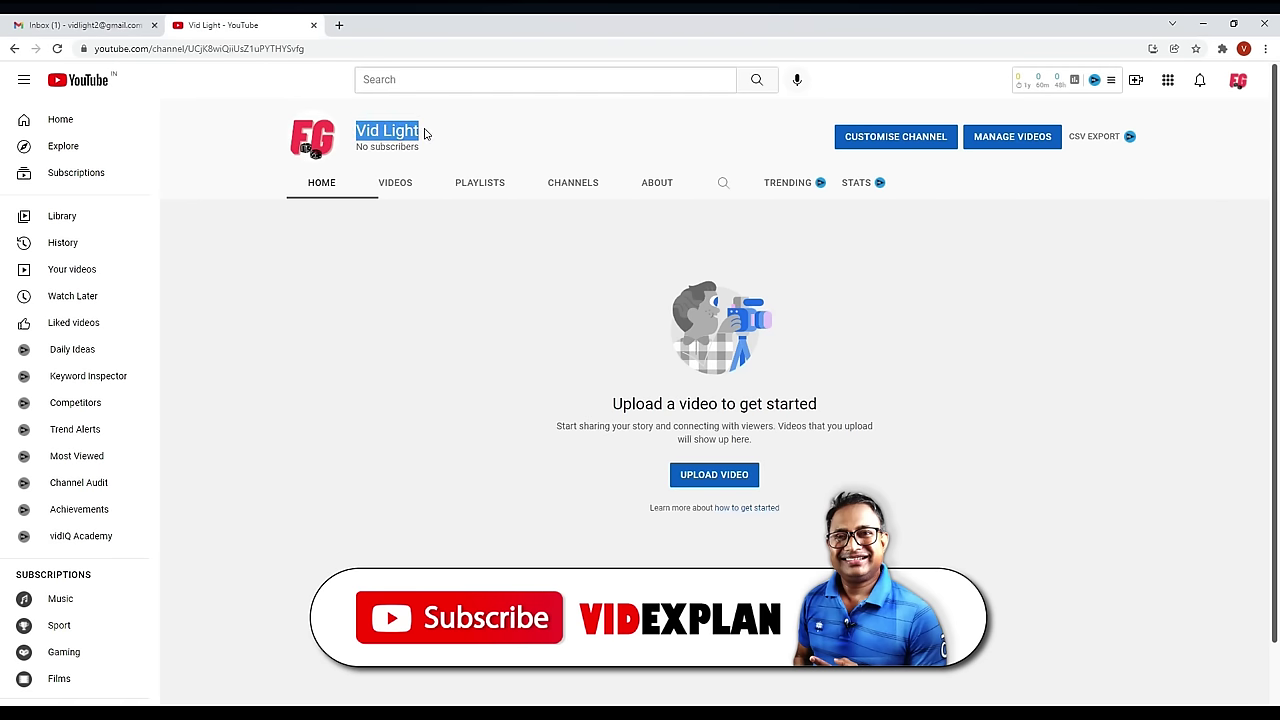
drag(357, 147, 422, 150)
click(440, 148)
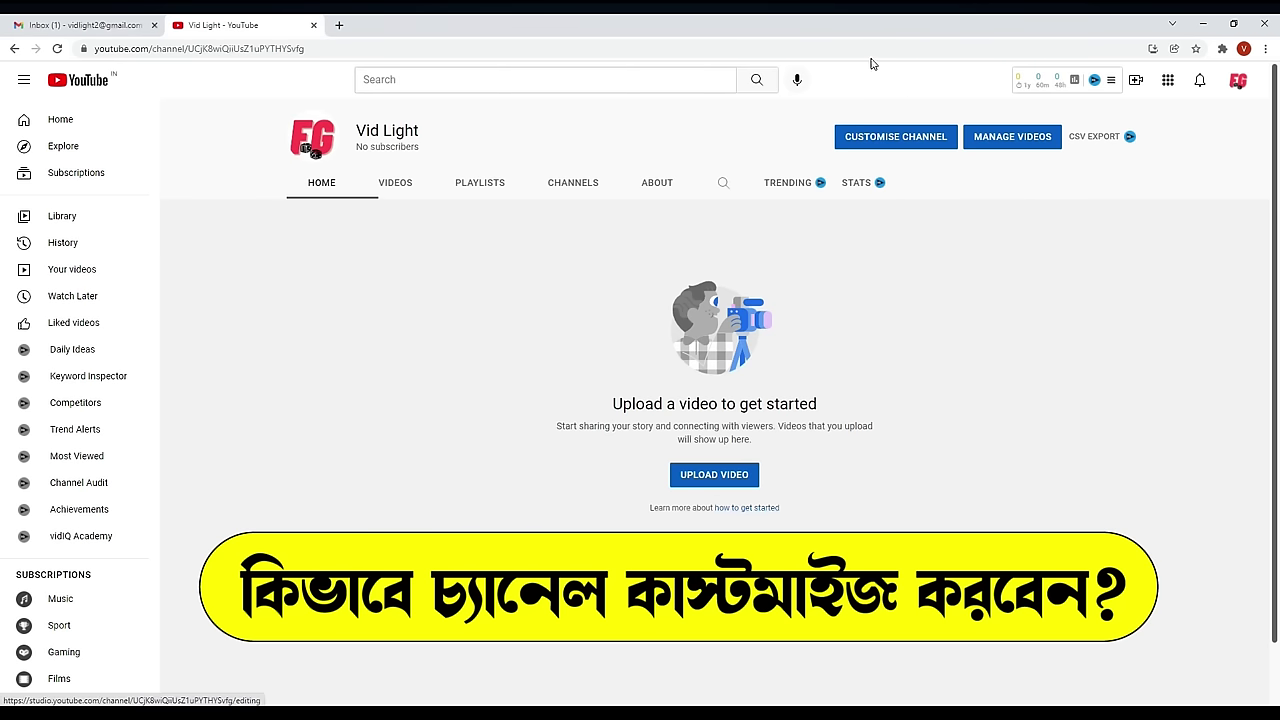
Open the channel's customisation in YouTube Studio, dismiss the welcome message and go to the Branding settings
click(902, 145)
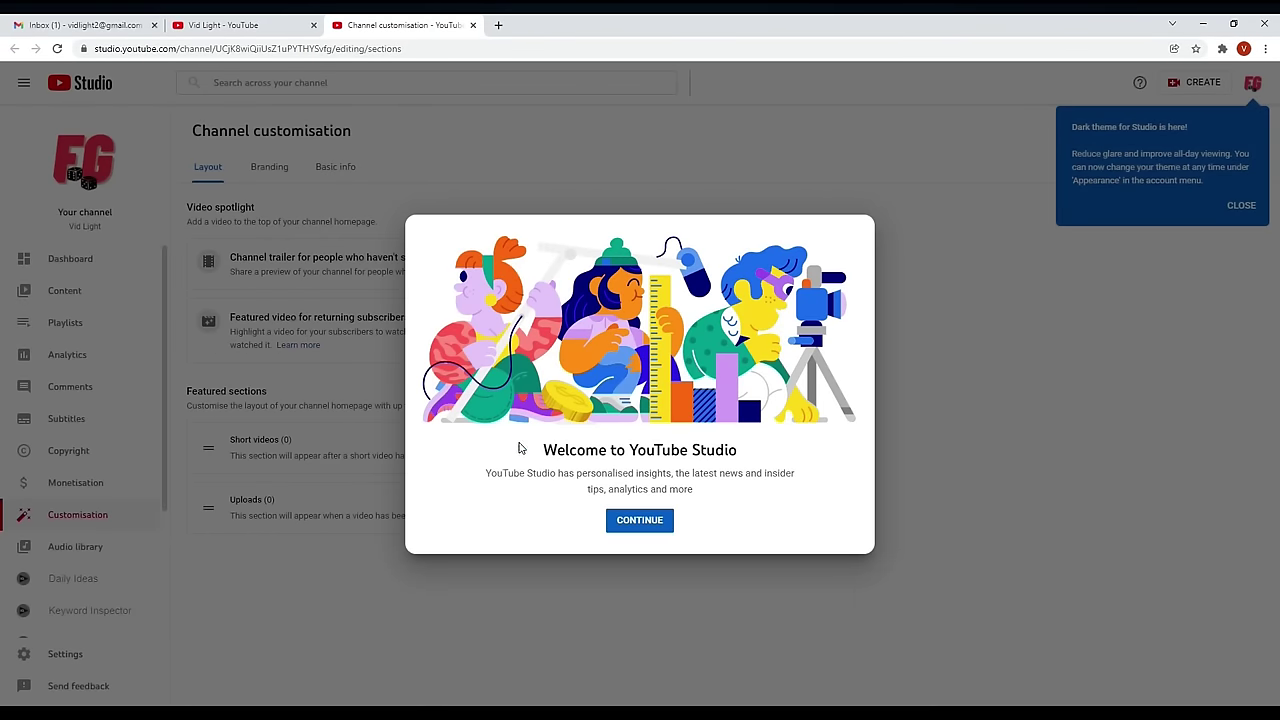
click(645, 525)
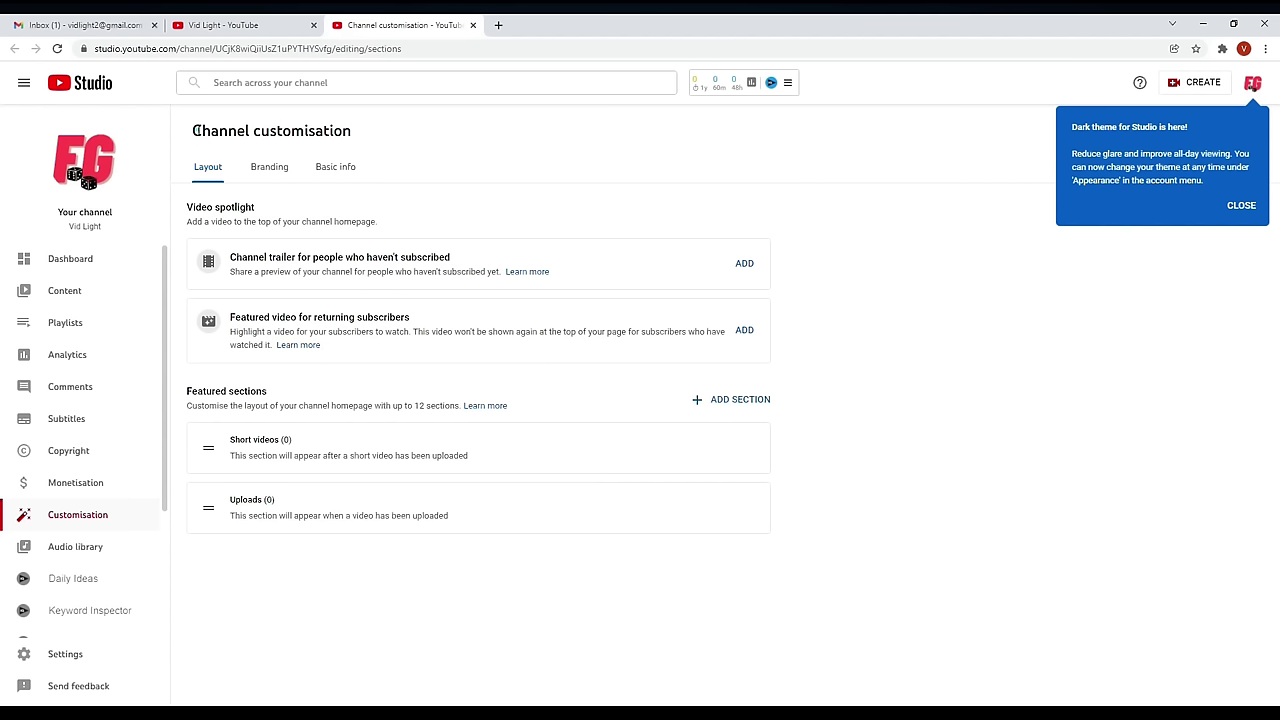
drag(195, 130, 354, 146)
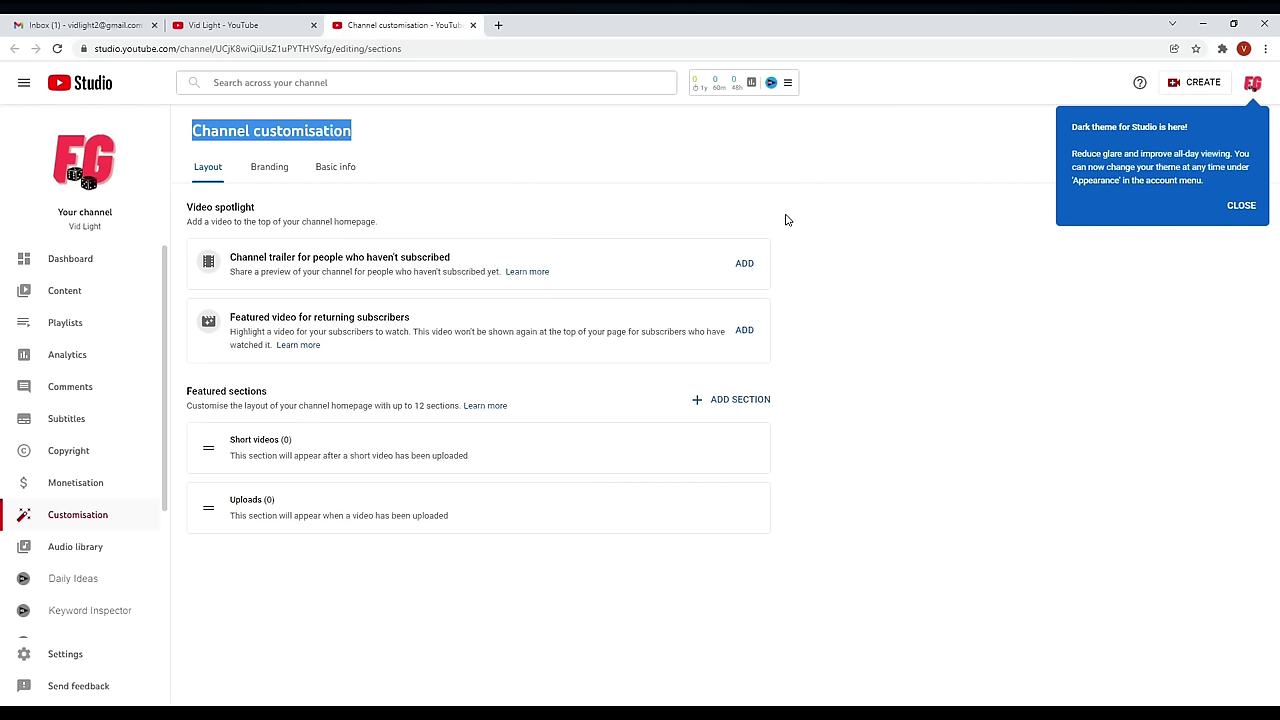
click(269, 172)
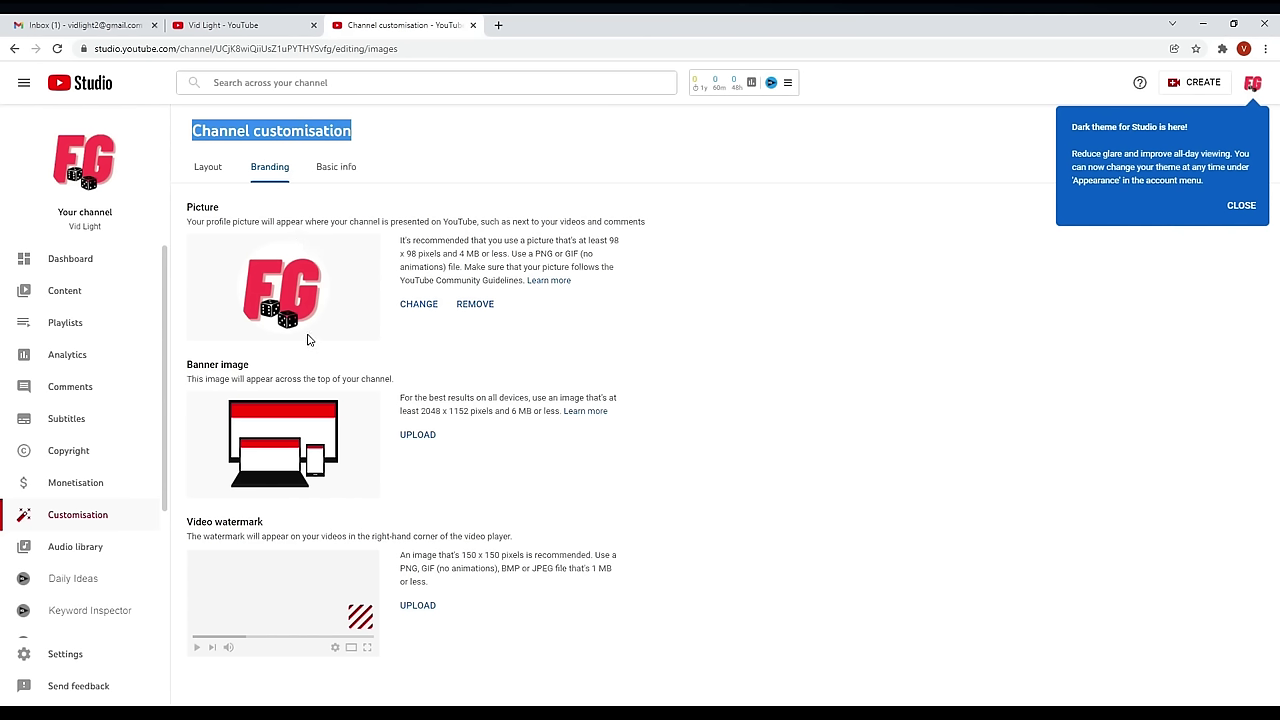
click(419, 305)
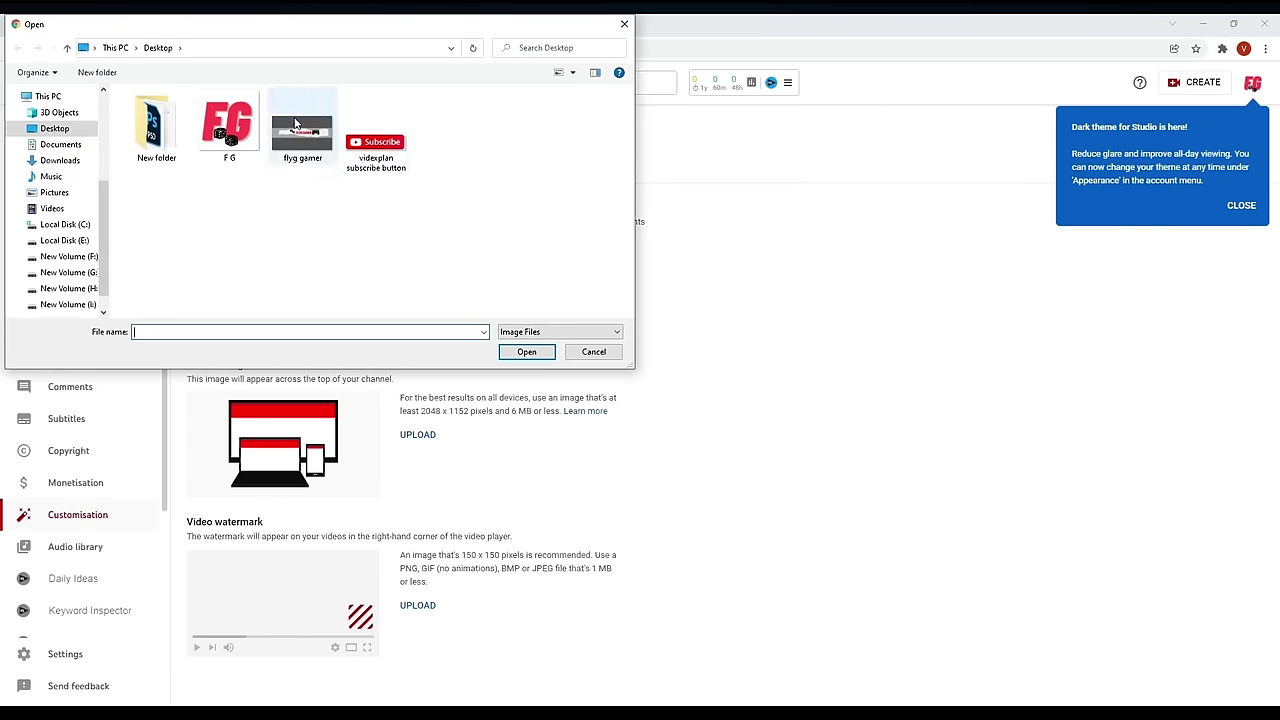
click(590, 351)
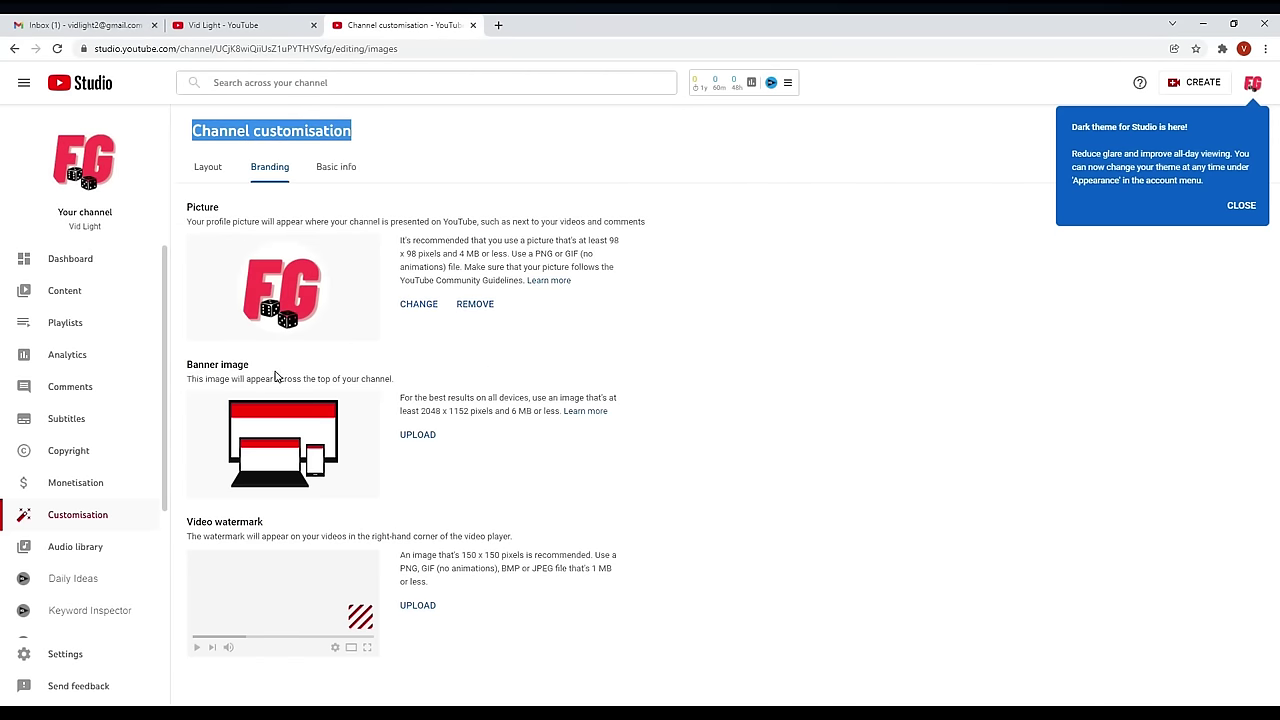
Upload the flyg gamer image from the Desktop as the channel's banner and accept the default crop
click(418, 435)
click(291, 118)
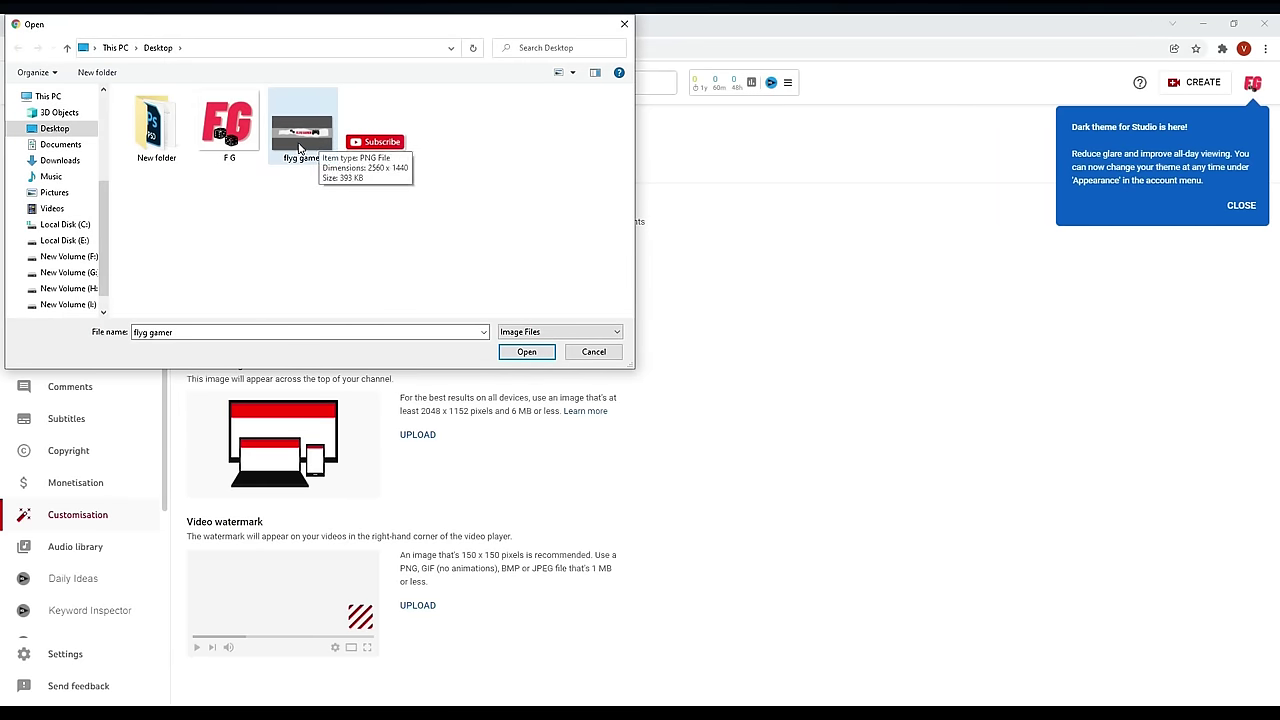
double_click(298, 148)
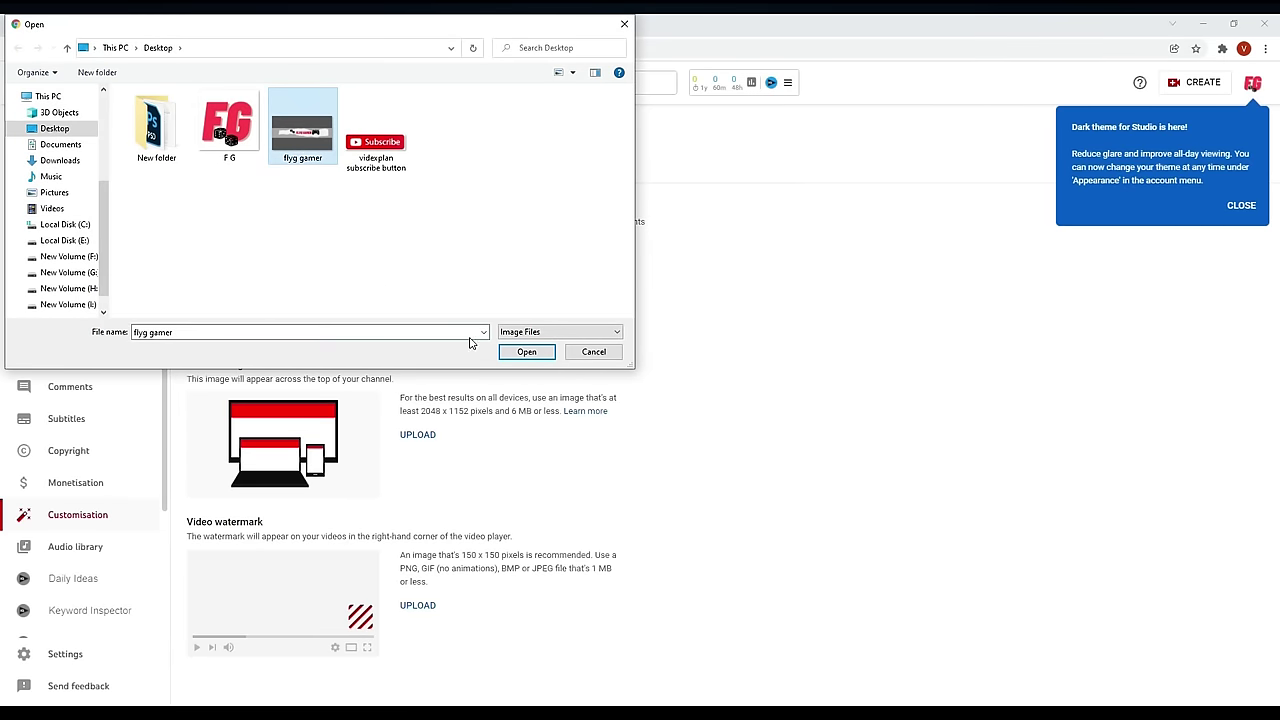
click(529, 352)
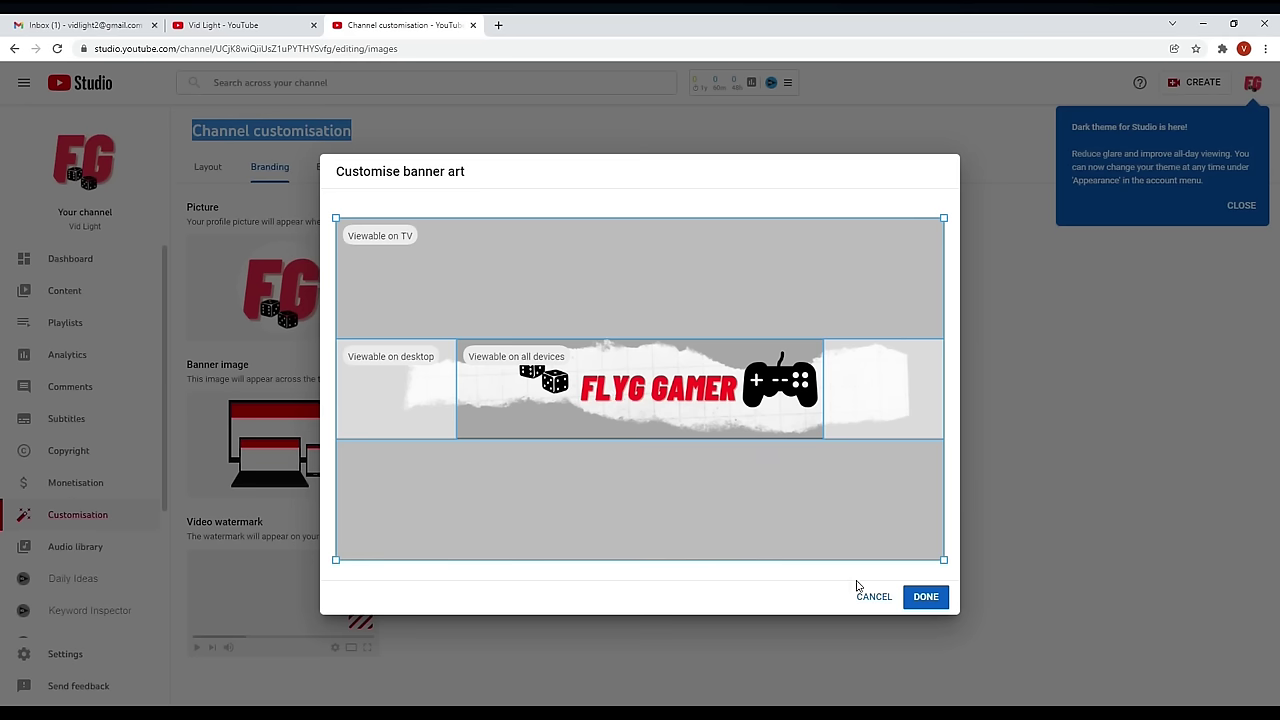
click(928, 598)
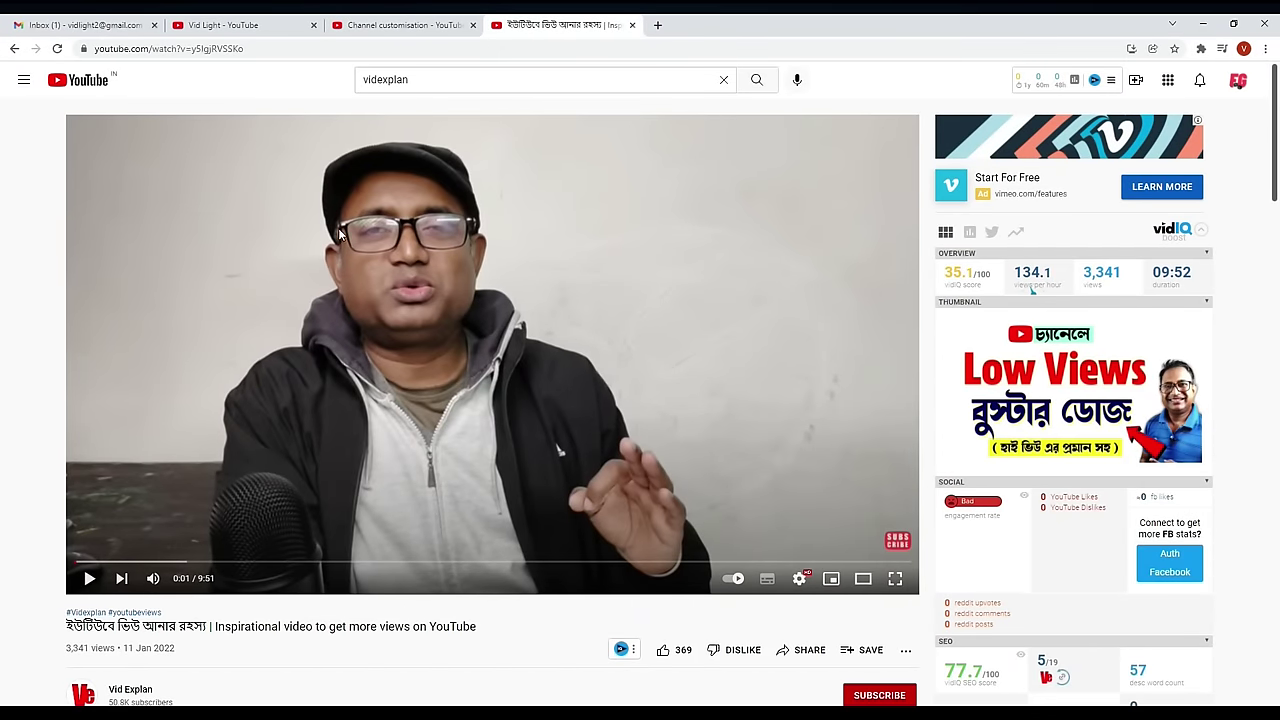
Upload the red Subscribe button image named F G from the Desktop as the channel's video watermark, keeping the default crop
mouse_move(896, 540)
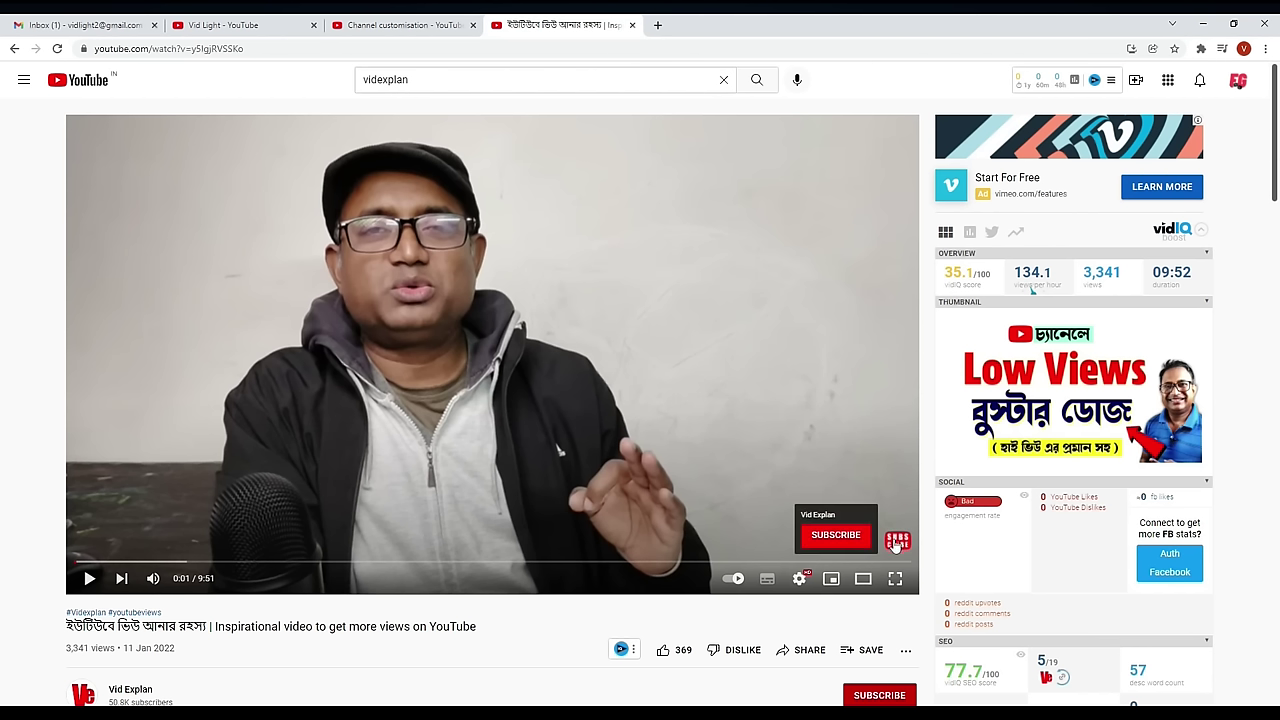
click(397, 24)
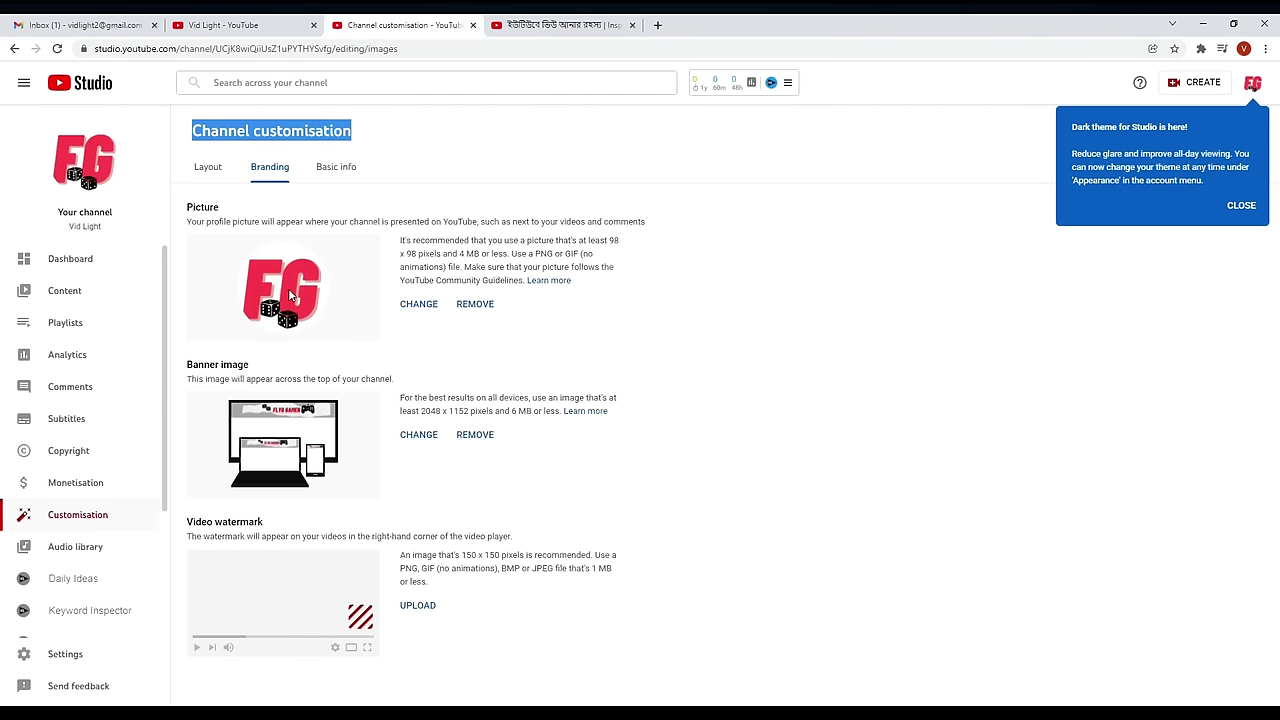
click(563, 501)
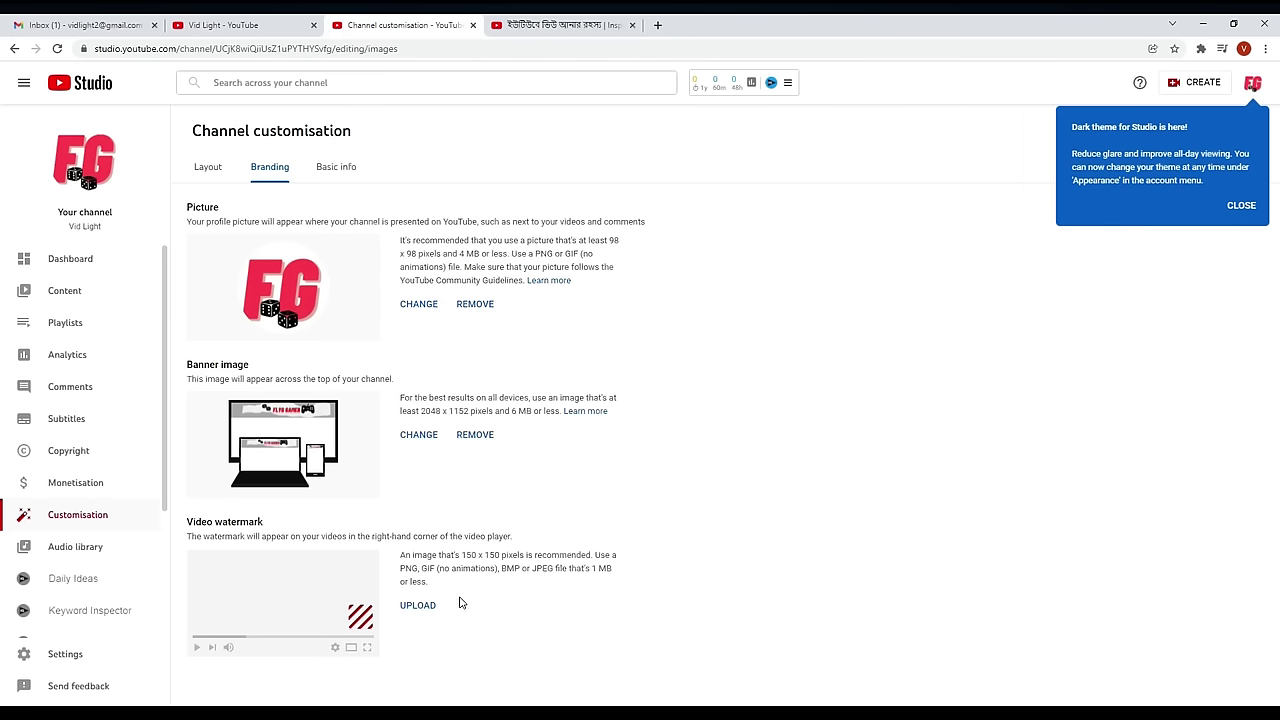
click(415, 606)
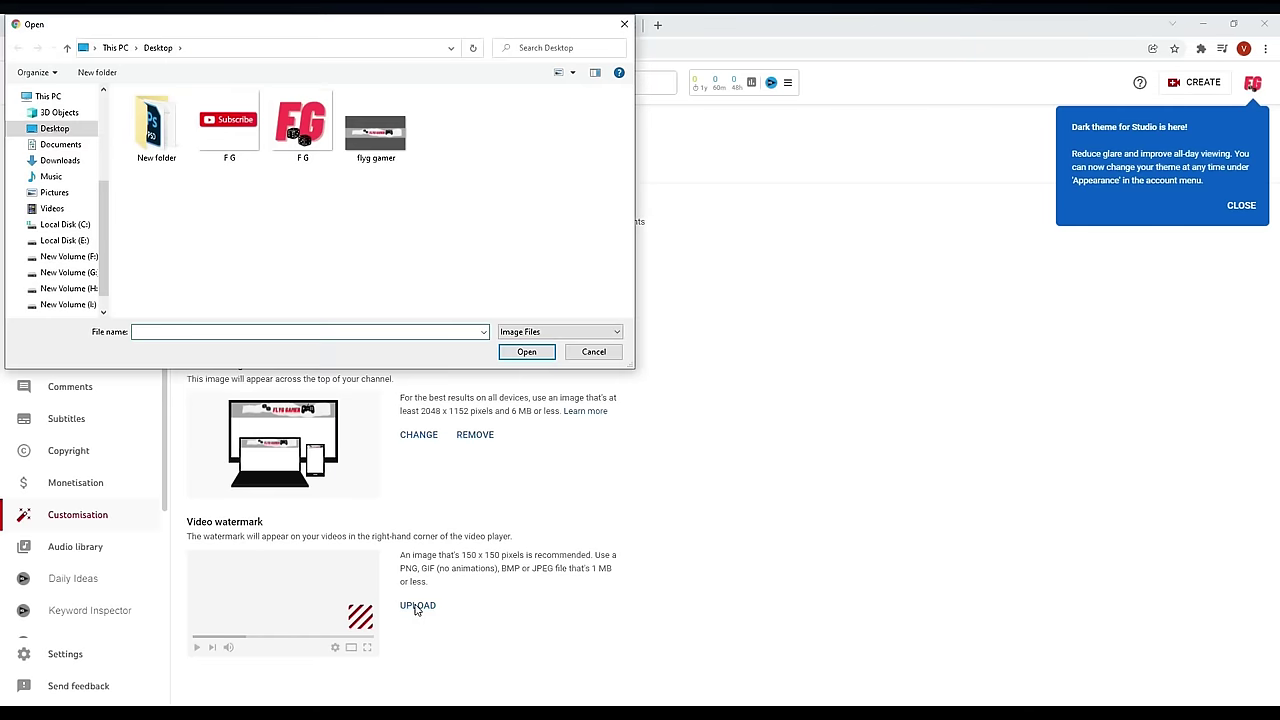
click(236, 119)
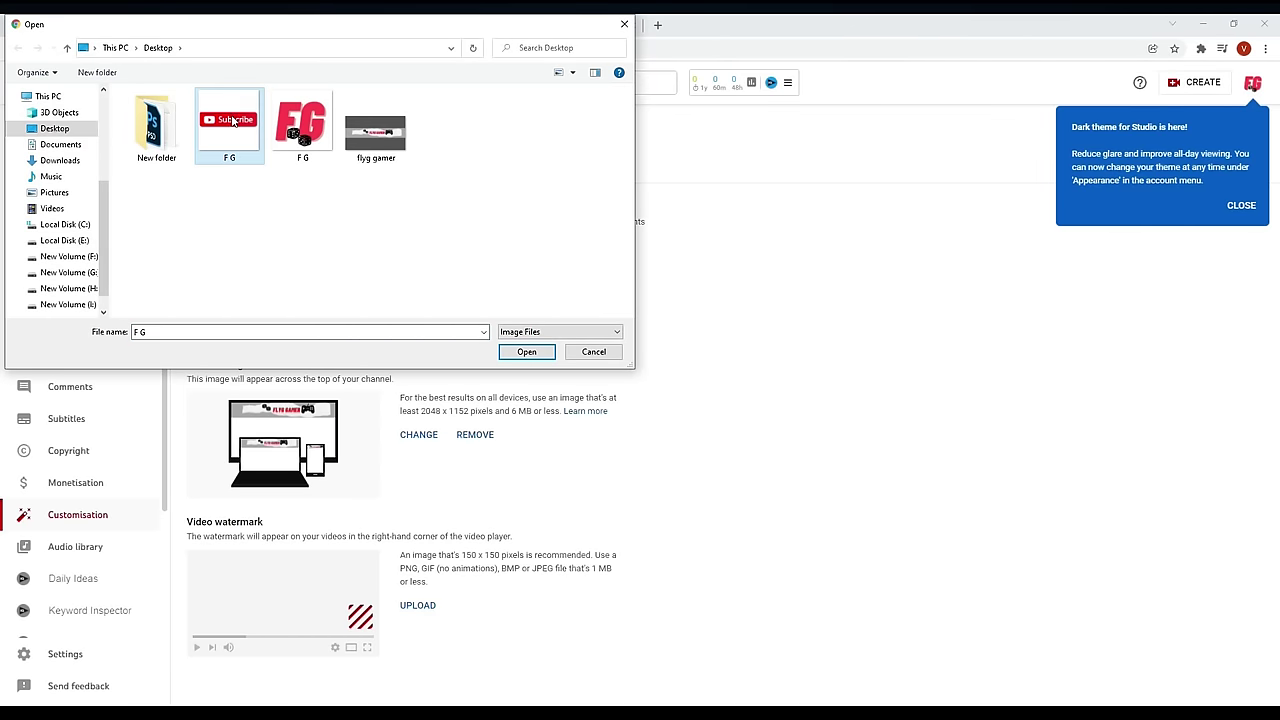
click(527, 352)
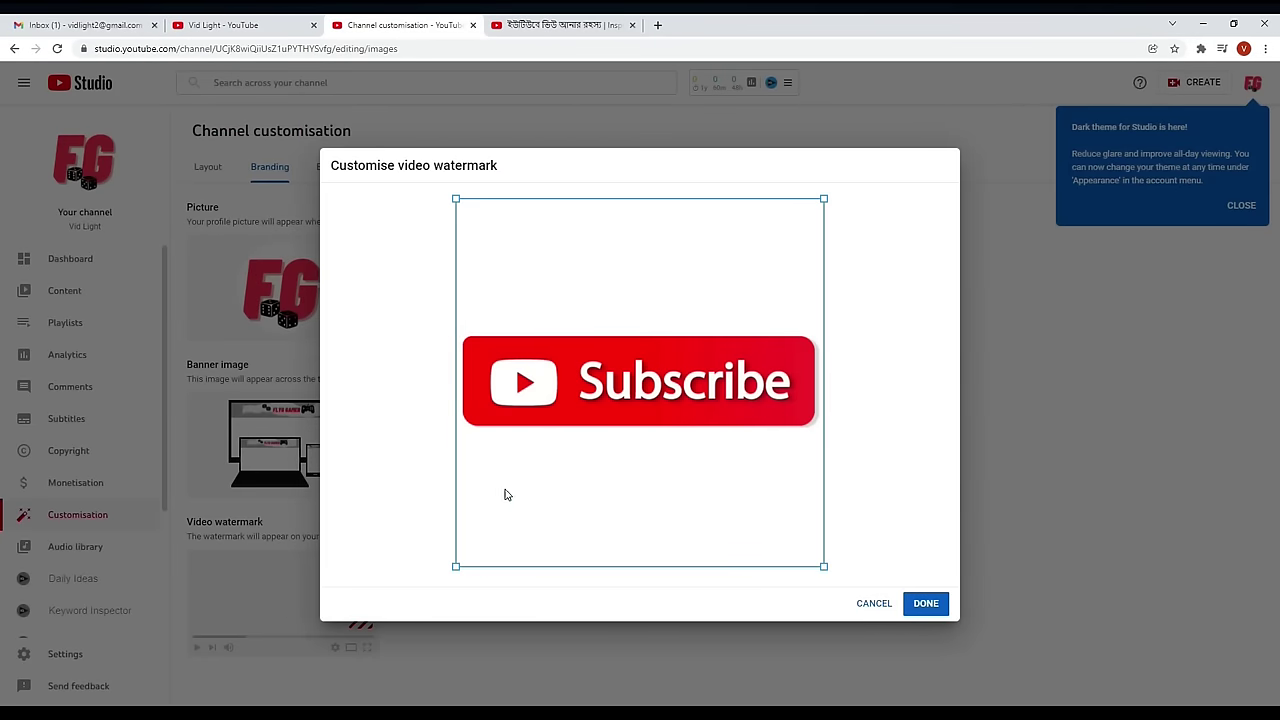
click(926, 604)
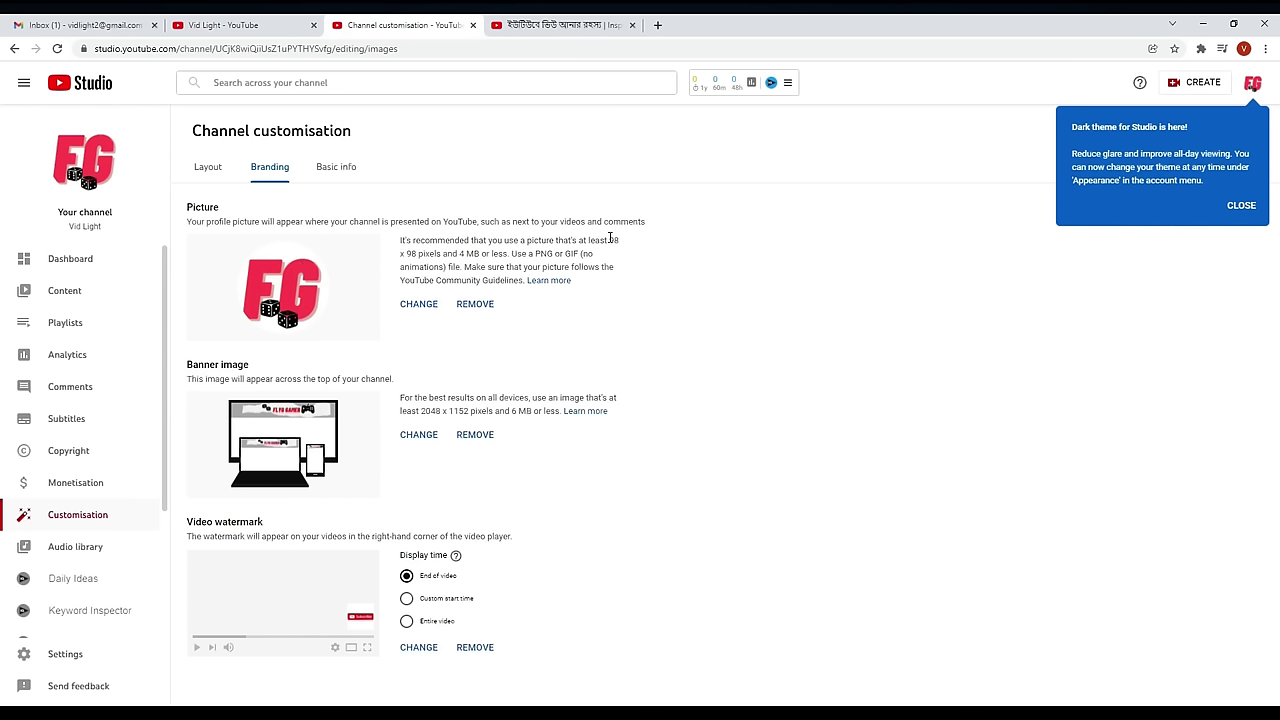
Set the video watermark's display time to Entire video
drag(609, 240, 444, 256)
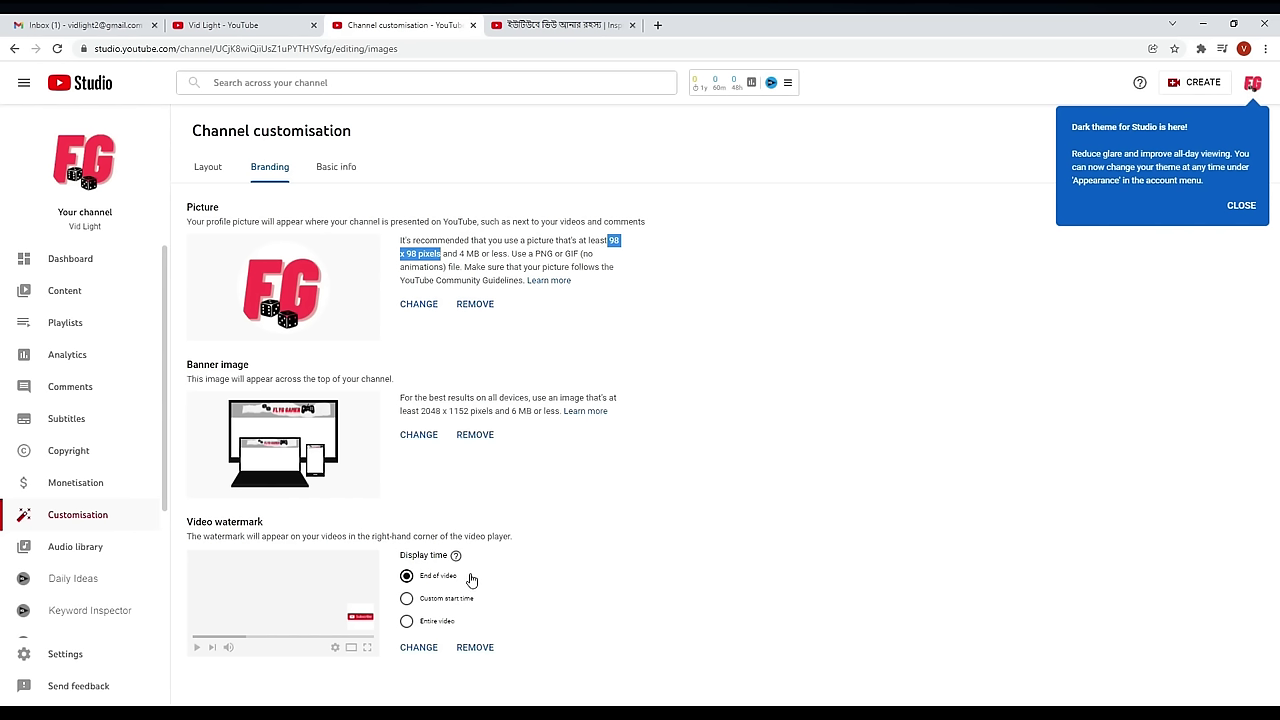
click(405, 599)
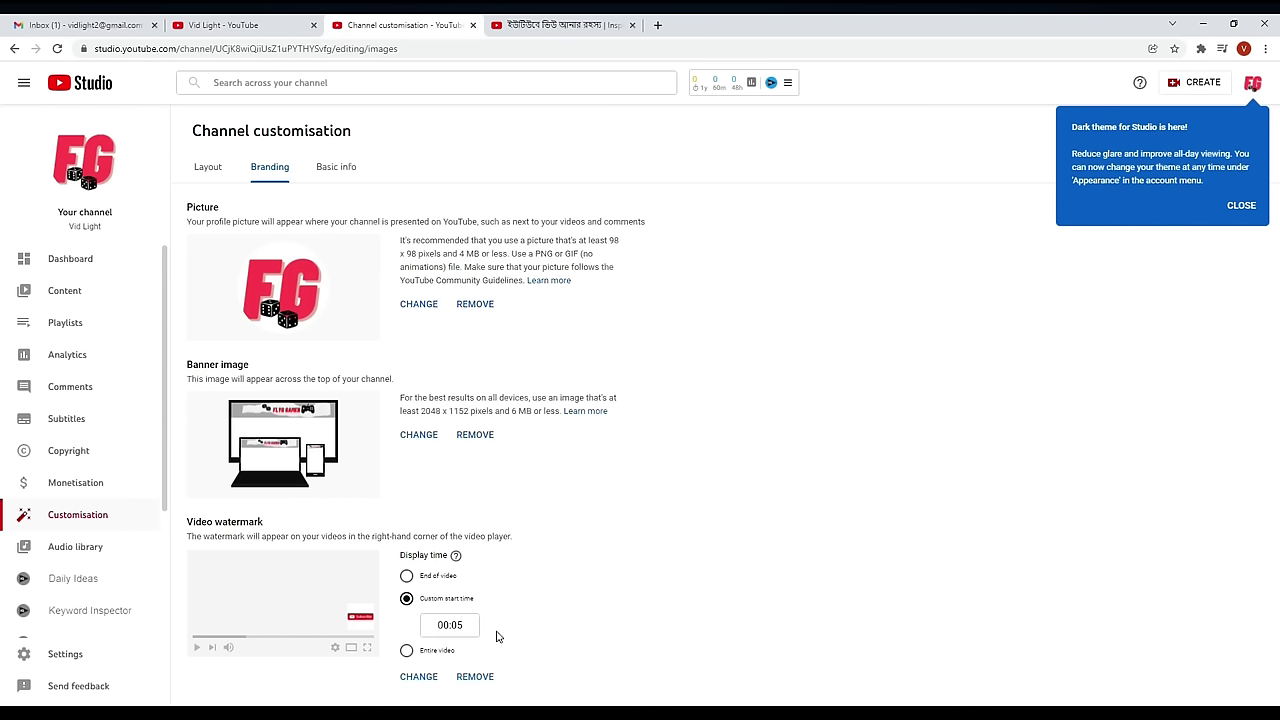
click(460, 623)
click(406, 651)
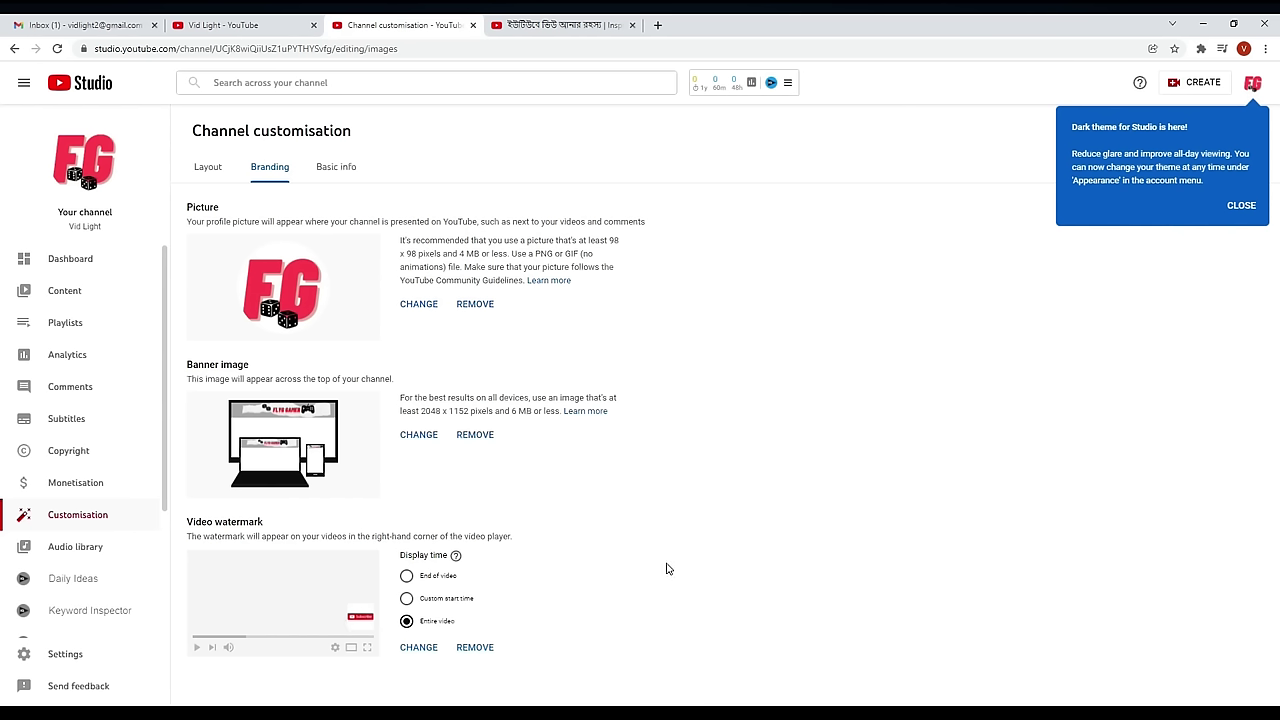
Go to the channel's Basic info settings and open the channel name for editing
click(349, 165)
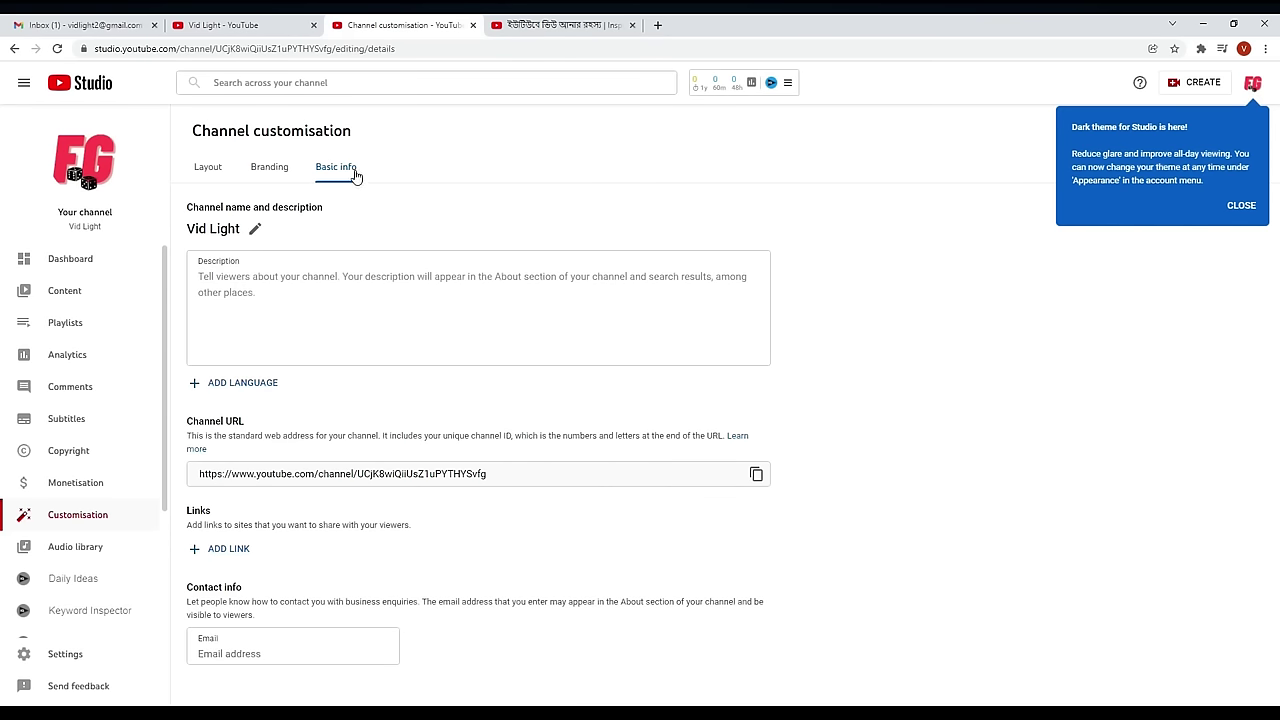
drag(187, 209, 329, 219)
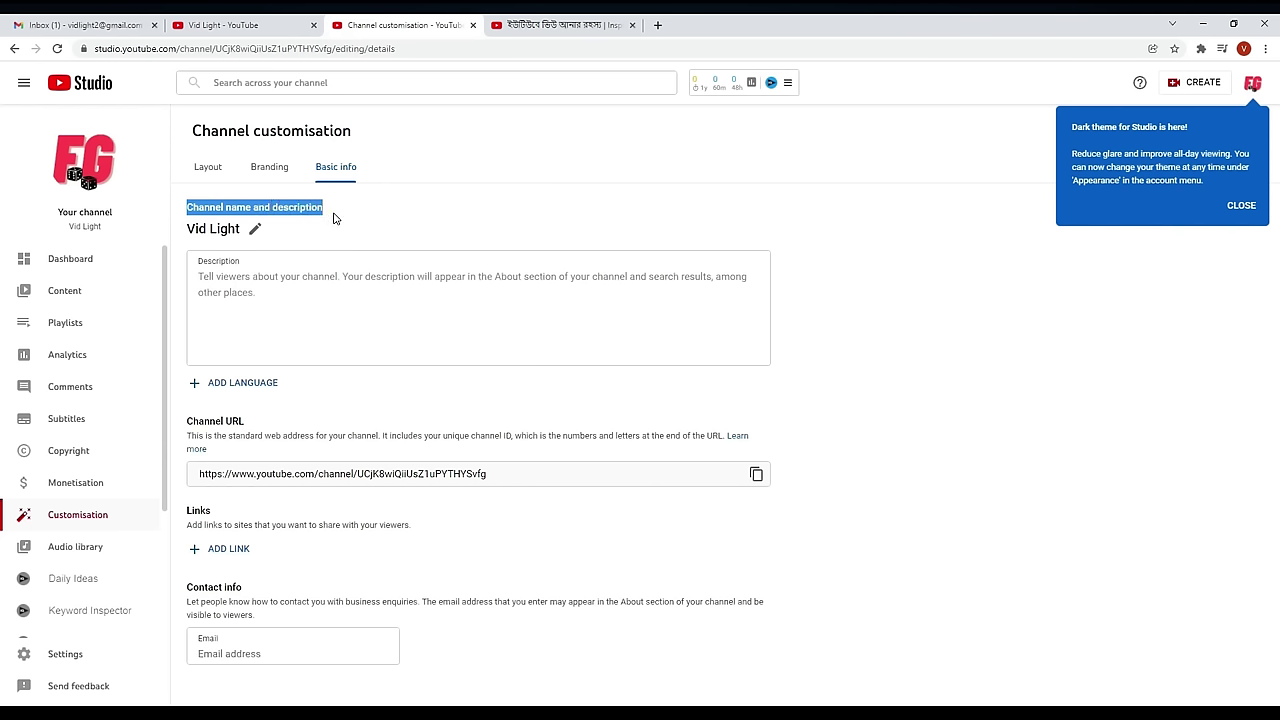
click(255, 231)
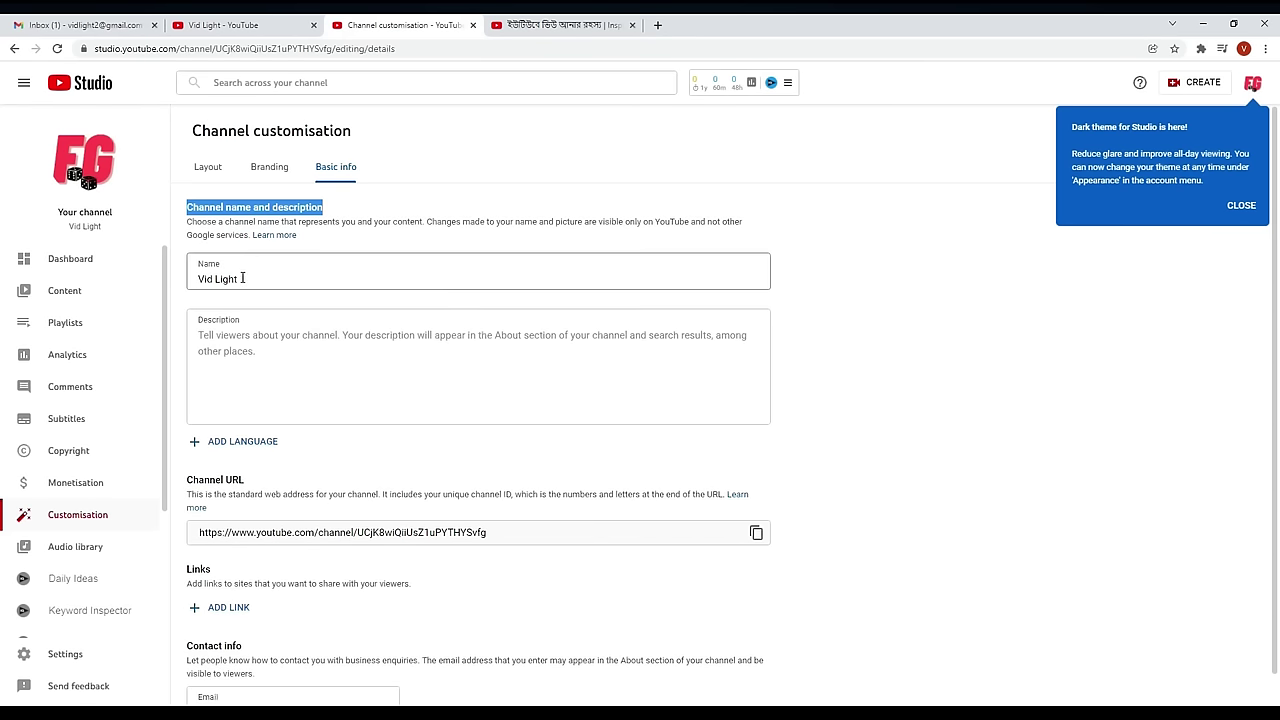
click(242, 278)
drag(260, 278, 154, 286)
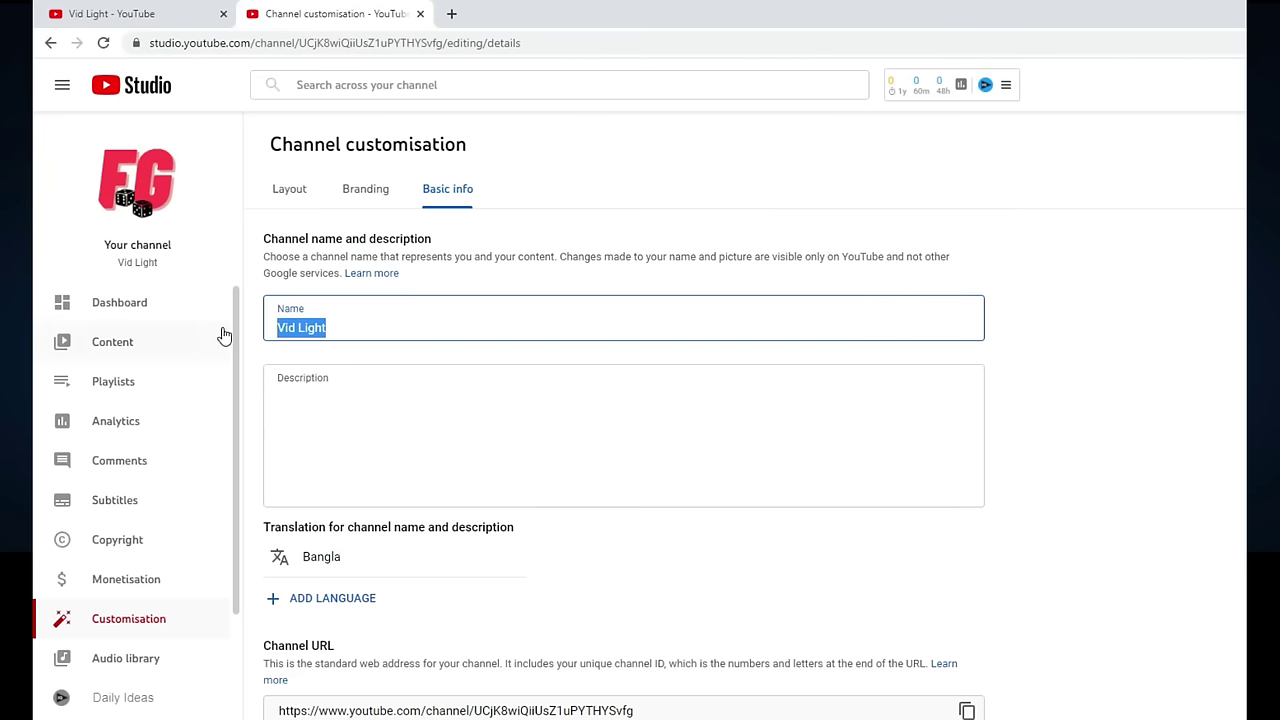
click(334, 323)
drag(360, 326, 323, 343)
Replace the channel name with "Flyg Gamer", copied from the CHANNEL NAME line of the Notepad notes
key(alt+Tab)
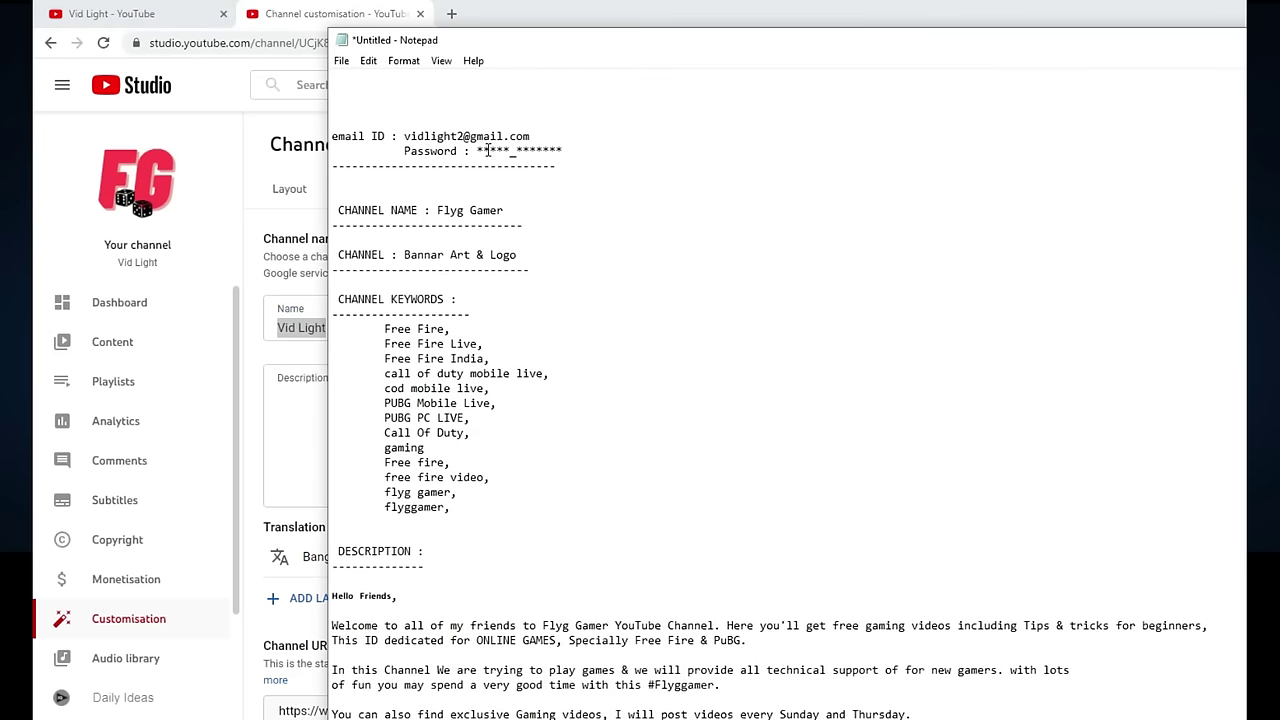
drag(436, 210, 516, 210)
right_click(492, 208)
click(527, 258)
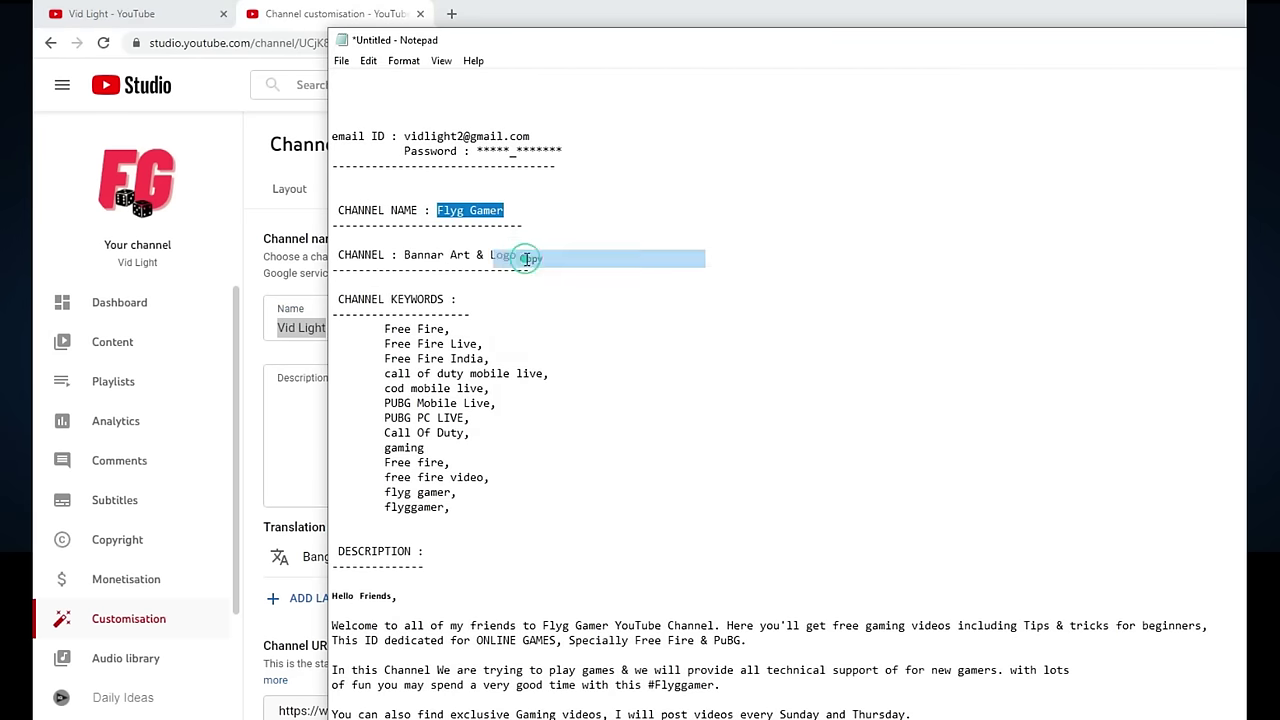
key(alt+Tab)
drag(356, 328, 298, 326)
right_click(298, 326)
click(355, 394)
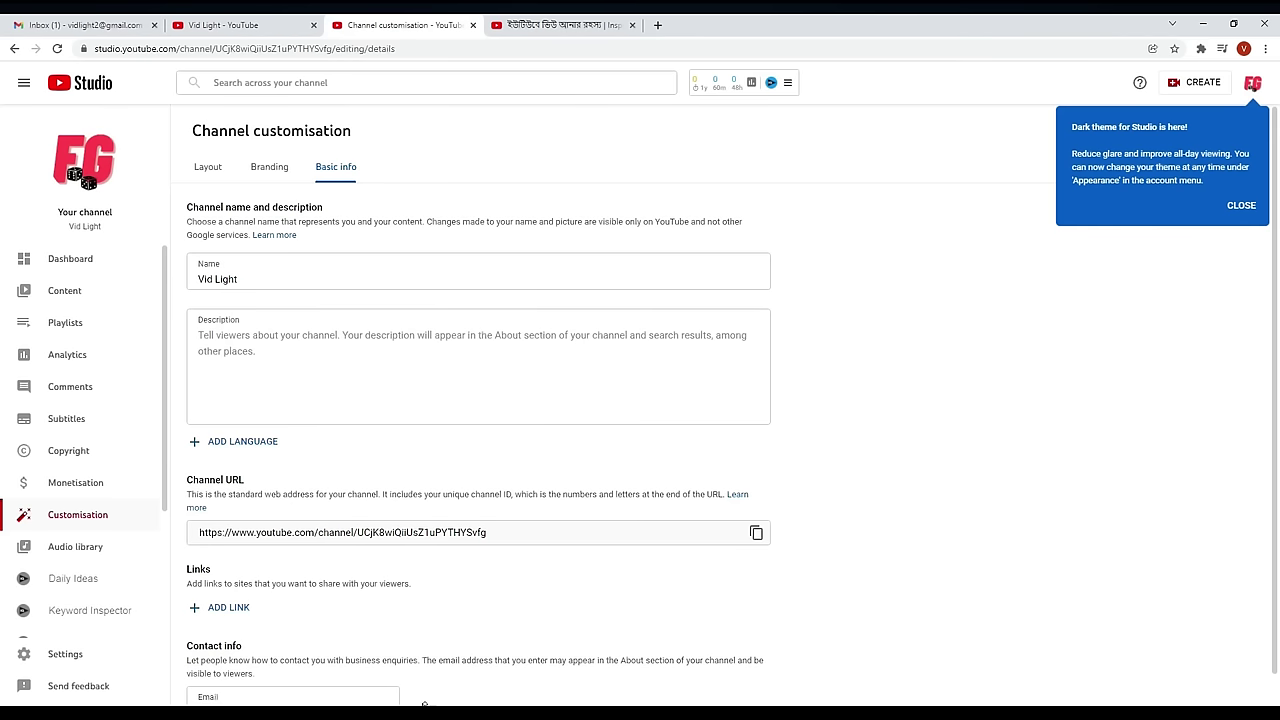
Copy the whole description text, from "Hello Friends" to the business contact line, out of the Notepad notes into the channel description
key(alt+Tab)
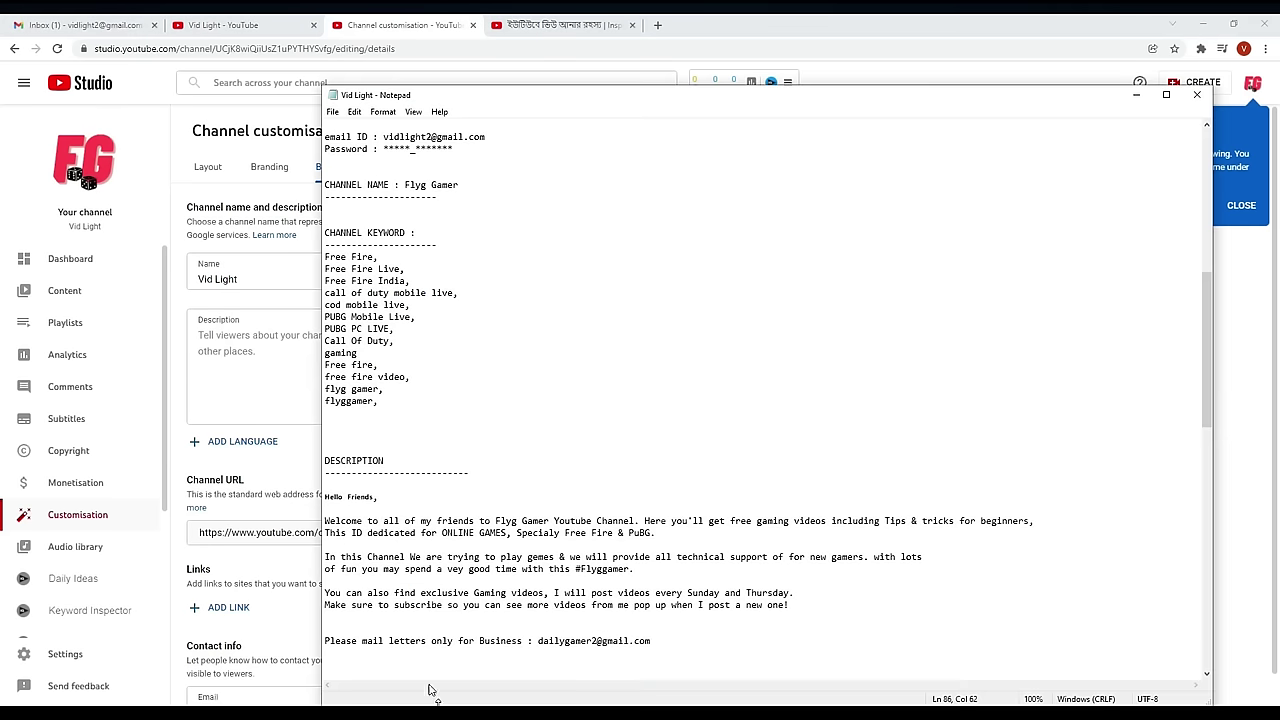
drag(326, 496, 652, 645)
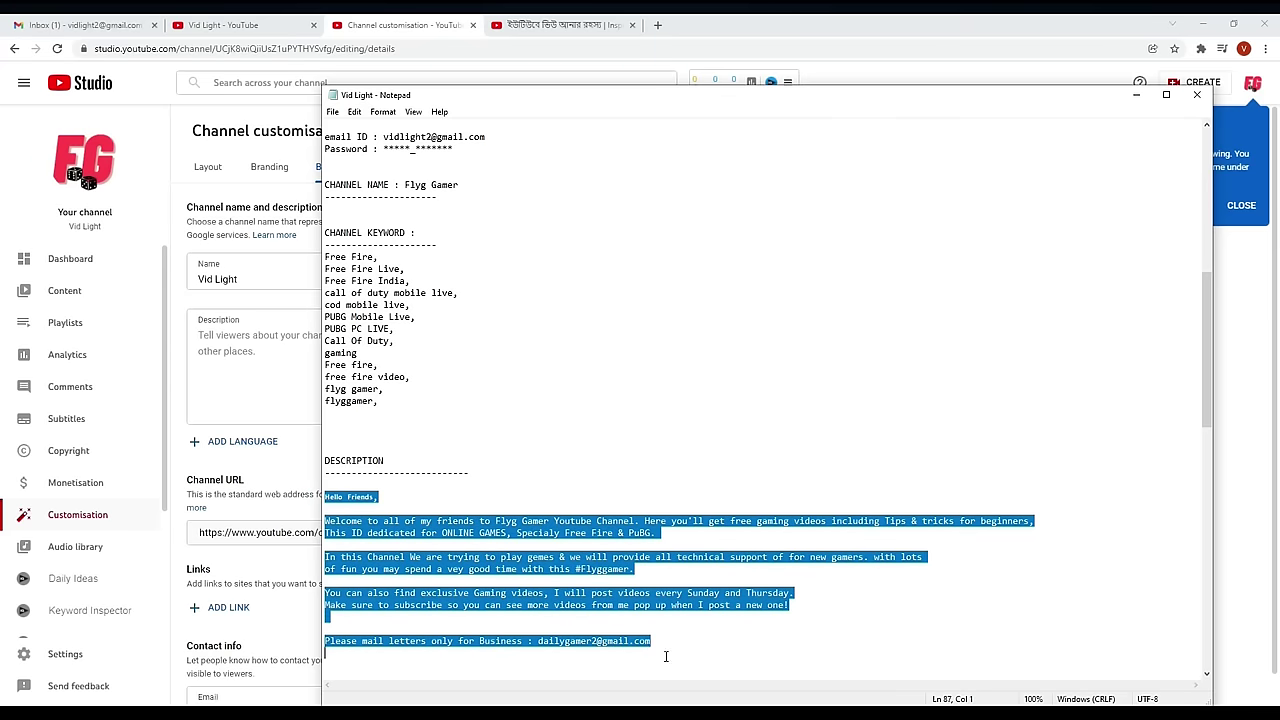
right_click(582, 352)
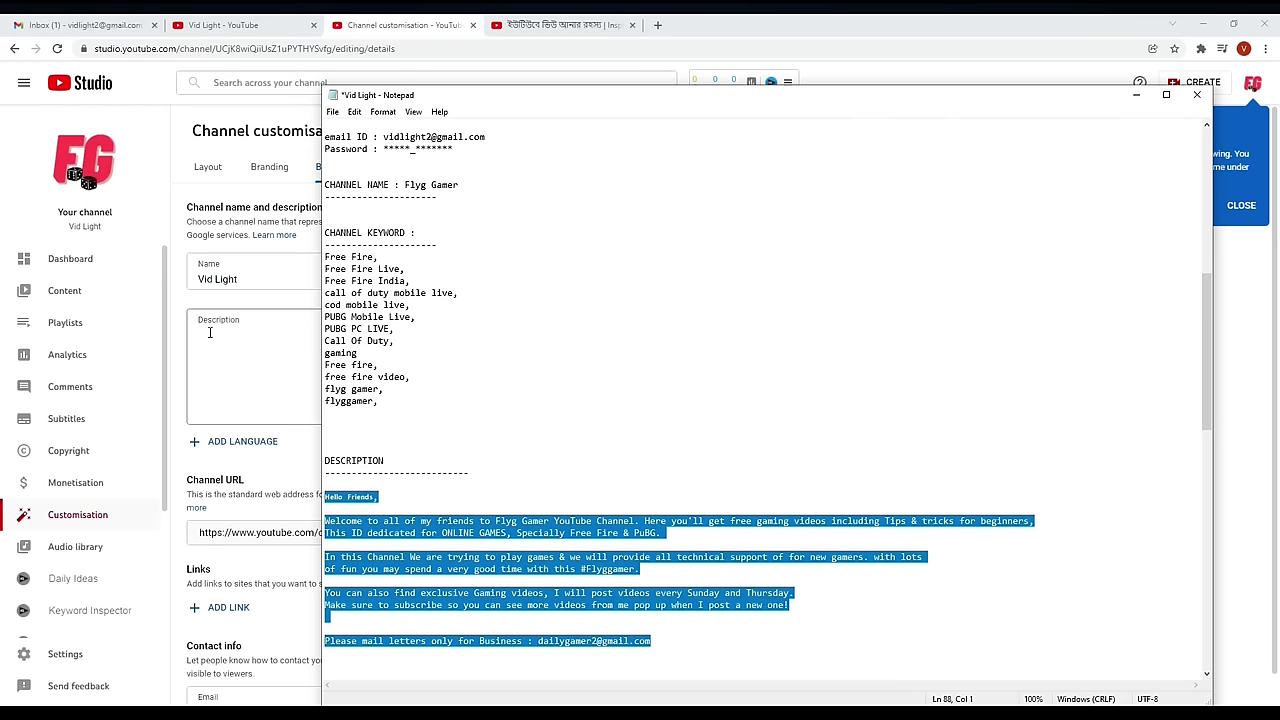
click(210, 333)
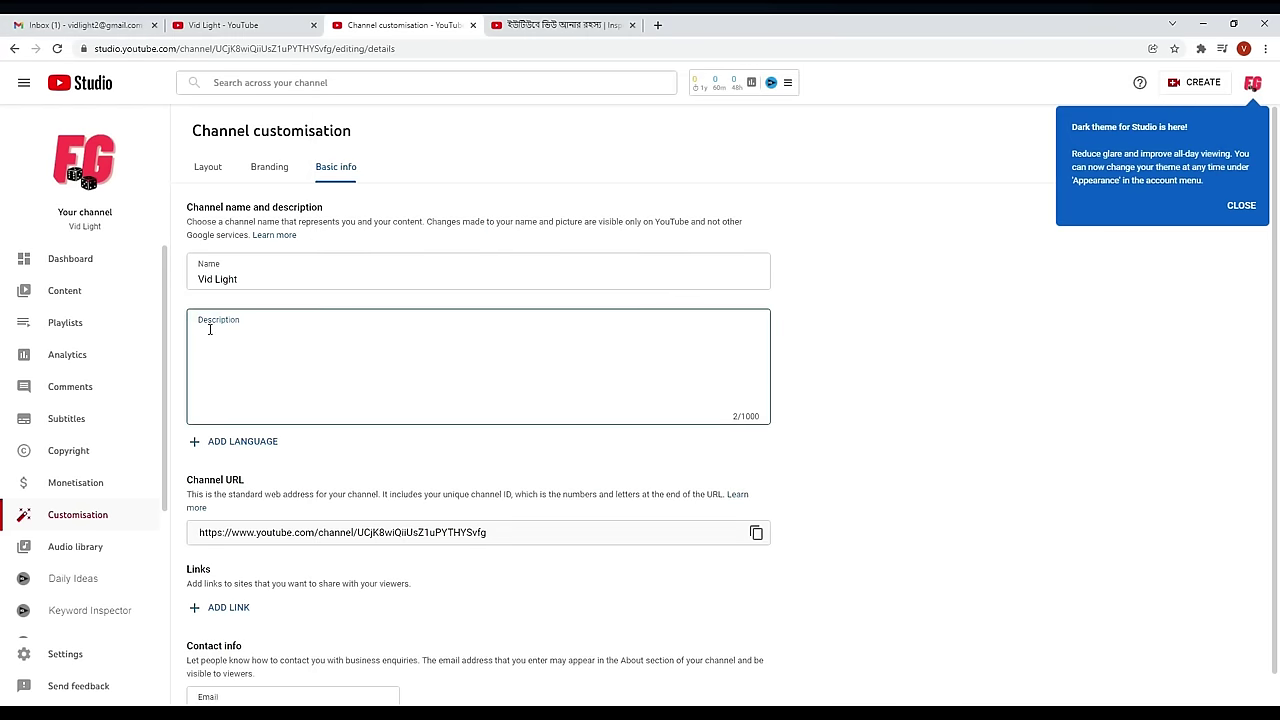
right_click(210, 333)
click(243, 431)
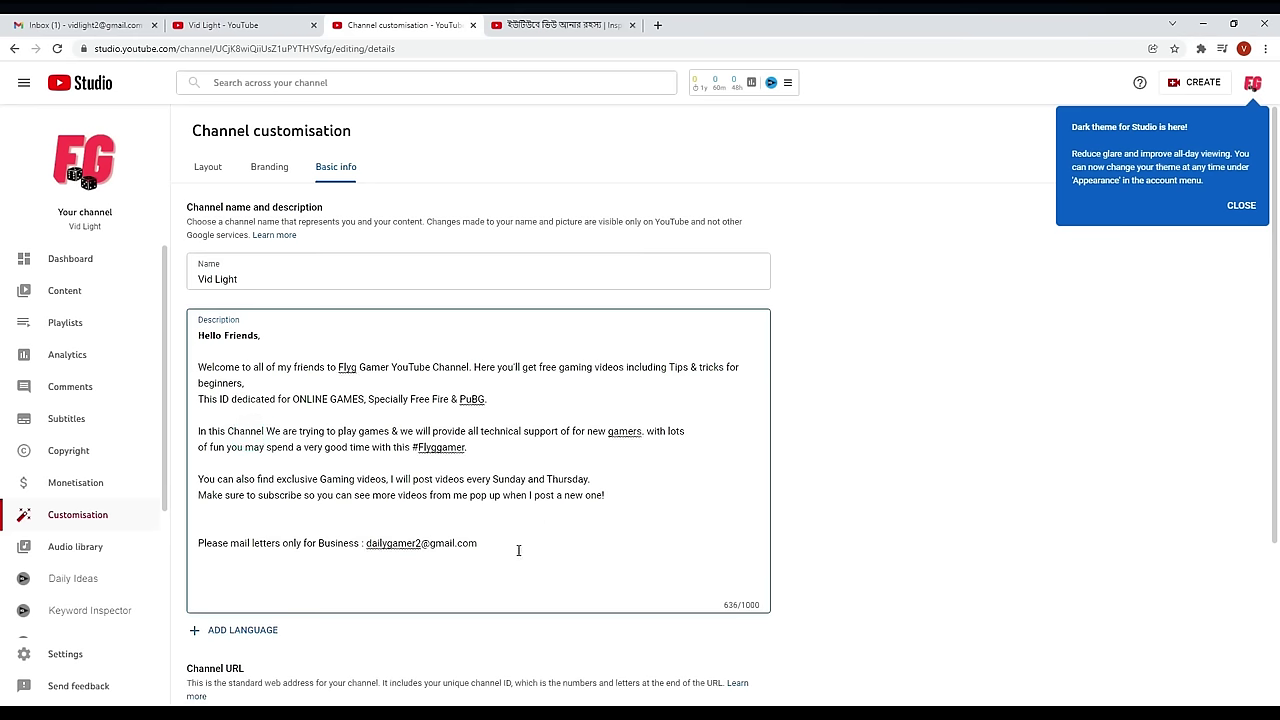
Add a channel translation with English as the original language and Bangla as the translation language
scroll(512, 556, down, 3)
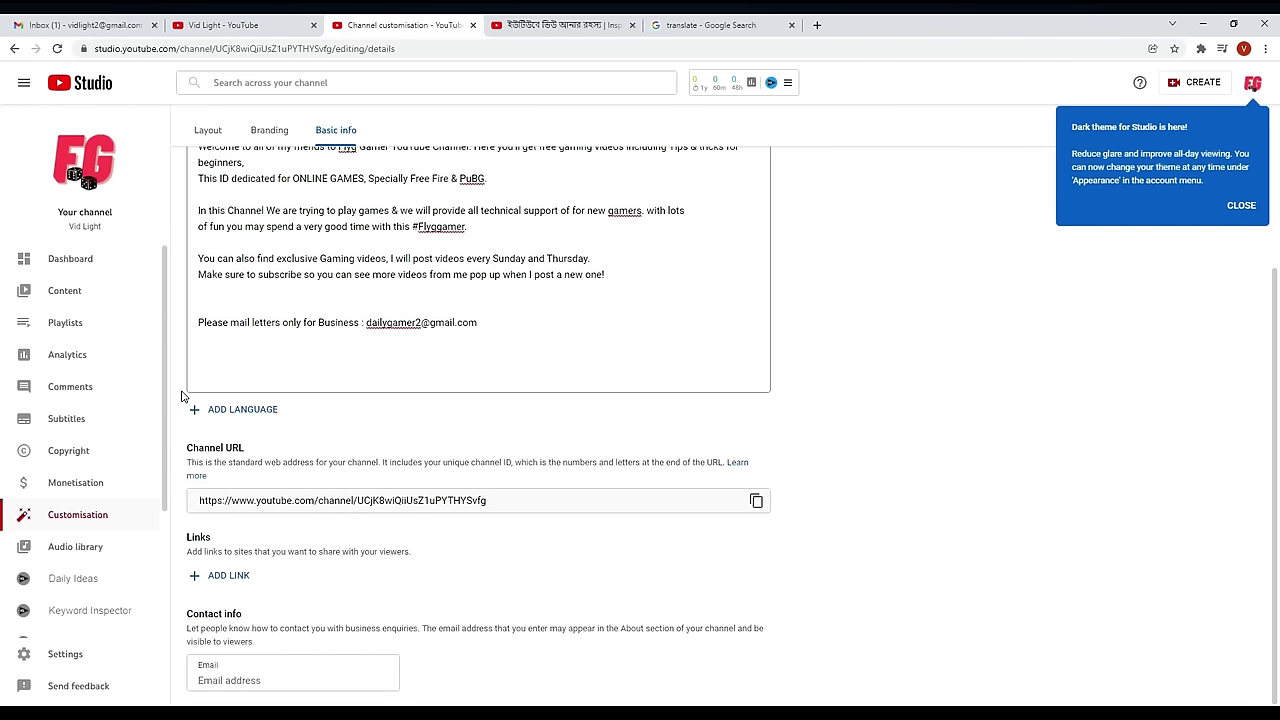
click(266, 410)
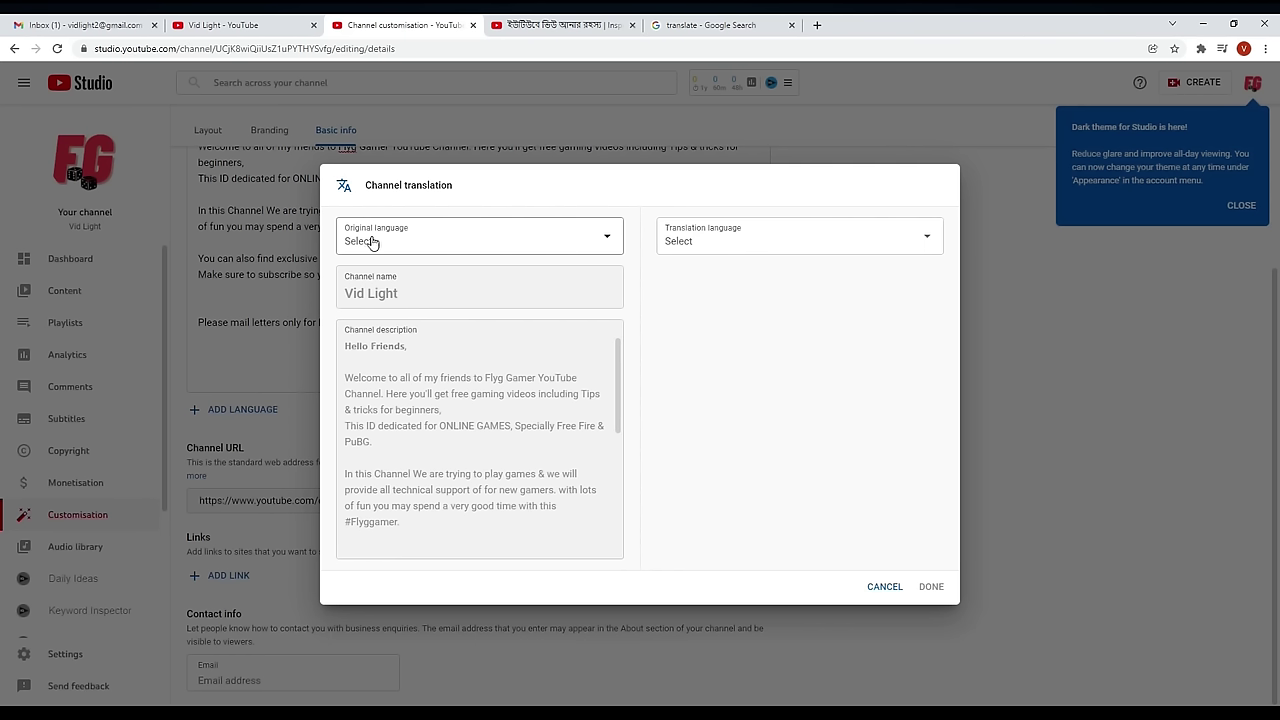
click(596, 239)
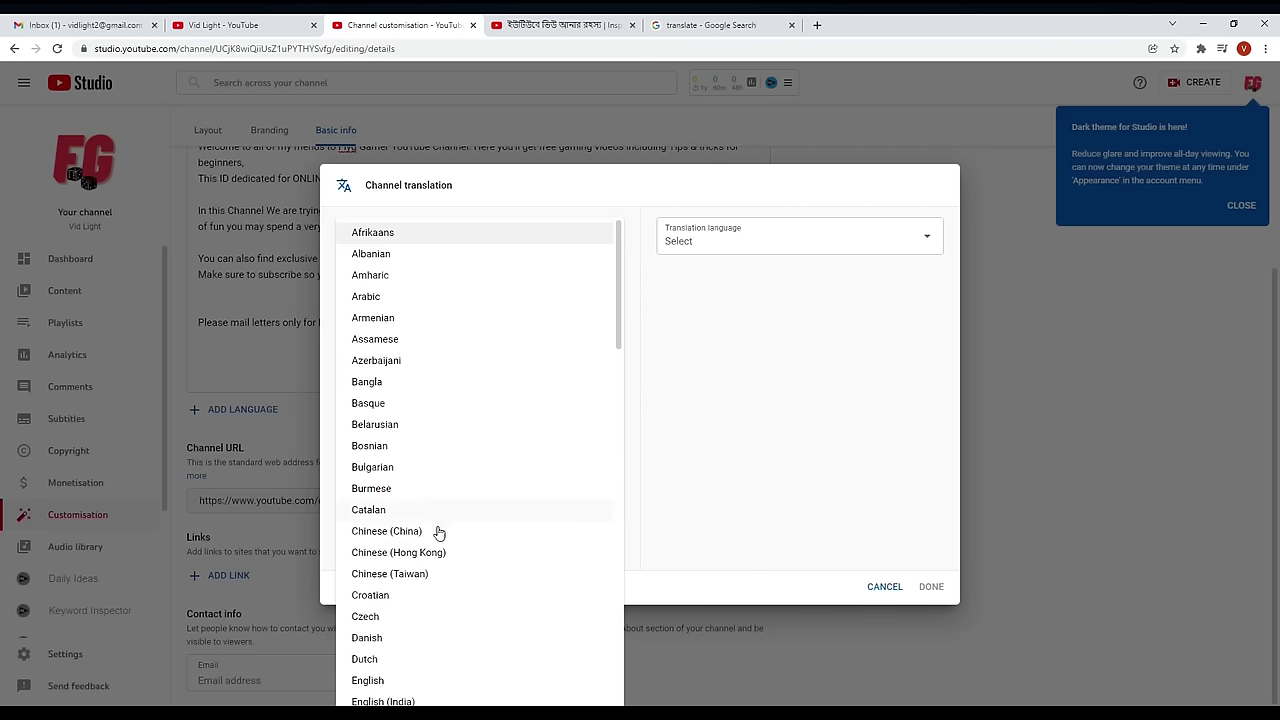
scroll(434, 550, down, 3)
click(386, 414)
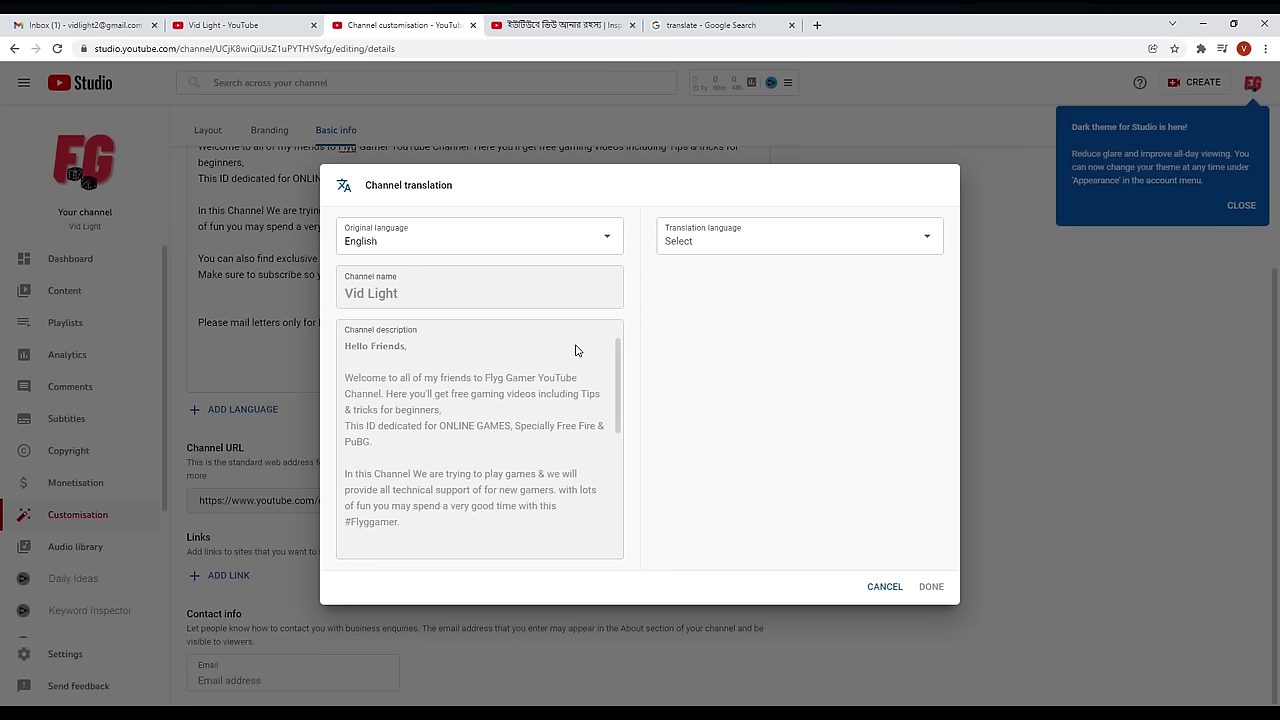
click(818, 247)
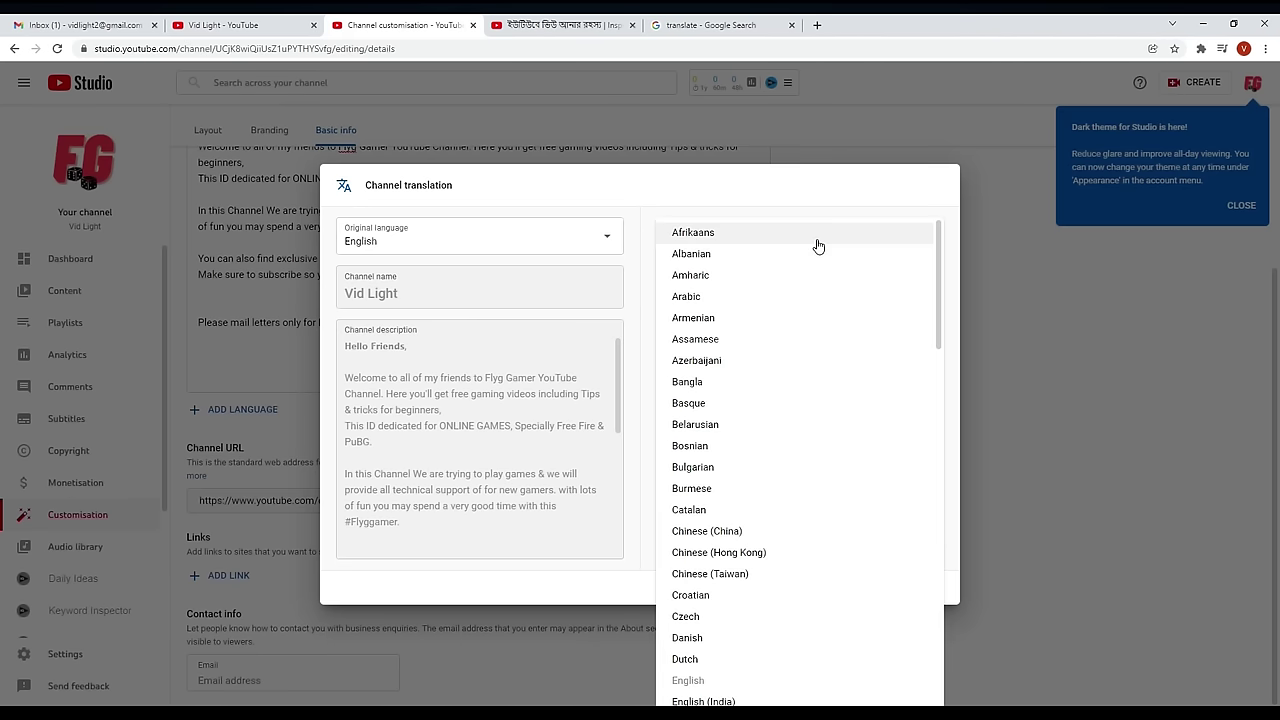
click(707, 382)
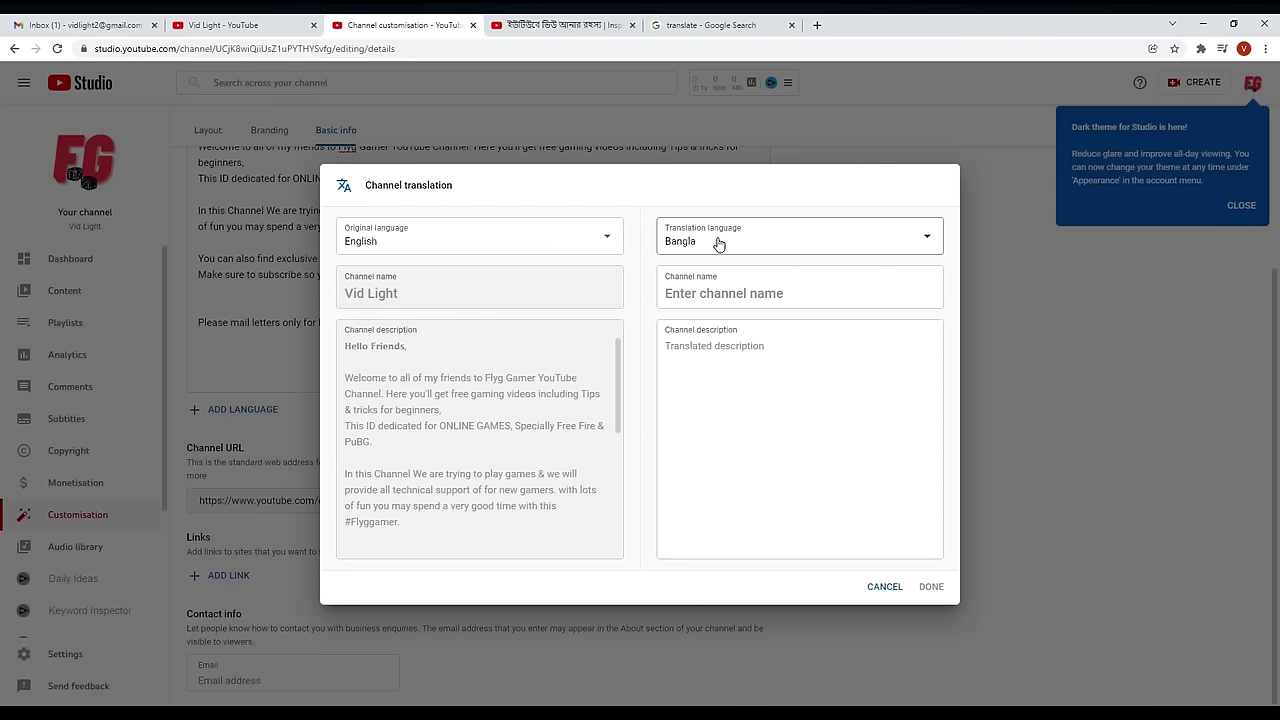
Enter "vid light" as the Bangla channel name in the channel translation
click(696, 291)
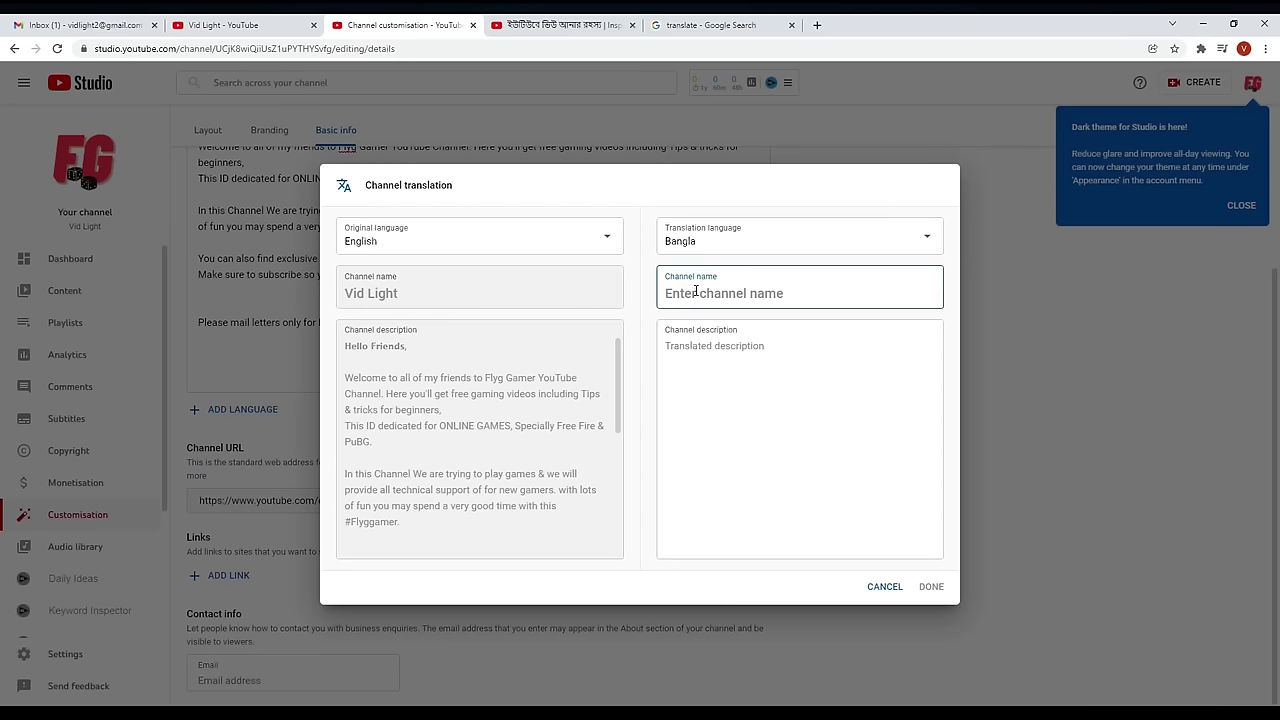
text(vid)
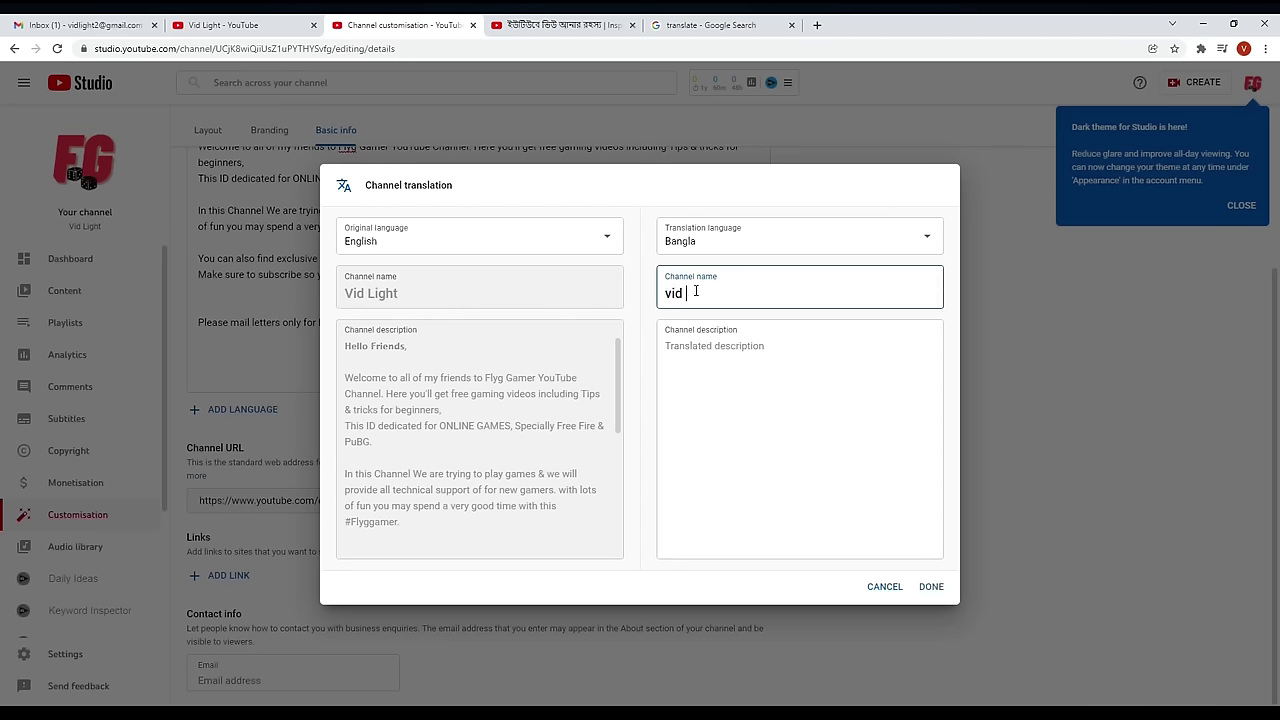
text( light)
Paste the copied English channel description into the Google translate widget, with Bangla as the target language
click(676, 346)
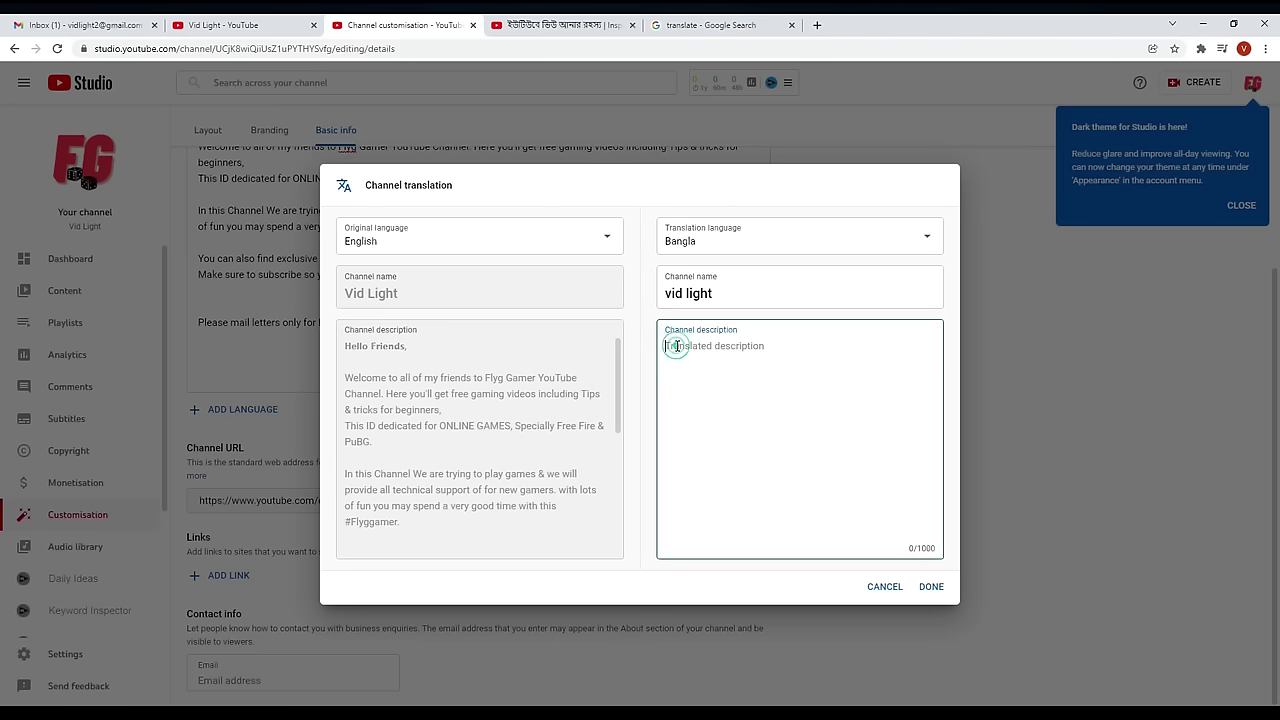
click(700, 25)
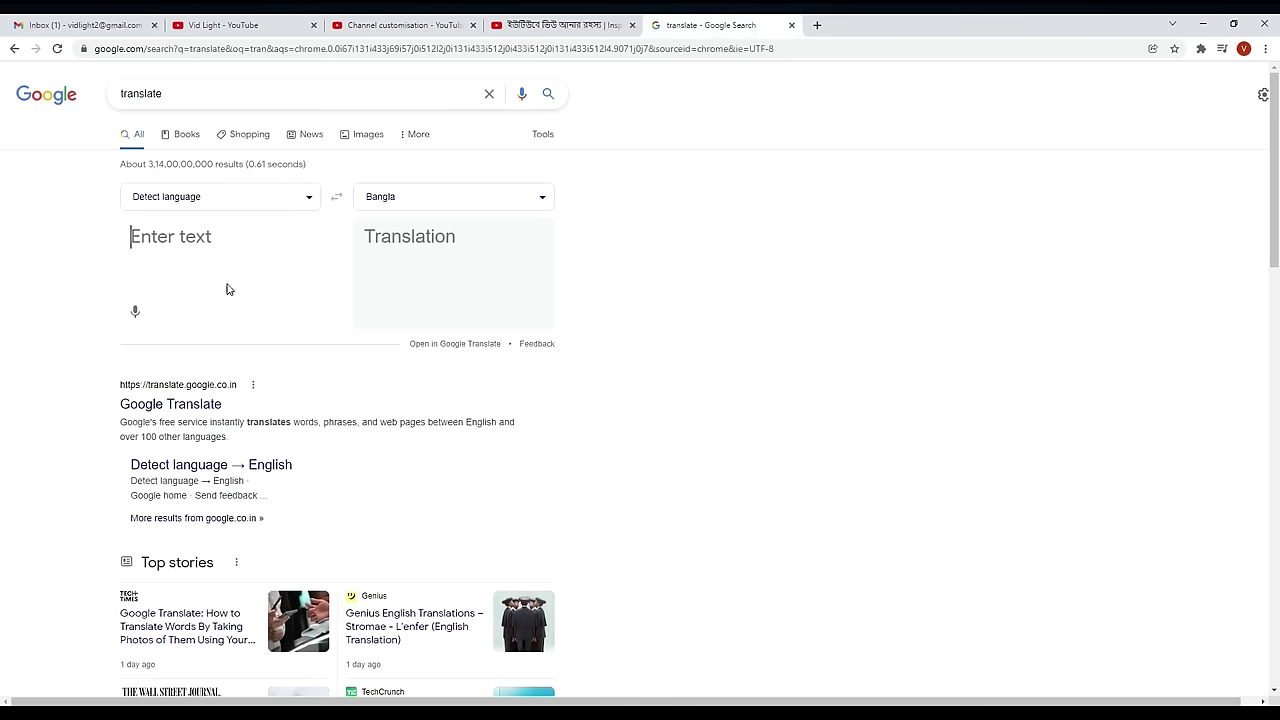
right_click(146, 227)
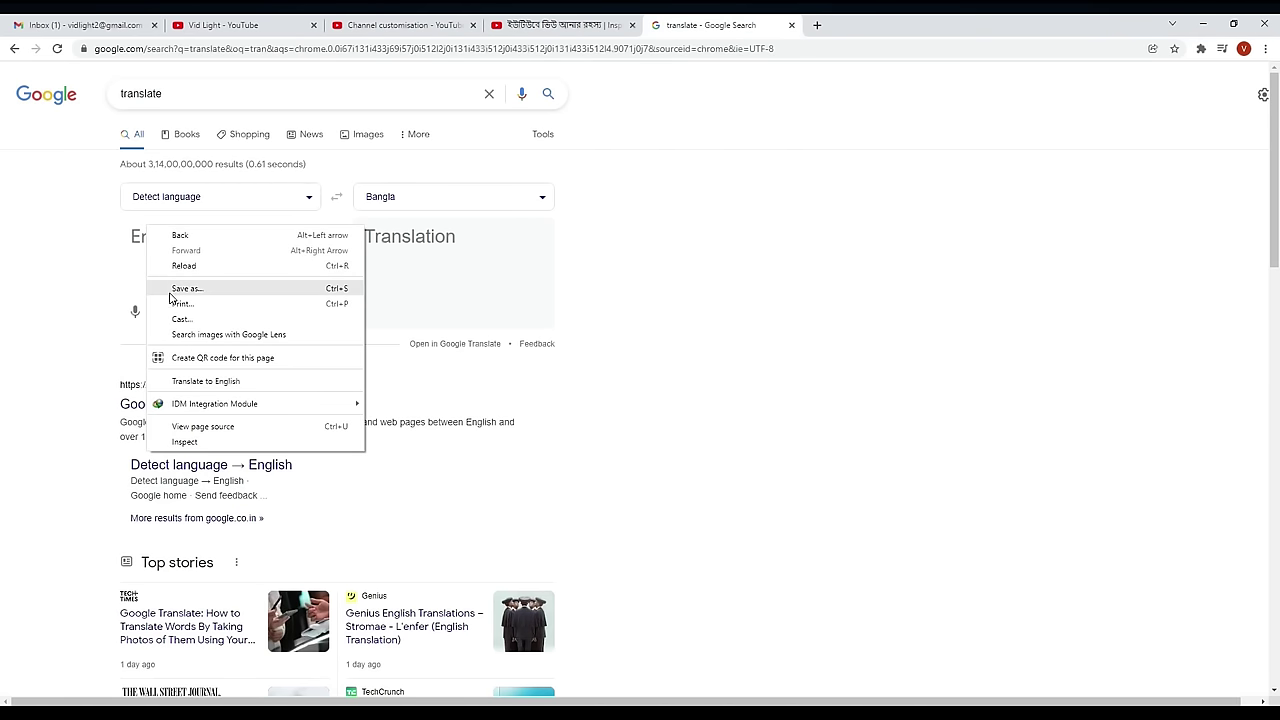
click(140, 244)
right_click(139, 242)
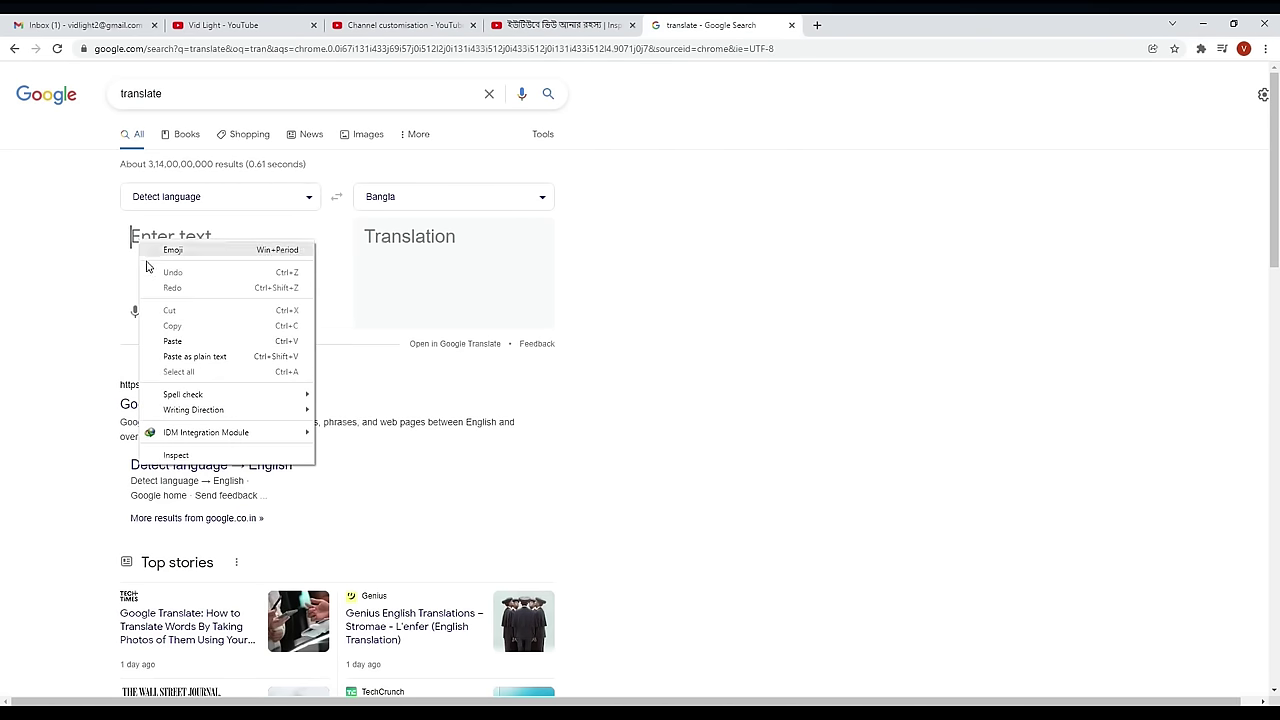
click(172, 341)
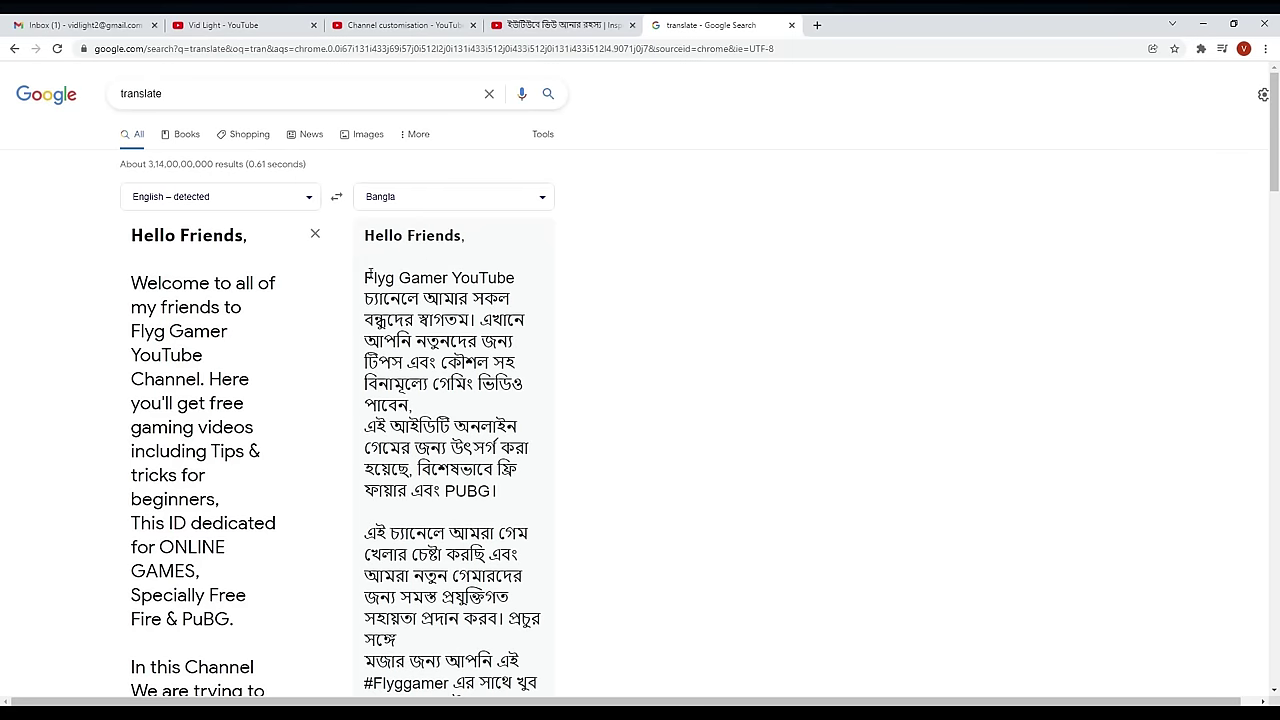
Copy the whole Bangla translation into the translated channel description and finish the channel translation
drag(363, 236, 540, 329)
click(430, 25)
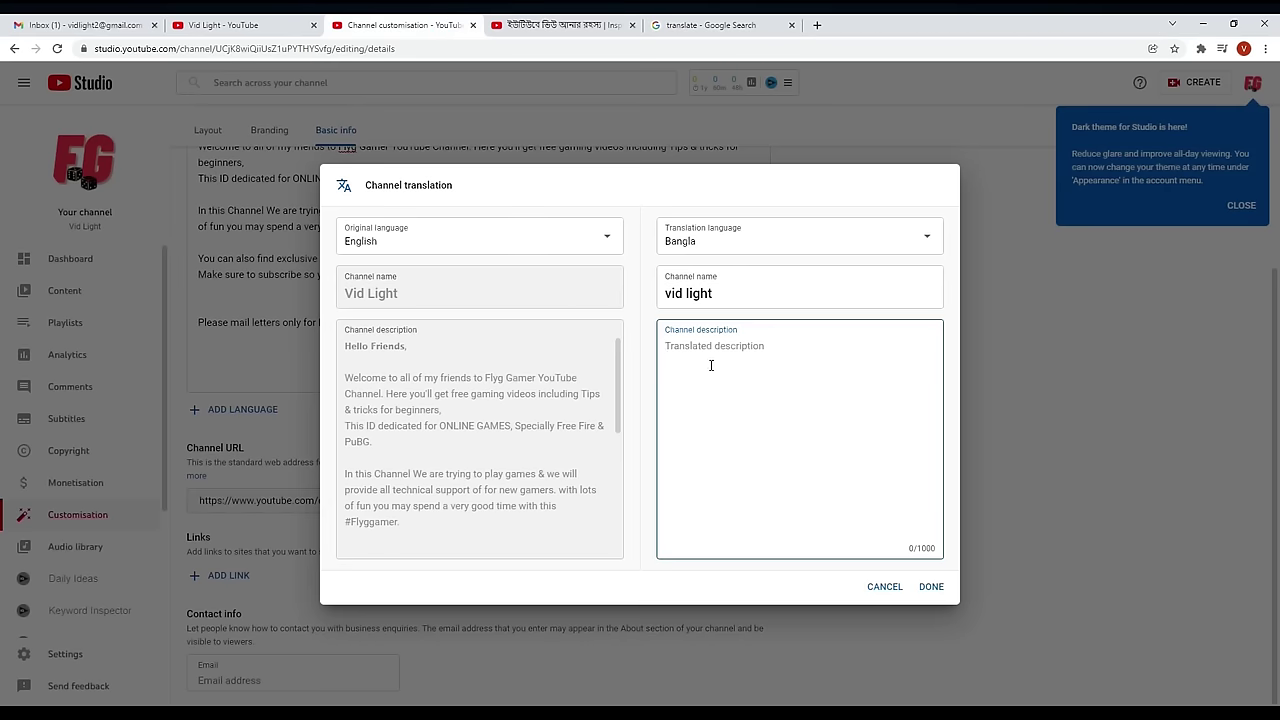
right_click(711, 365)
click(748, 459)
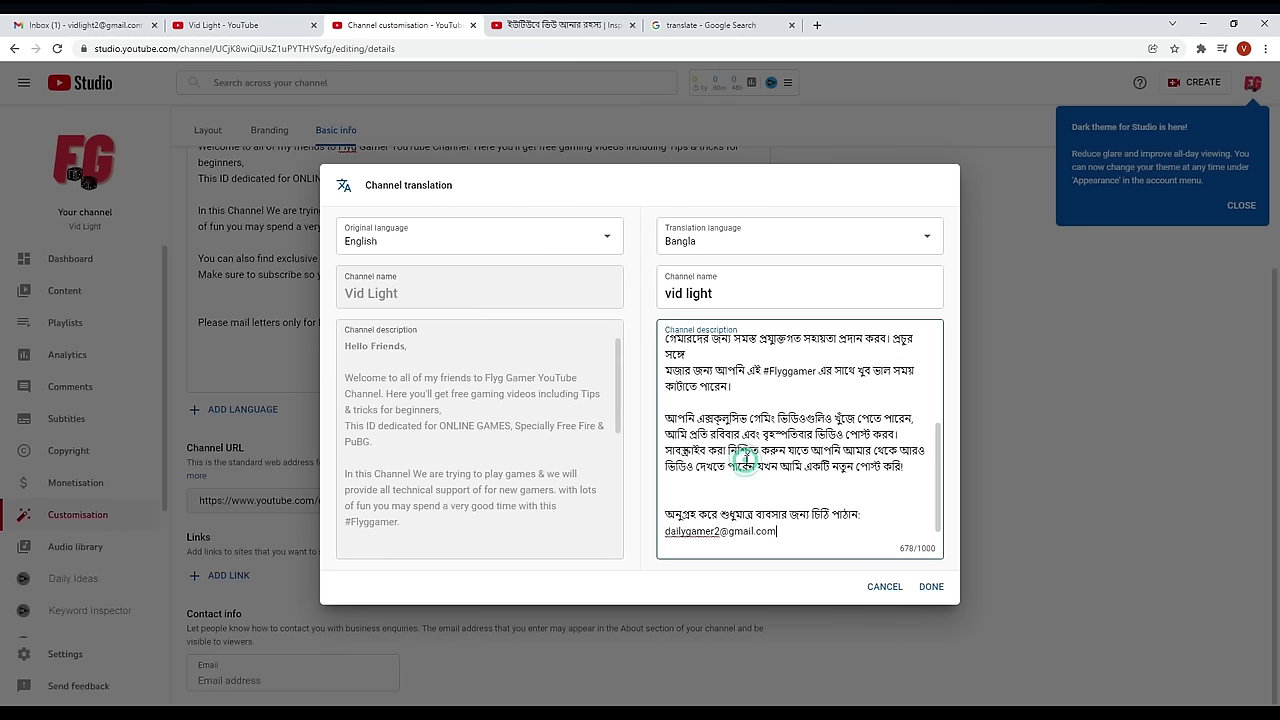
scroll(738, 486, up, 3)
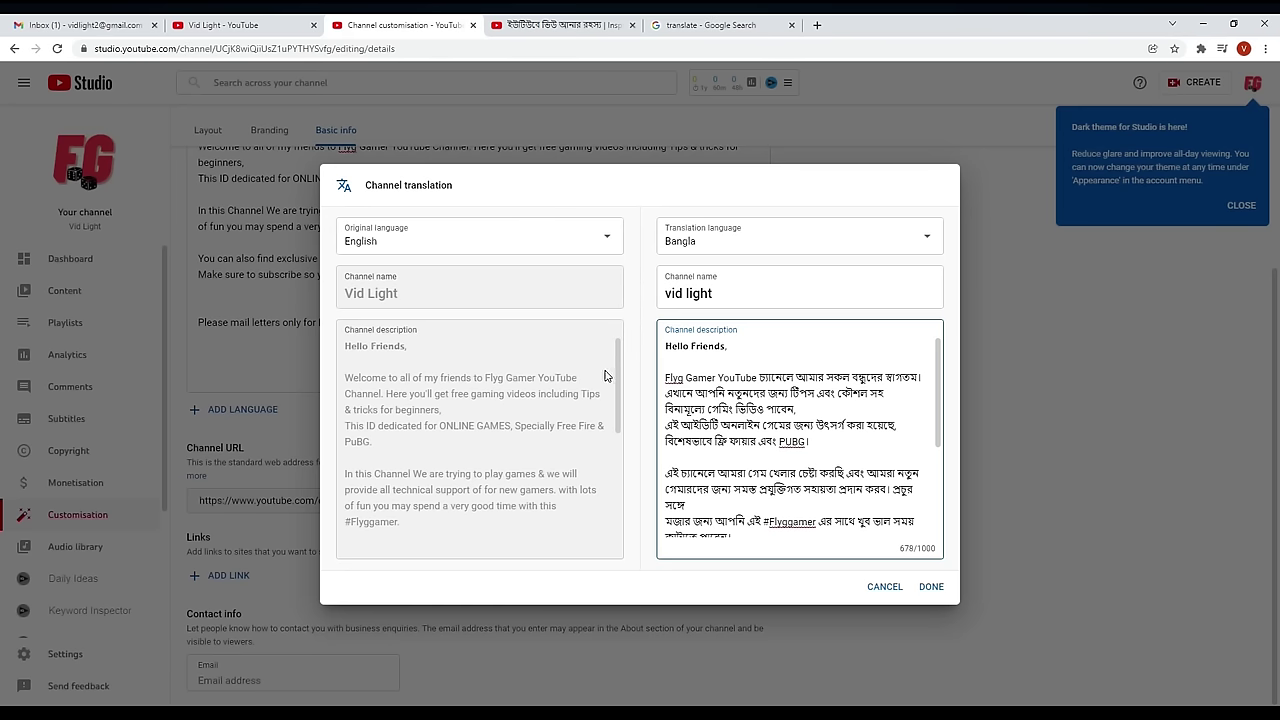
click(930, 590)
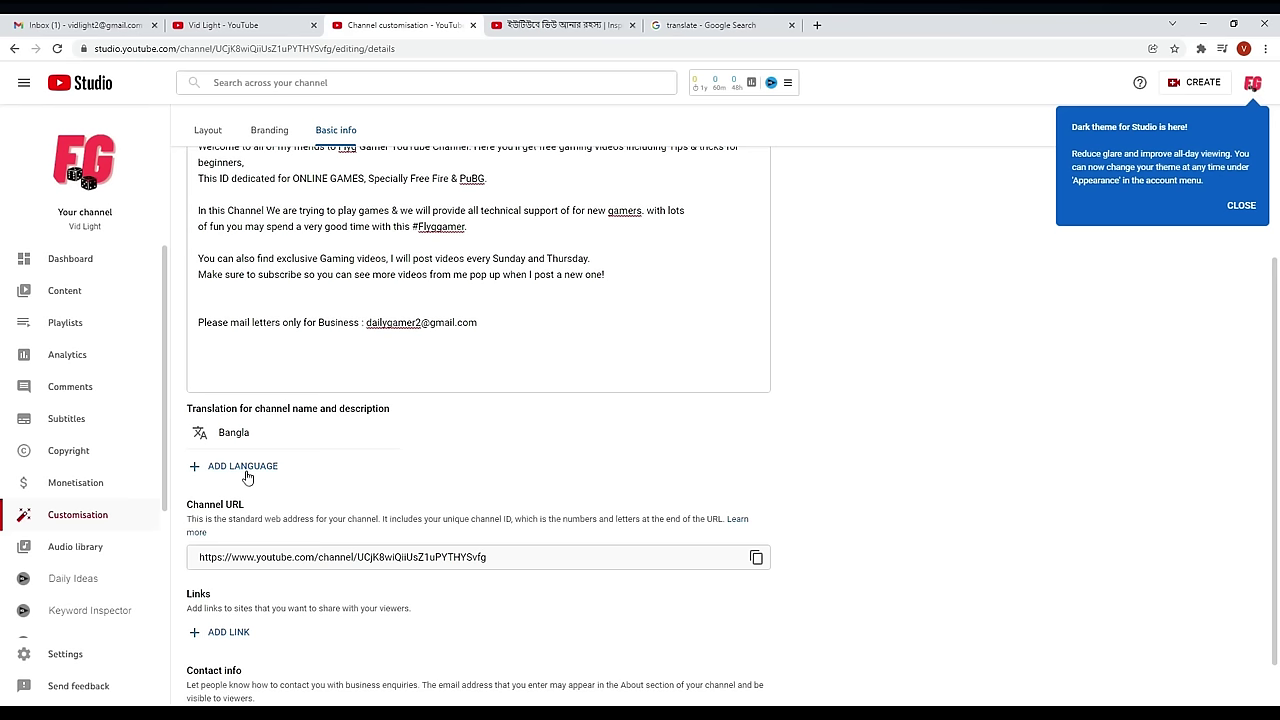
Examine the channel URL and the unique channel ID at its end in the Basic info settings
scroll(247, 477, down, 1)
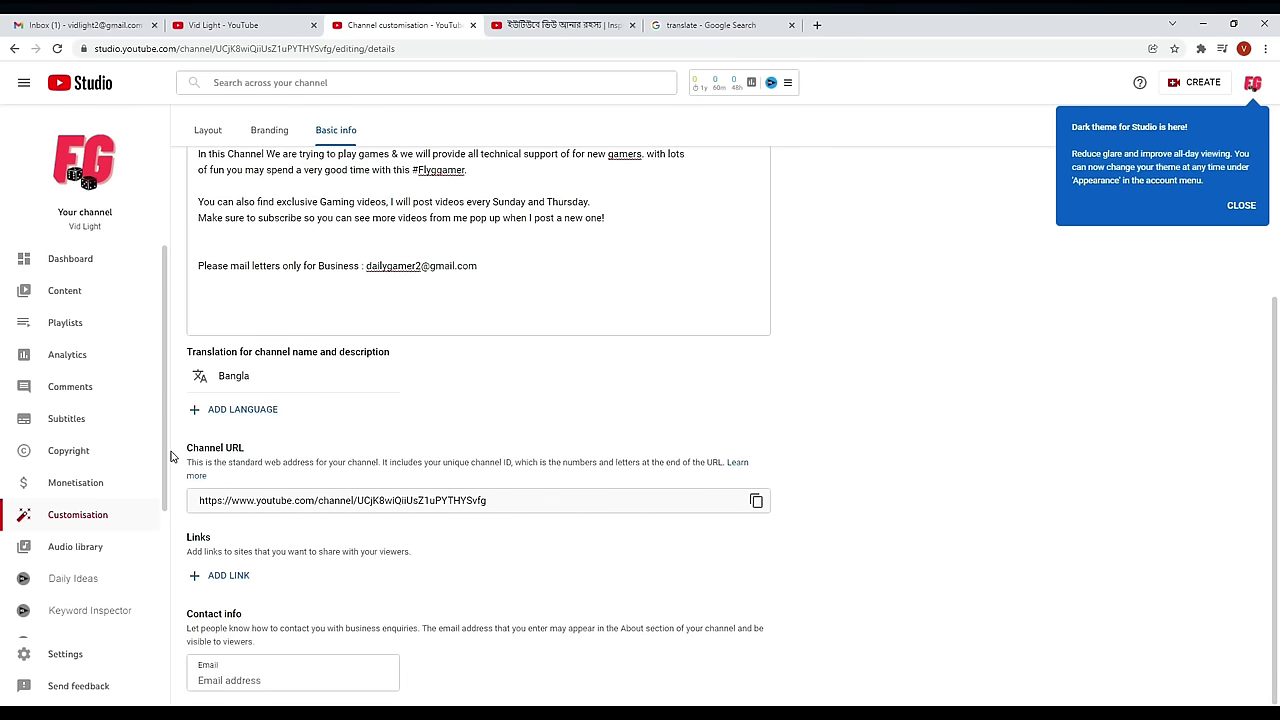
drag(188, 447, 260, 447)
click(203, 499)
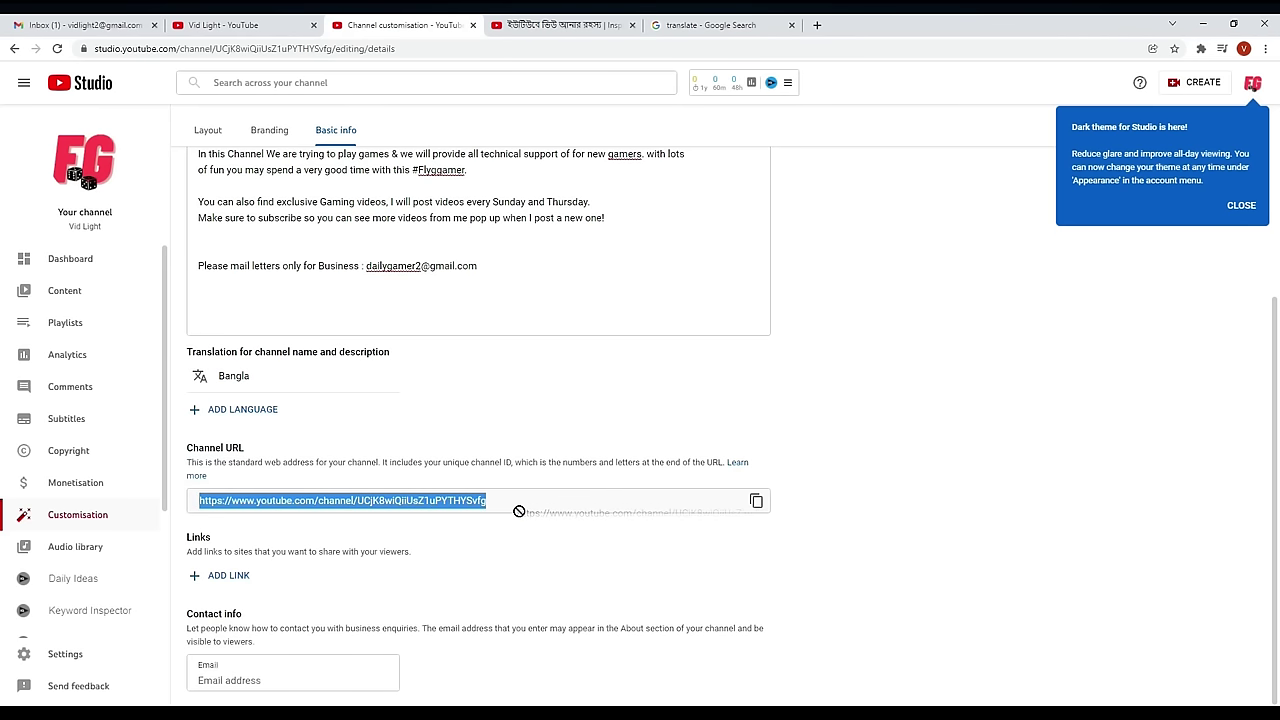
click(493, 541)
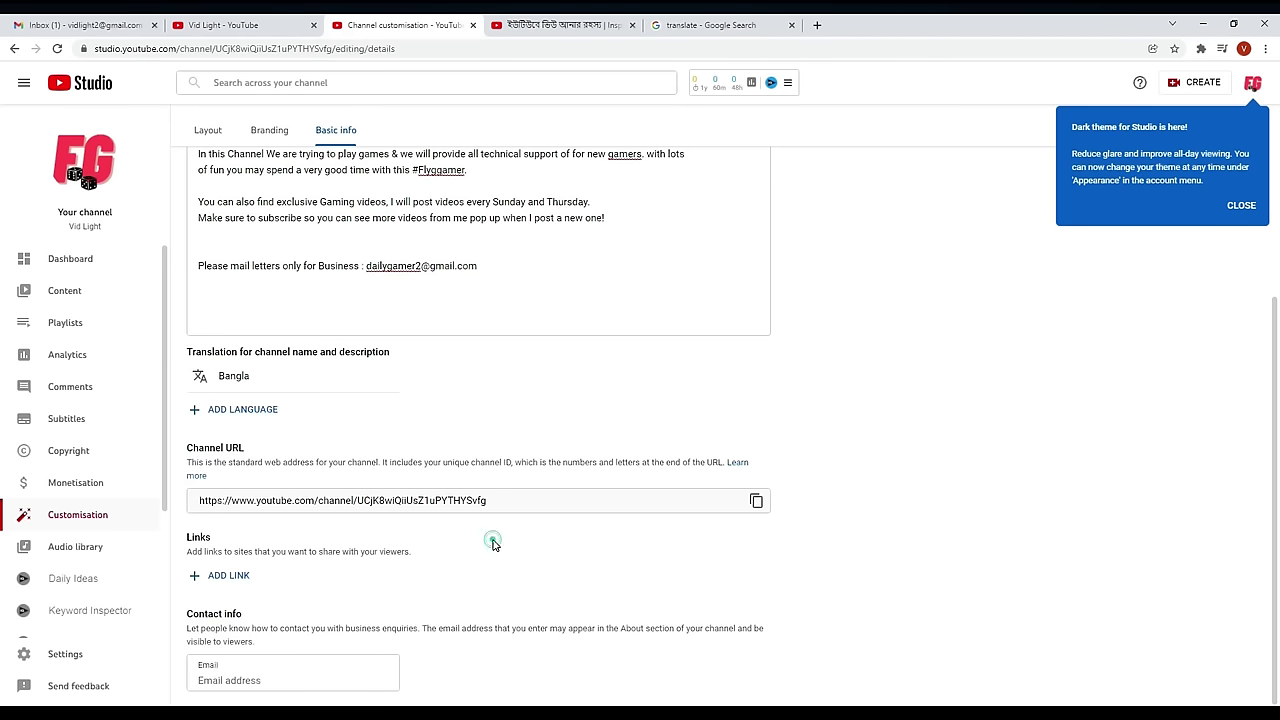
click(359, 505)
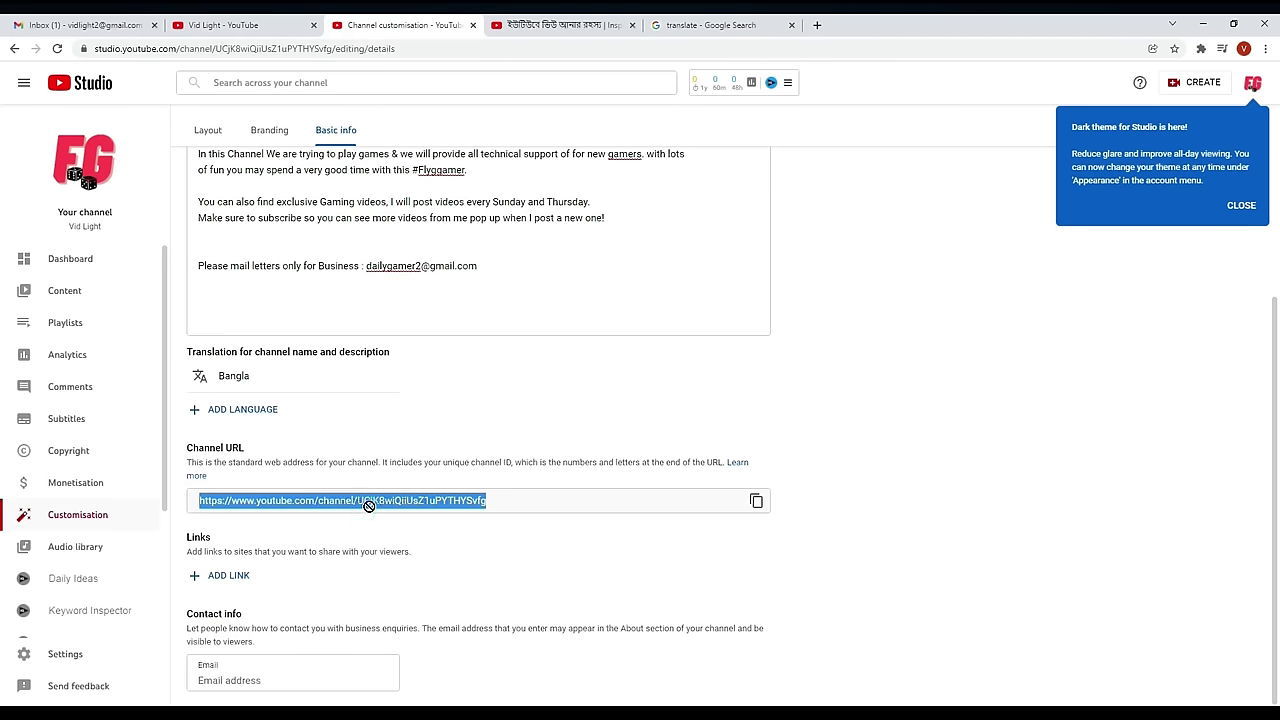
click(358, 500)
drag(358, 500, 492, 504)
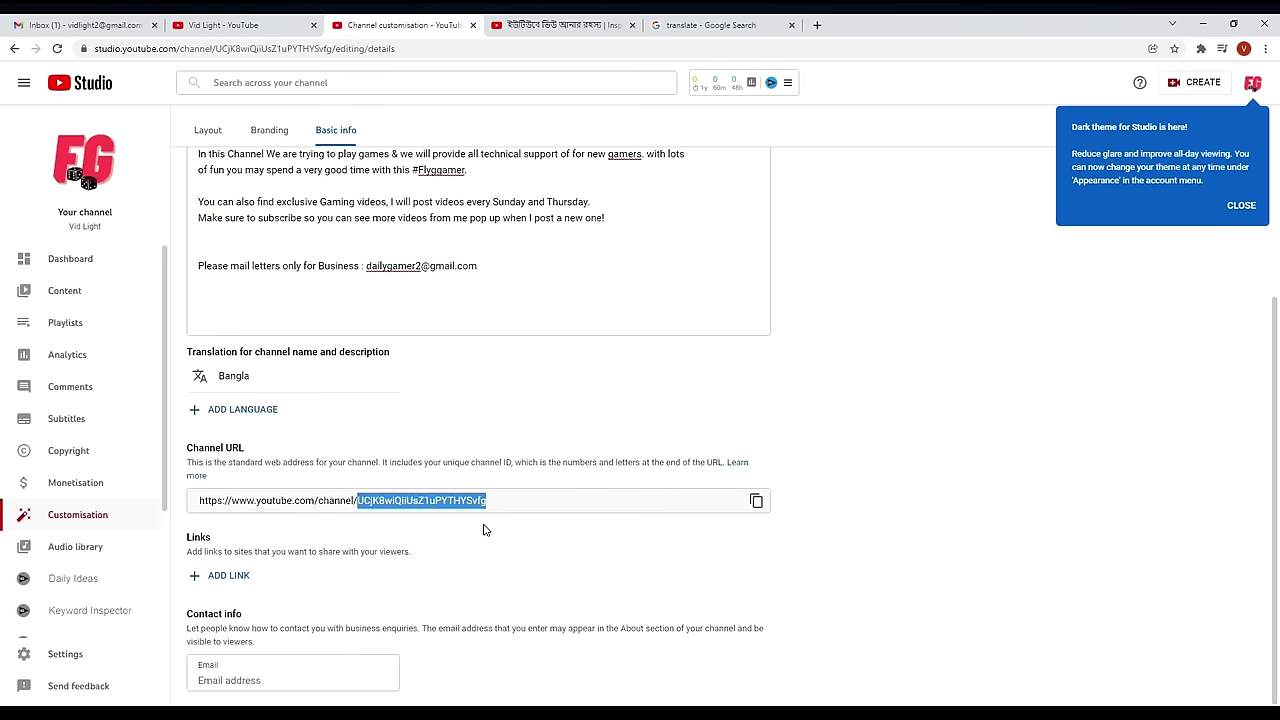
click(395, 523)
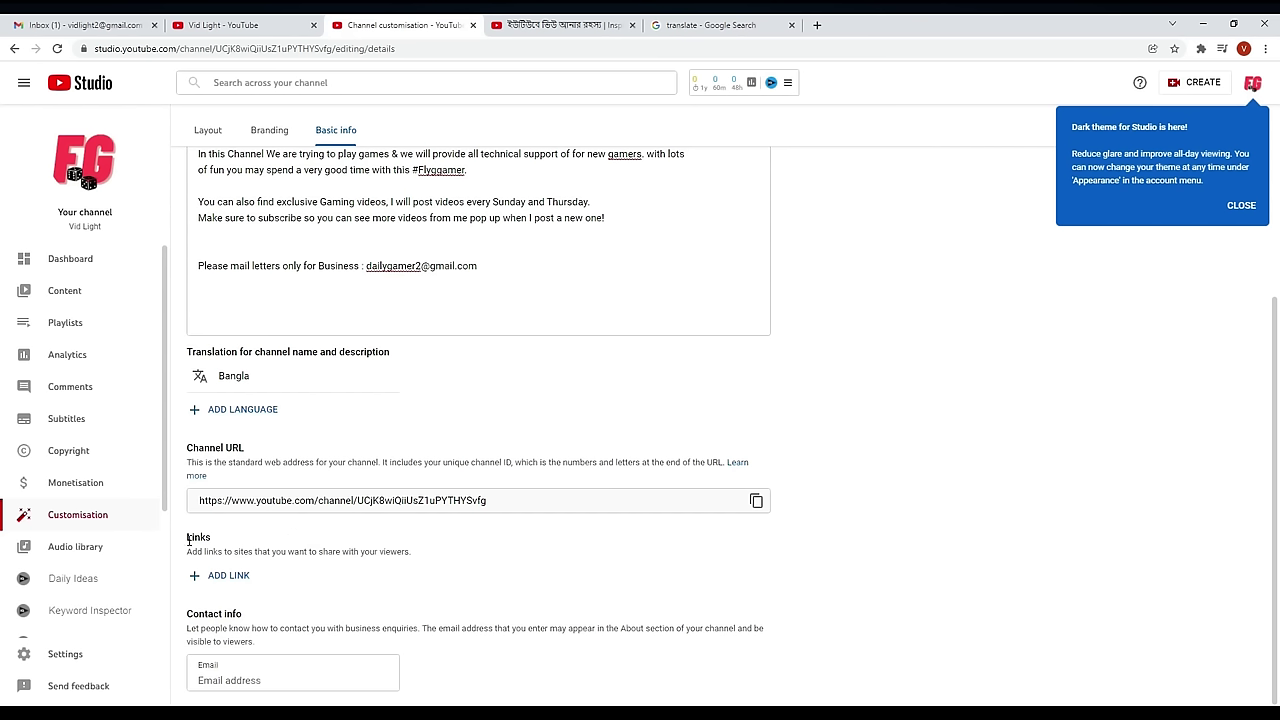
Add a new link entry in the channel's Links section
drag(188, 542, 229, 537)
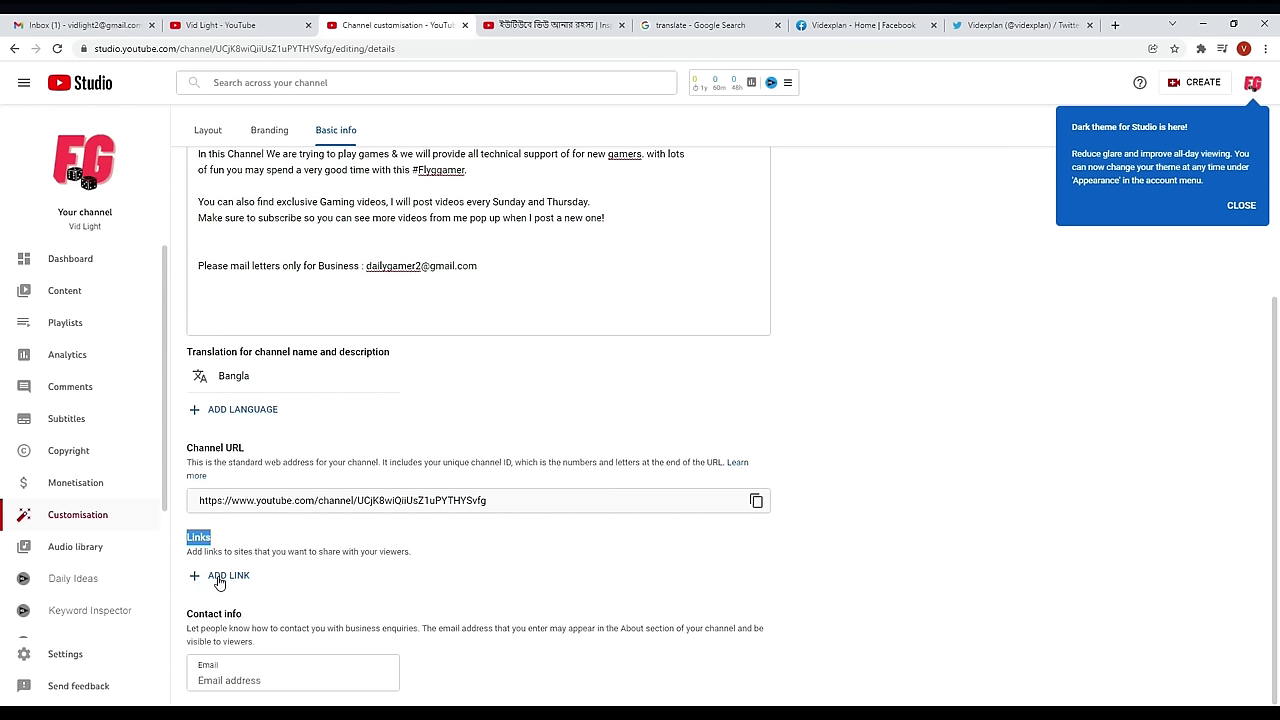
click(219, 578)
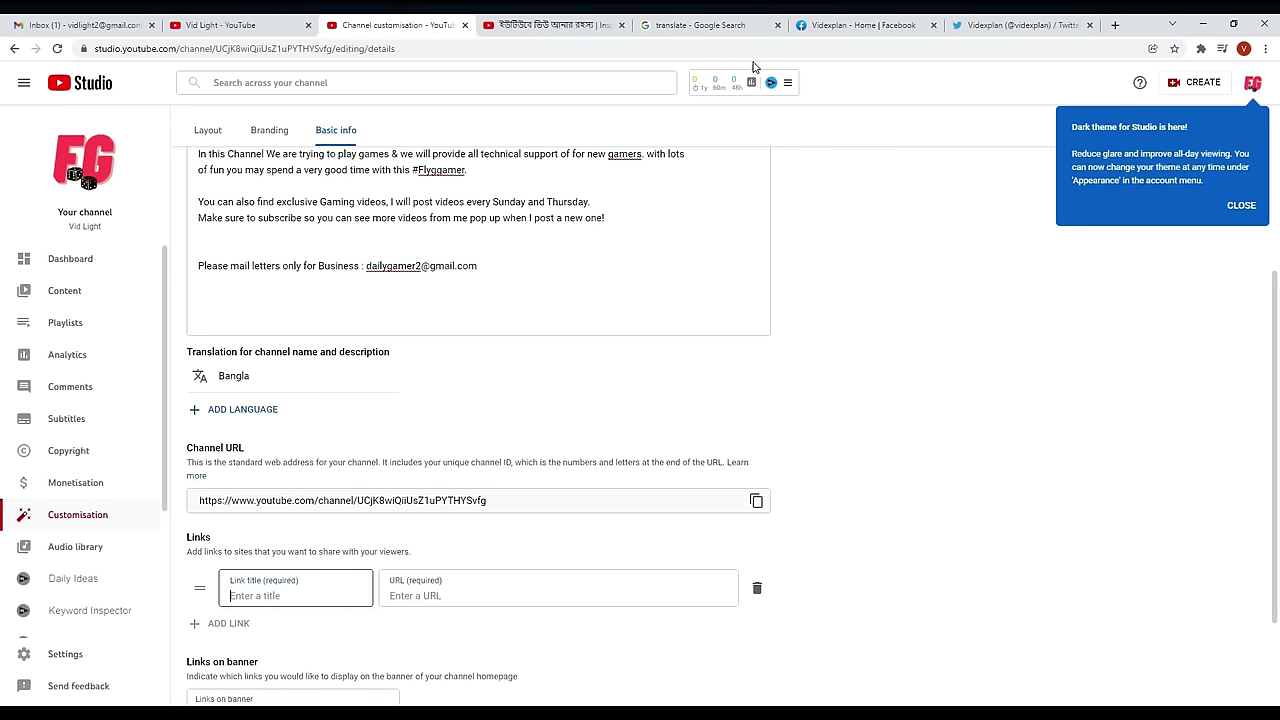
Look over the open Videxplan Facebook and Twitter pages and the empty link fields in the channel's Basic info
click(845, 27)
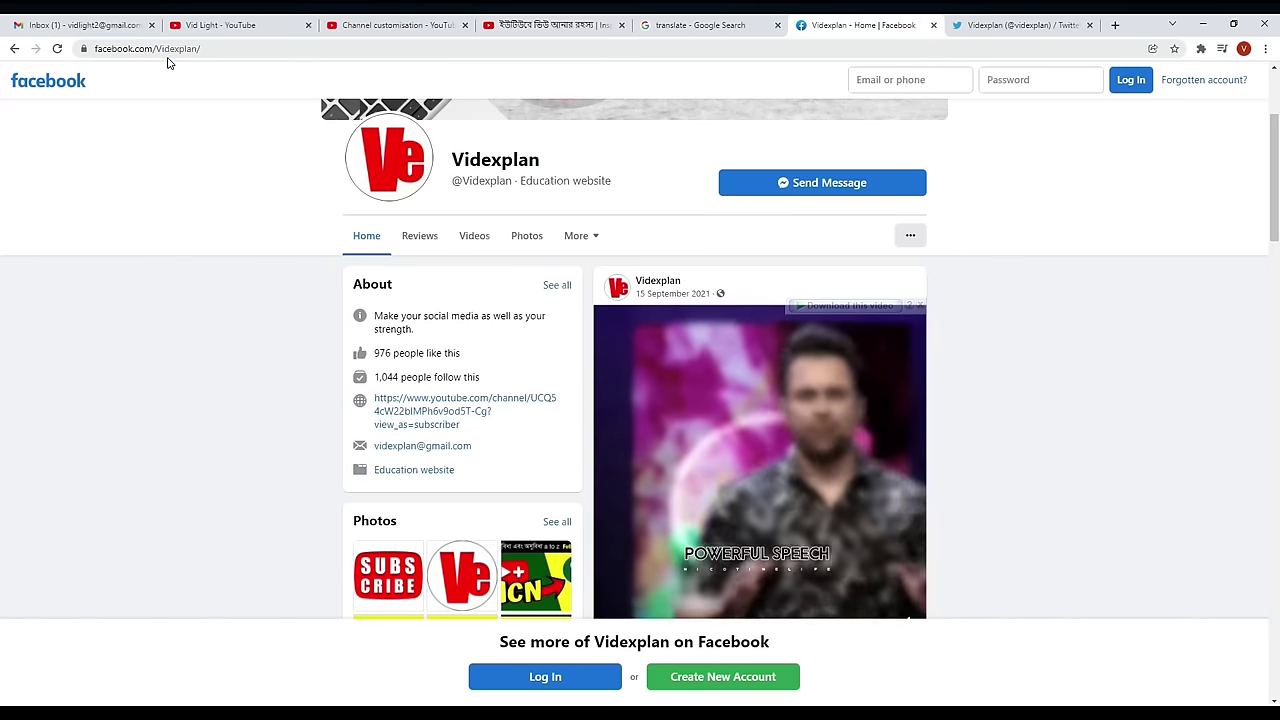
click(1025, 25)
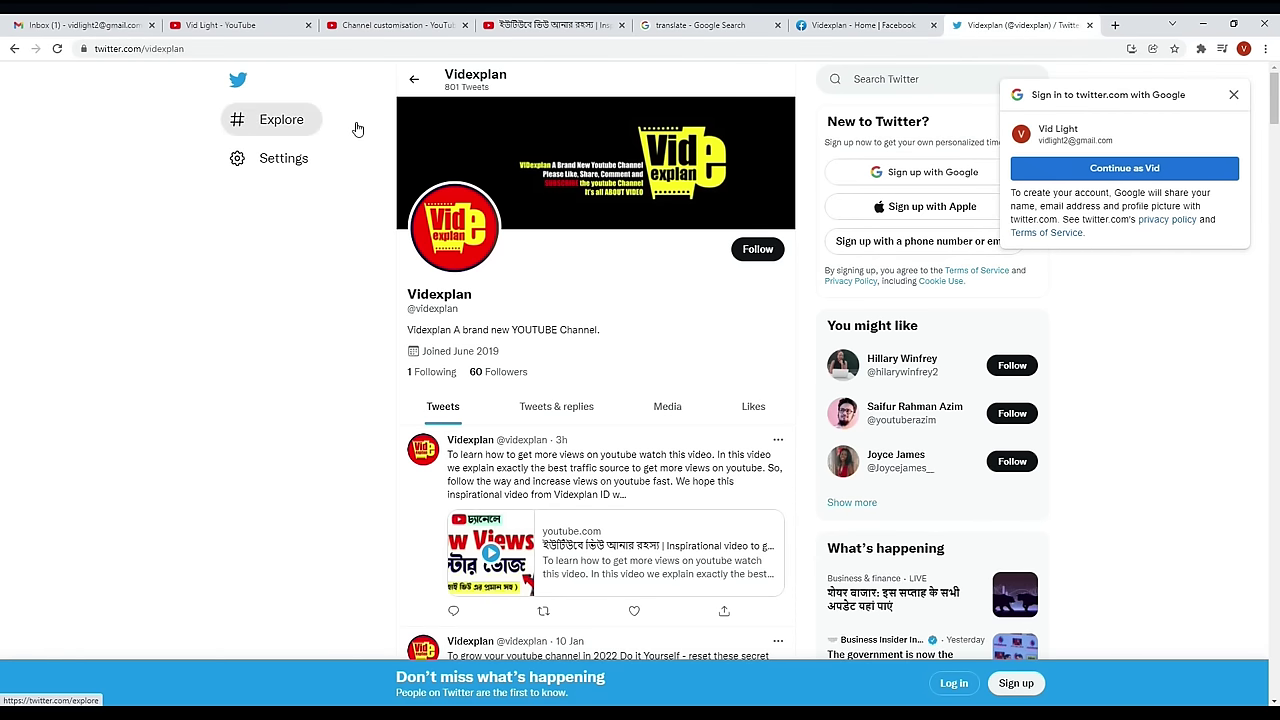
click(400, 25)
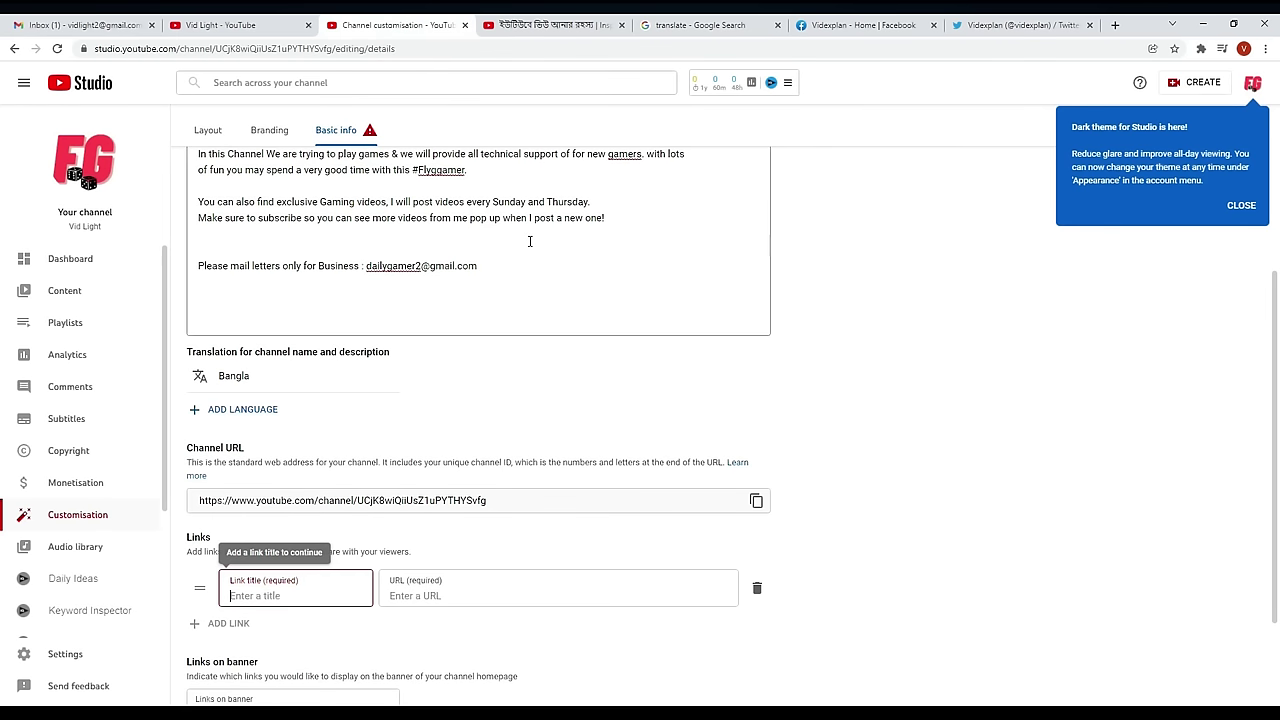
scroll(530, 374, down, 3)
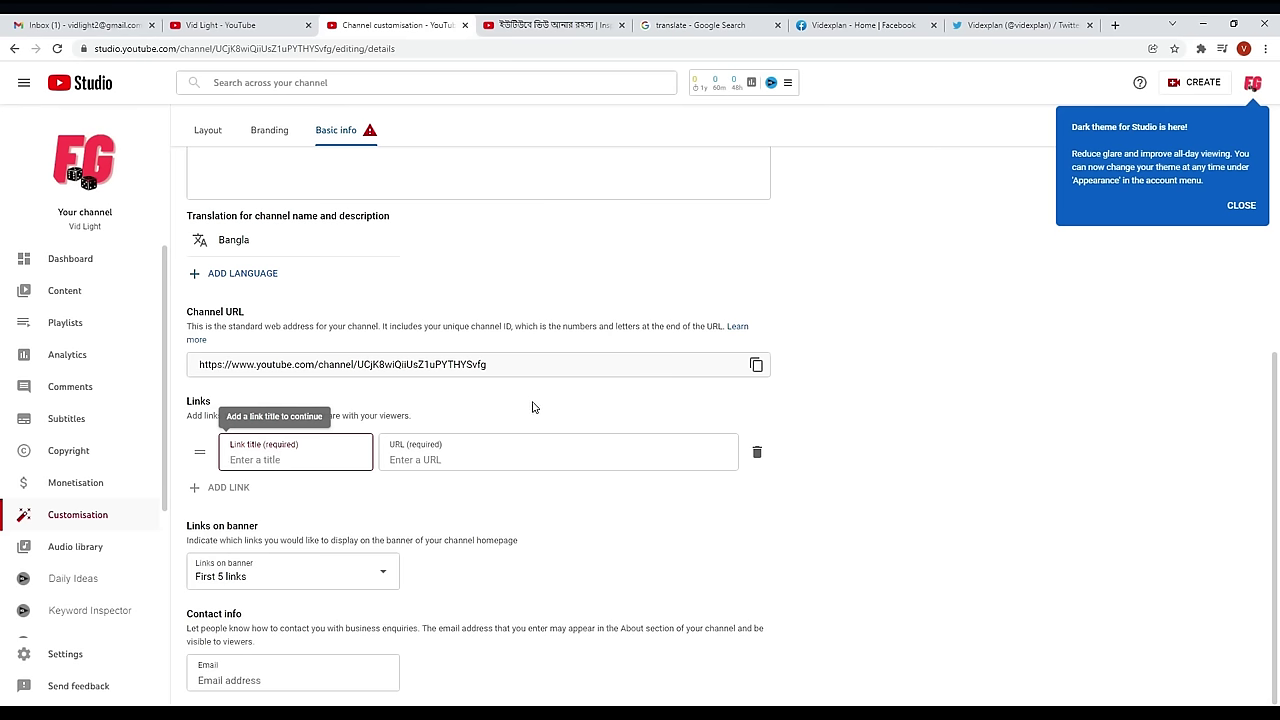
click(851, 26)
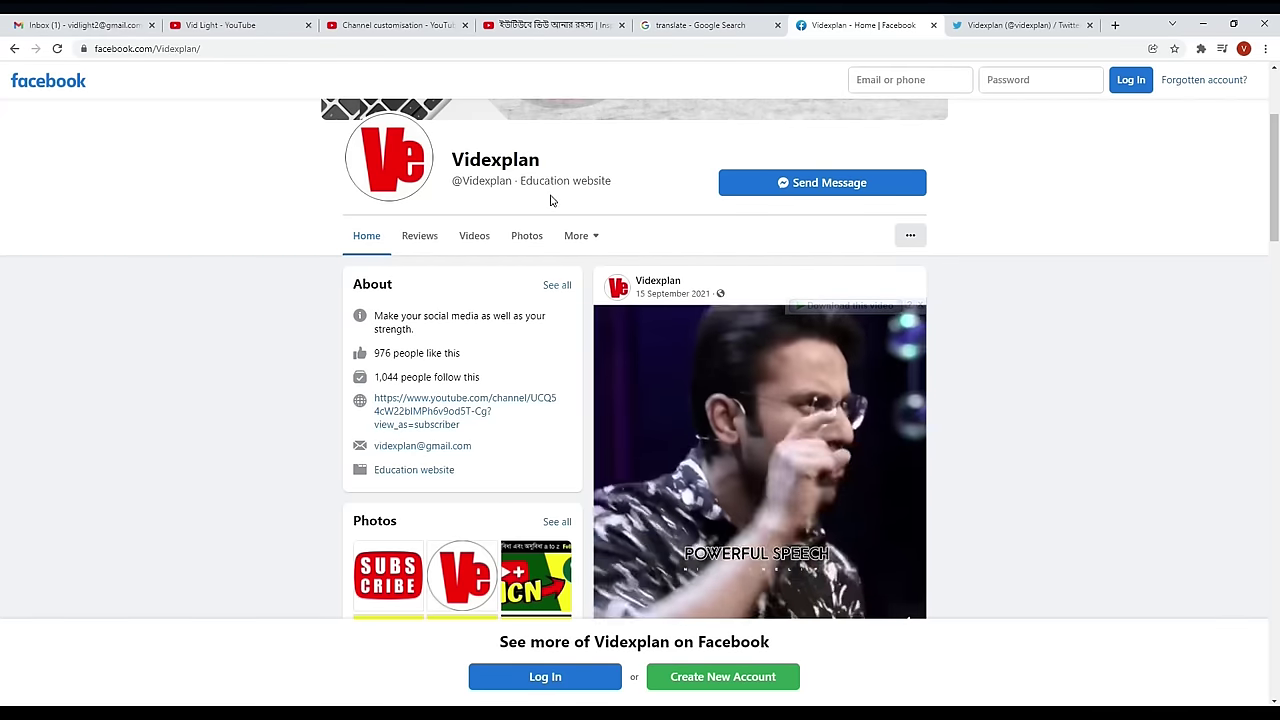
click(1005, 20)
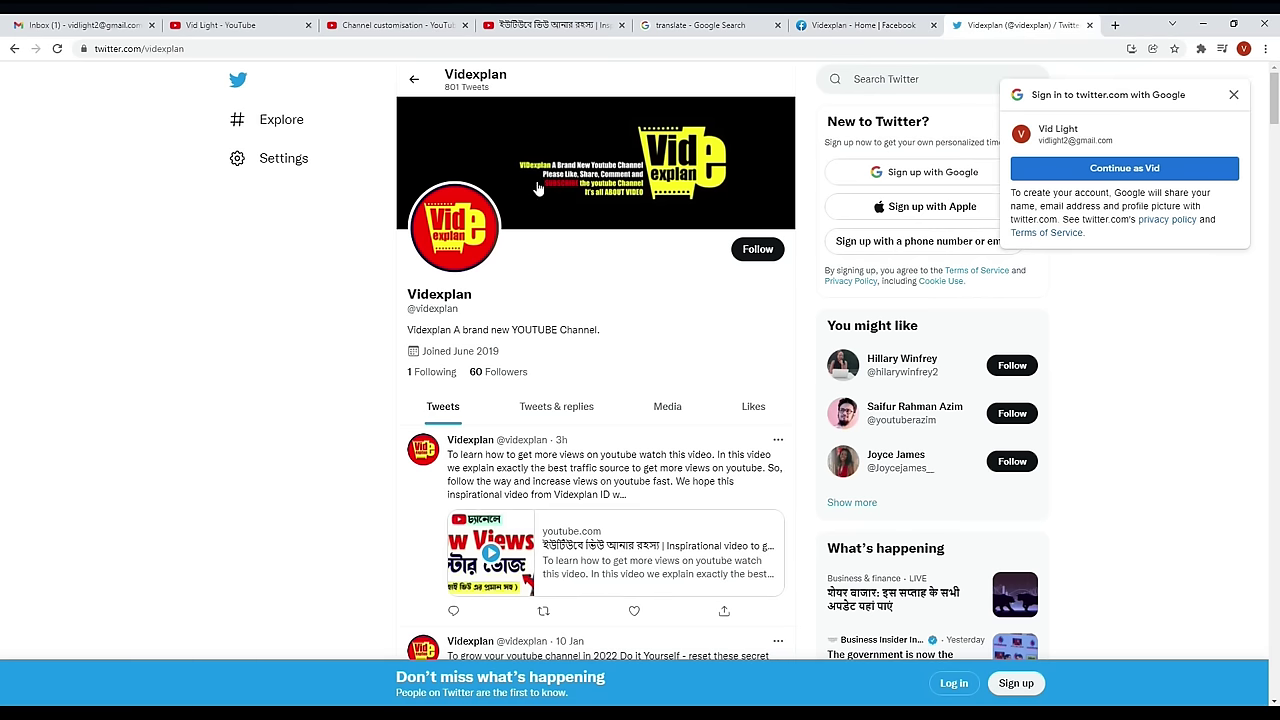
click(400, 24)
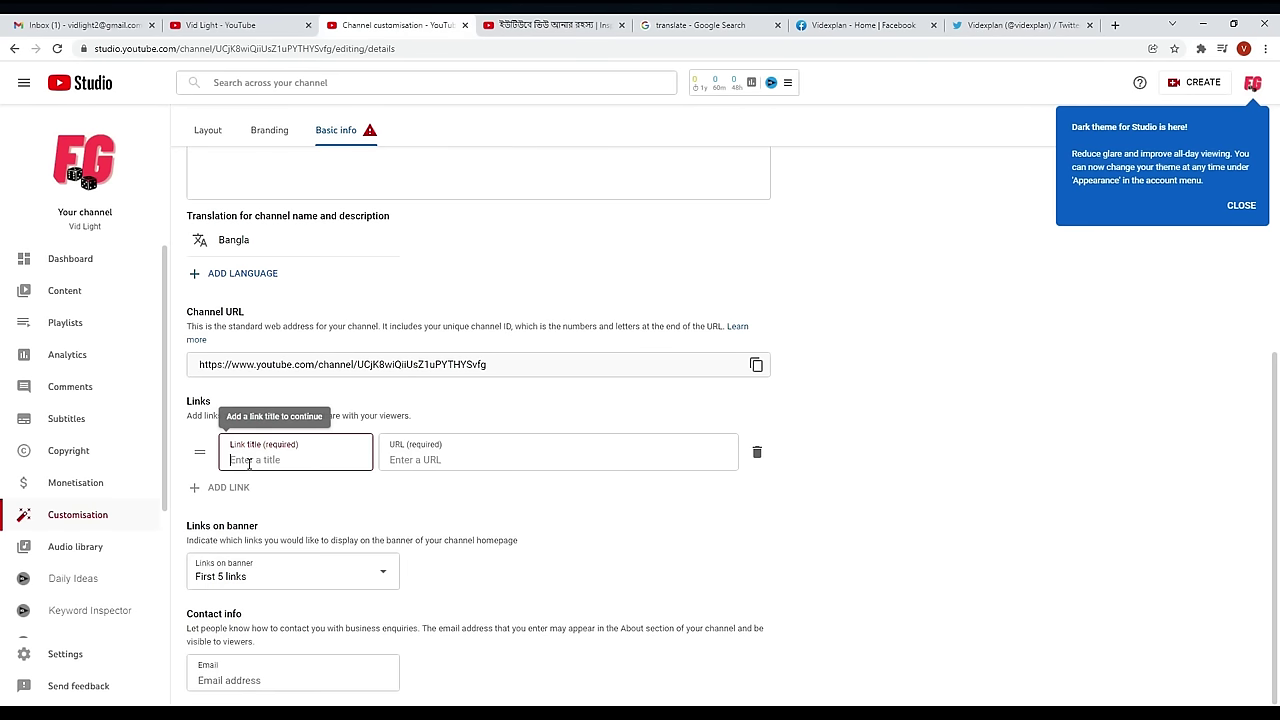
click(862, 25)
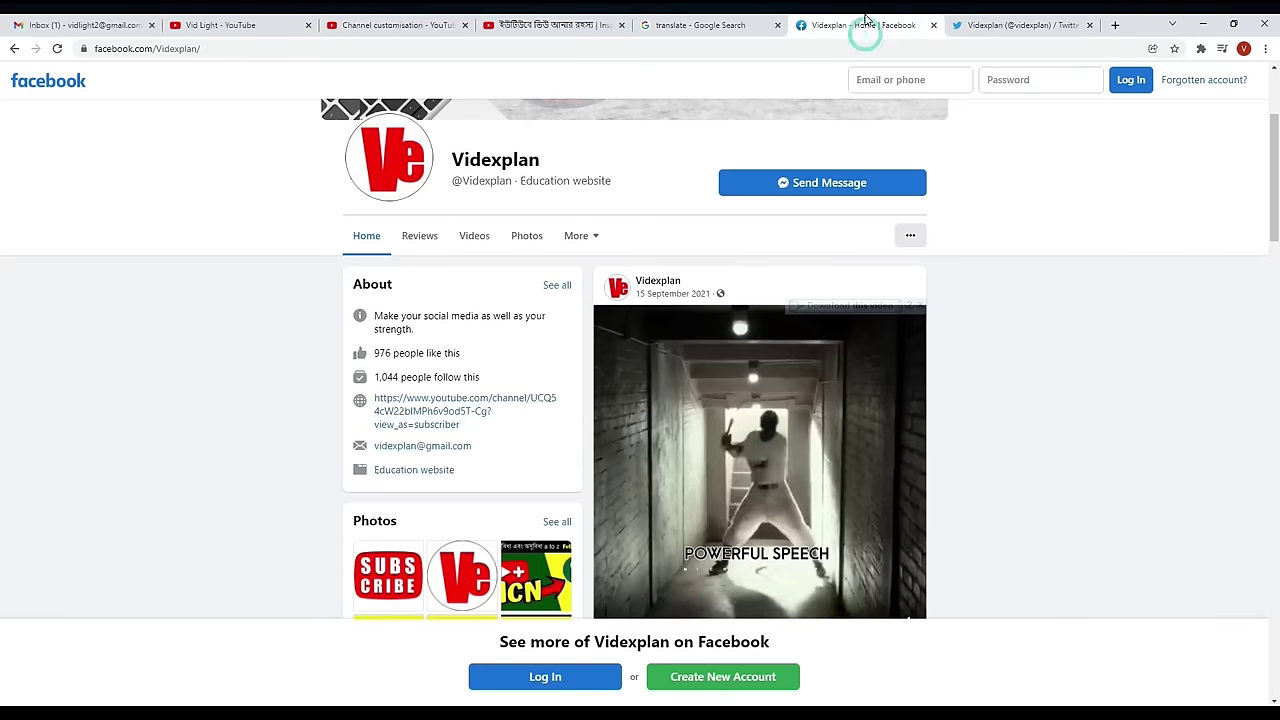
click(208, 48)
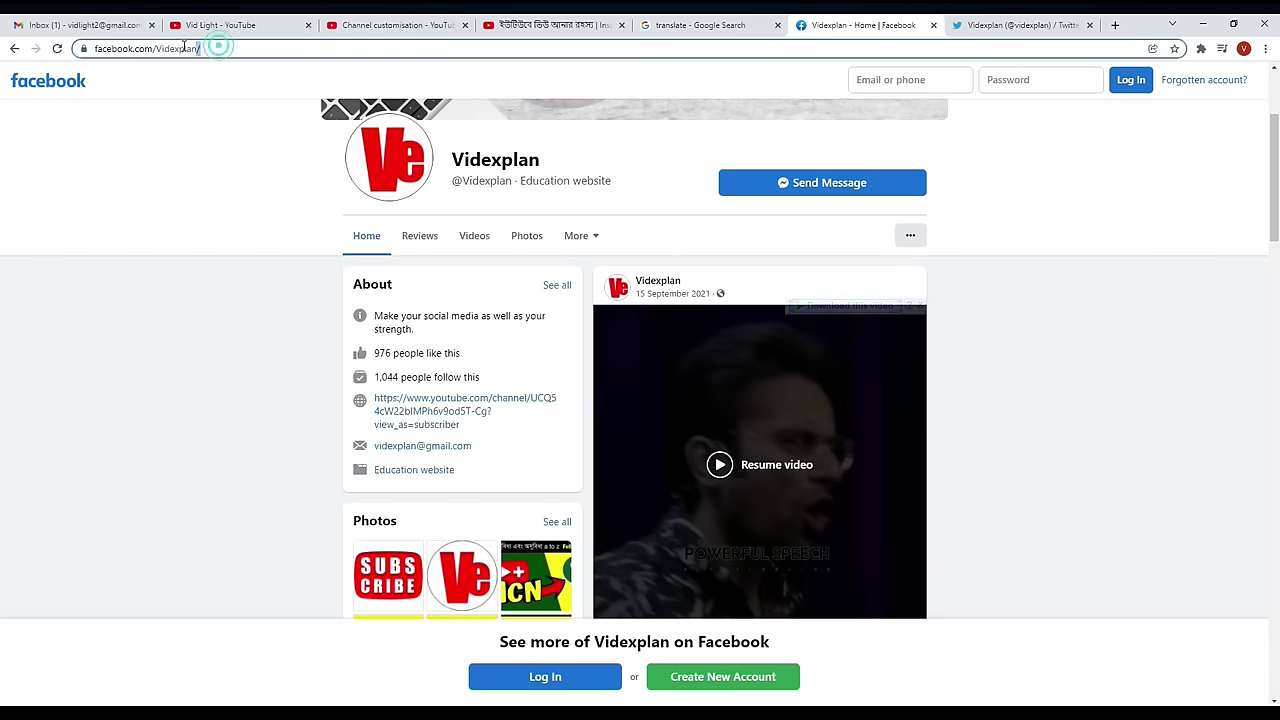
right_click(111, 53)
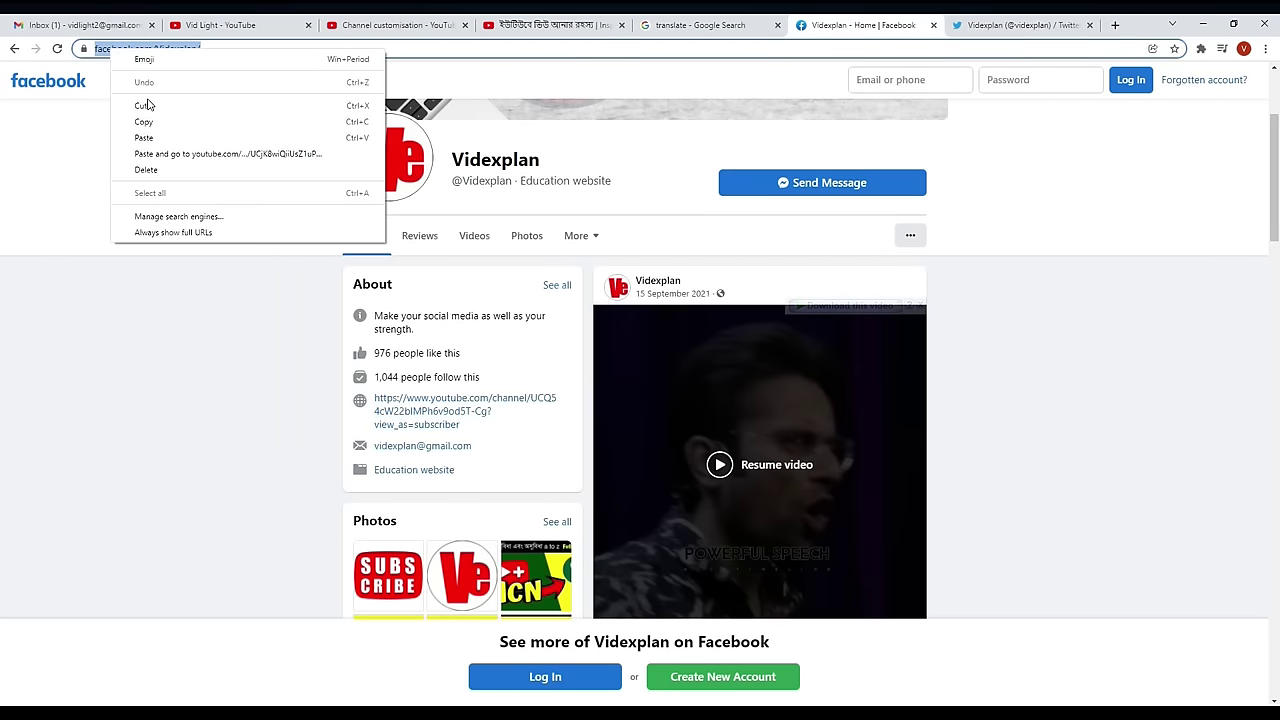
click(151, 120)
click(383, 22)
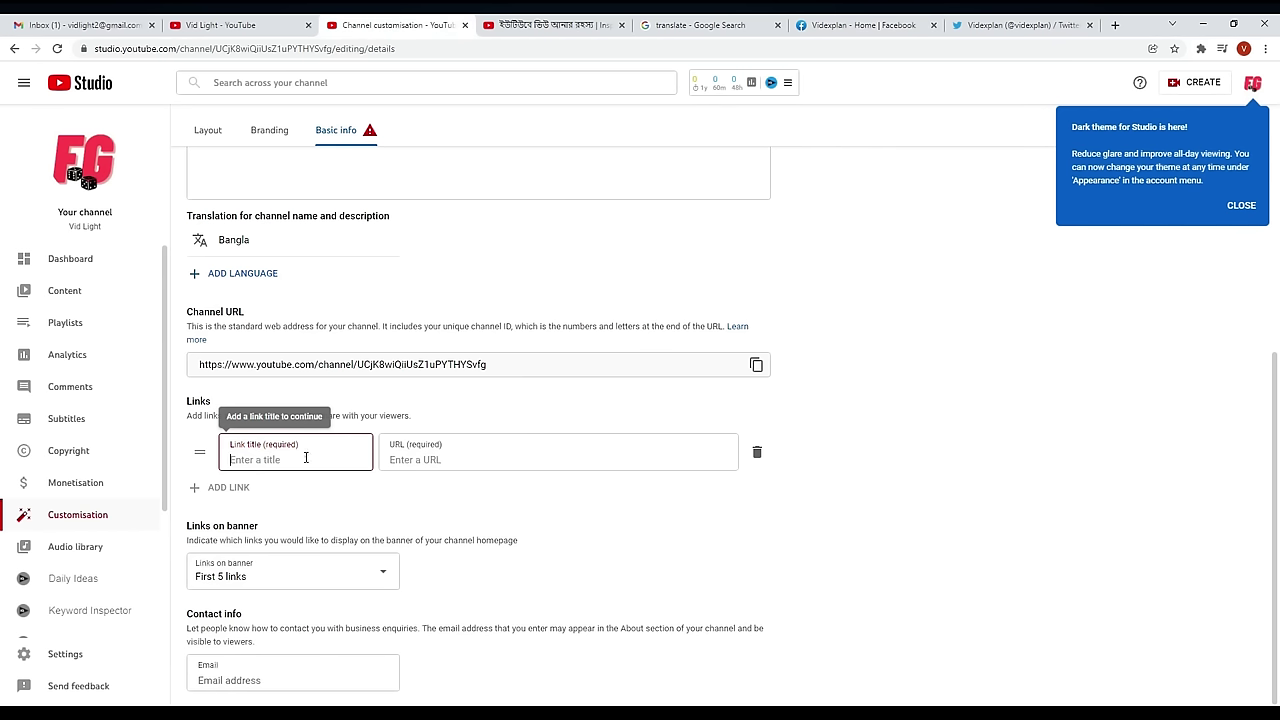
text(facebook page)
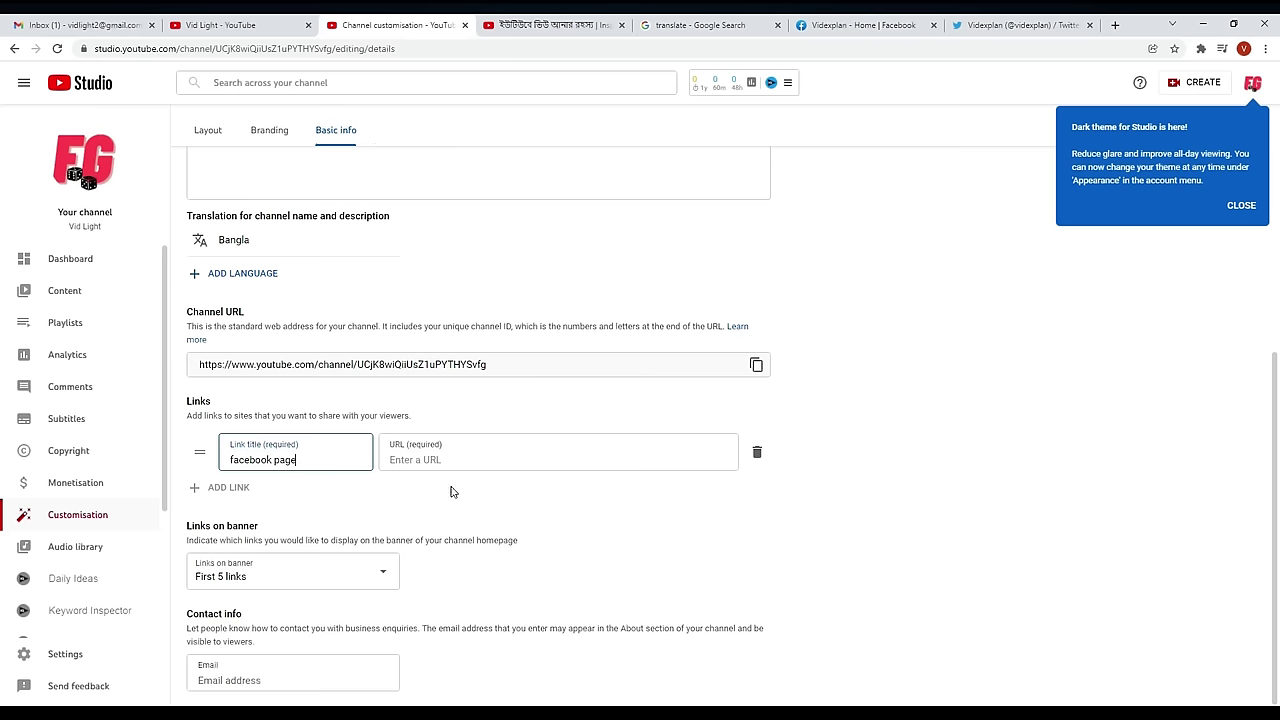
click(430, 458)
right_click(440, 458)
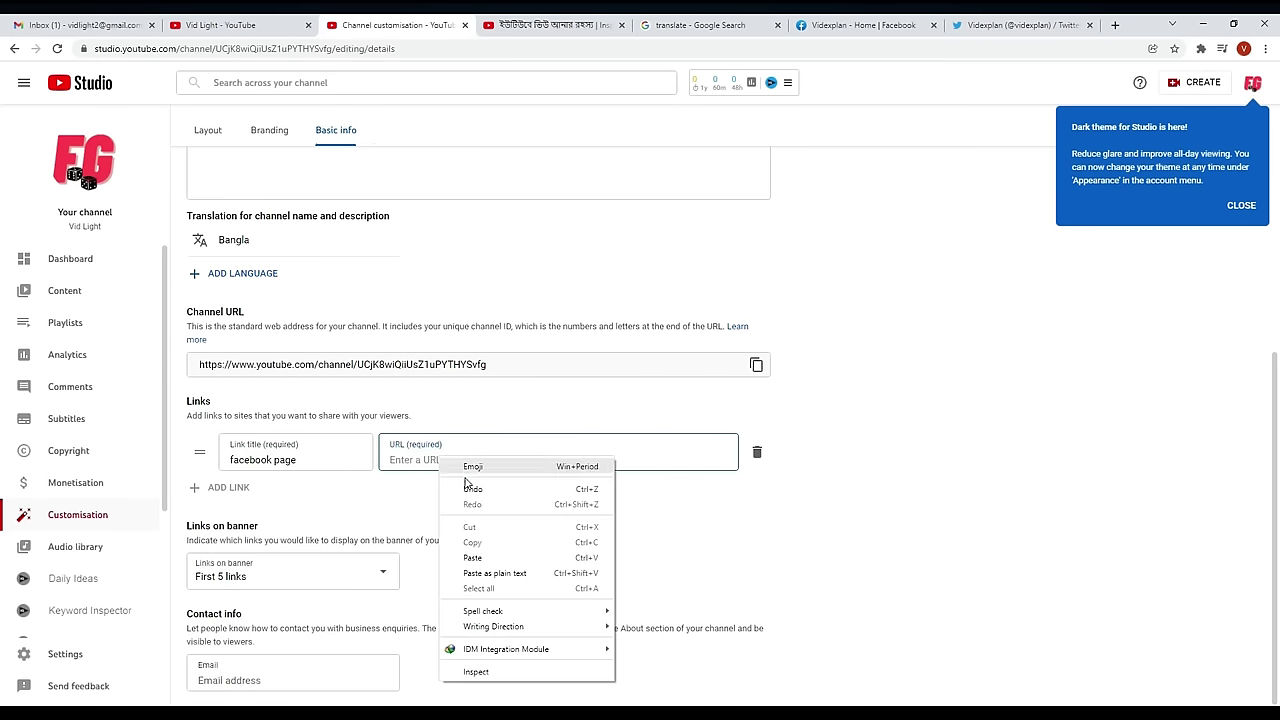
click(476, 557)
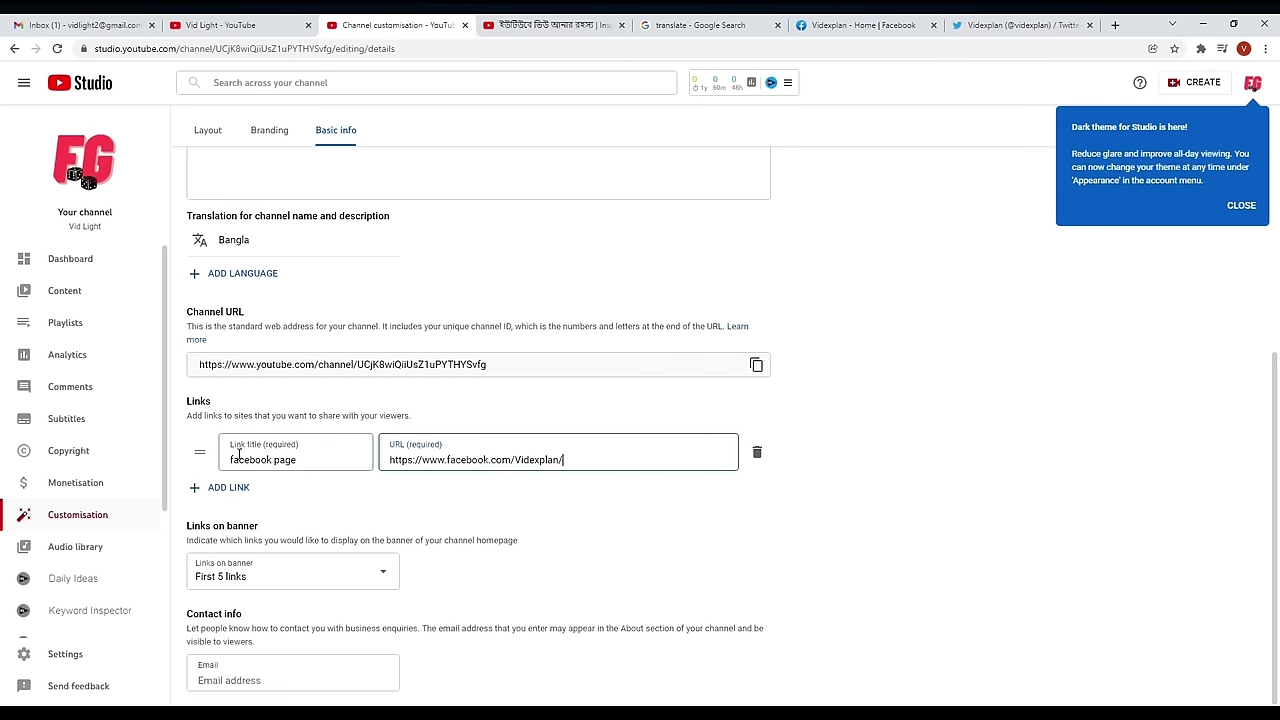
click(753, 497)
Add a second link entry and compare the Links on banner setting with the social links on the Vid Explan channel's banner
click(212, 488)
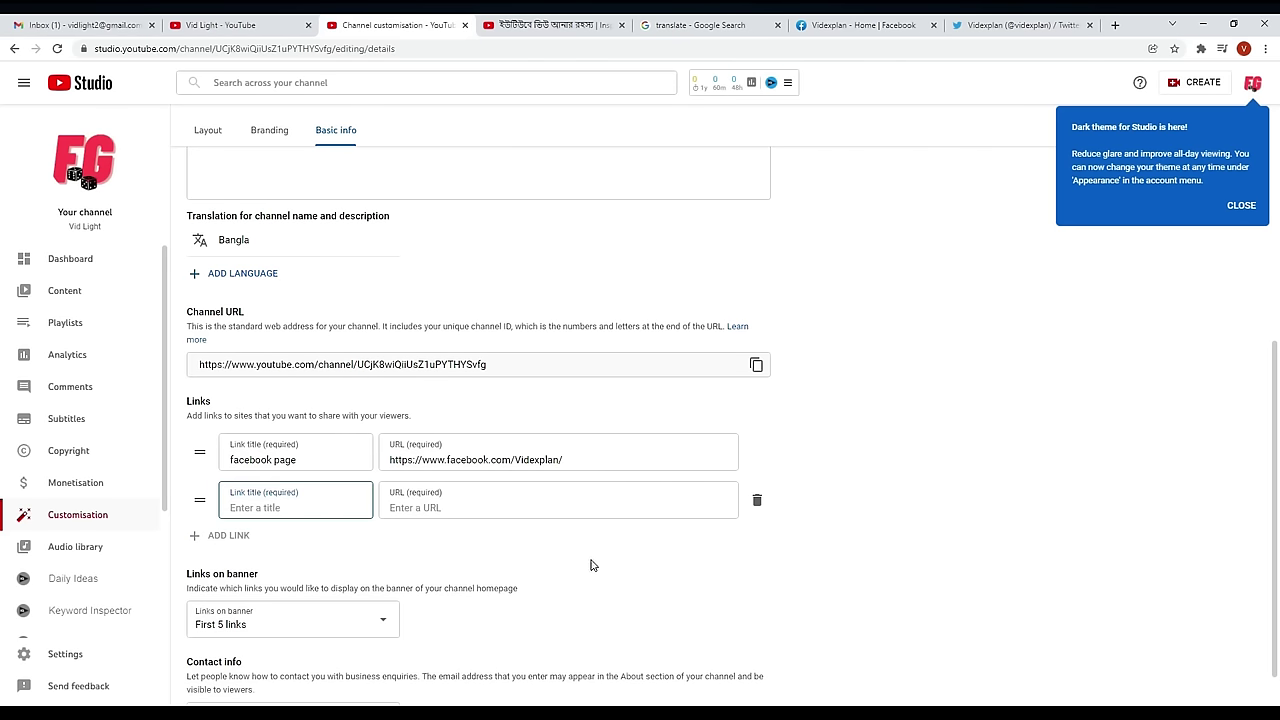
scroll(596, 566, down, 1)
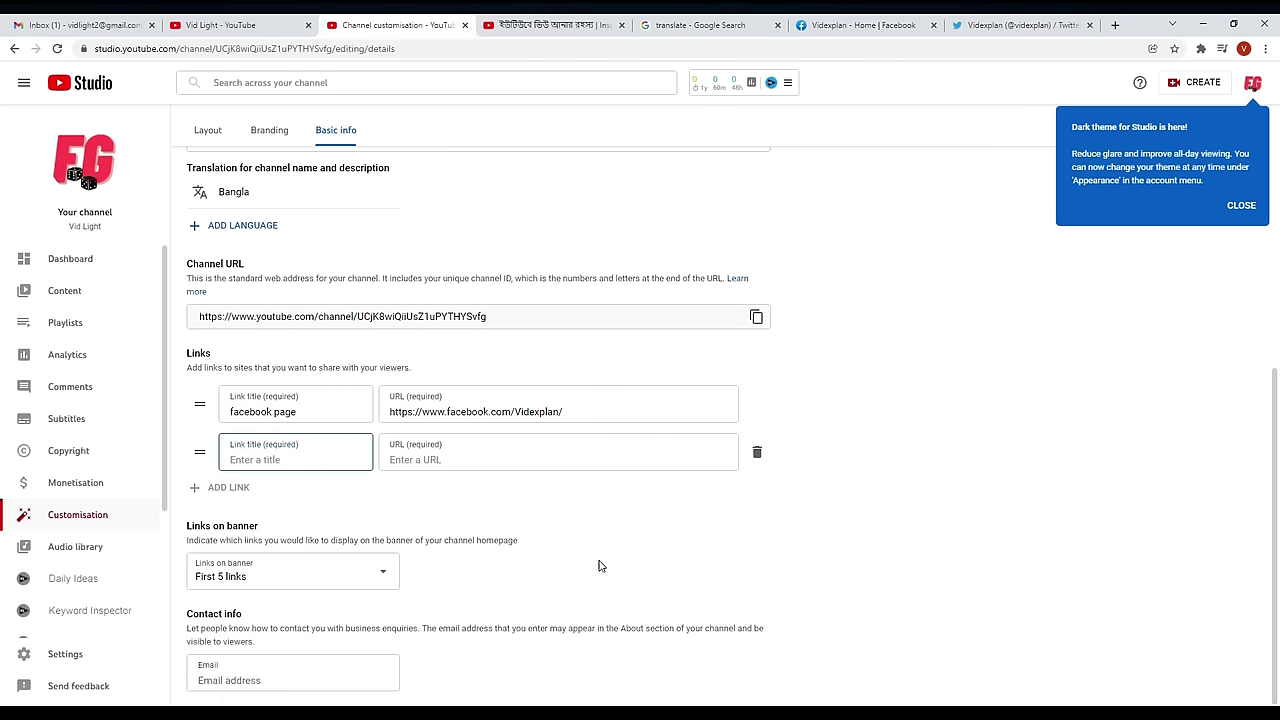
drag(187, 527, 262, 531)
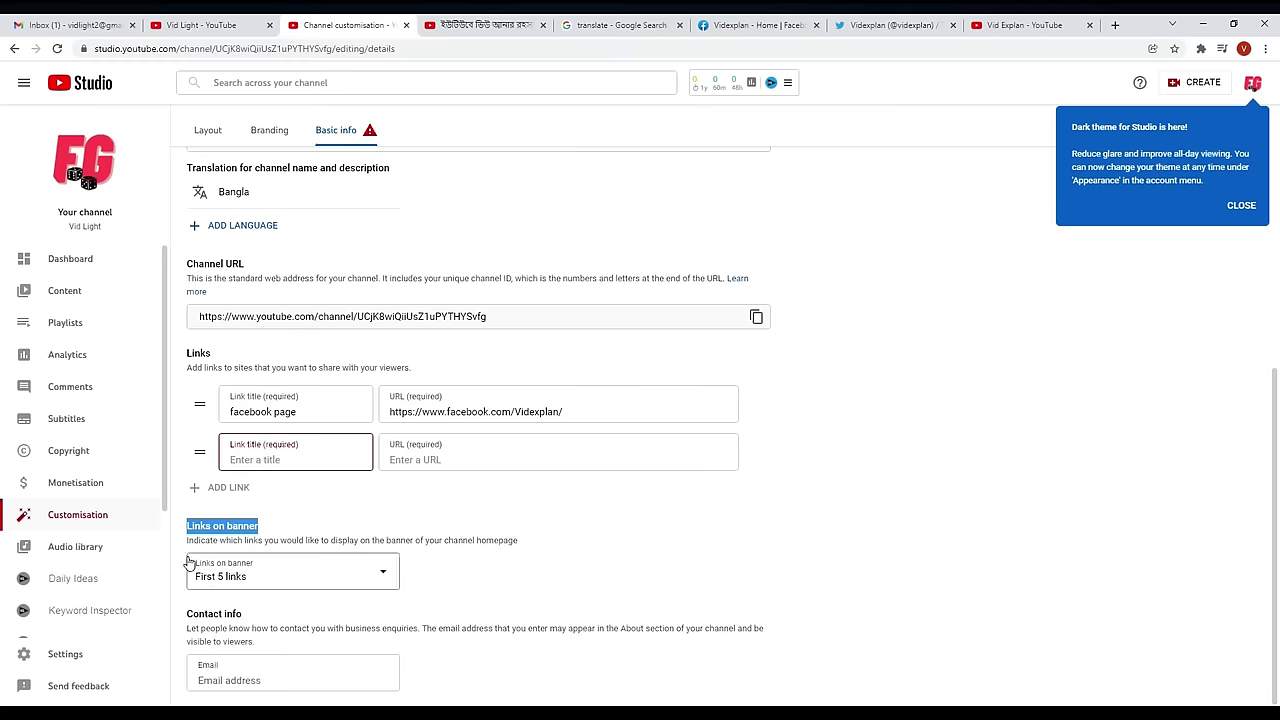
click(1015, 25)
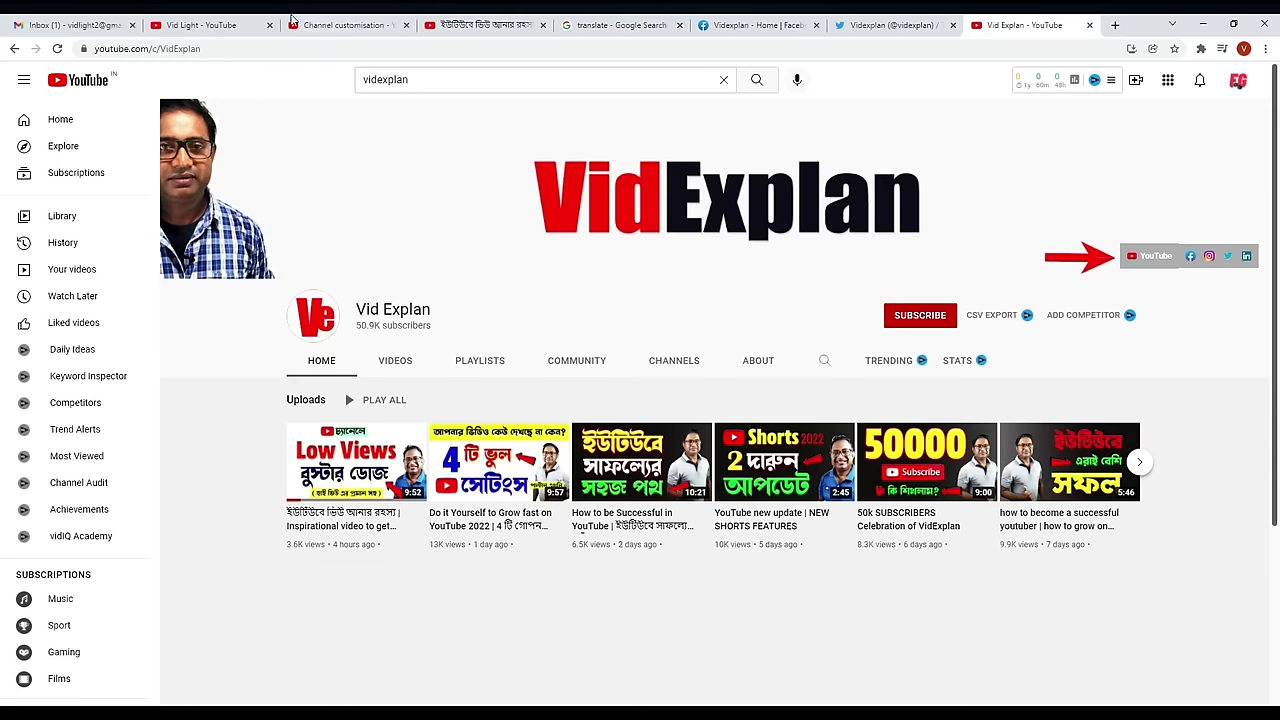
click(340, 25)
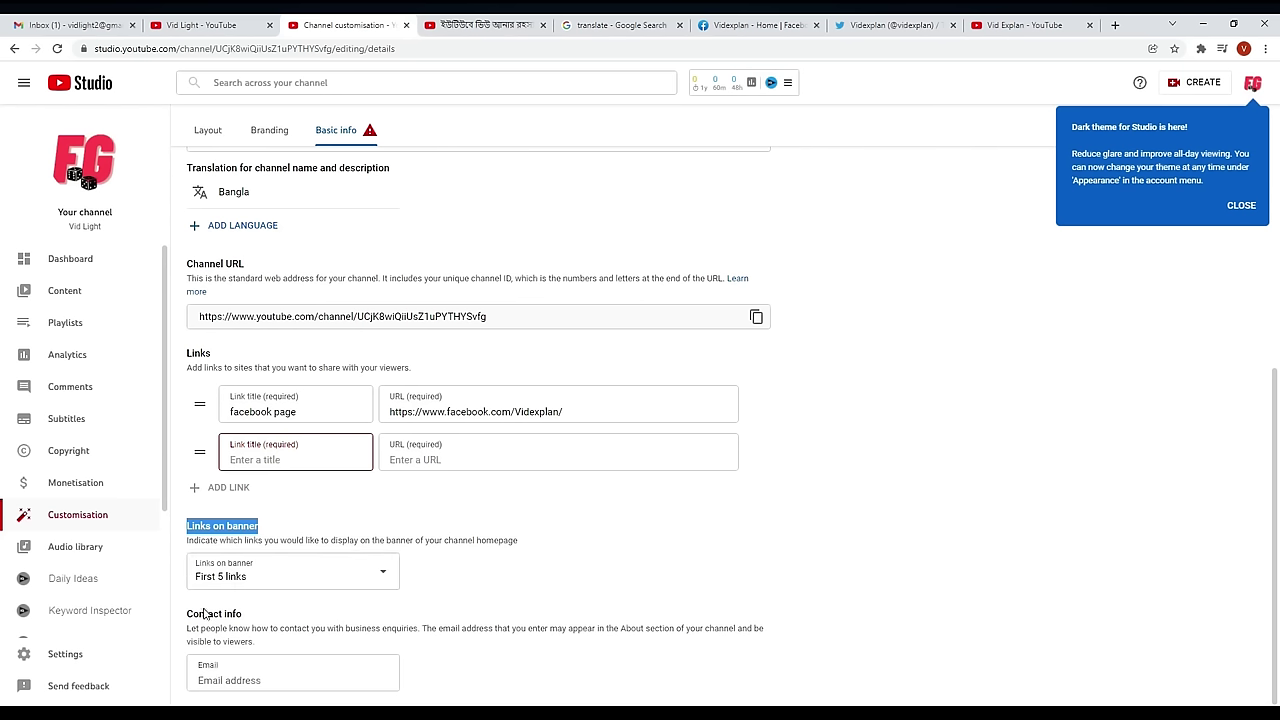
Copy the business e-mail address from the channel description into the Contact info email field
drag(188, 613, 252, 619)
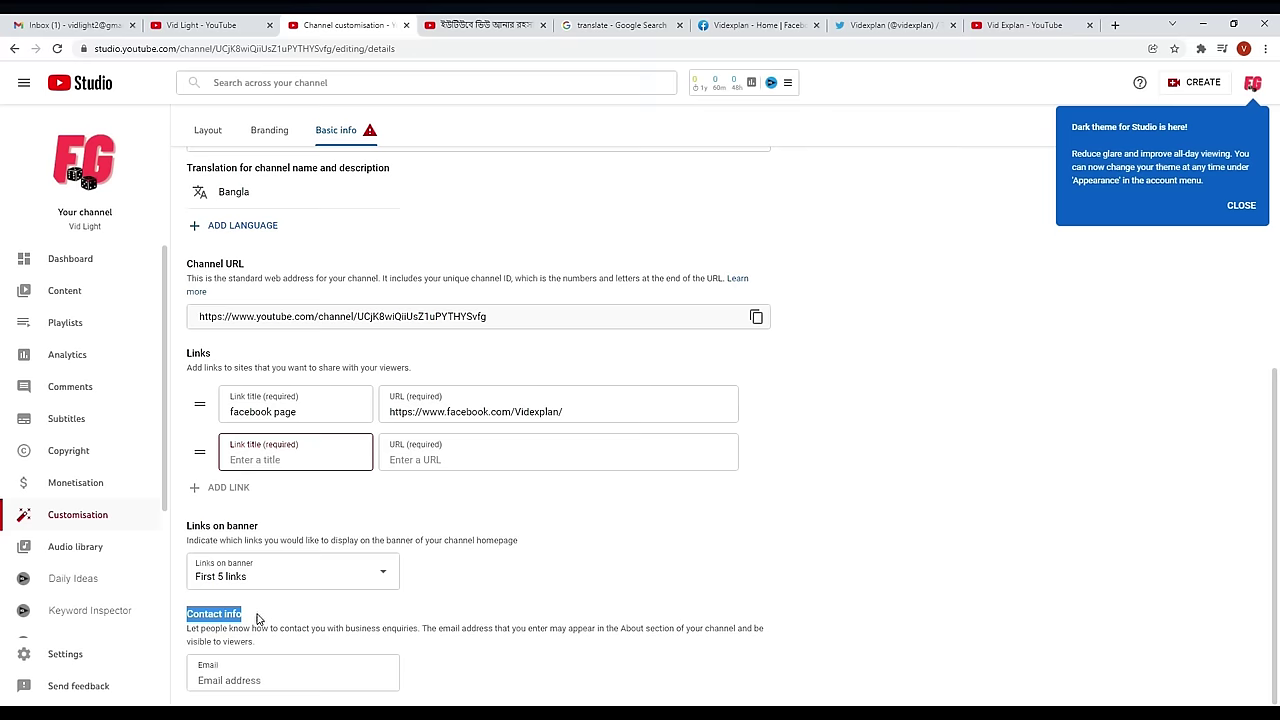
scroll(285, 618, up, 3)
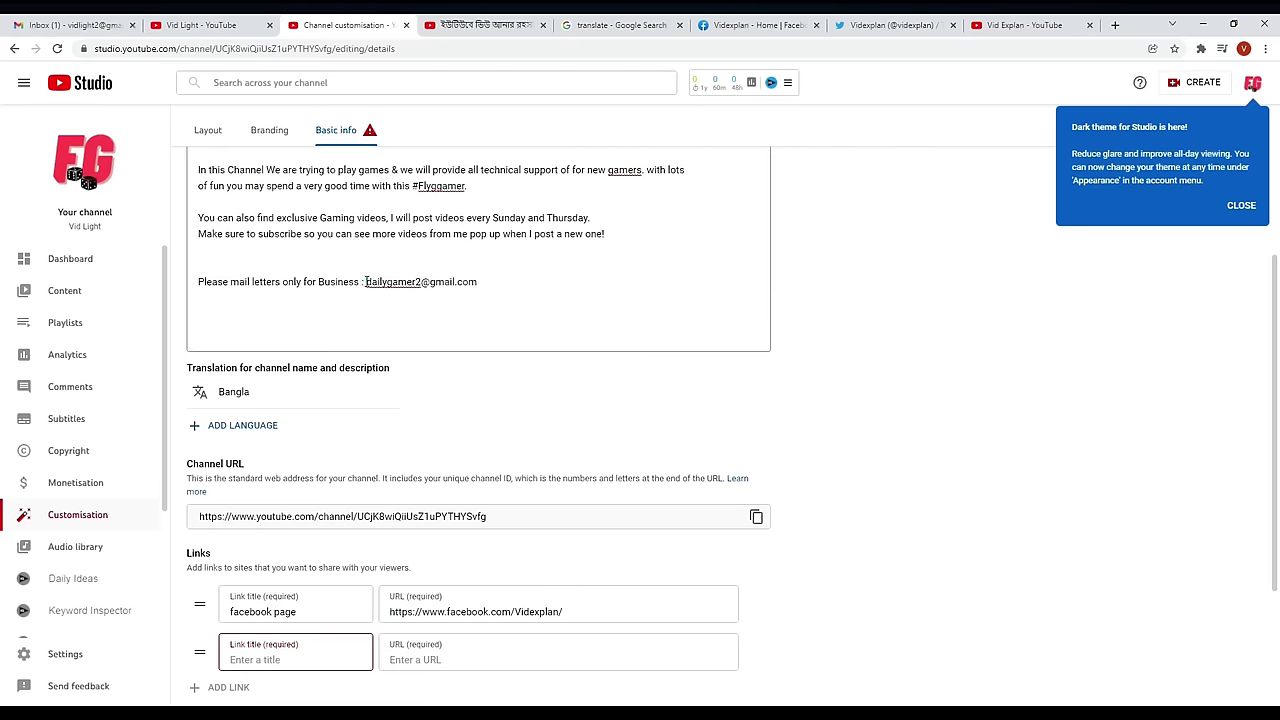
drag(366, 282, 482, 286)
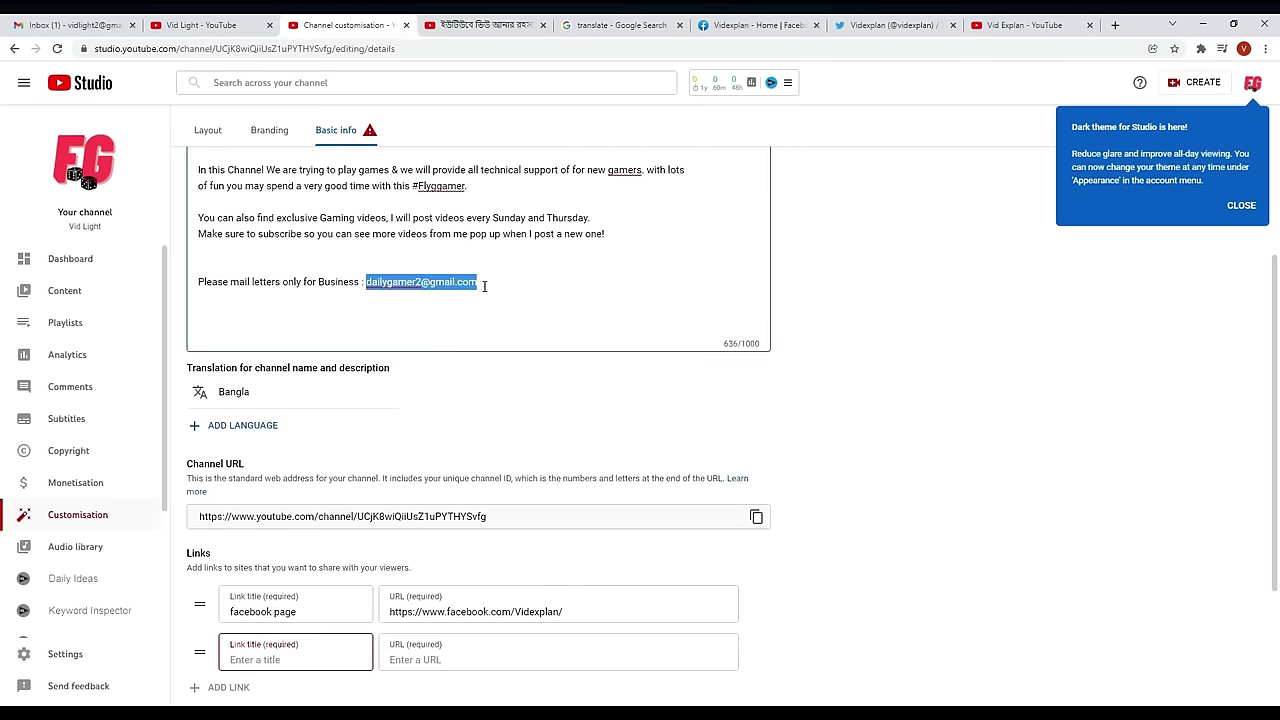
right_click(464, 280)
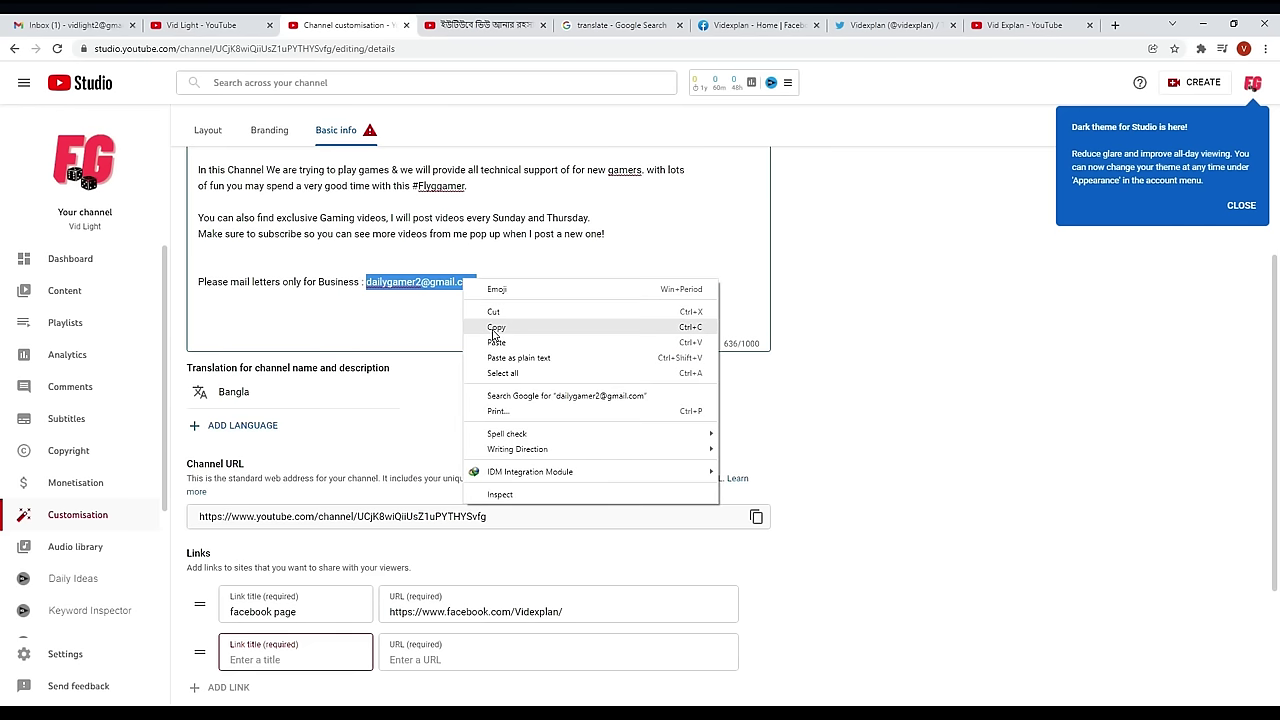
click(494, 330)
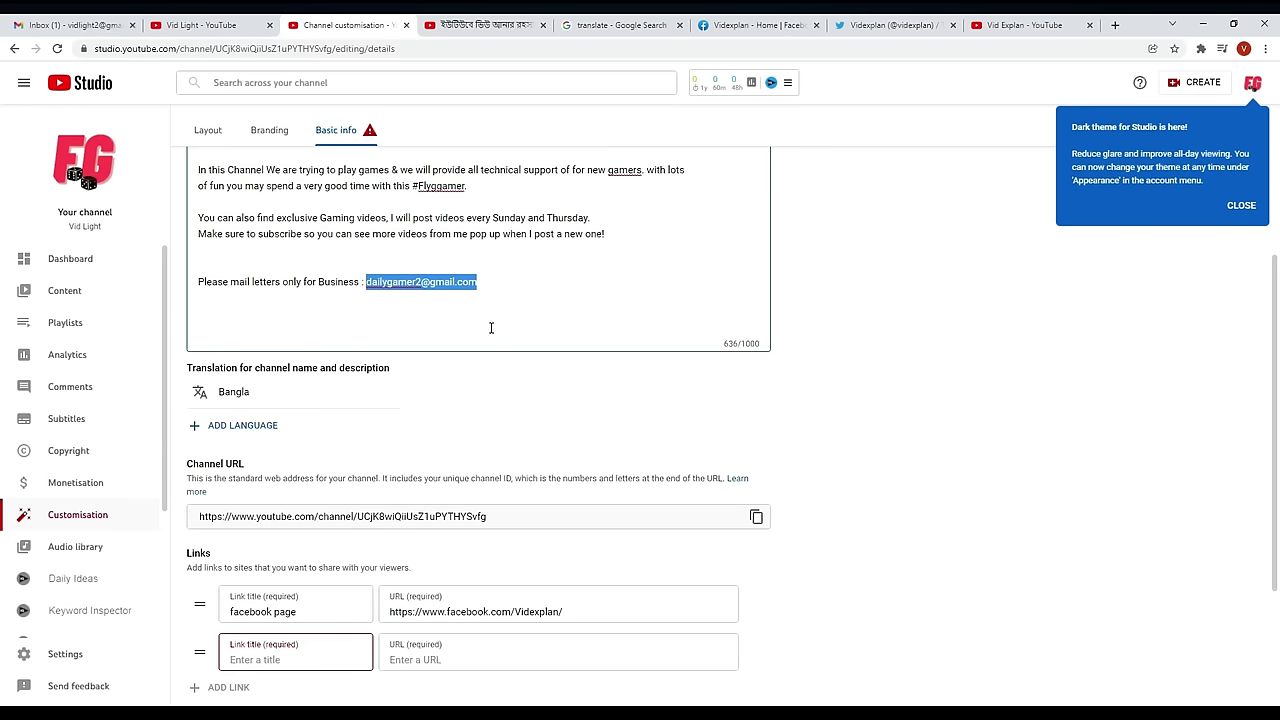
click(497, 308)
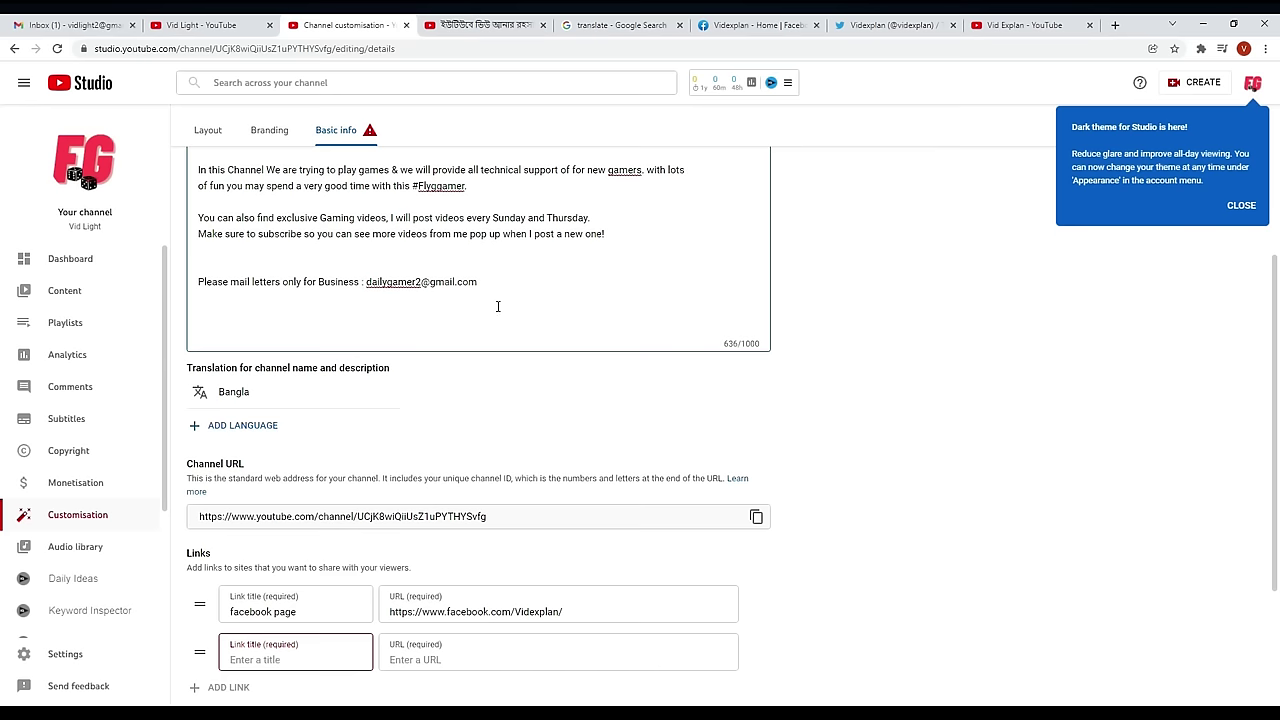
scroll(508, 460, down, 2)
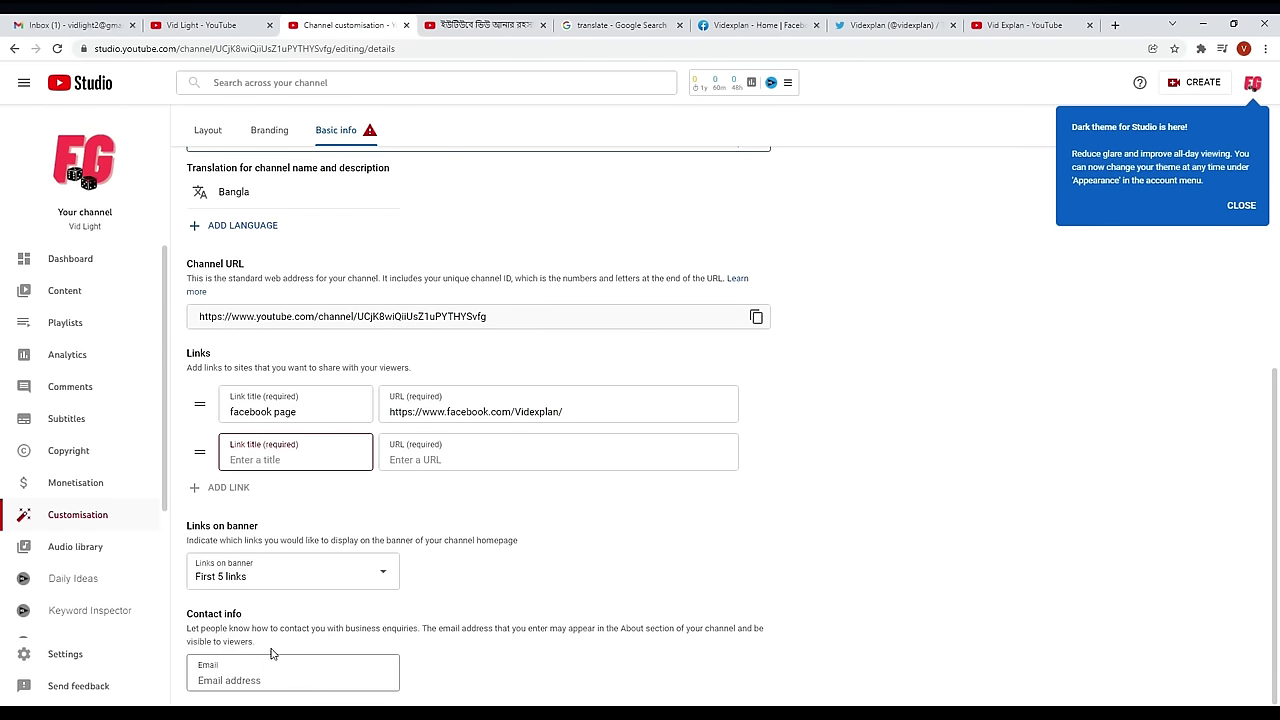
scroll(420, 235, up, 3)
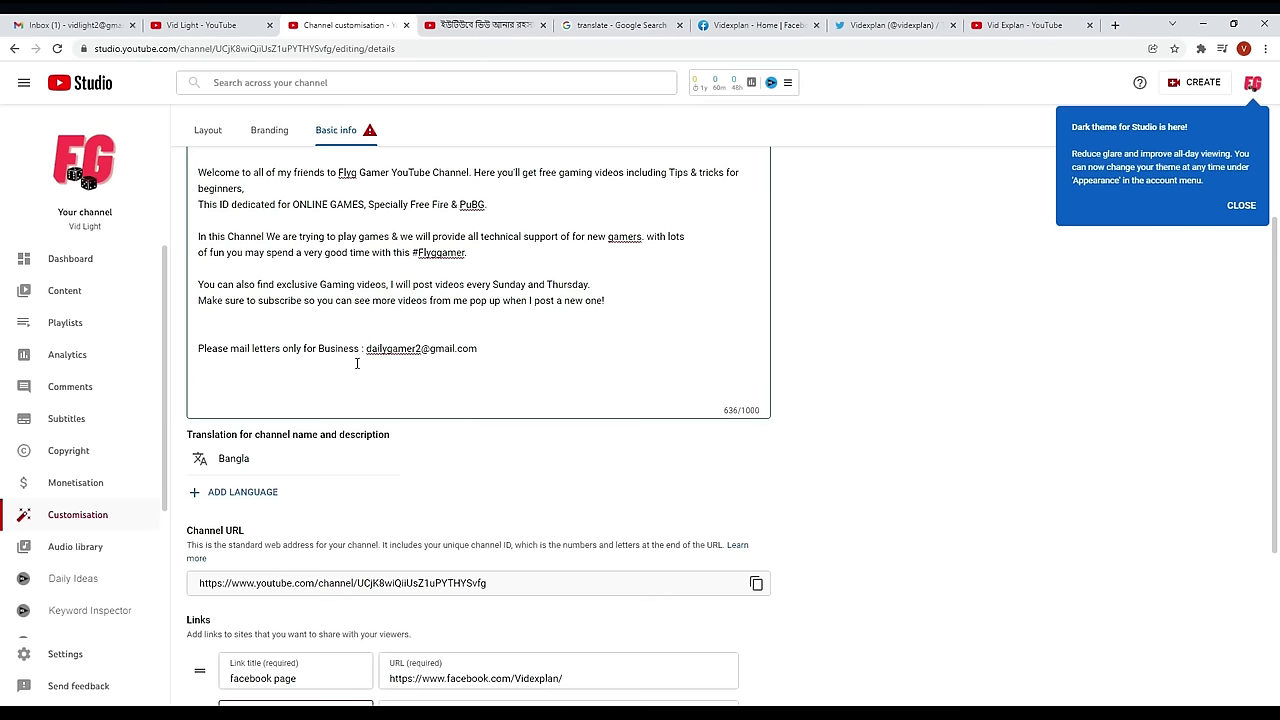
scroll(360, 370, down, 3)
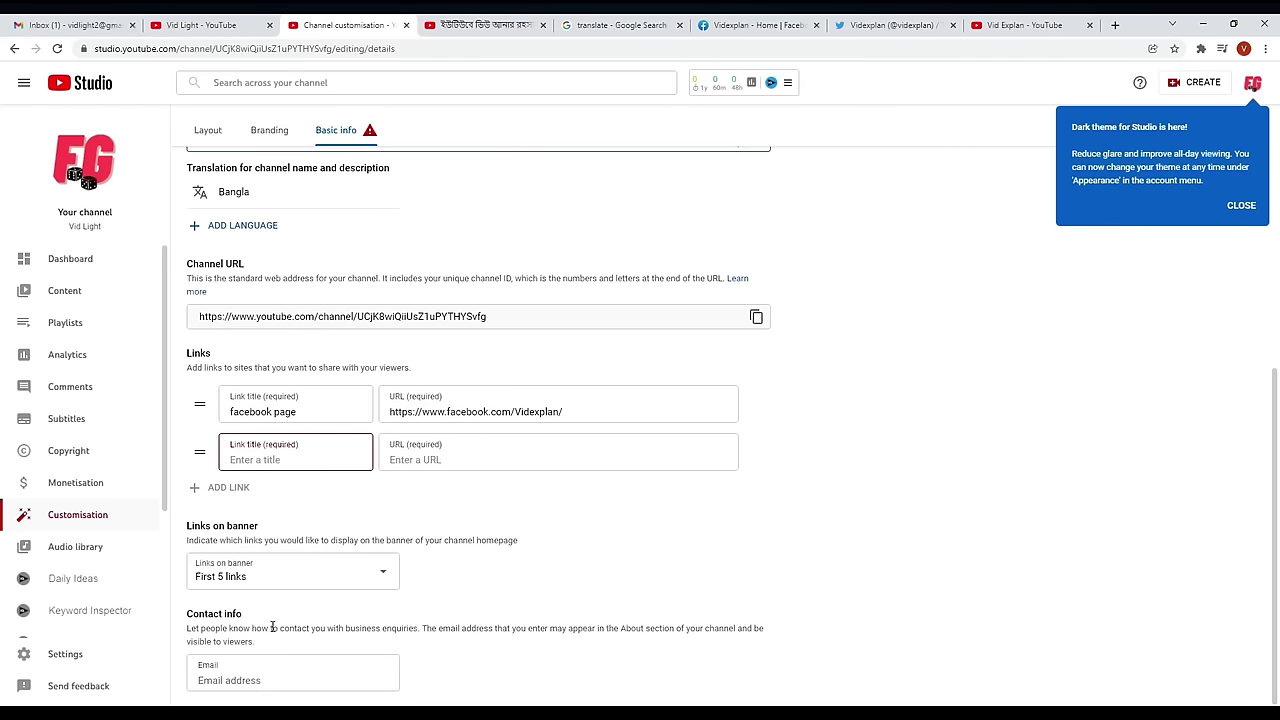
click(230, 679)
right_click(230, 679)
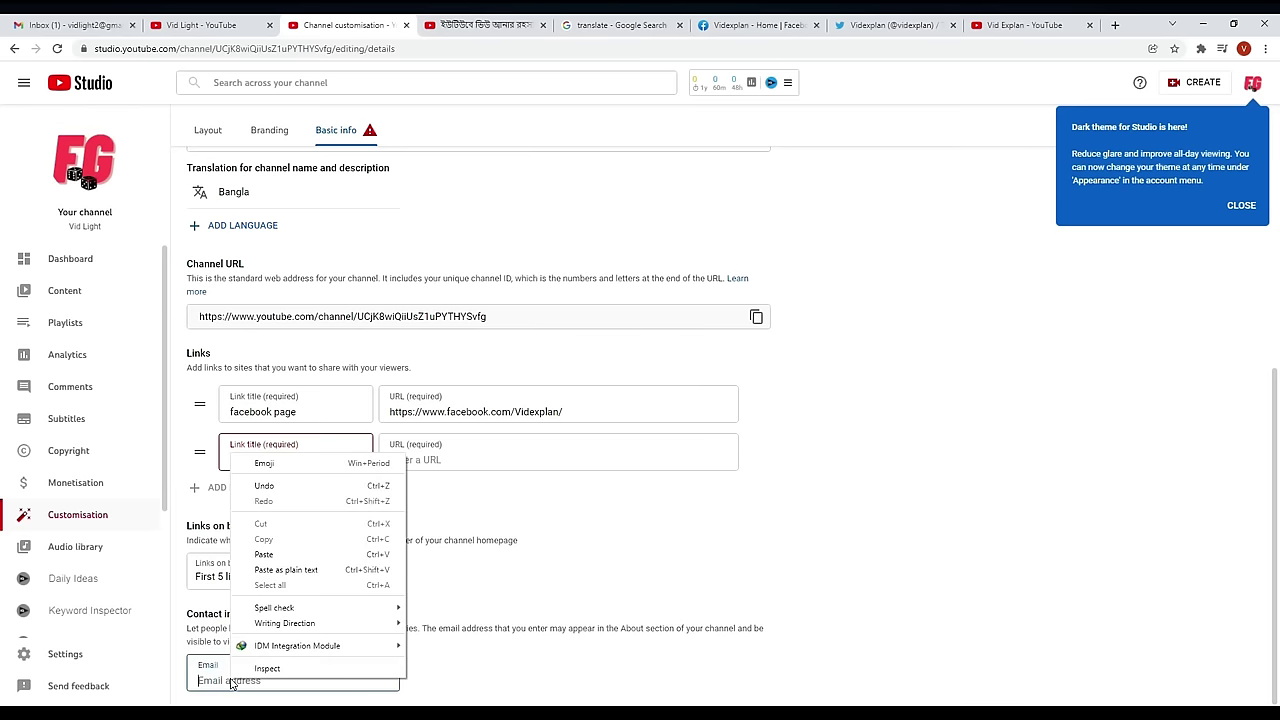
click(265, 555)
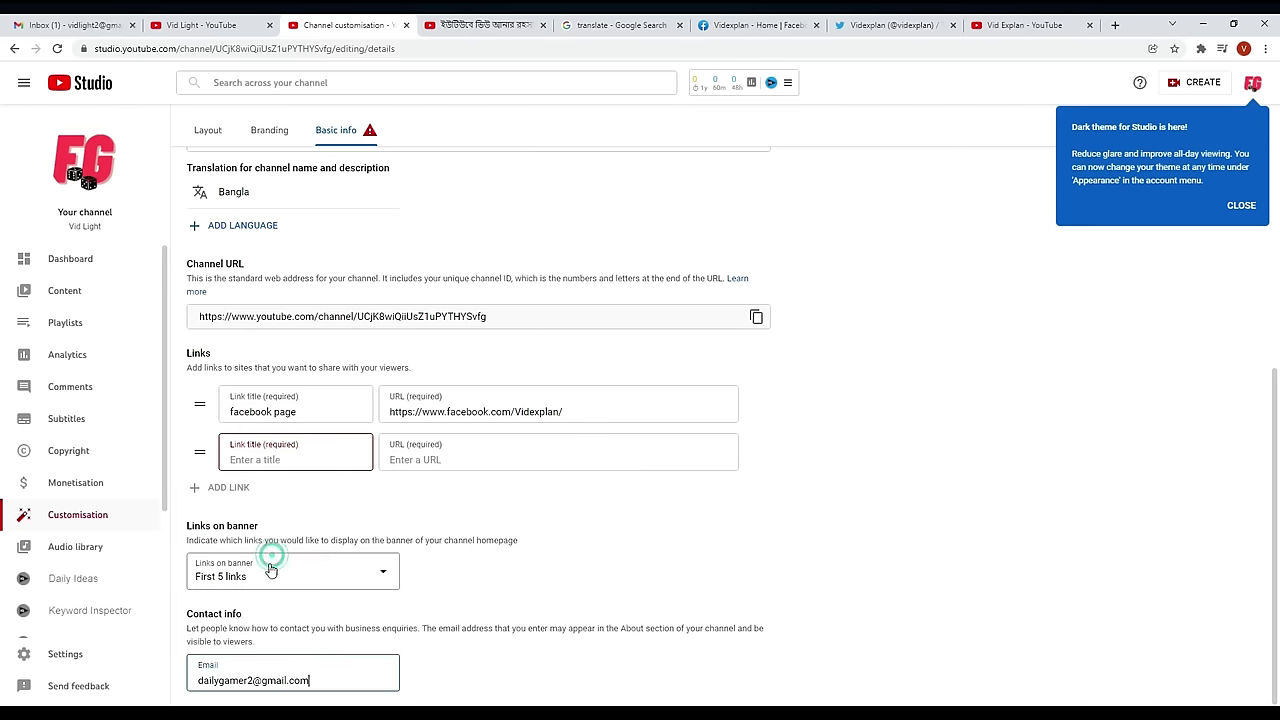
Publish the channel customisation changes and view the updated channel page
scroll(660, 585, up, 5)
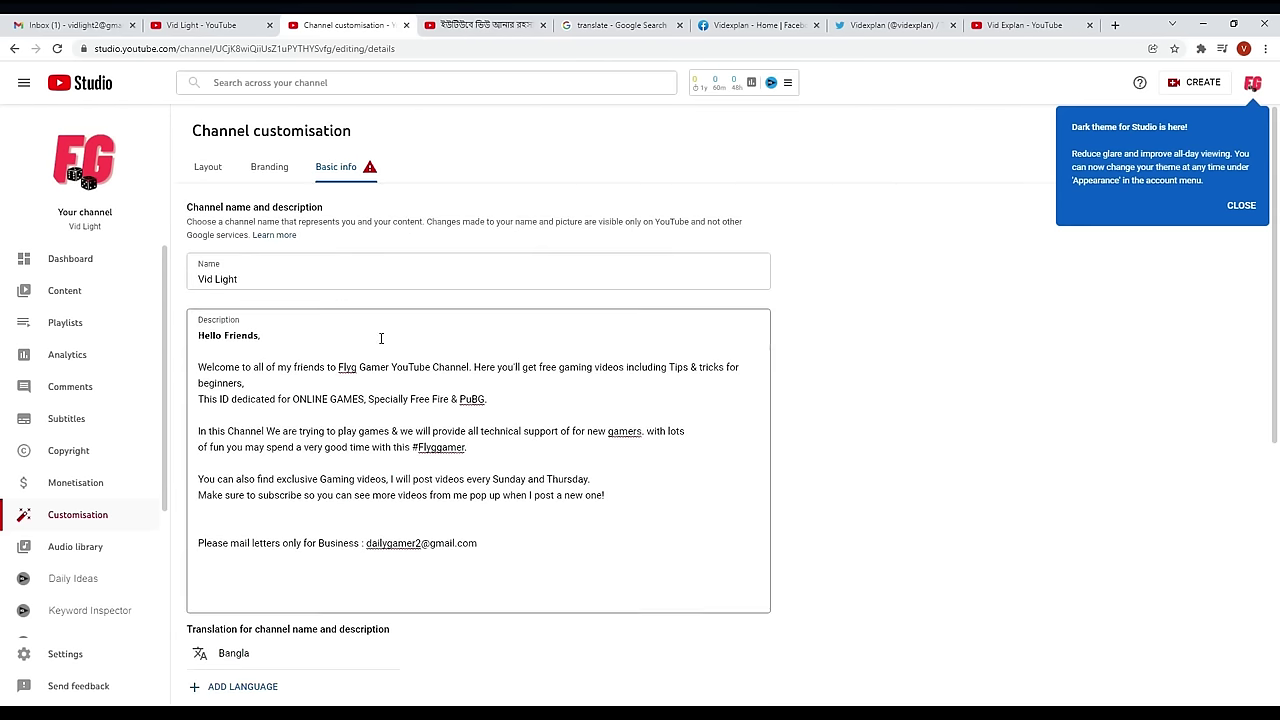
scroll(380, 337, down, 5)
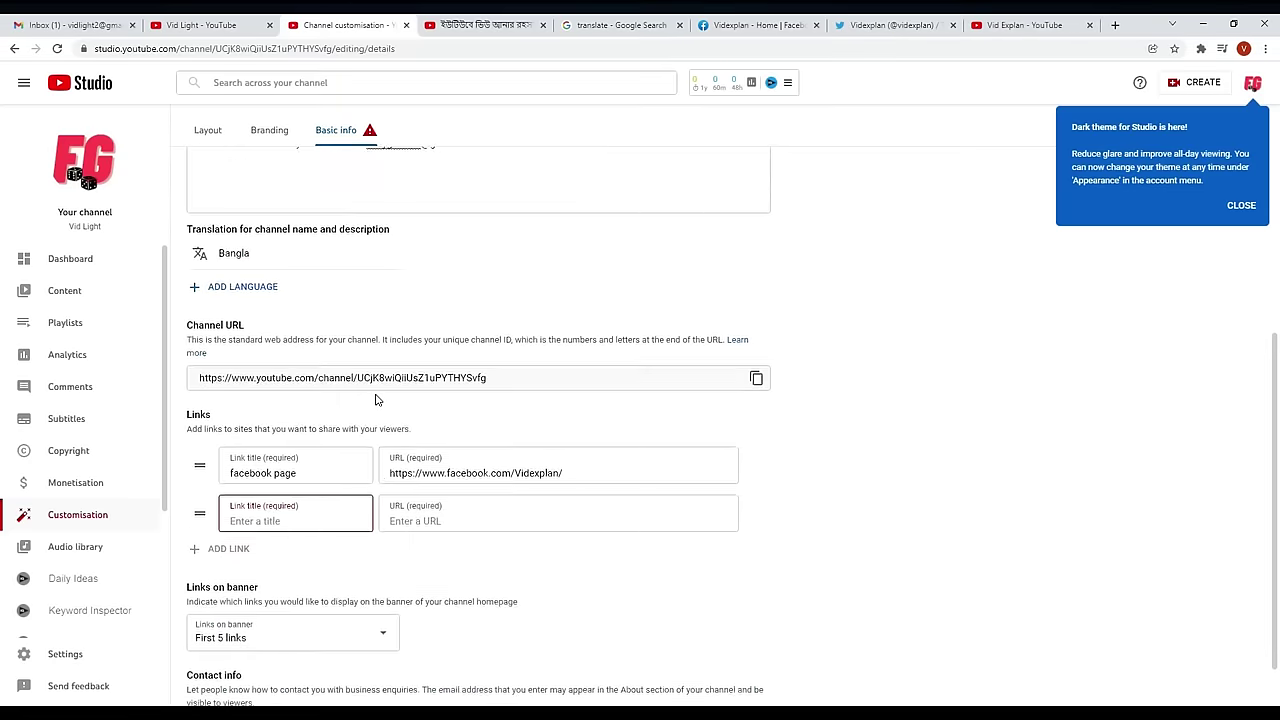
click(1240, 205)
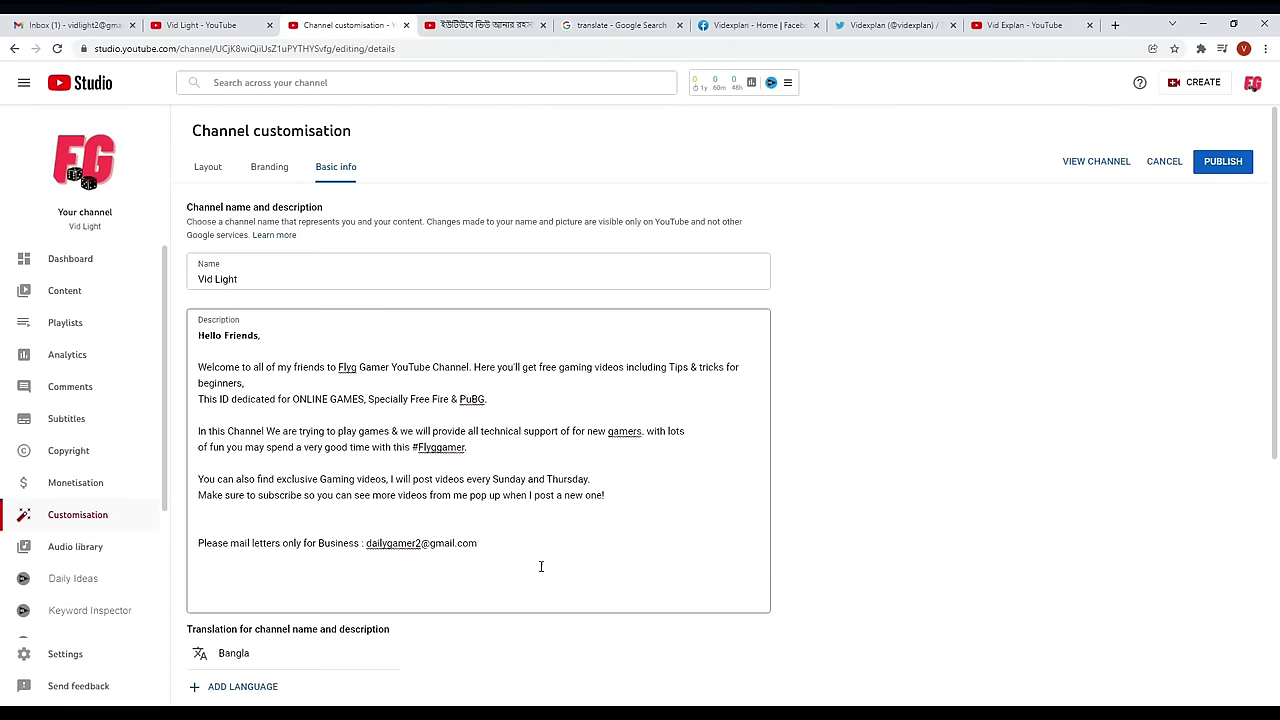
click(1222, 164)
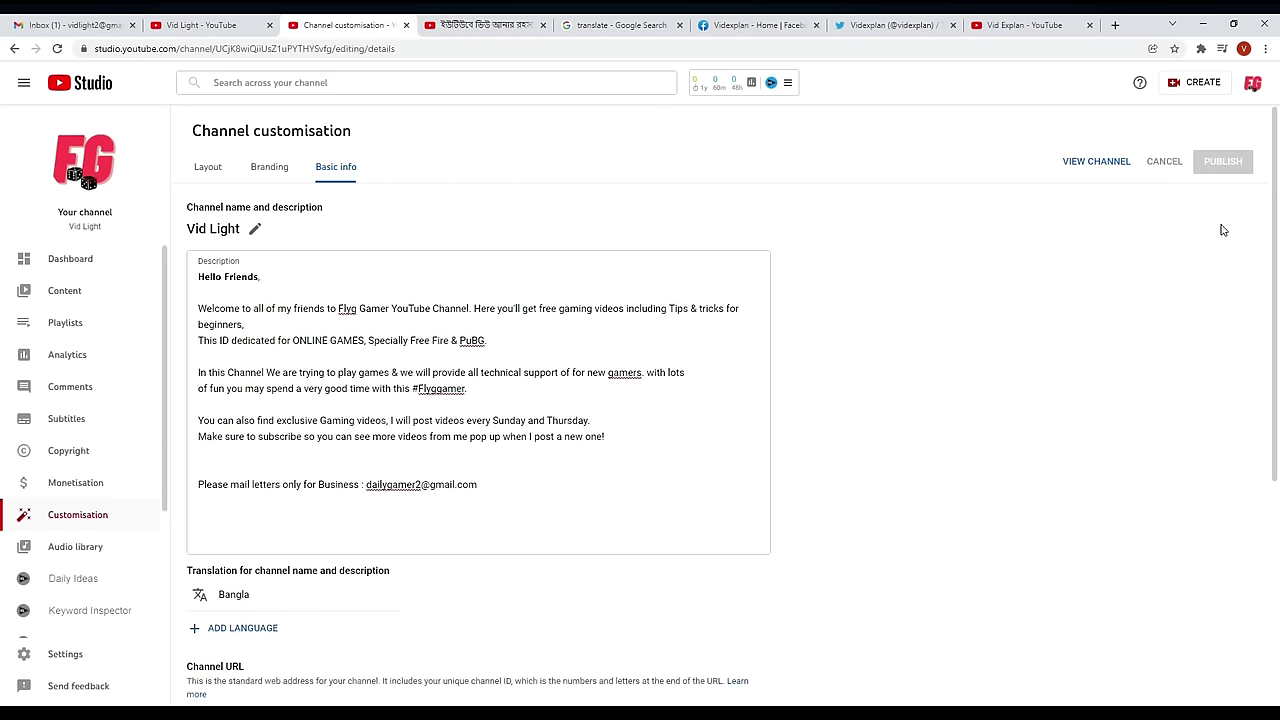
click(1097, 163)
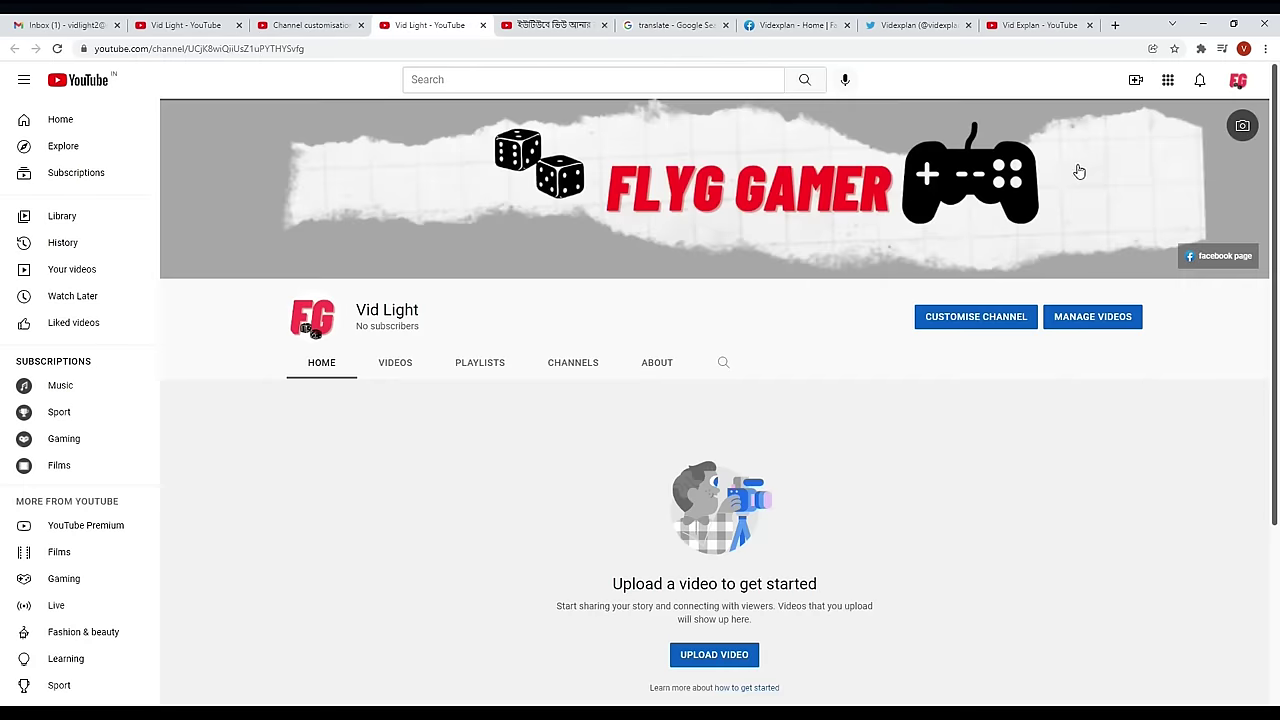
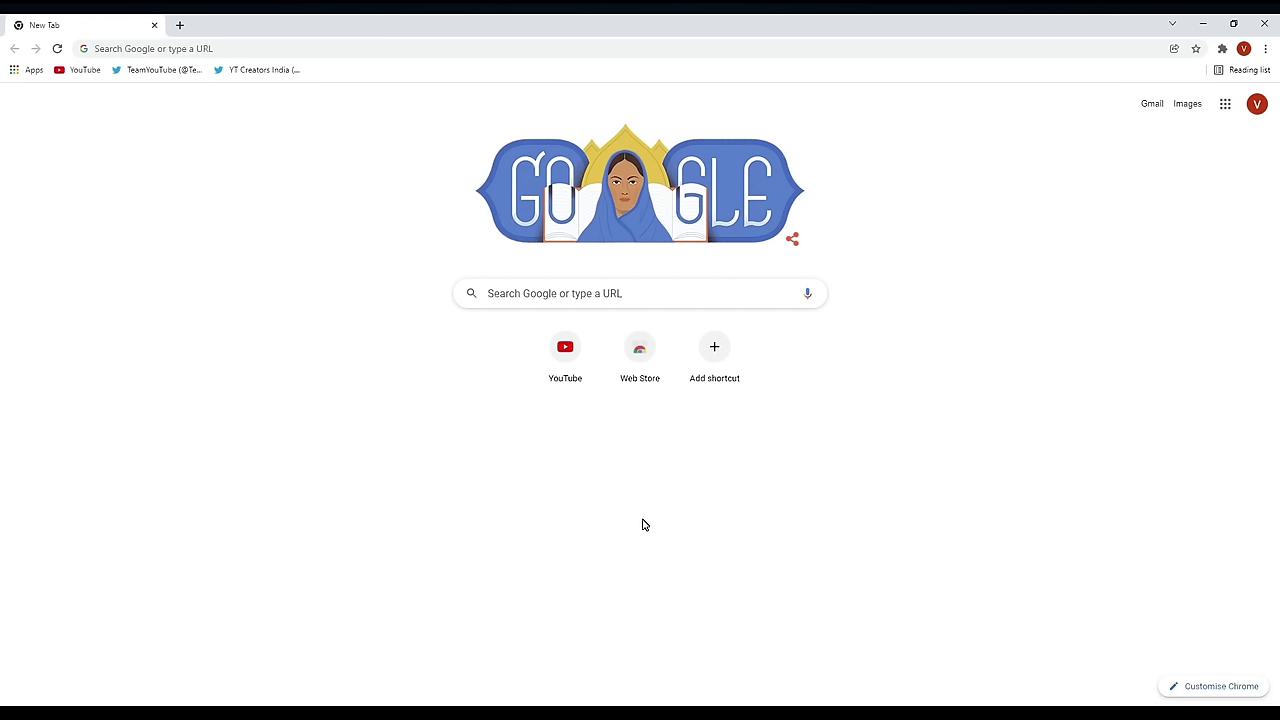
Open the Chrome Web Store and search it for the "vidiq" extension
click(640, 355)
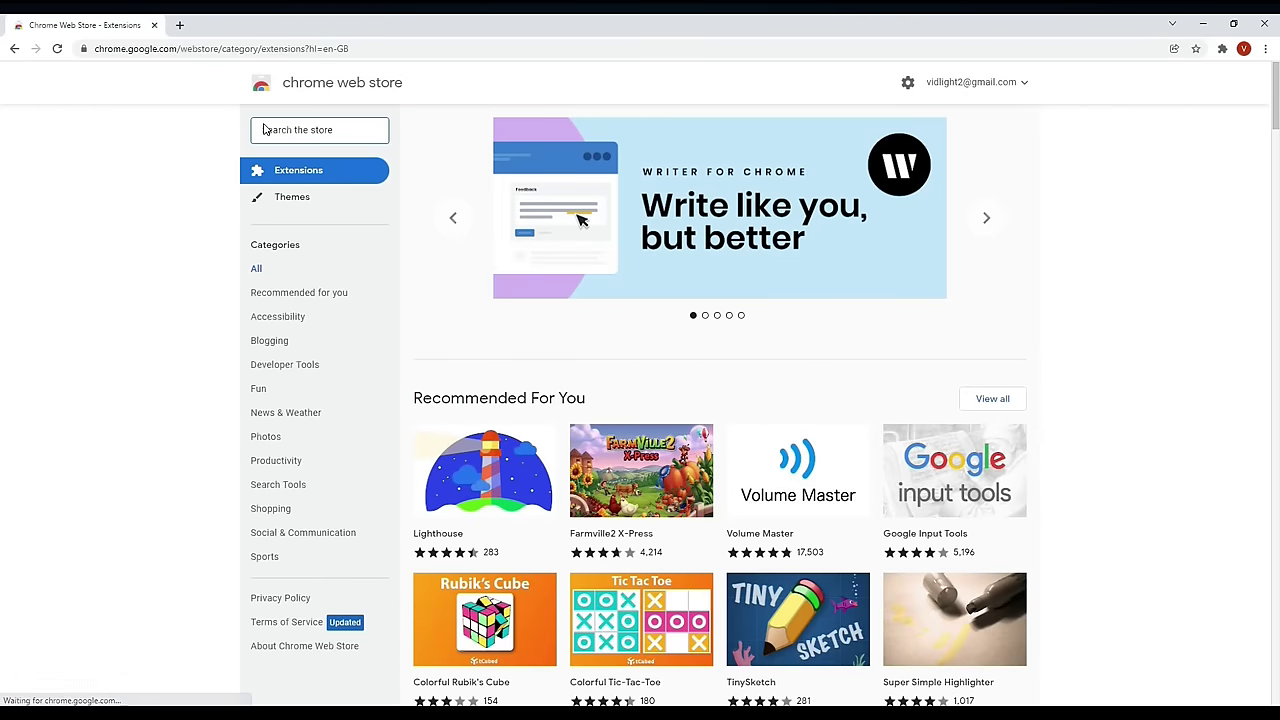
click(303, 128)
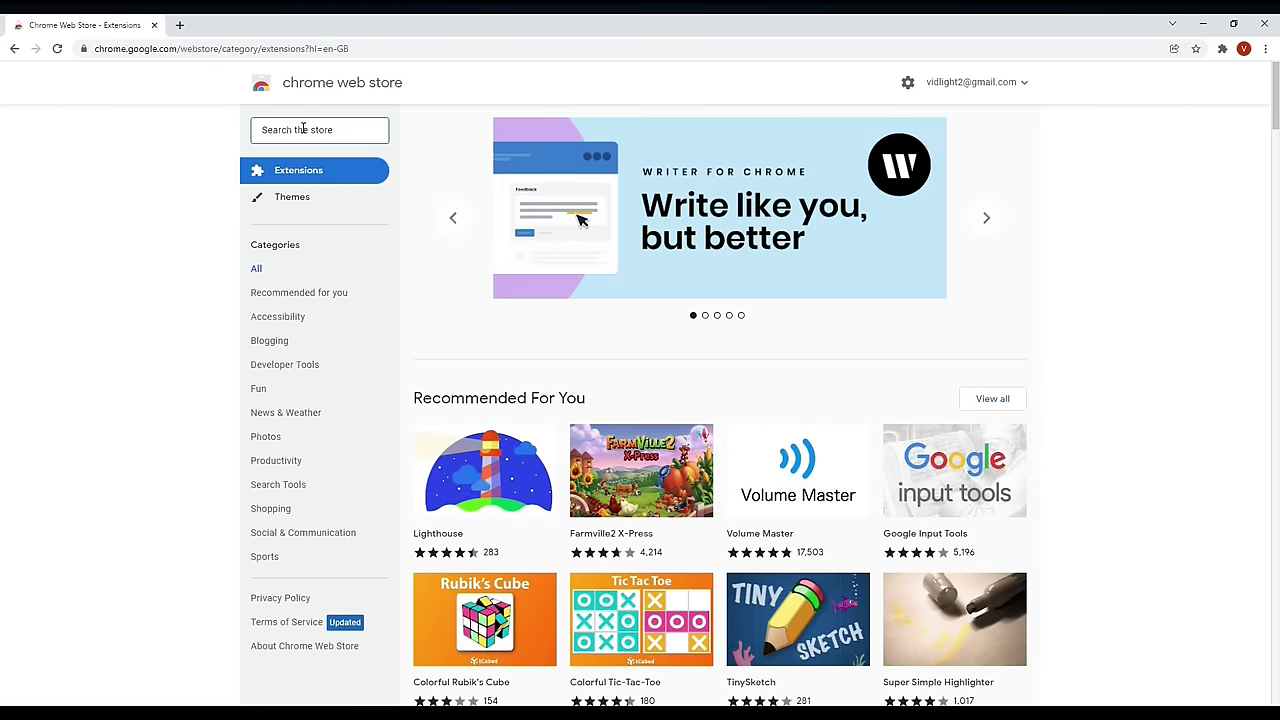
text(vidl)
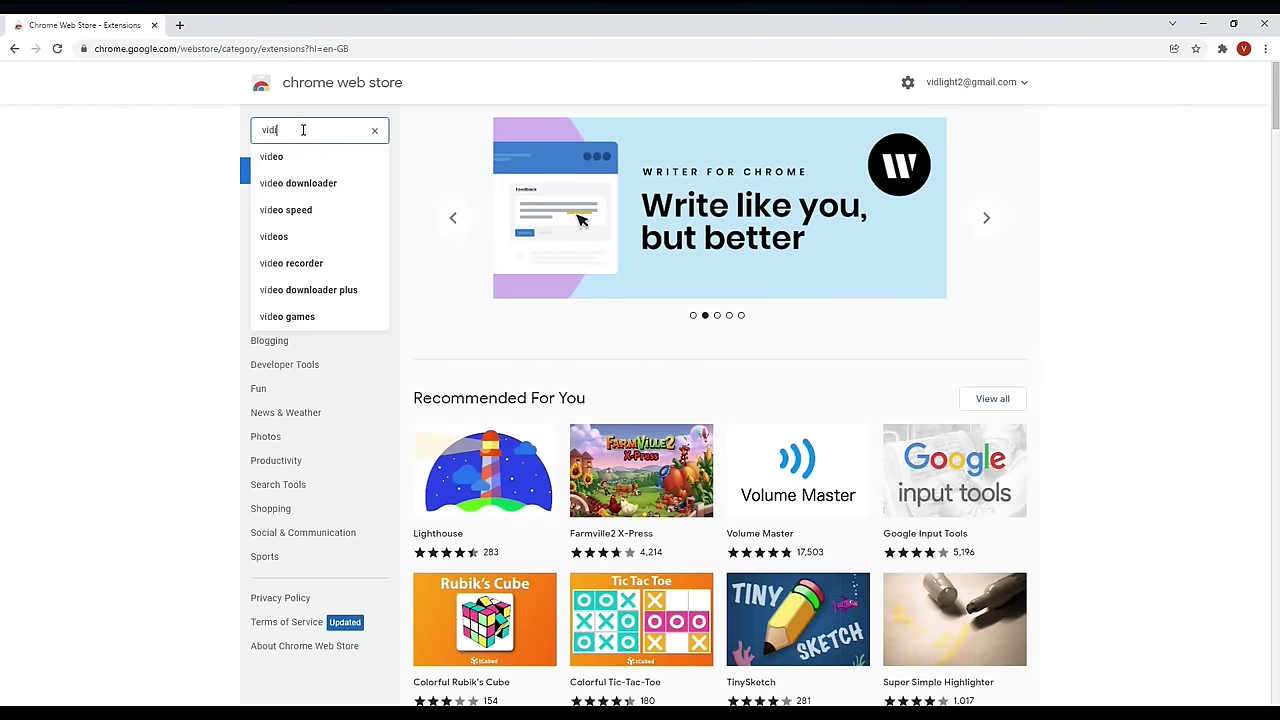
text(q)
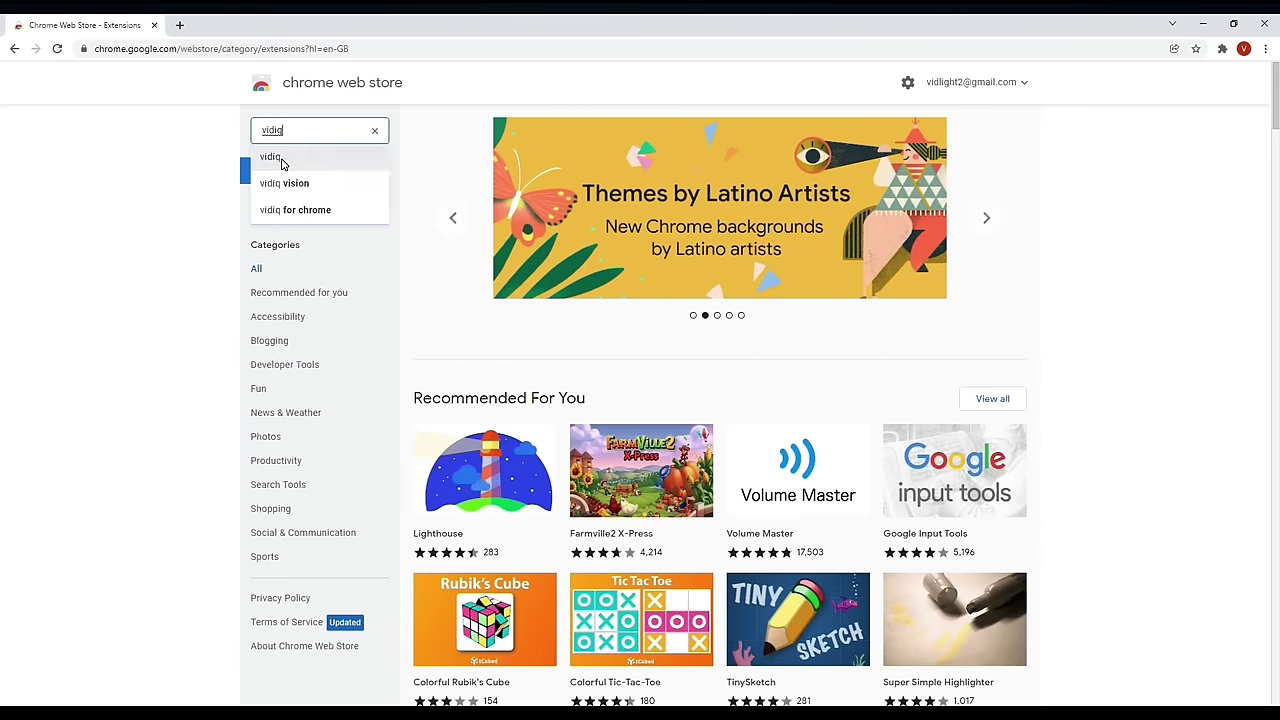
click(282, 160)
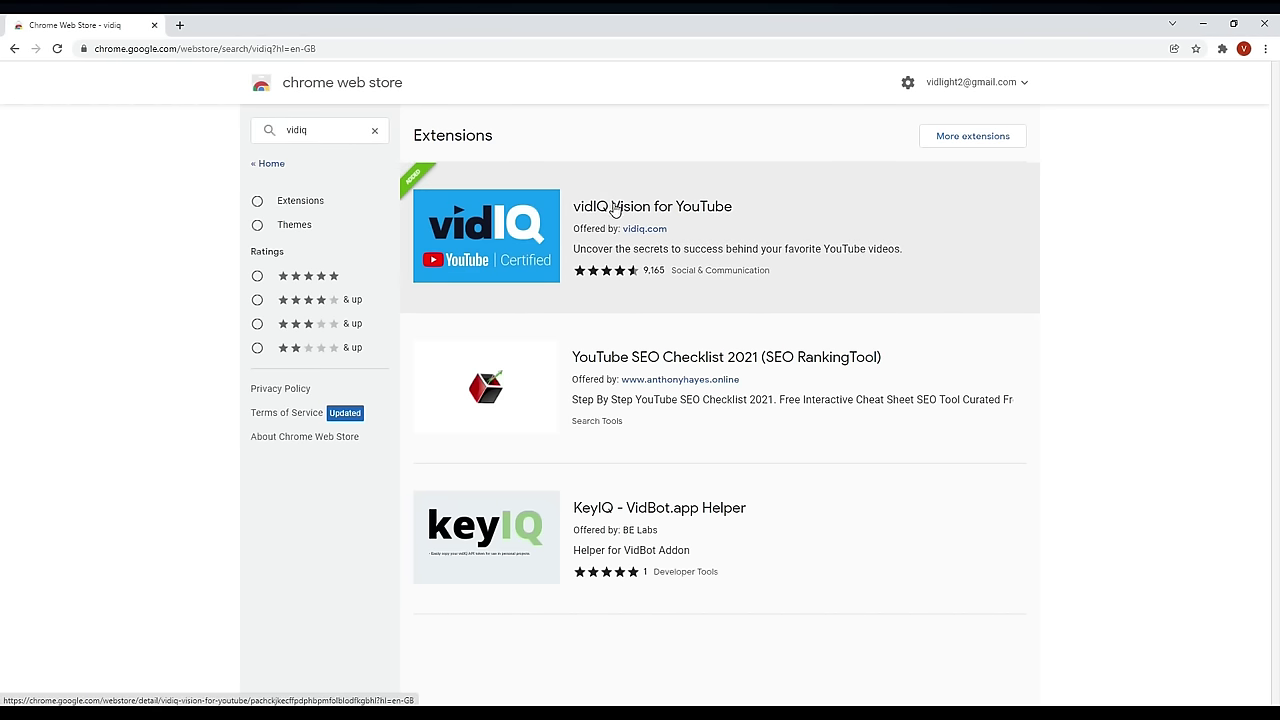
Open YouTube in a new browser tab and search for "gaming"
key(ctrl+t)
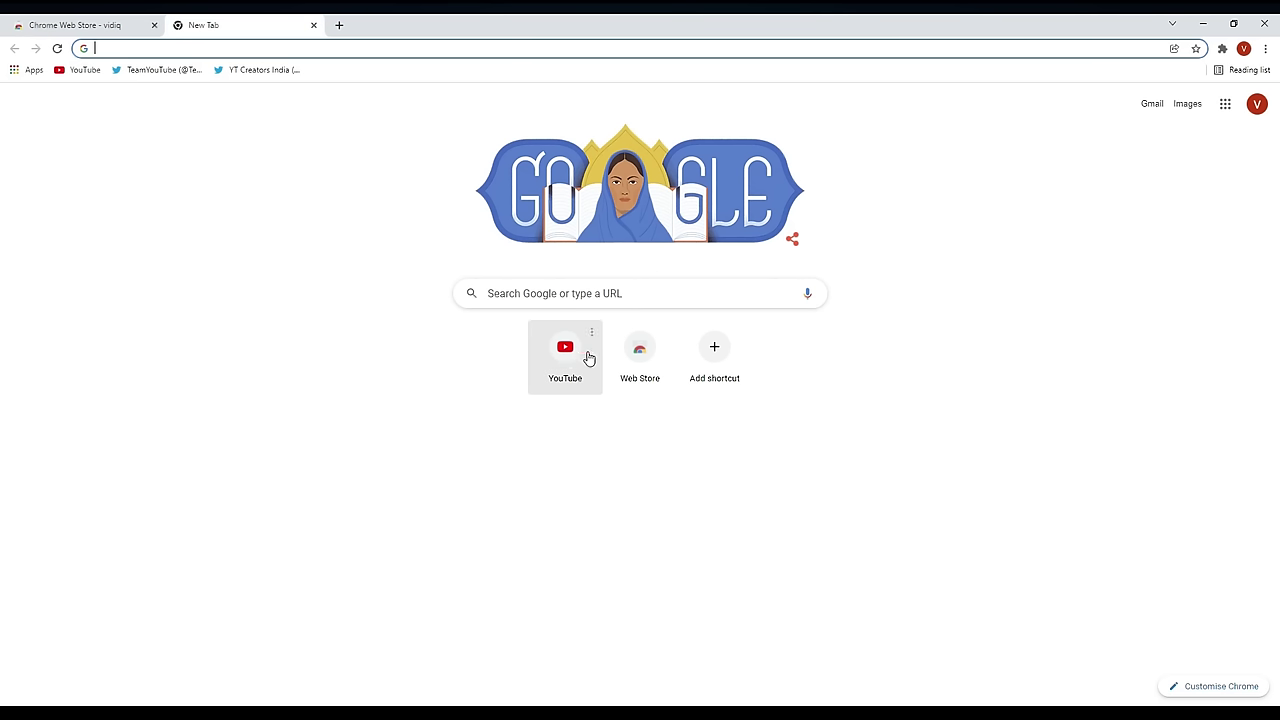
click(531, 349)
click(506, 80)
text(gaming)
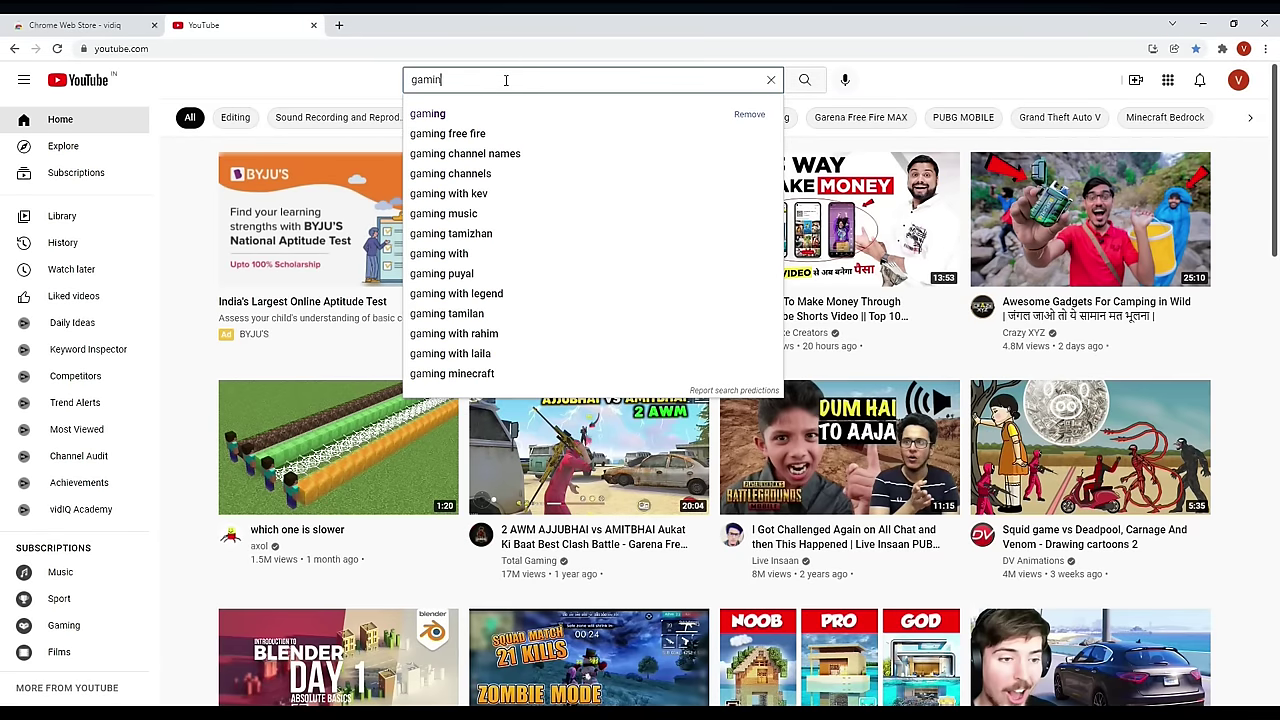
click(445, 116)
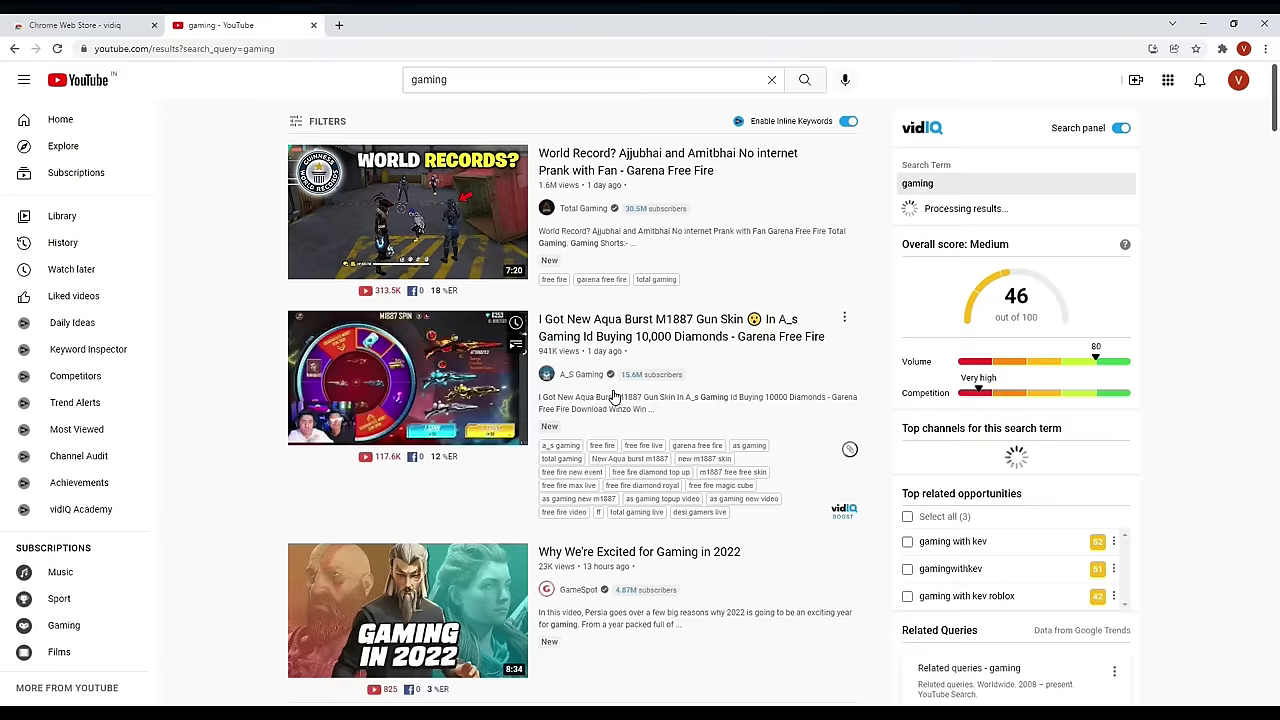
Look over the vidIQ data on the gaming search results, briefly opening the Total Gaming channel in a separate tab and closing it
scroll(615, 384, down, 2)
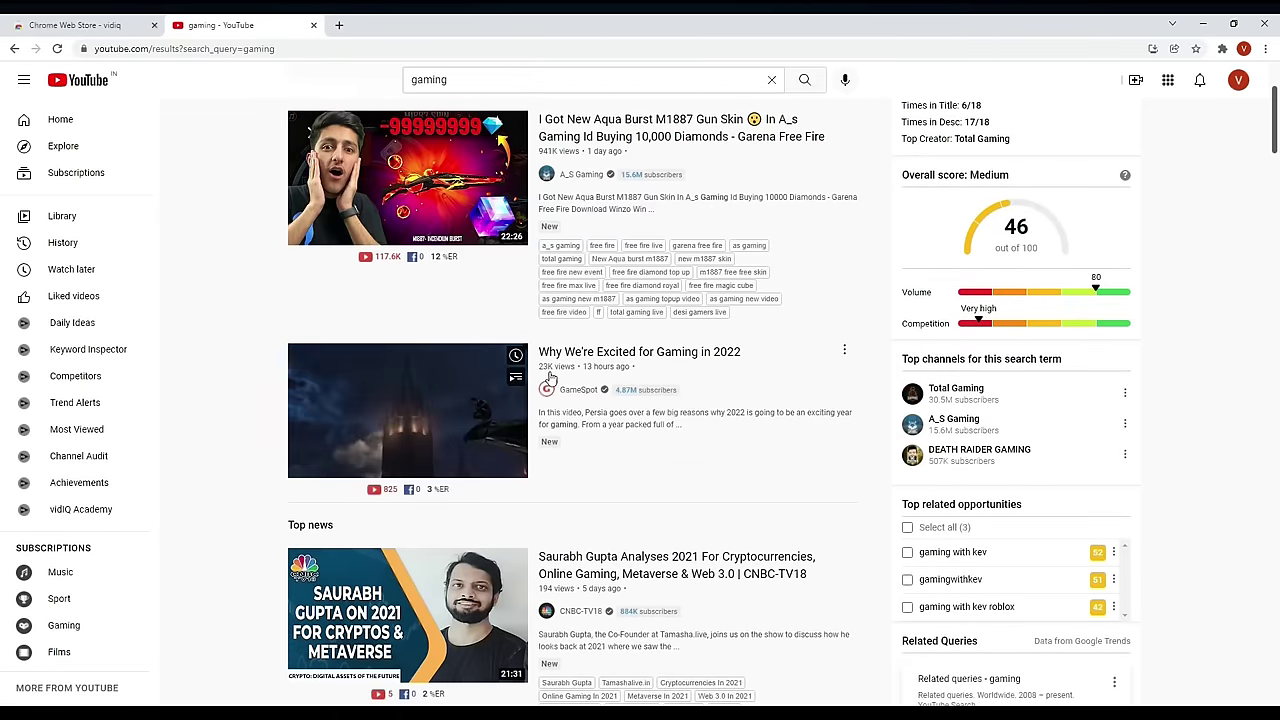
scroll(605, 410, down, 3)
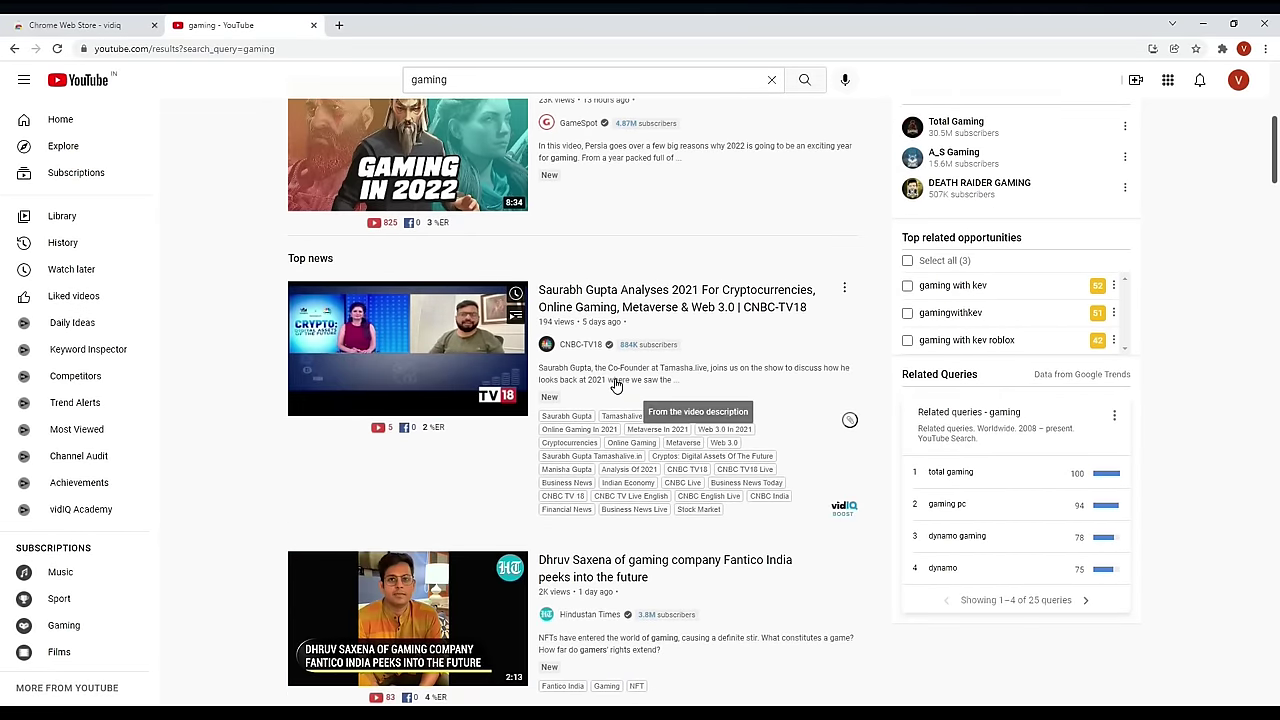
scroll(615, 384, up, 5)
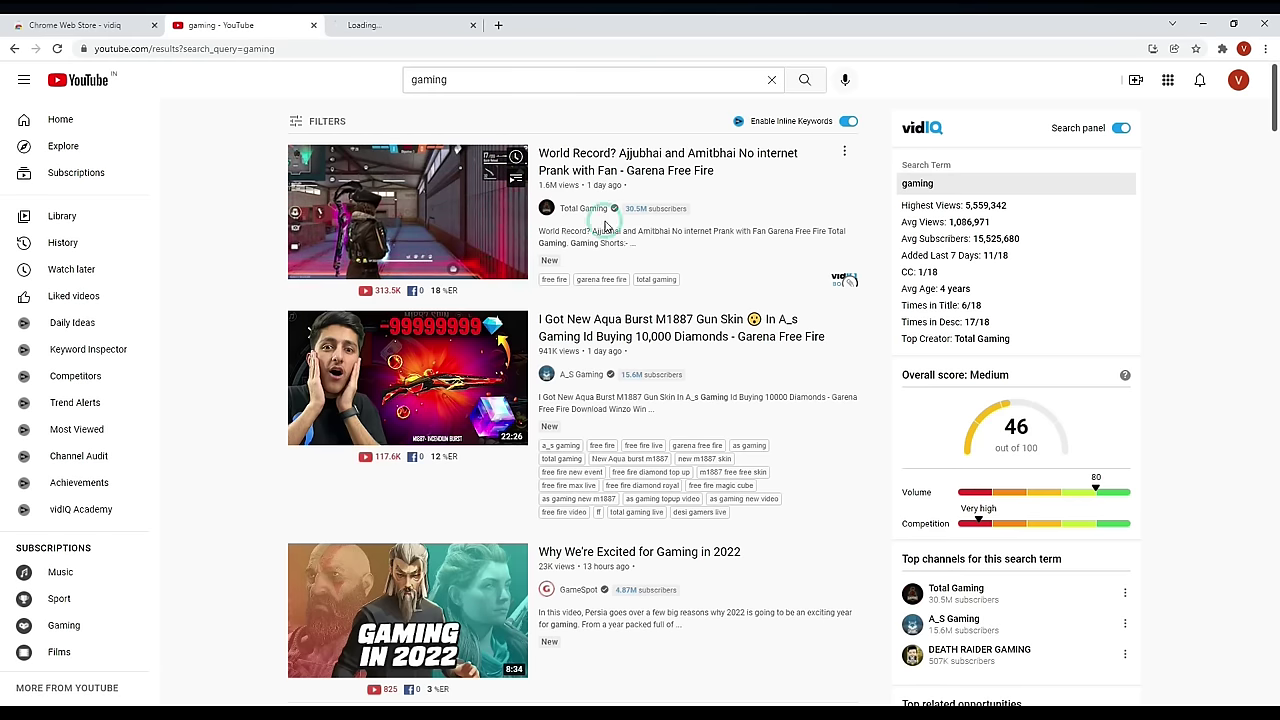
middle_click(590, 214)
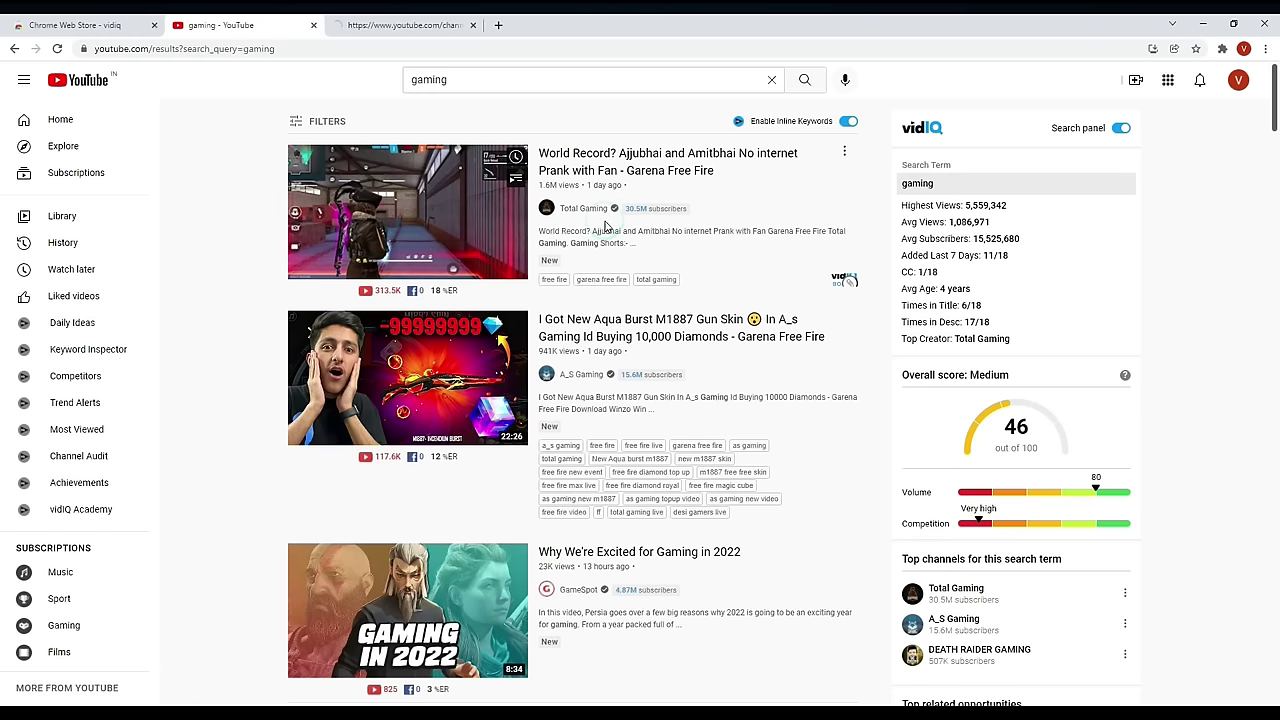
click(473, 25)
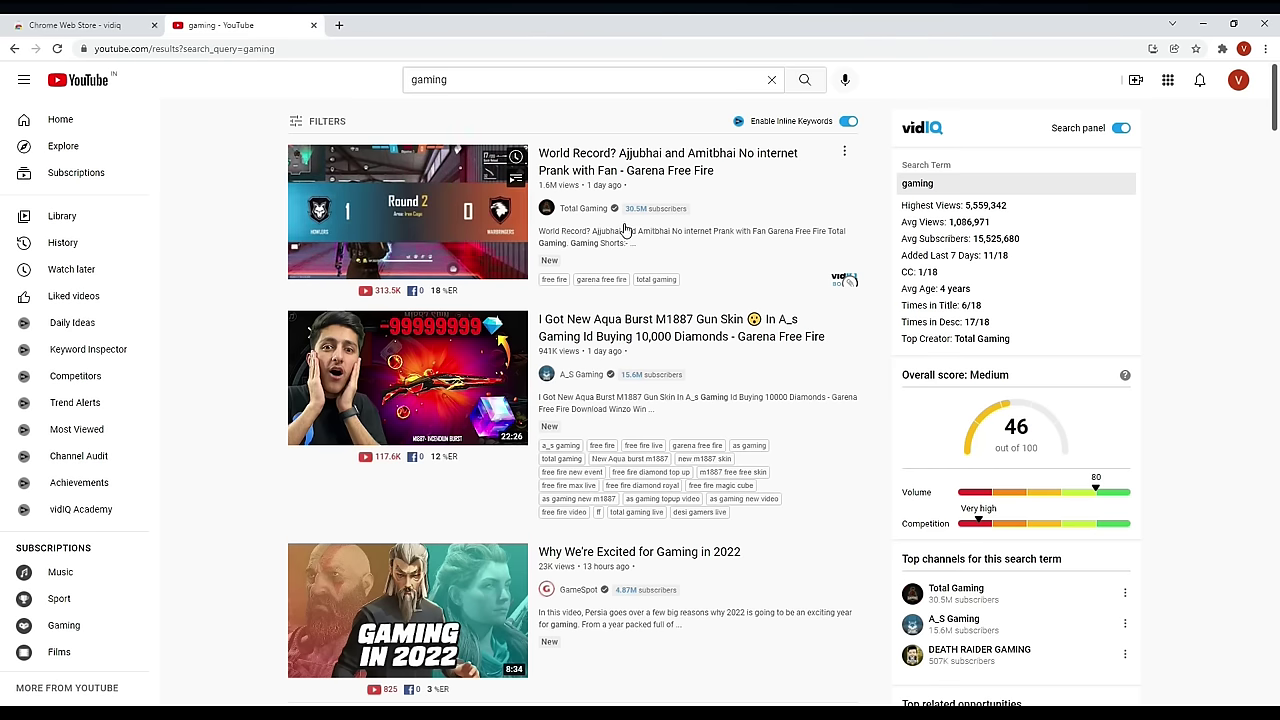
Open the "World Record?" video by Total Gaming in a separate tab and bring up its vidIQ channel tags
right_click(466, 222)
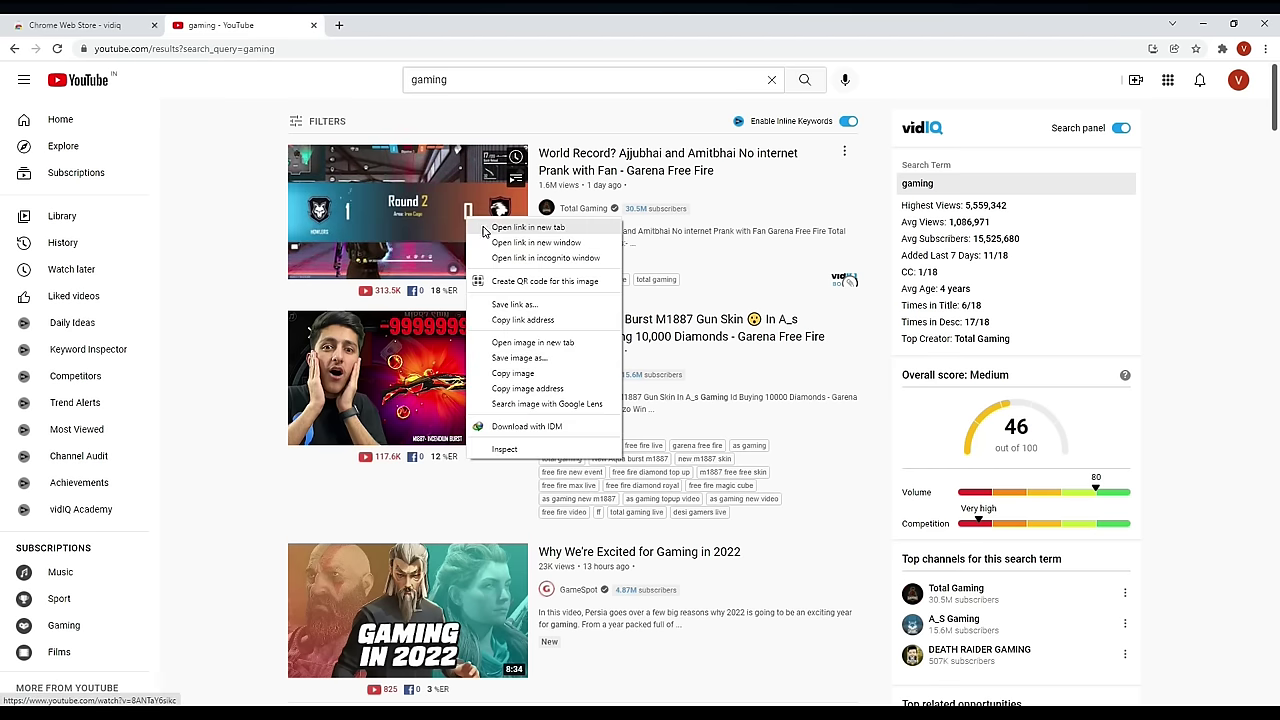
click(495, 228)
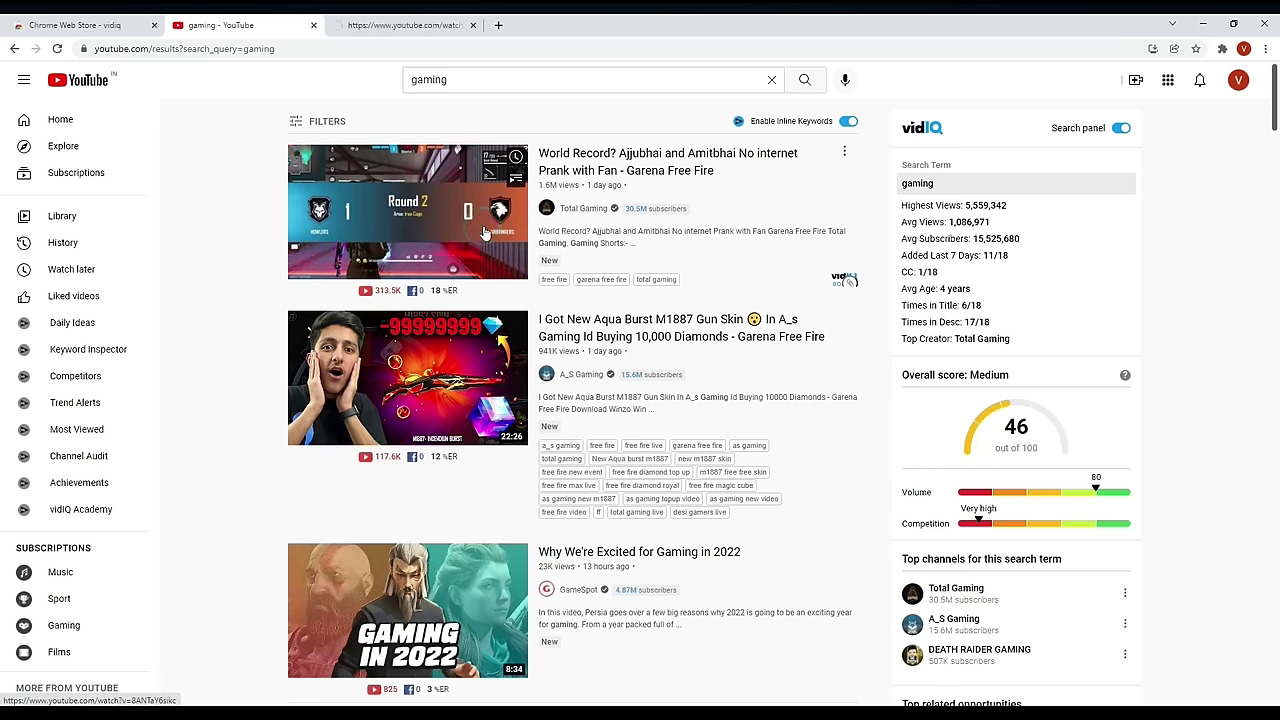
click(420, 26)
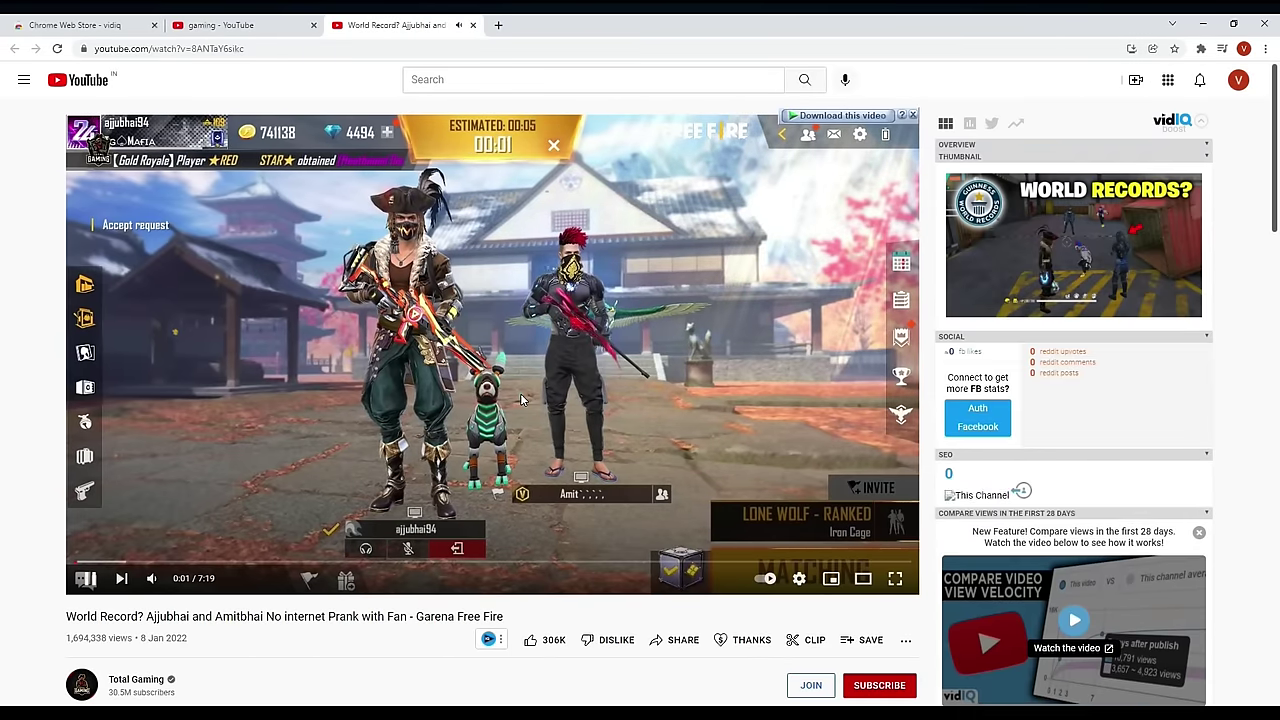
scroll(525, 400, down, 8)
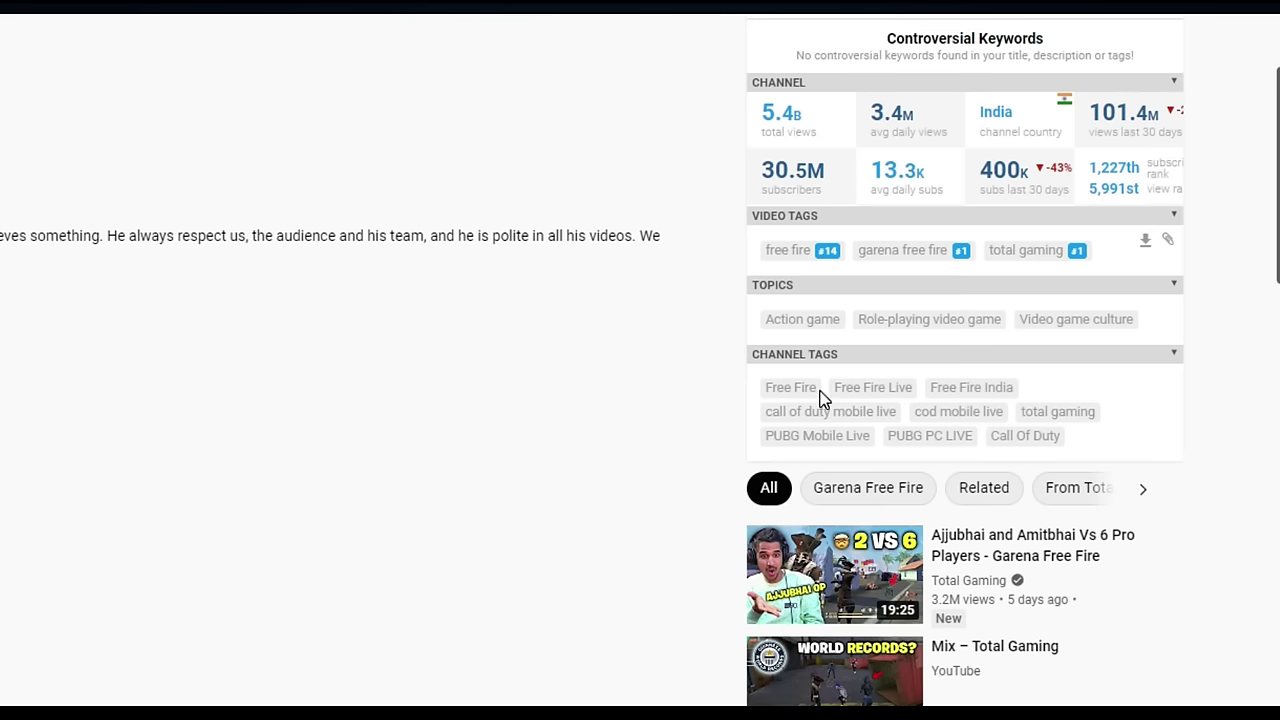
Copy all the vidIQ channel tags, from Free Fire to Call Of Duty, into the Vid Light note in Notepad
drag(754, 387, 1083, 457)
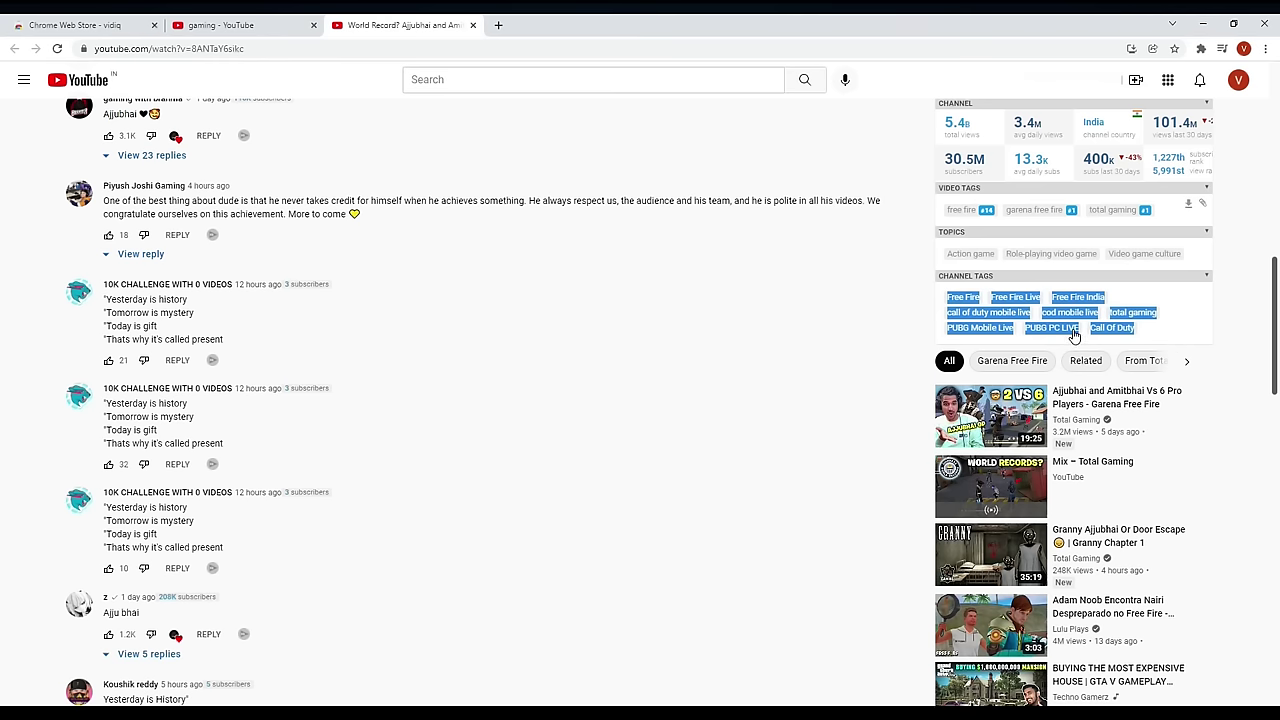
right_click(1073, 337)
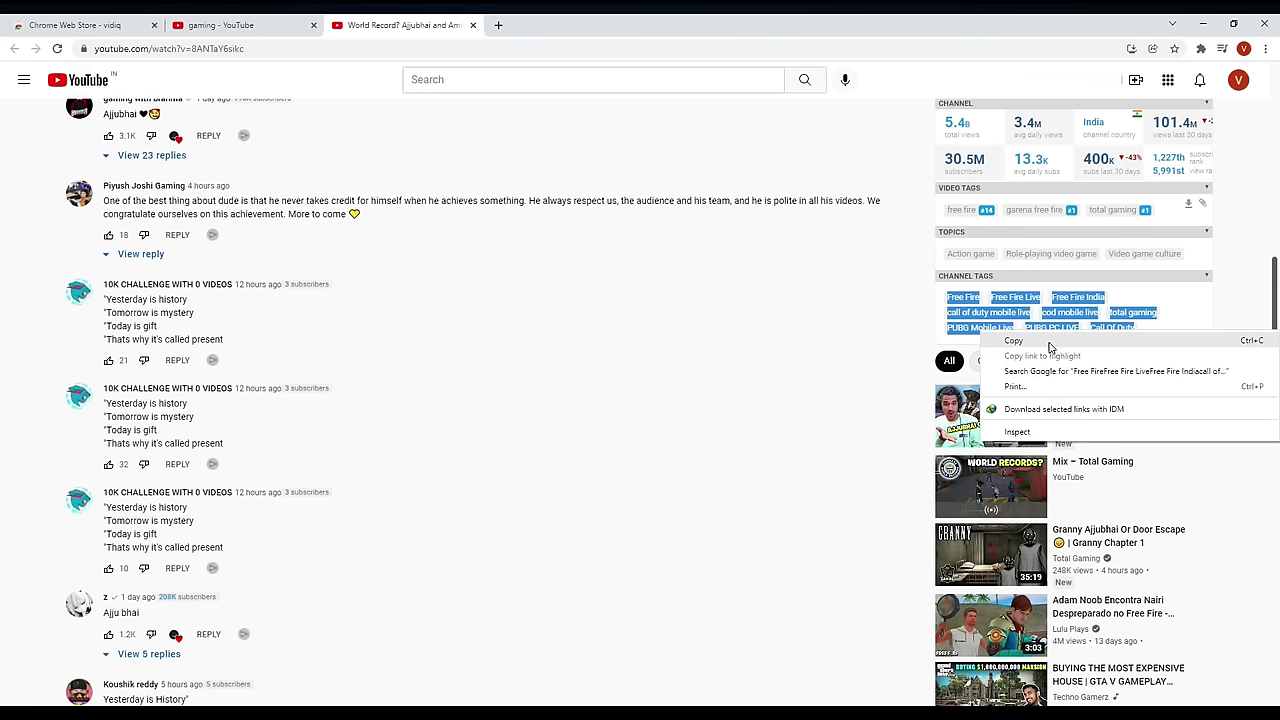
click(1050, 345)
key(alt+Tab)
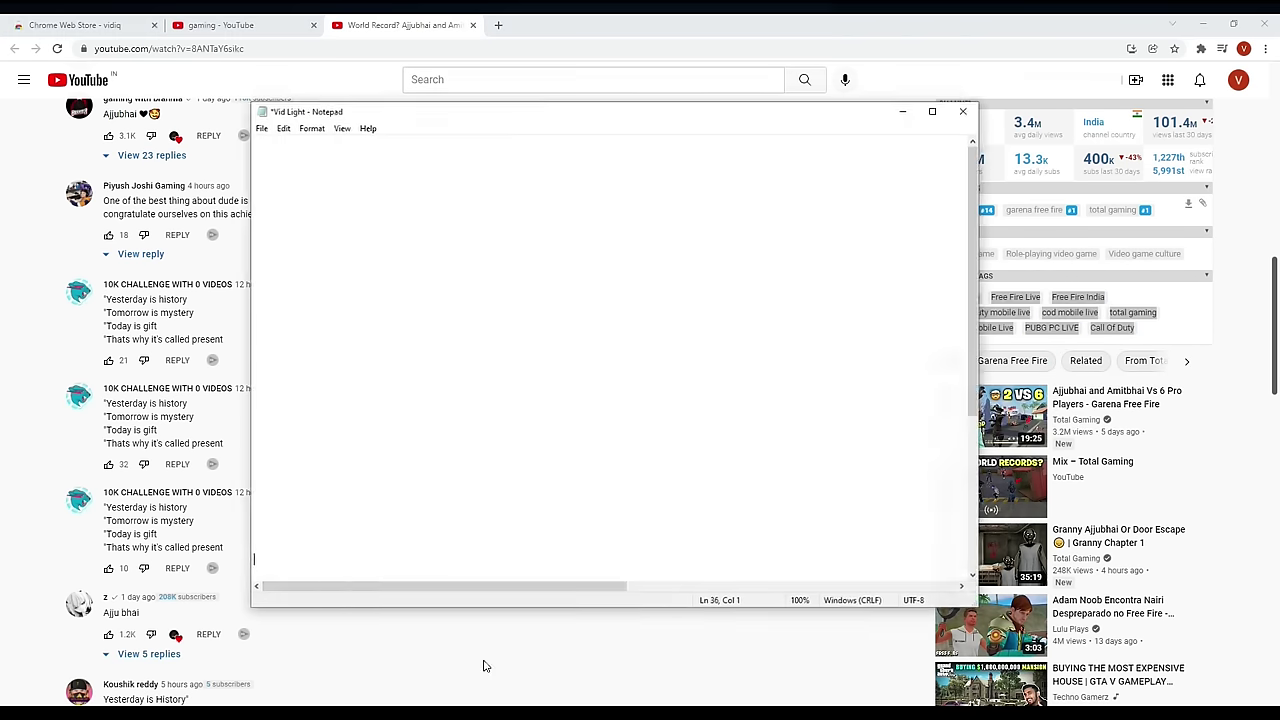
right_click(277, 250)
click(307, 310)
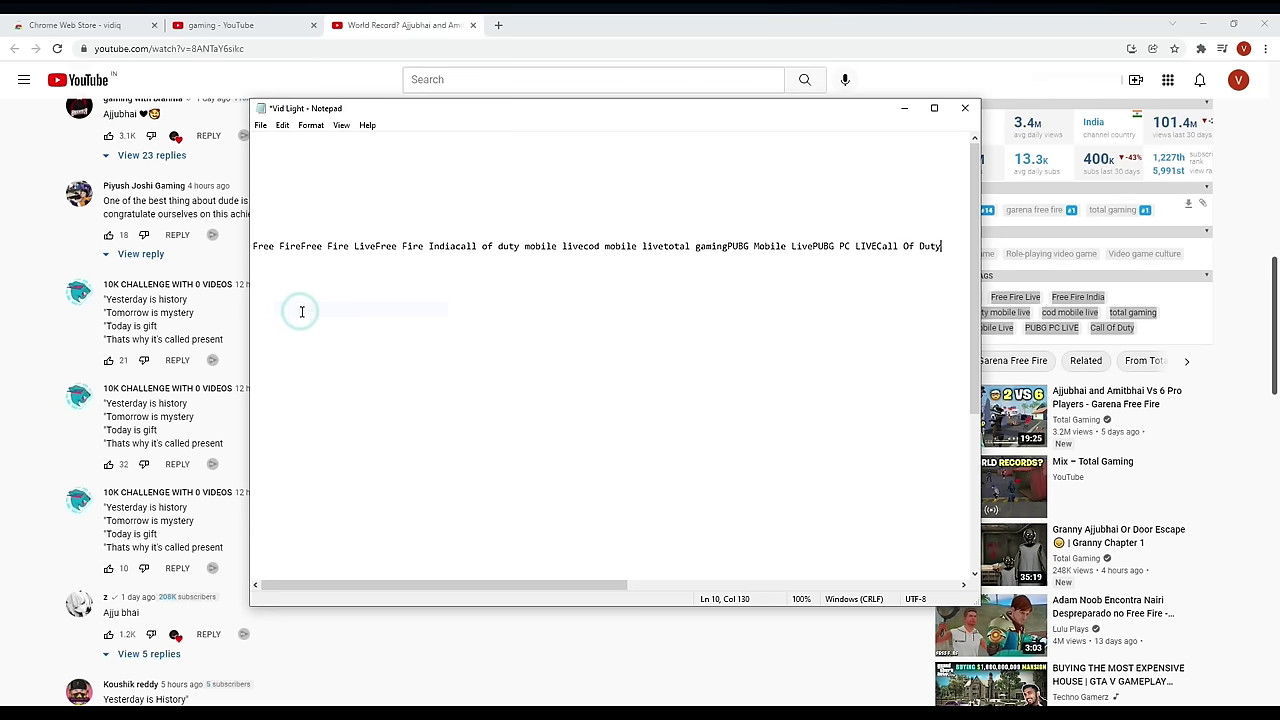
Separate the pasted tags with commas and line breaks, from Free Fire through cod mobile live
click(302, 246)
text(,)
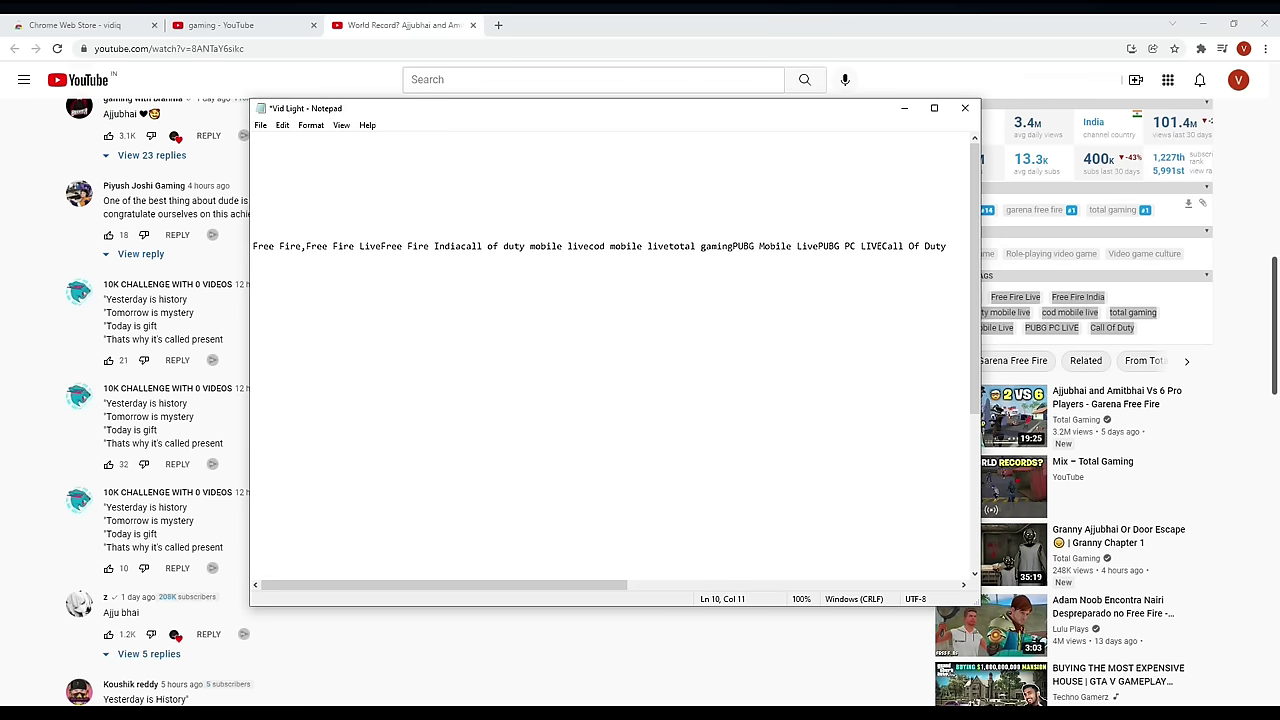
key(Return)
click(329, 258)
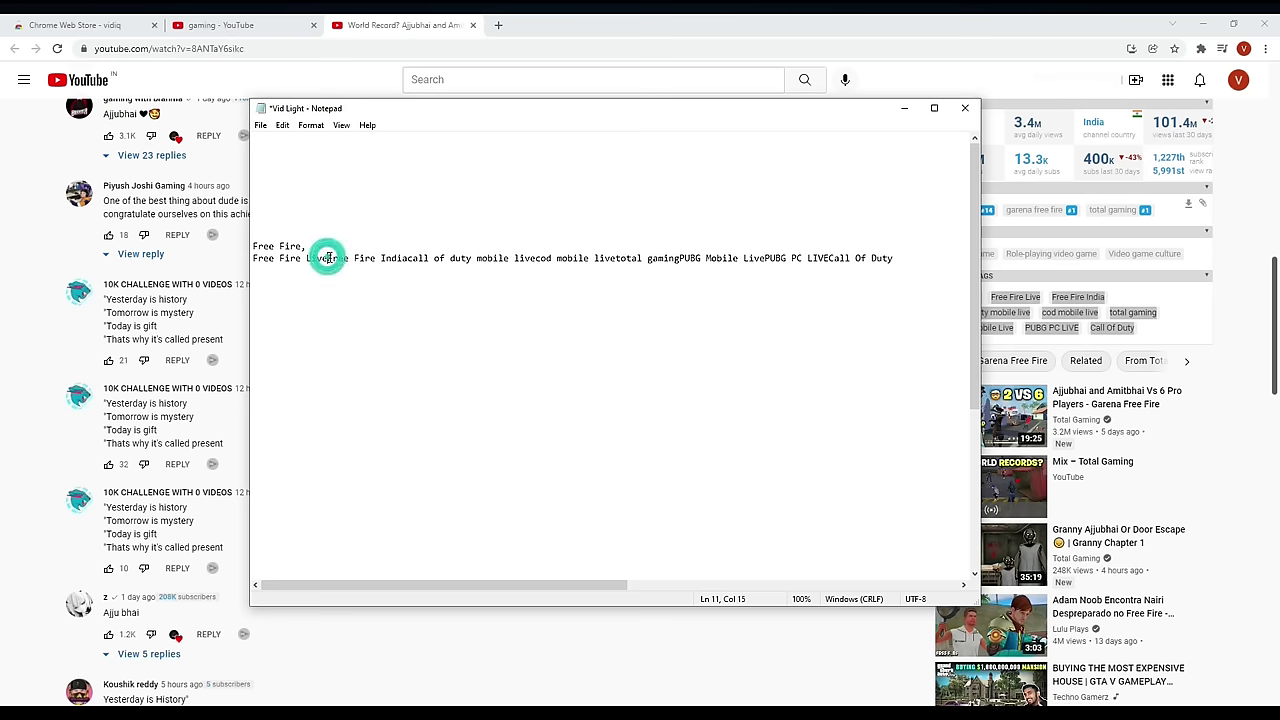
text(,)
key(Return)
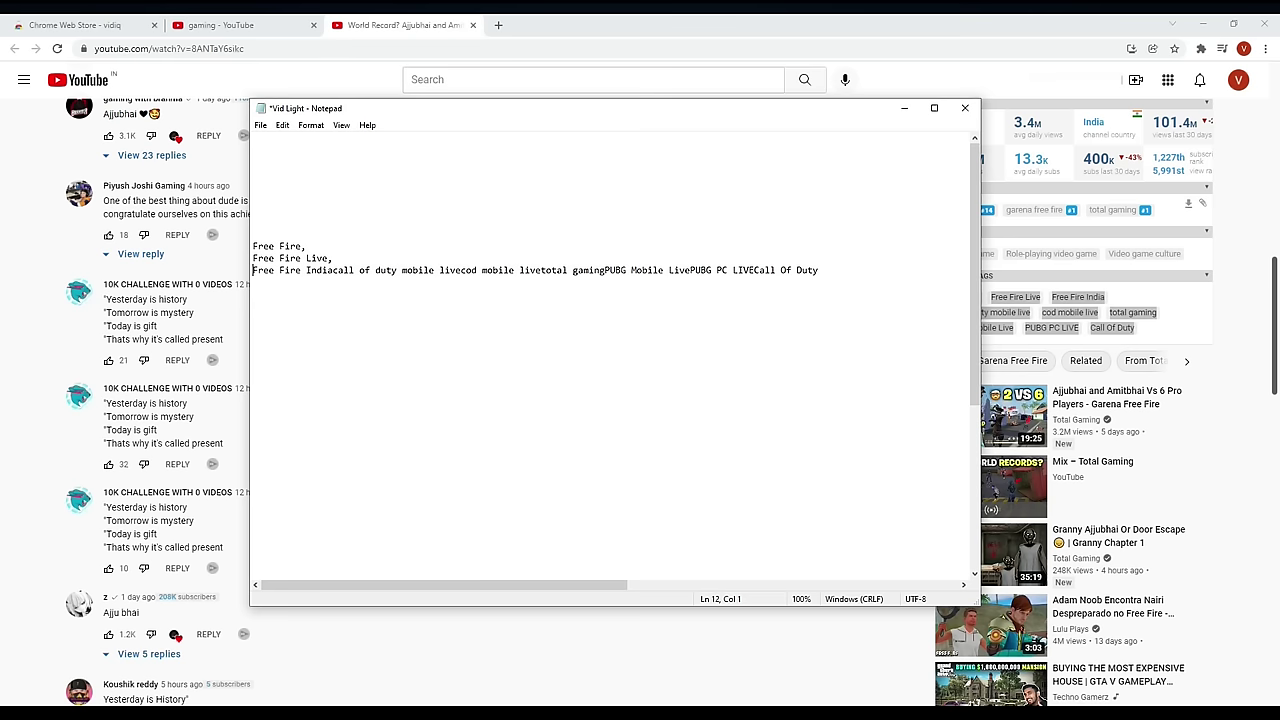
click(334, 270)
text(,)
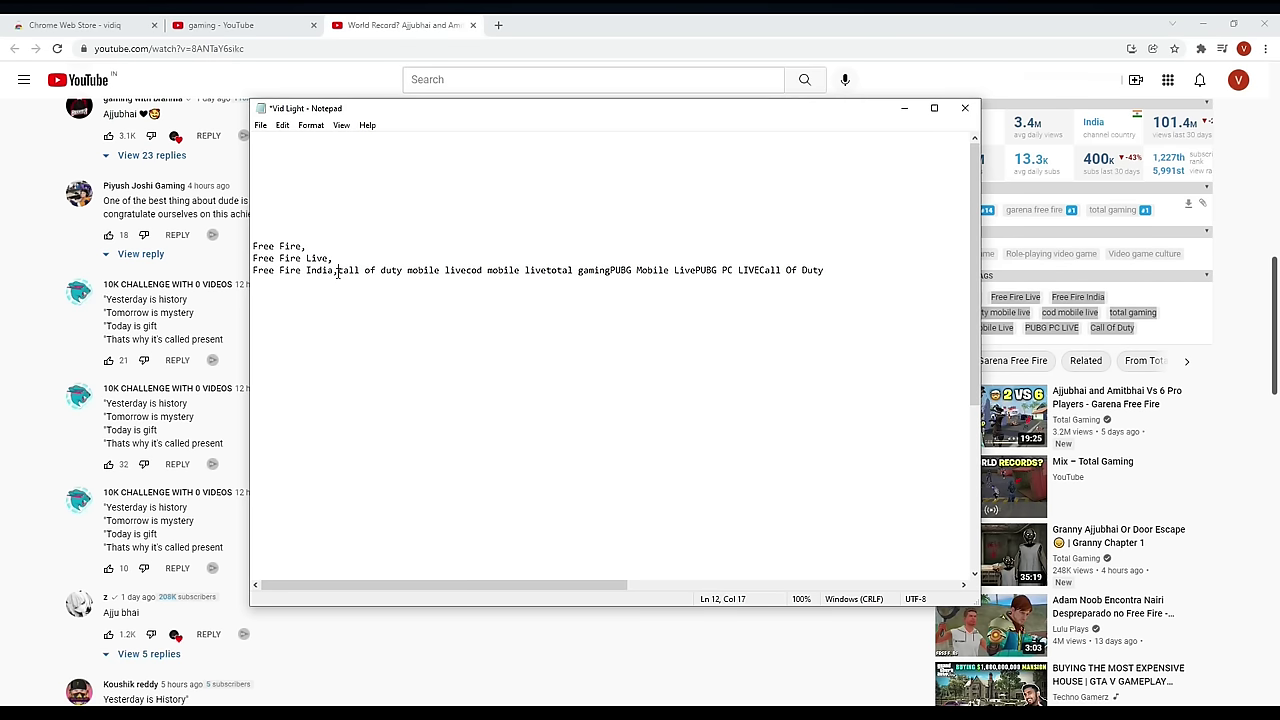
key(Return)
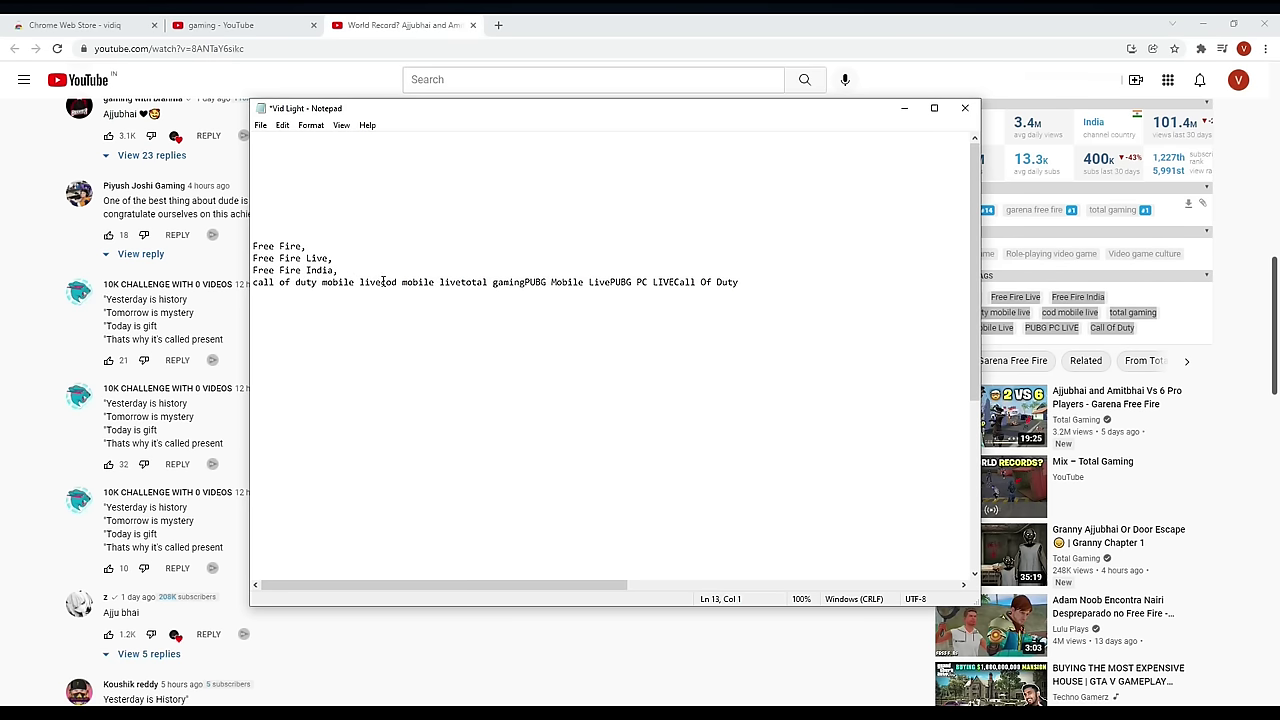
click(381, 282)
text(,)
key(Return)
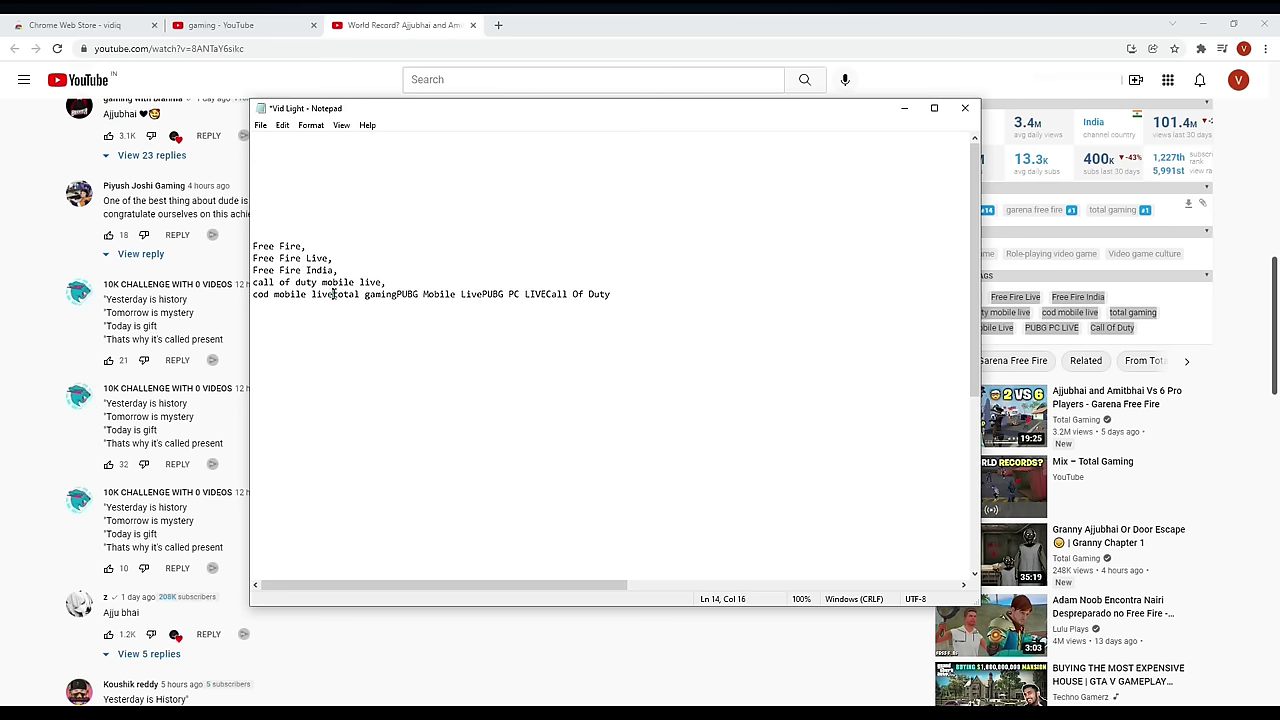
text(,)
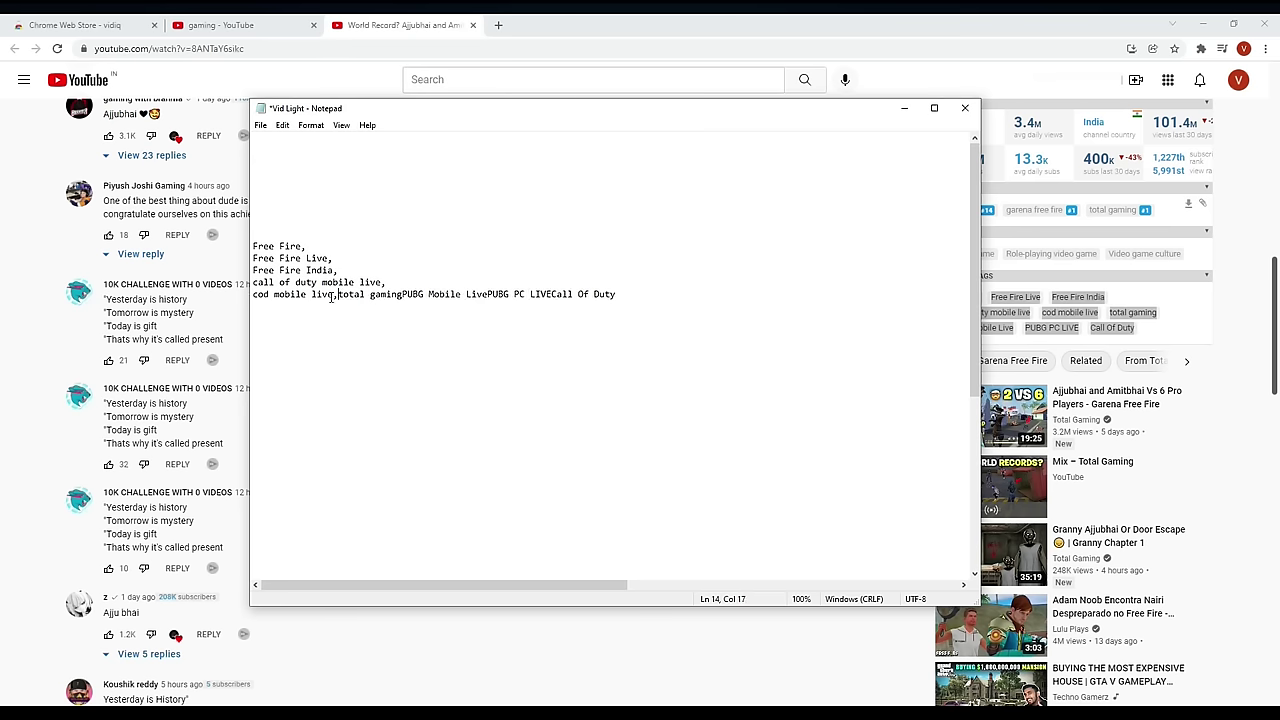
key(Return)
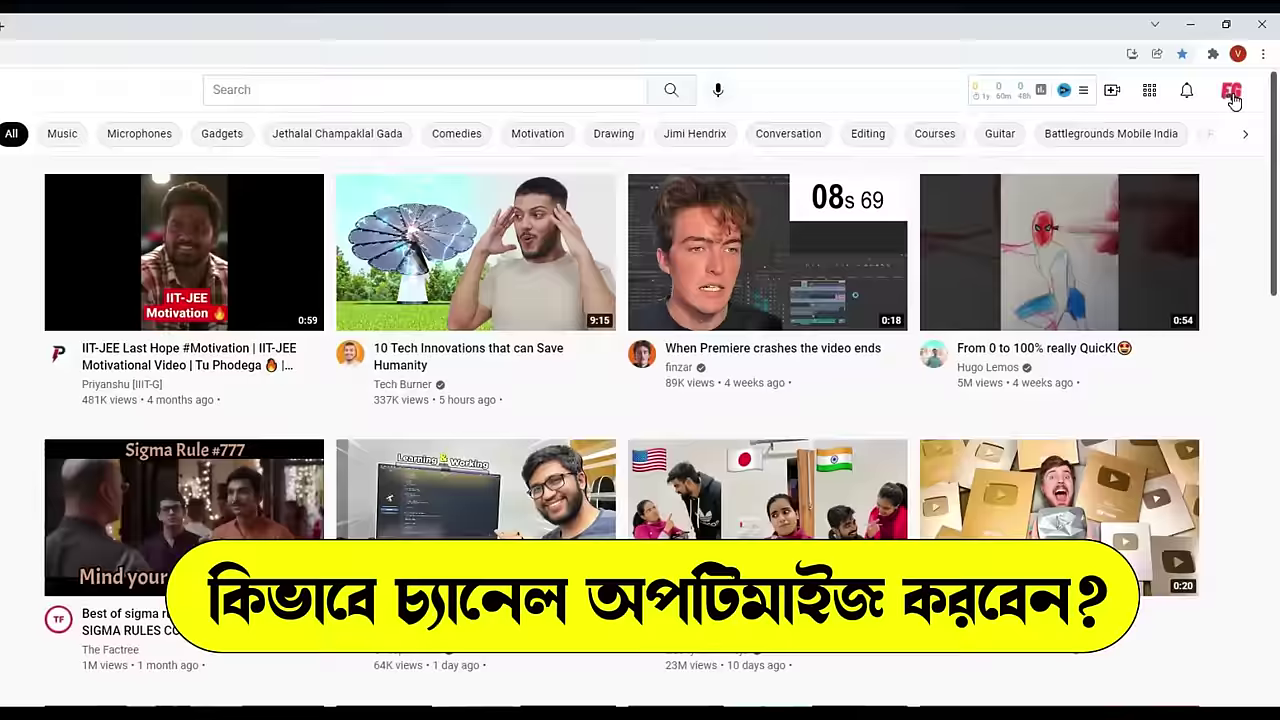
Go to the channel's YouTube Studio settings and open the default currency choices
click(1231, 92)
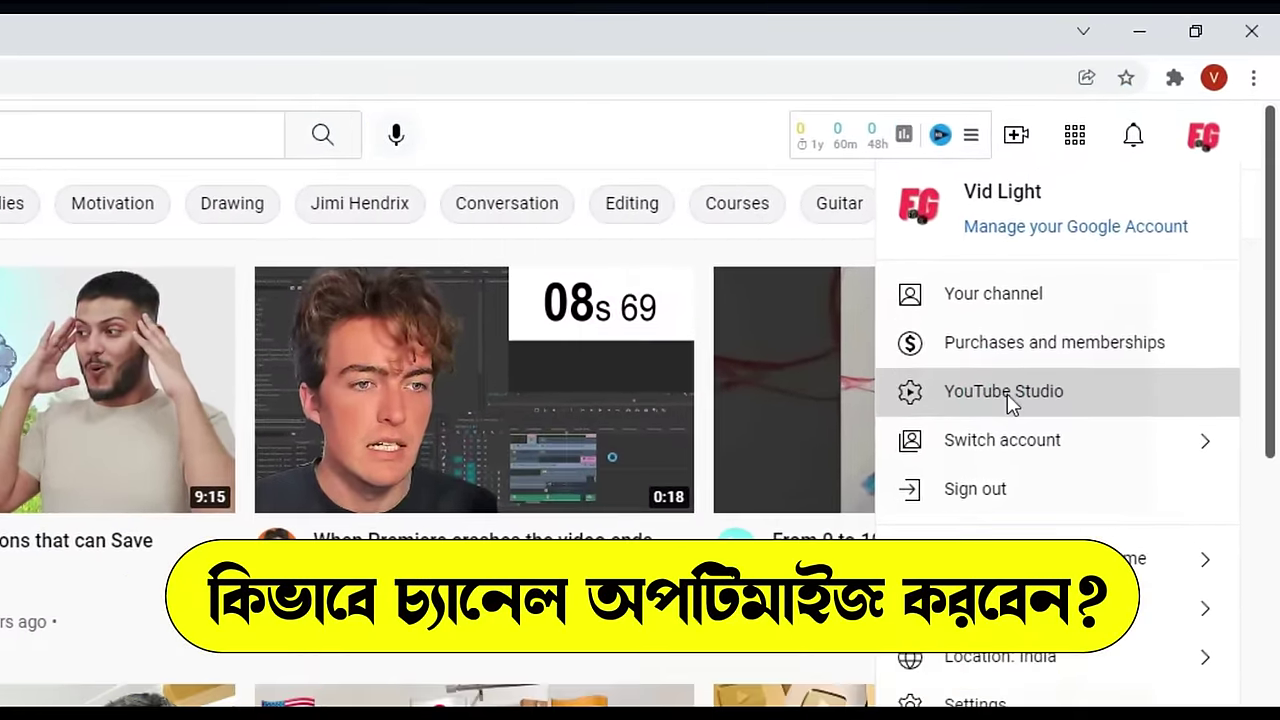
click(1004, 393)
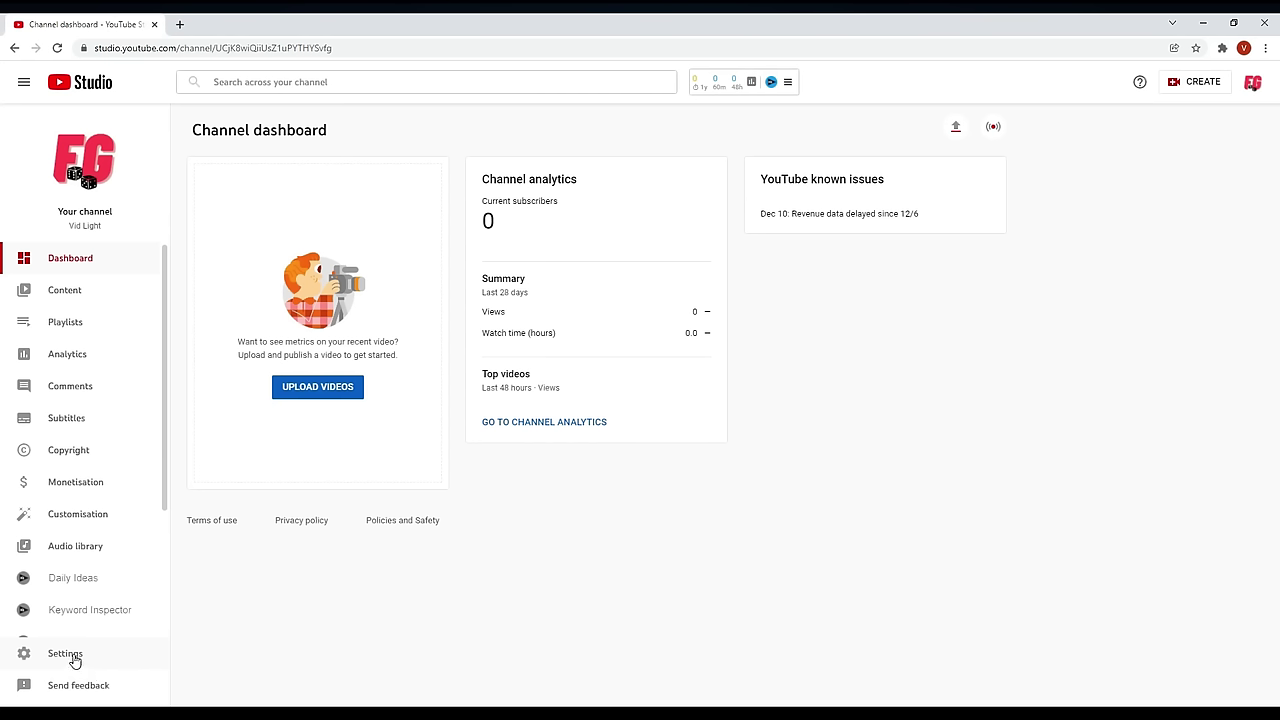
click(65, 653)
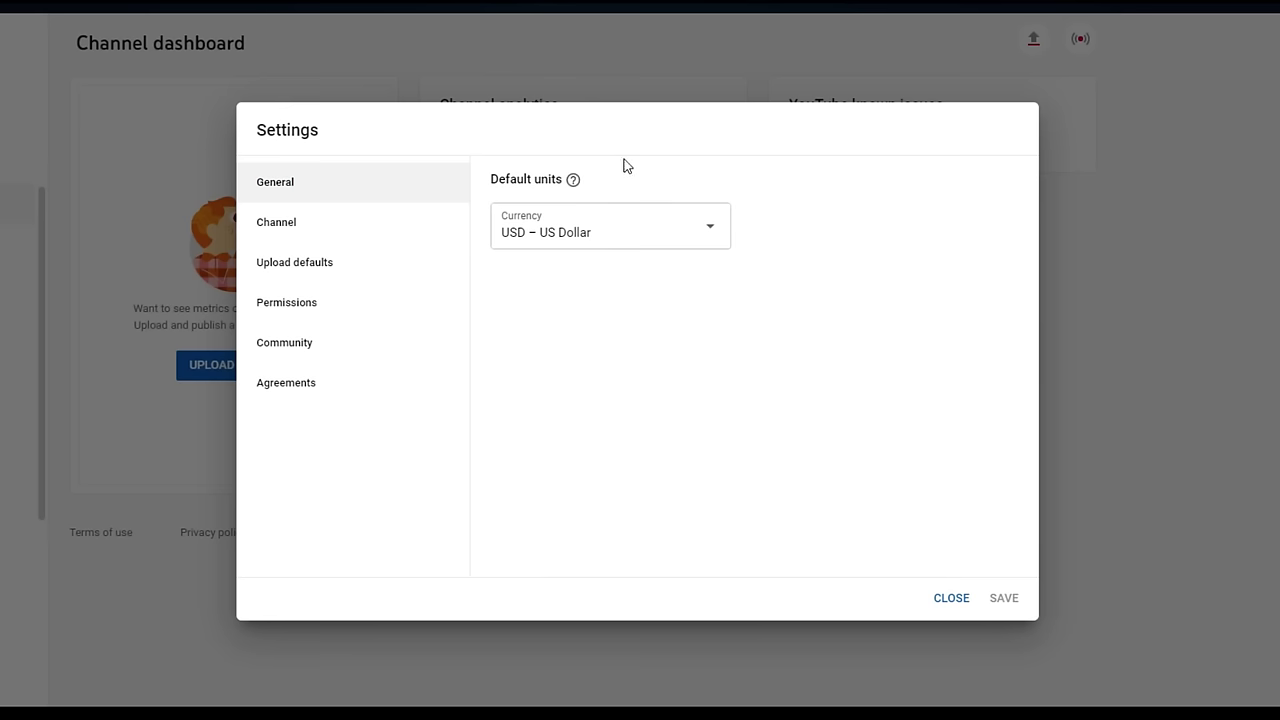
click(710, 233)
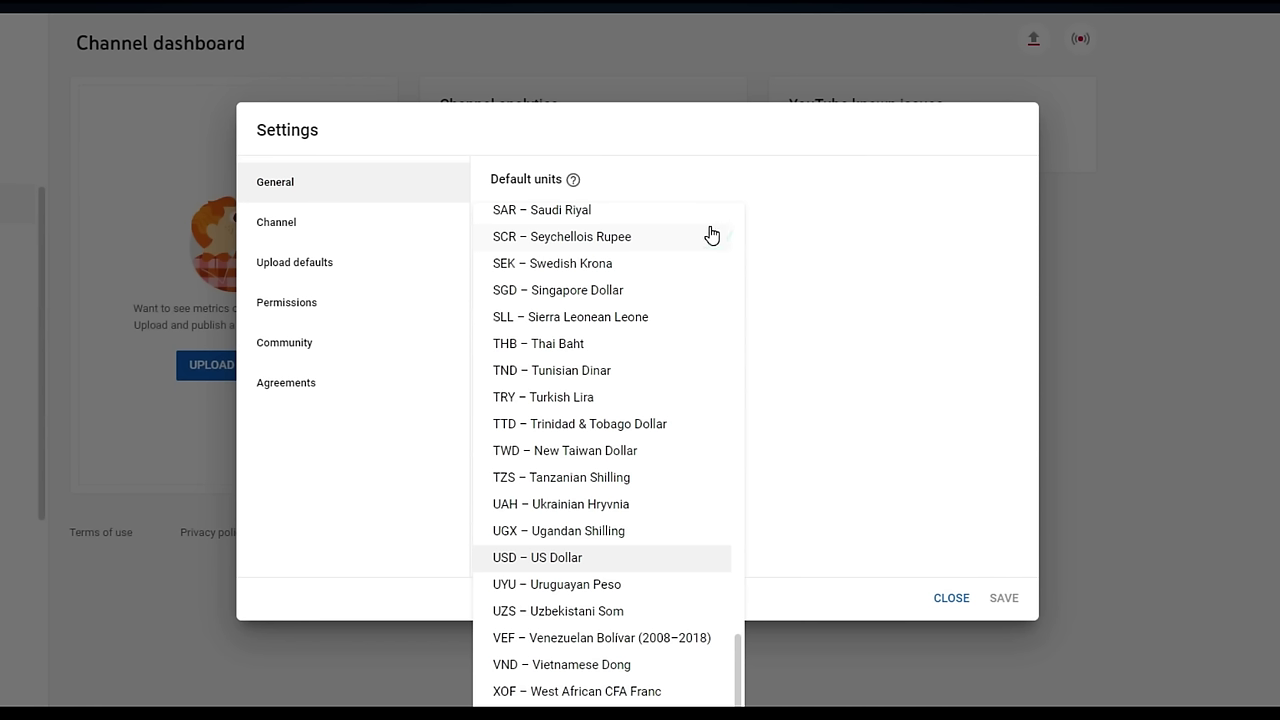
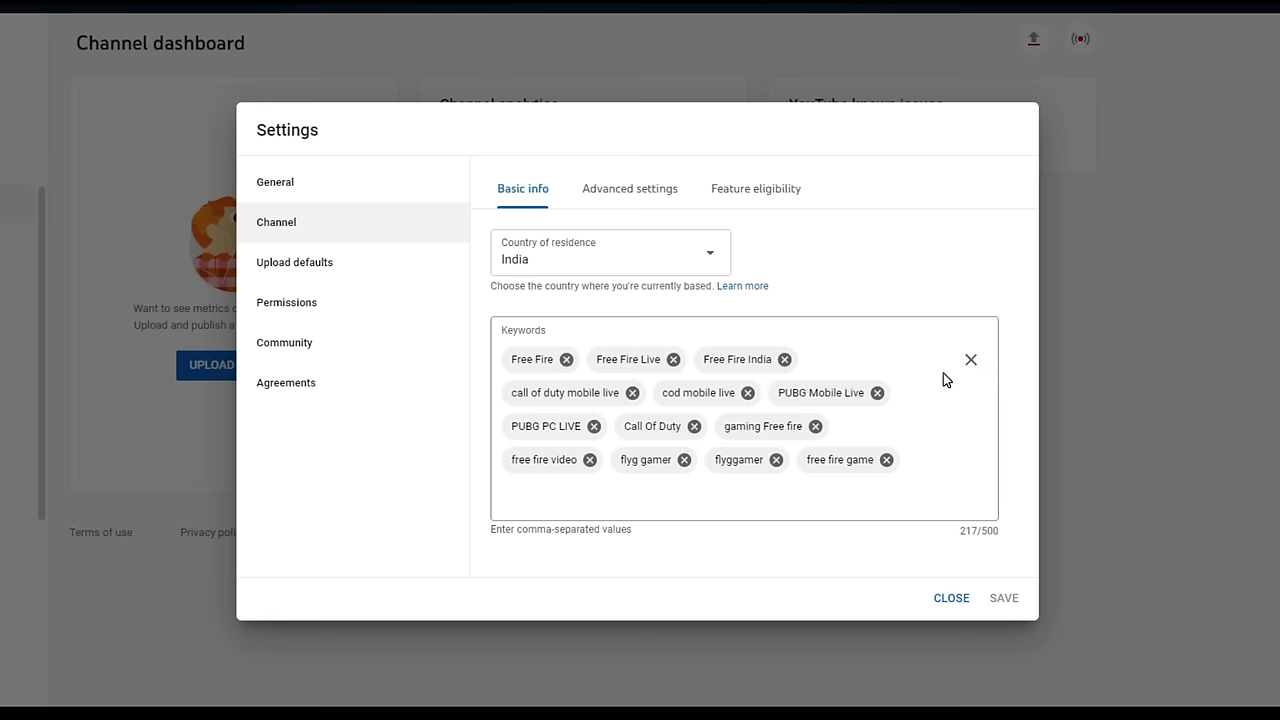
In the advanced channel settings, set the channel's audience as not Made for Kids after trying the other options
click(629, 191)
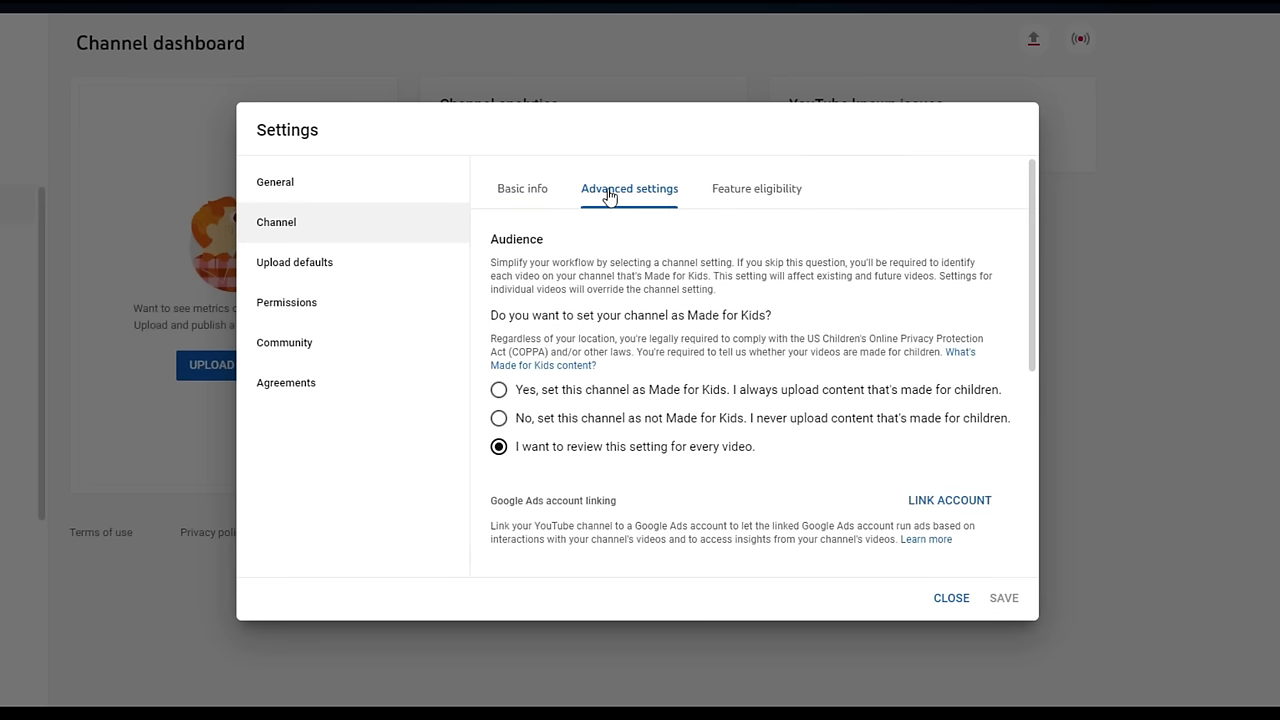
drag(491, 241, 547, 243)
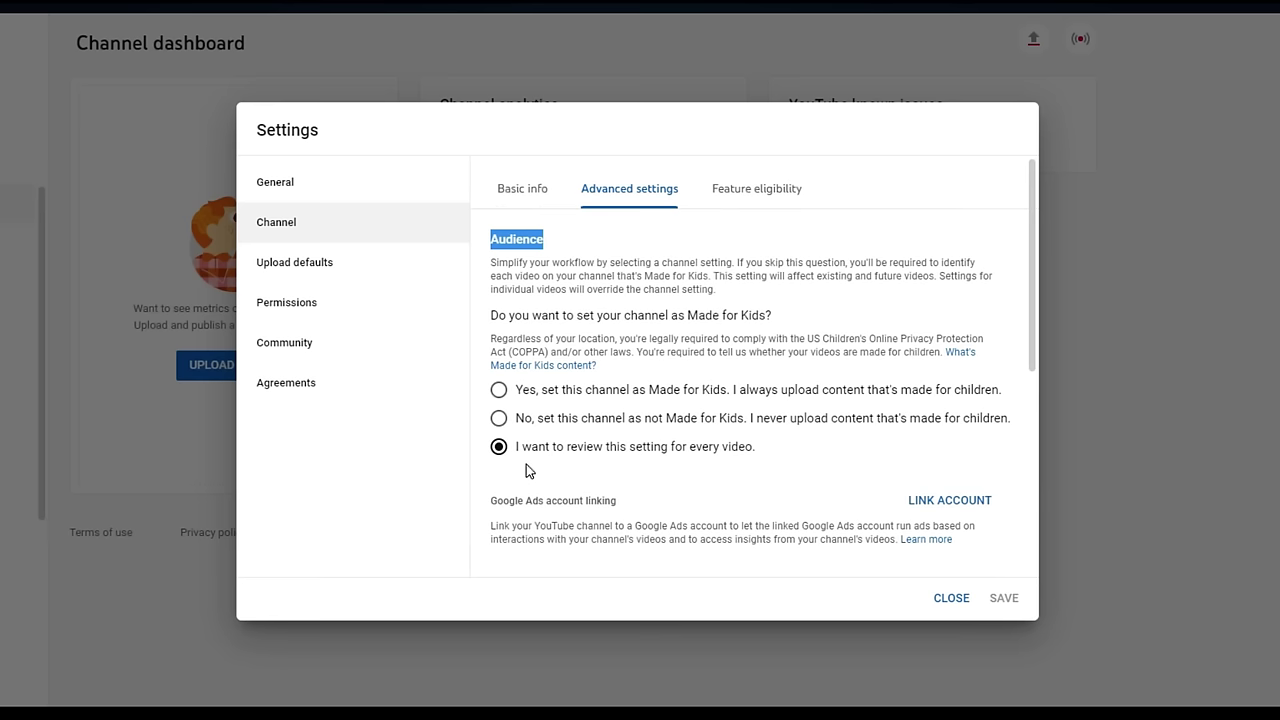
click(499, 392)
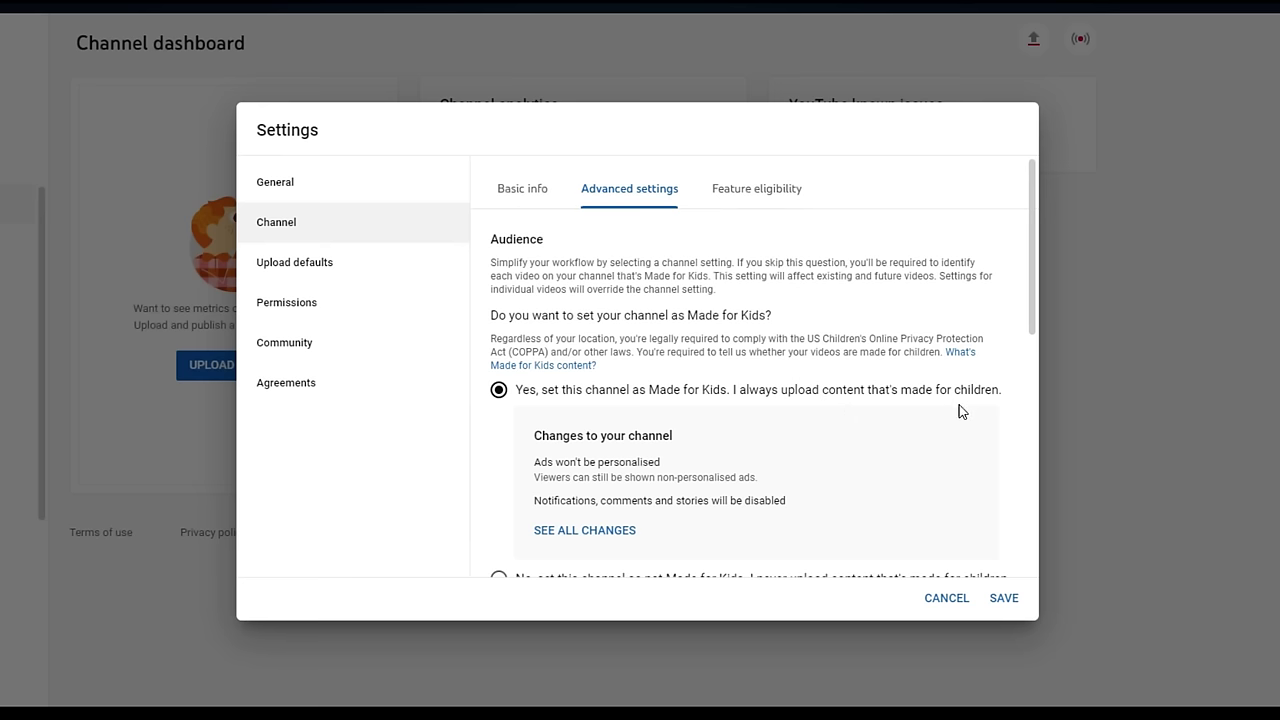
scroll(958, 412, down, 3)
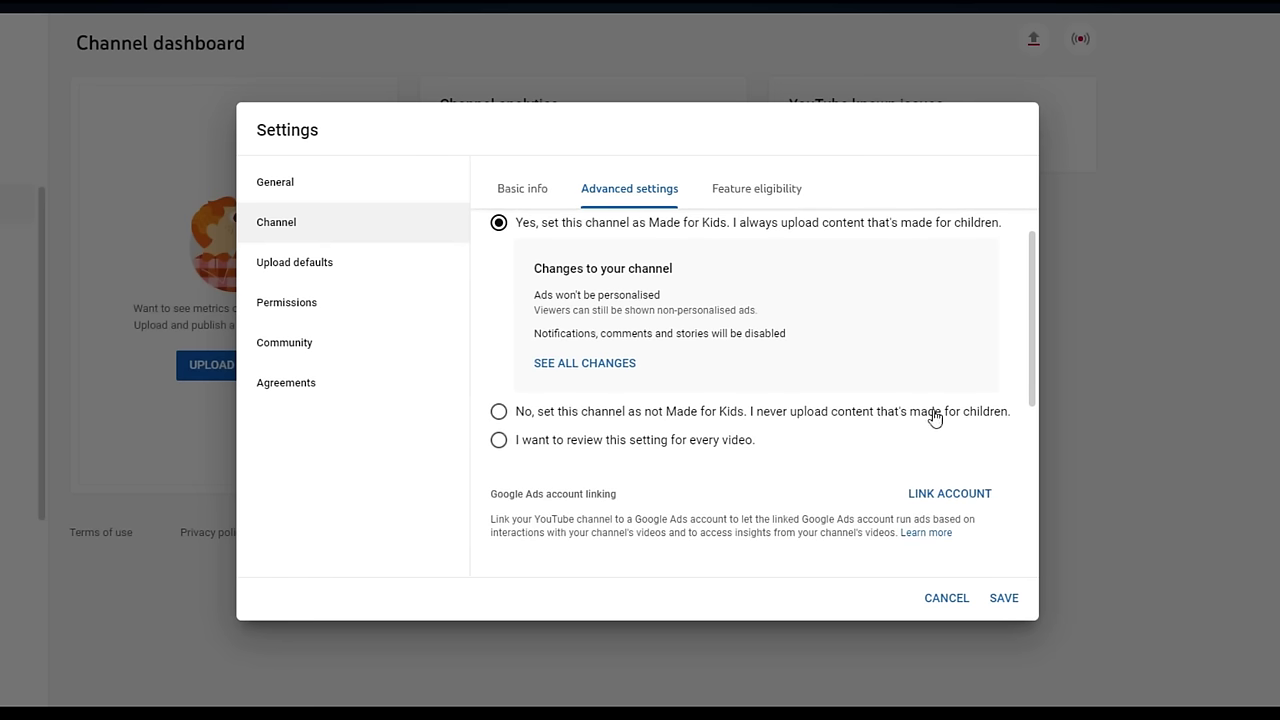
click(498, 412)
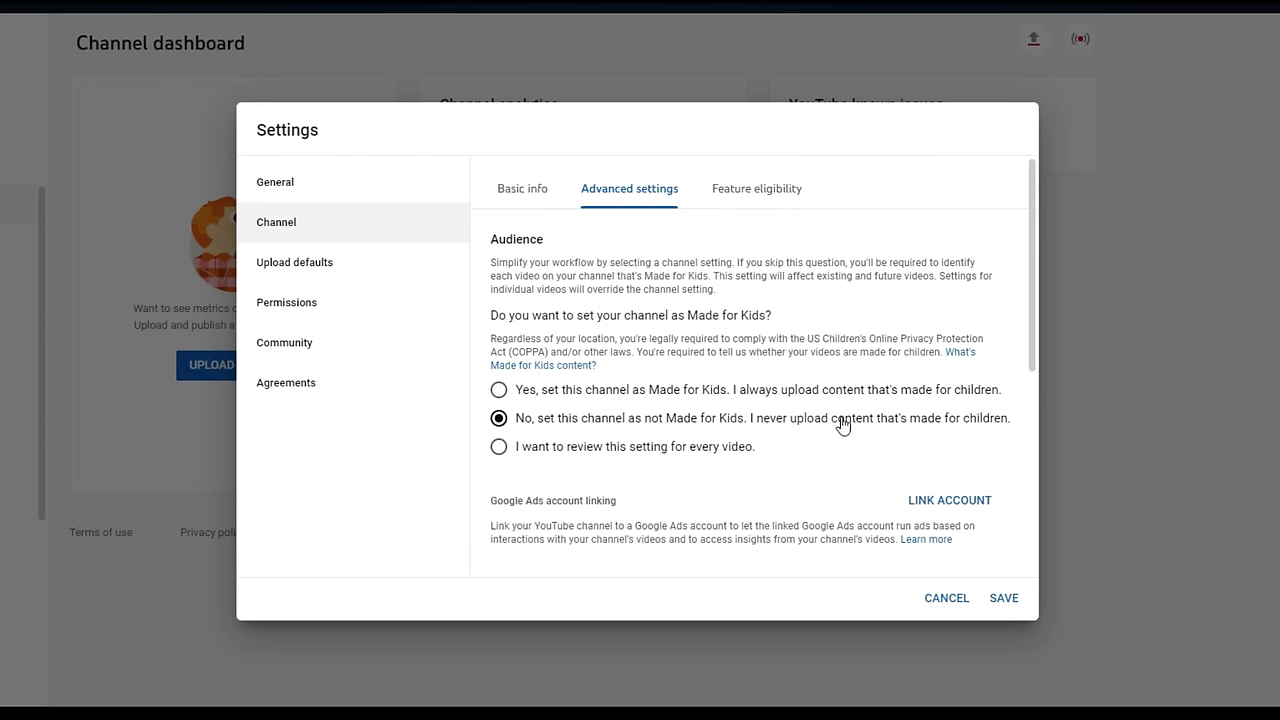
click(499, 447)
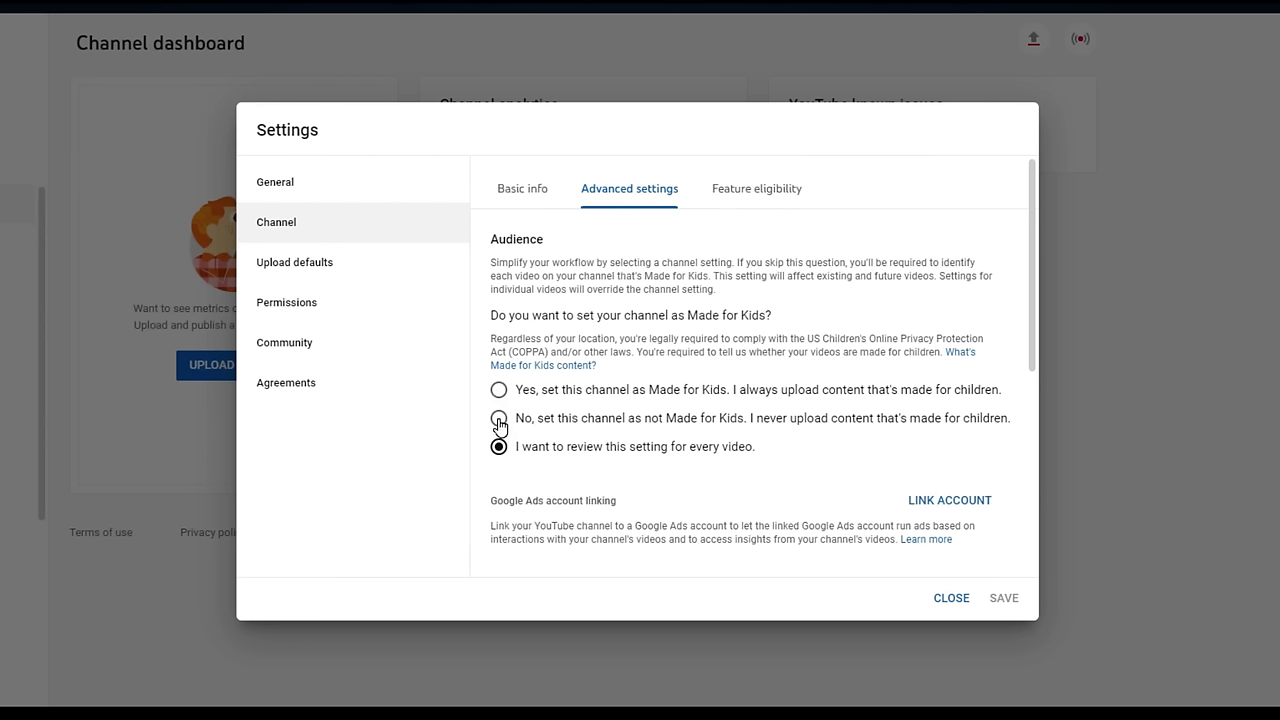
click(499, 420)
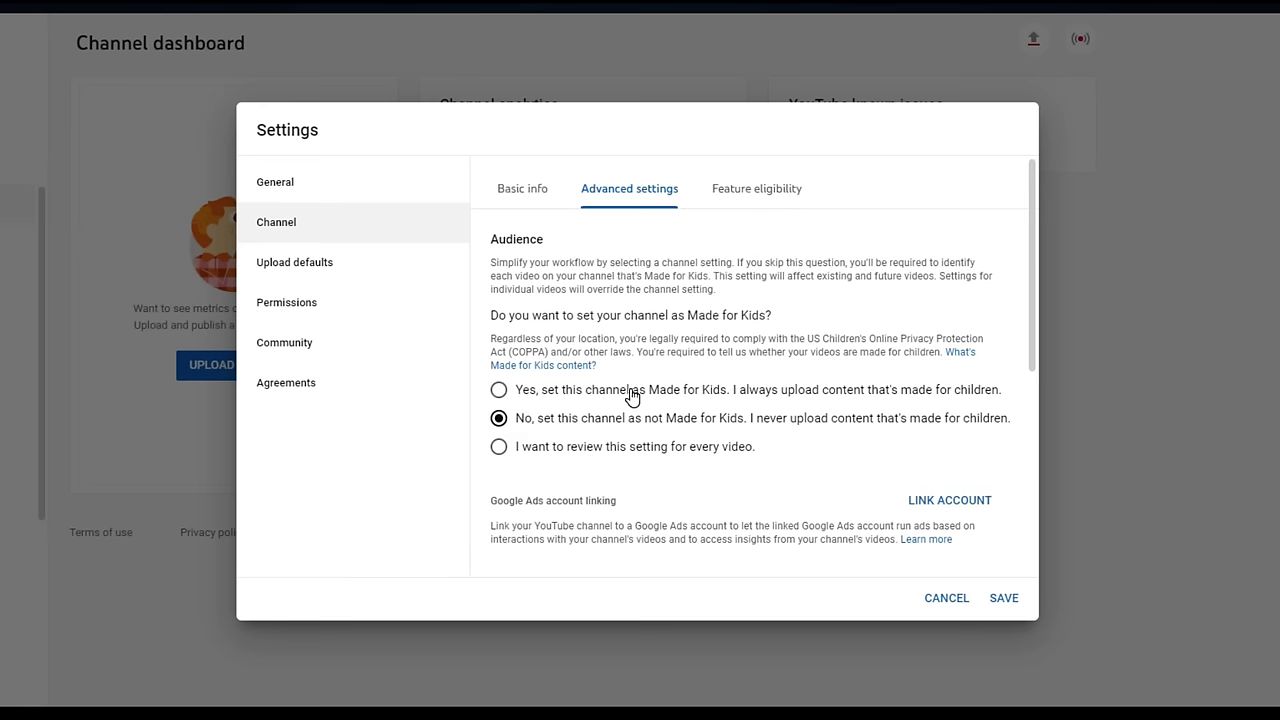
Switch the display of the channel's subscriber count off and on again in the advanced settings
scroll(630, 394, down, 3)
scroll(630, 396, down, 2)
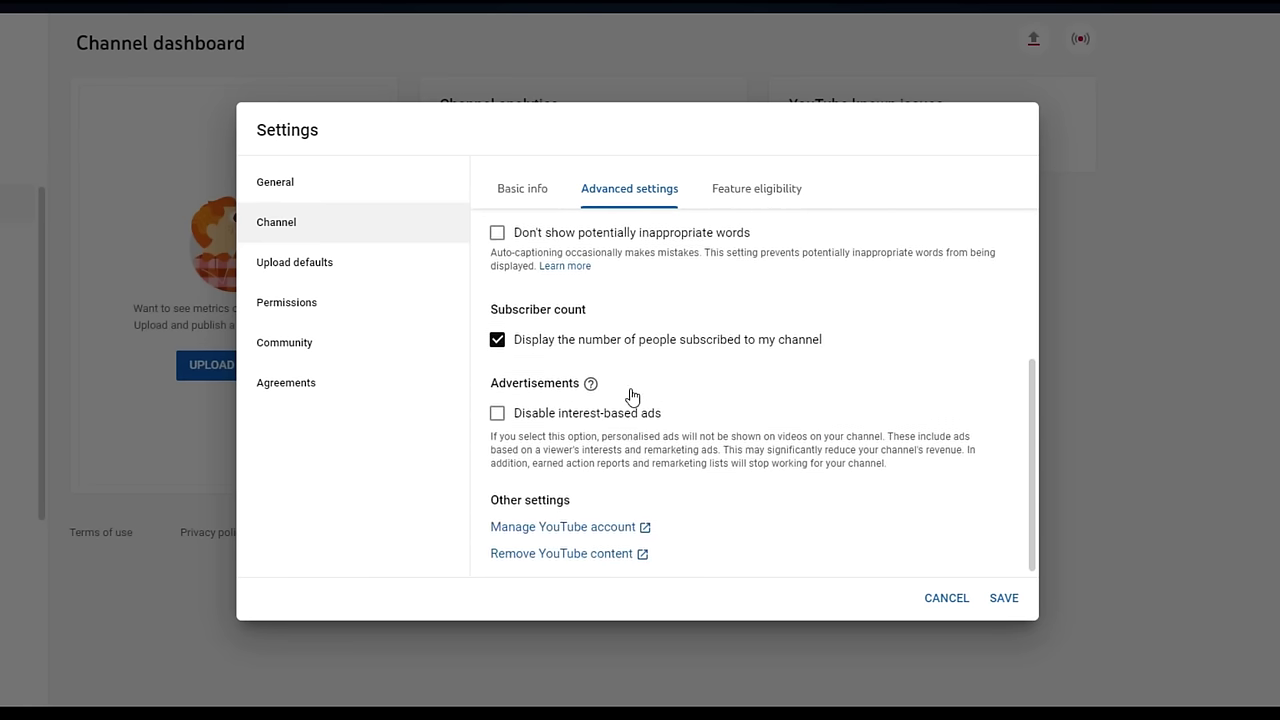
drag(490, 306, 606, 313)
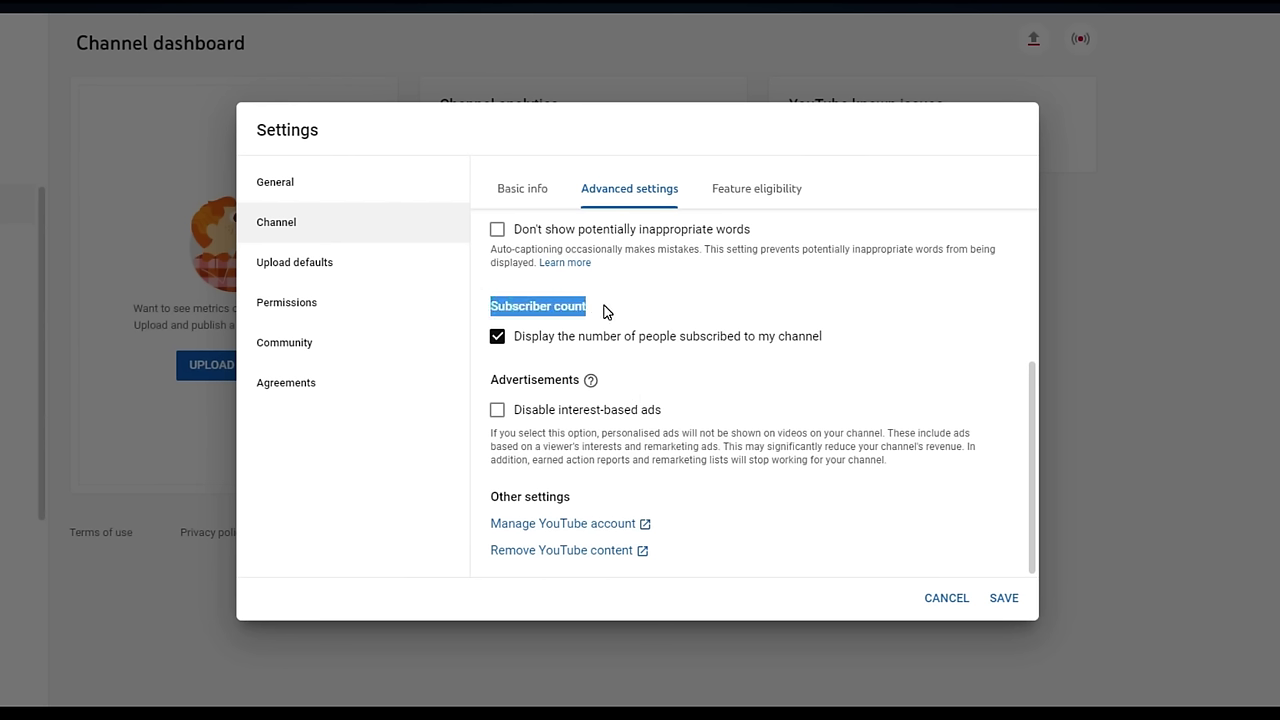
click(576, 301)
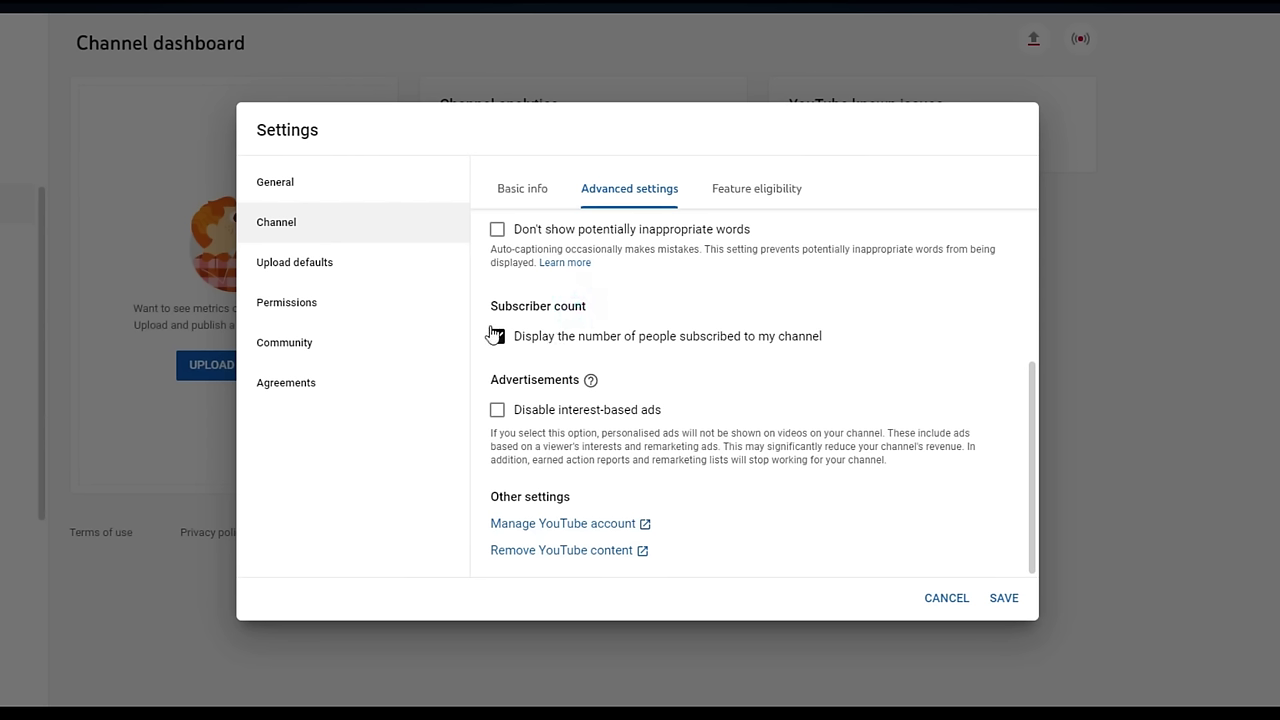
click(496, 337)
click(496, 337)
click(496, 337)
click(497, 340)
Examine the channel's feature eligibility, reading through each capability listed under the standard features
click(777, 196)
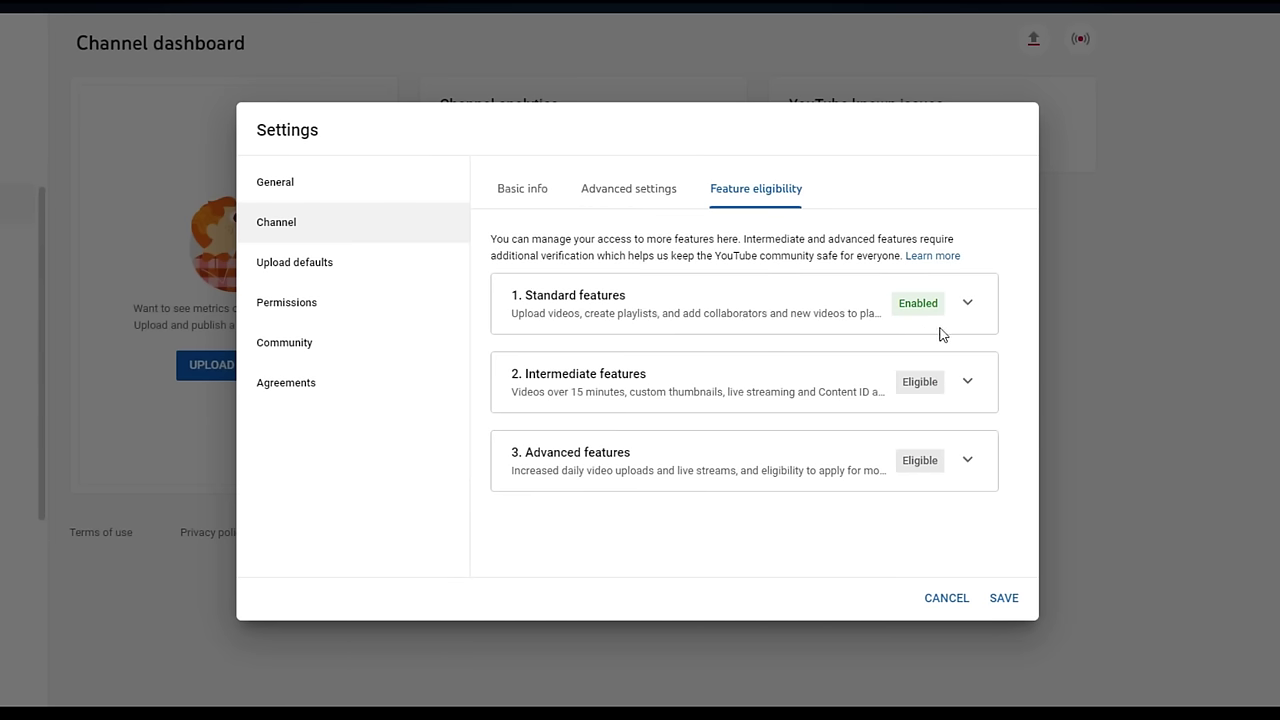
click(968, 305)
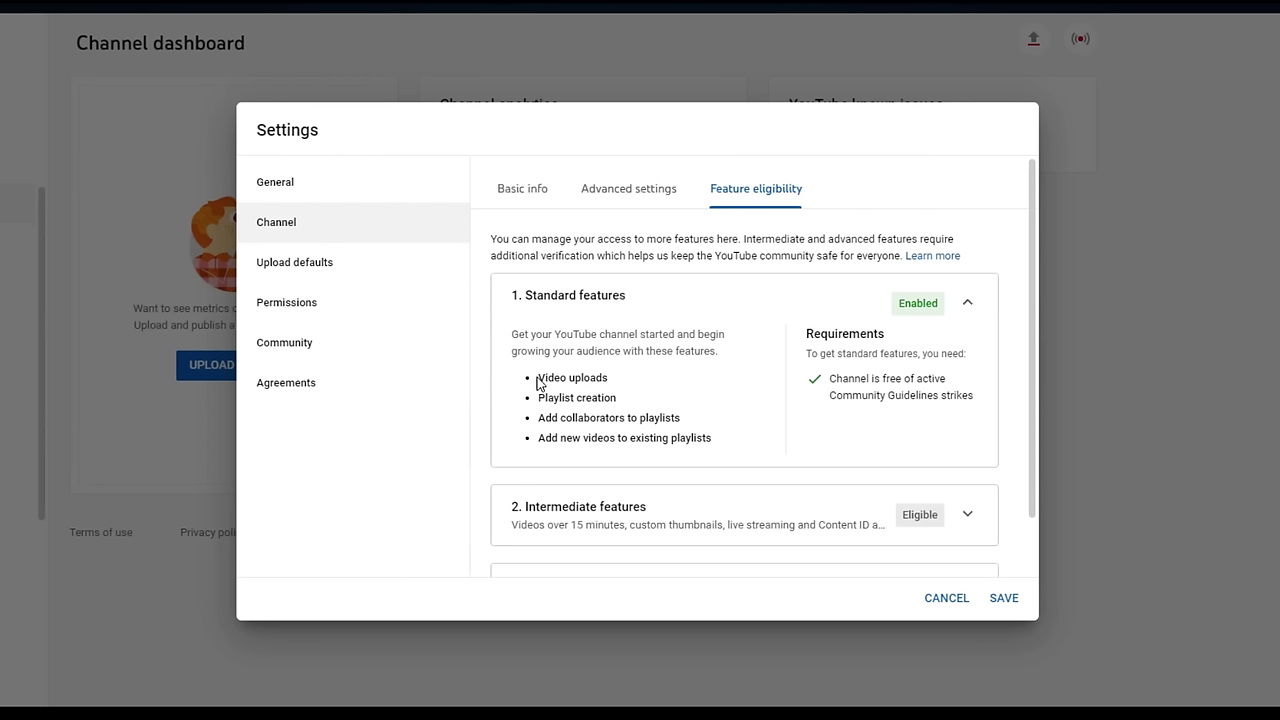
drag(540, 377, 623, 378)
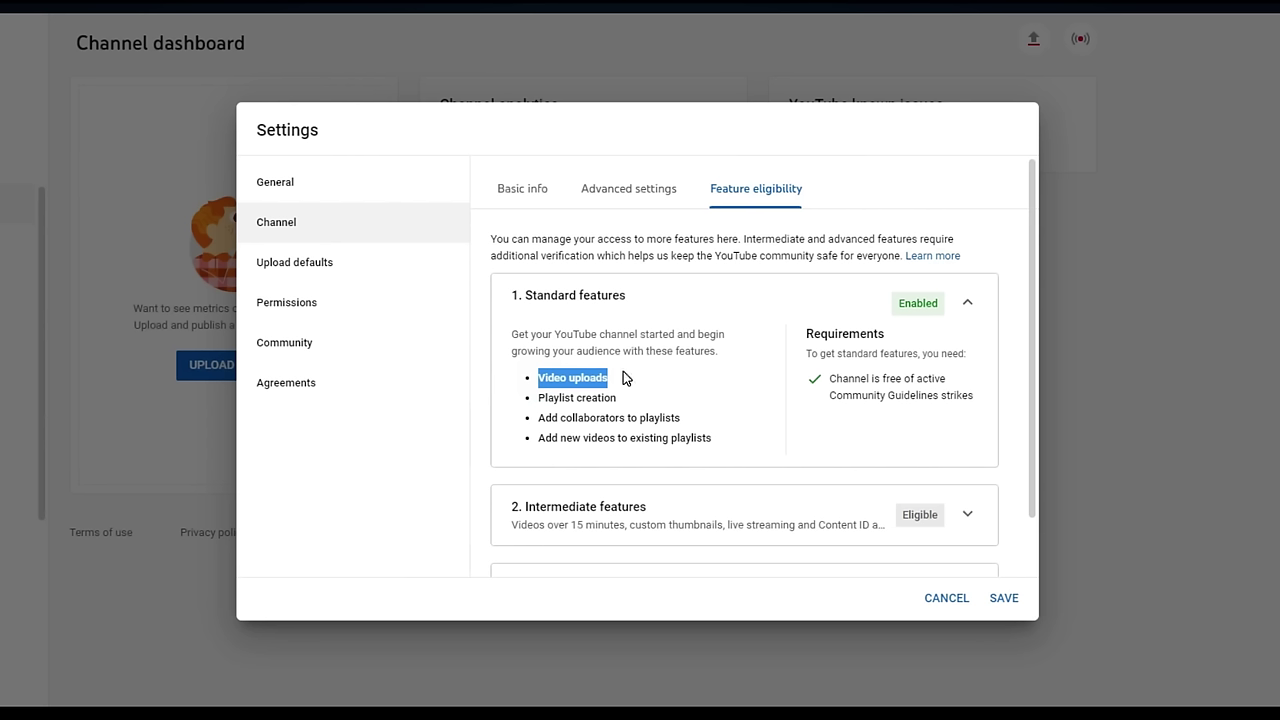
drag(540, 399, 630, 402)
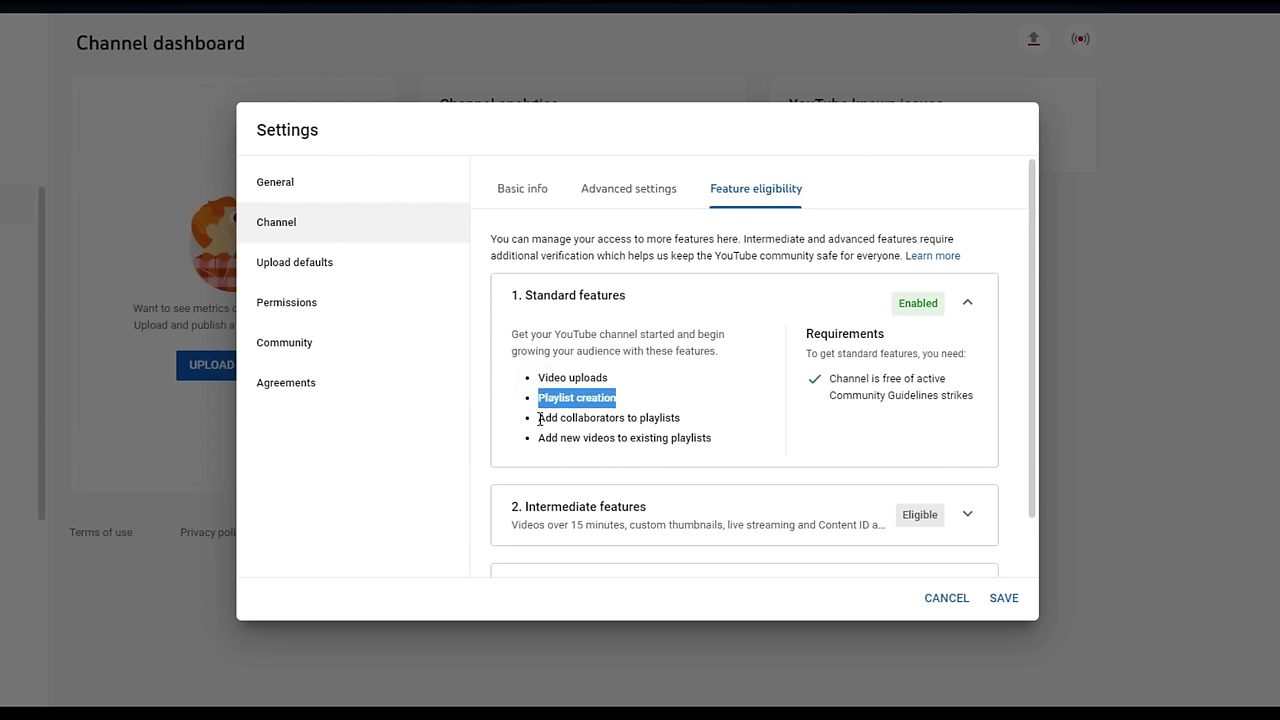
drag(540, 418, 683, 421)
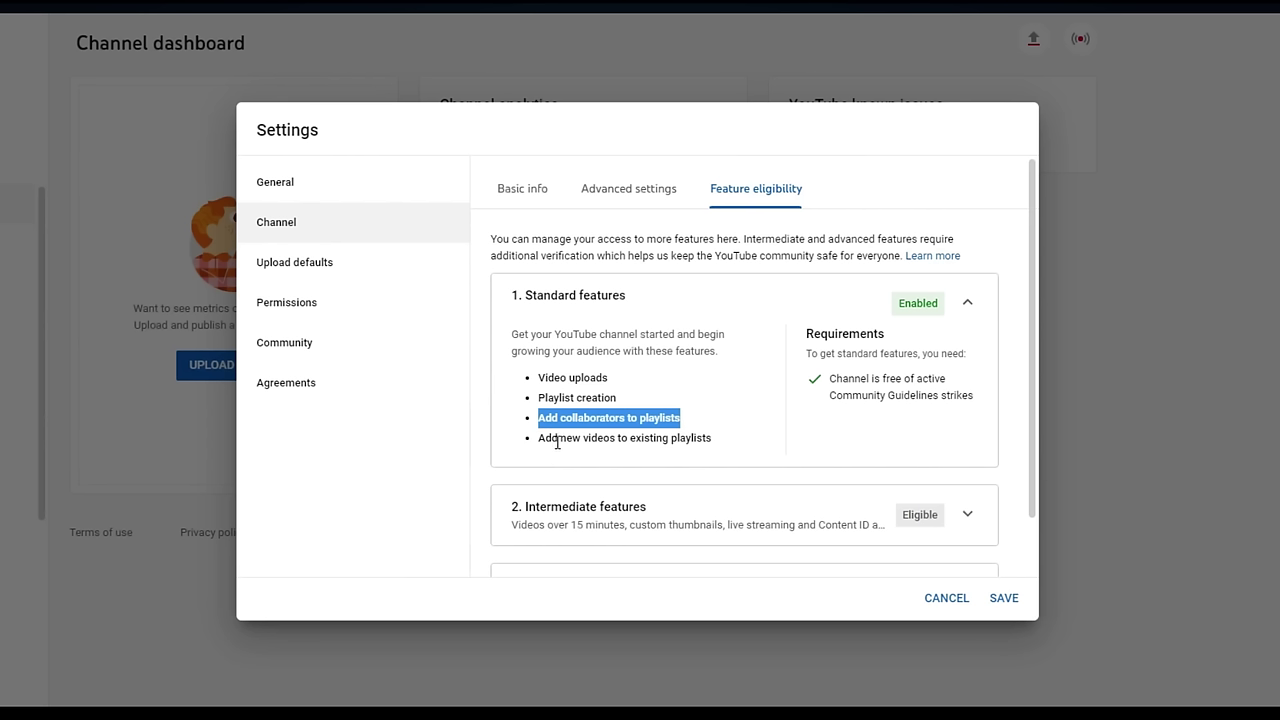
drag(540, 438, 727, 450)
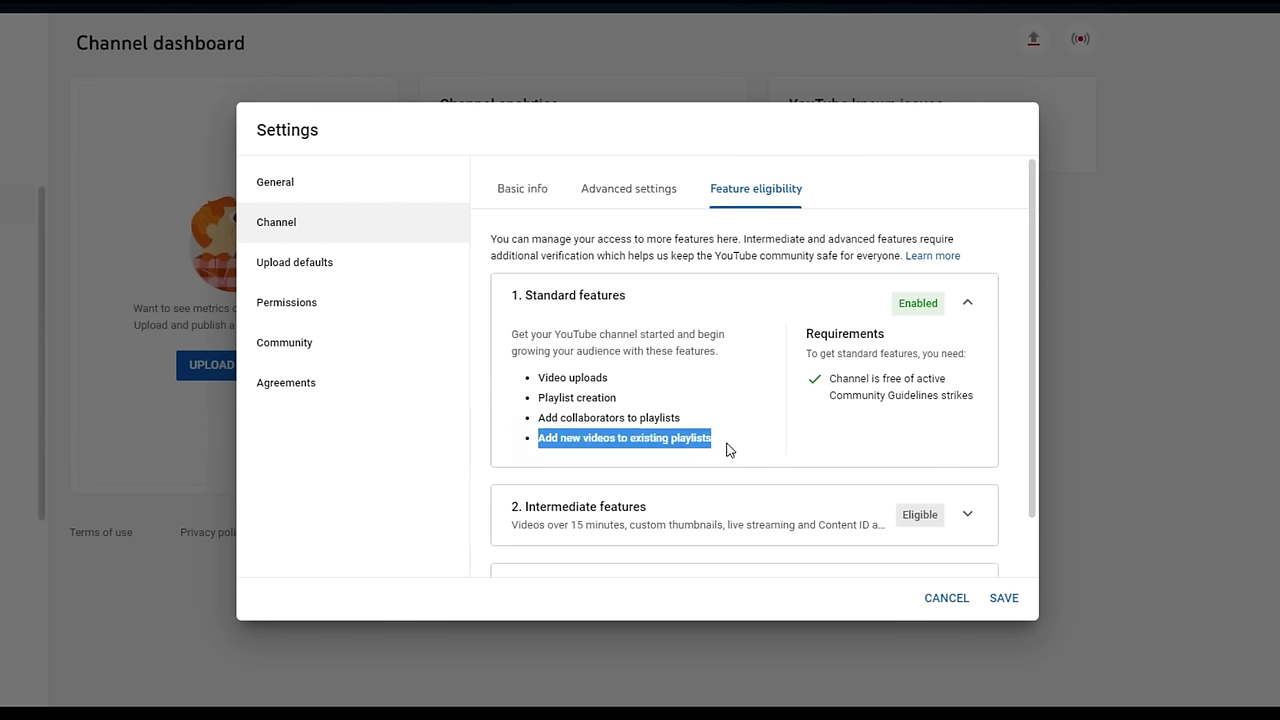